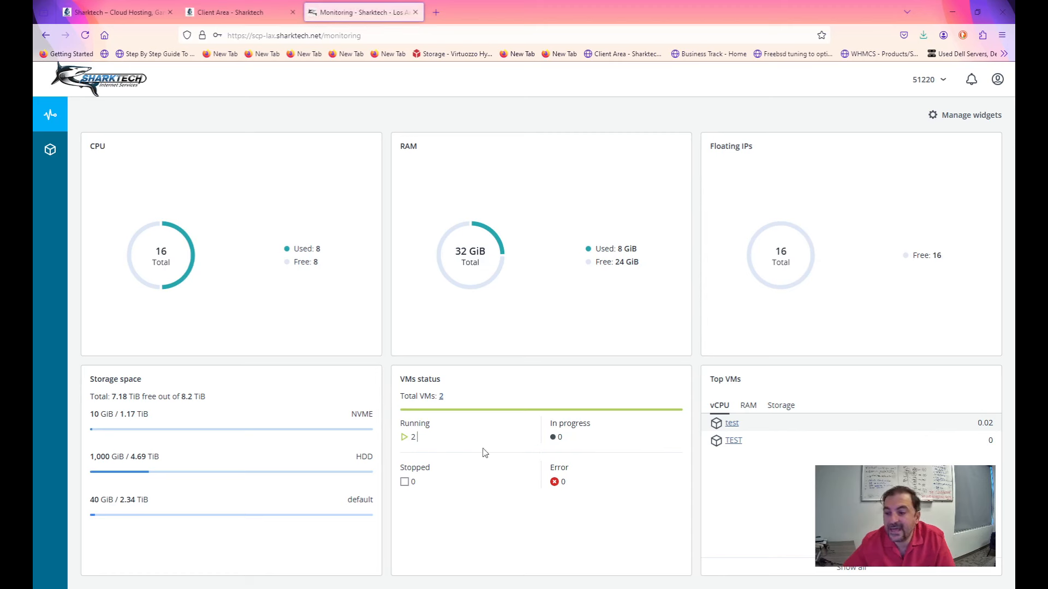
# Review the DEMO virtual machine's monitoring charts and overview properties, and return to the list of virtual machines
pyautogui.click(748, 406)
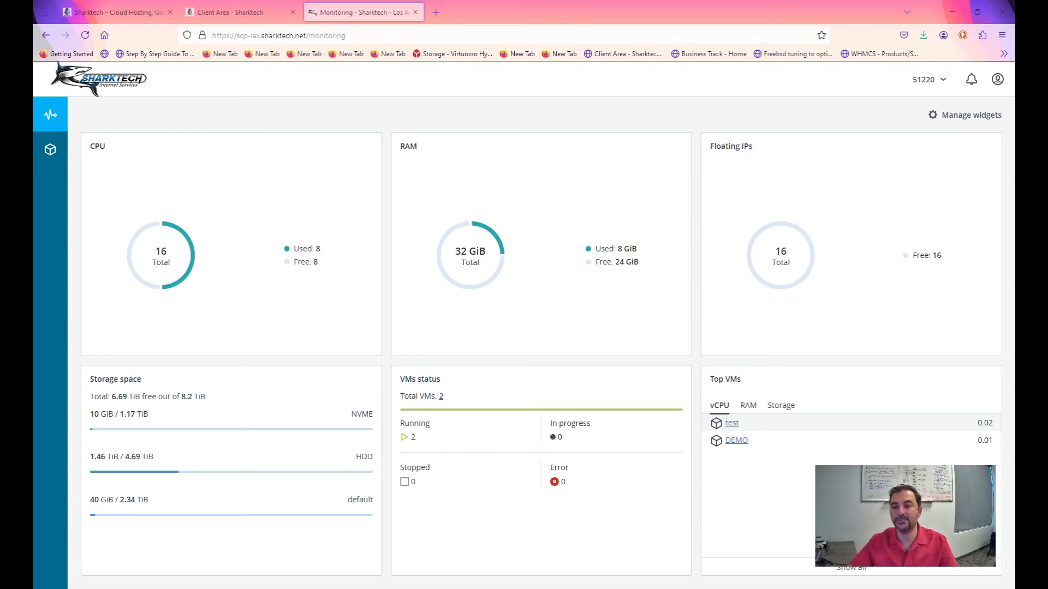
pyautogui.click(47, 143)
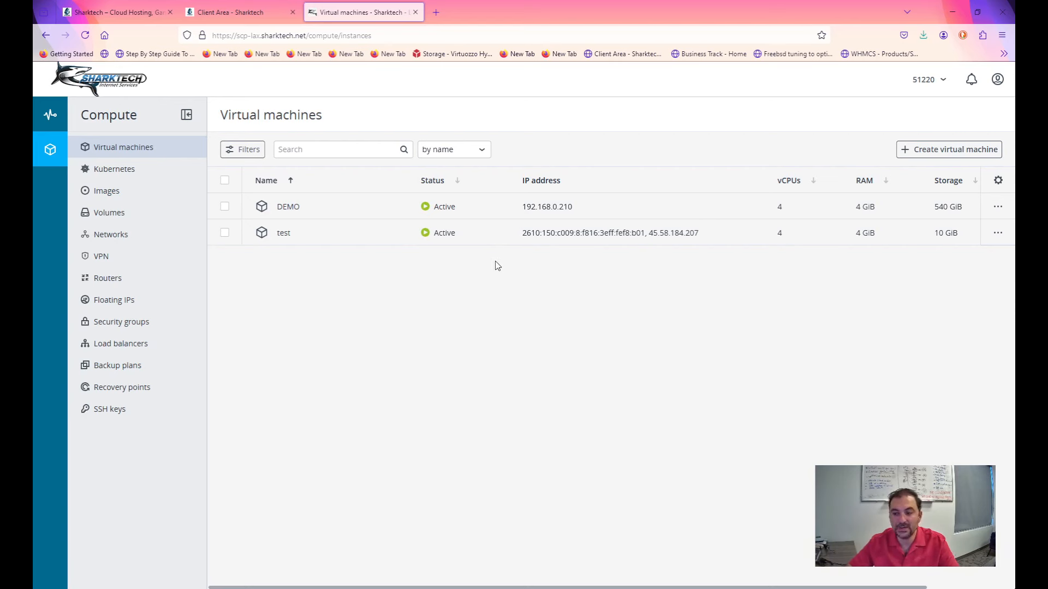
pyautogui.click(545, 206)
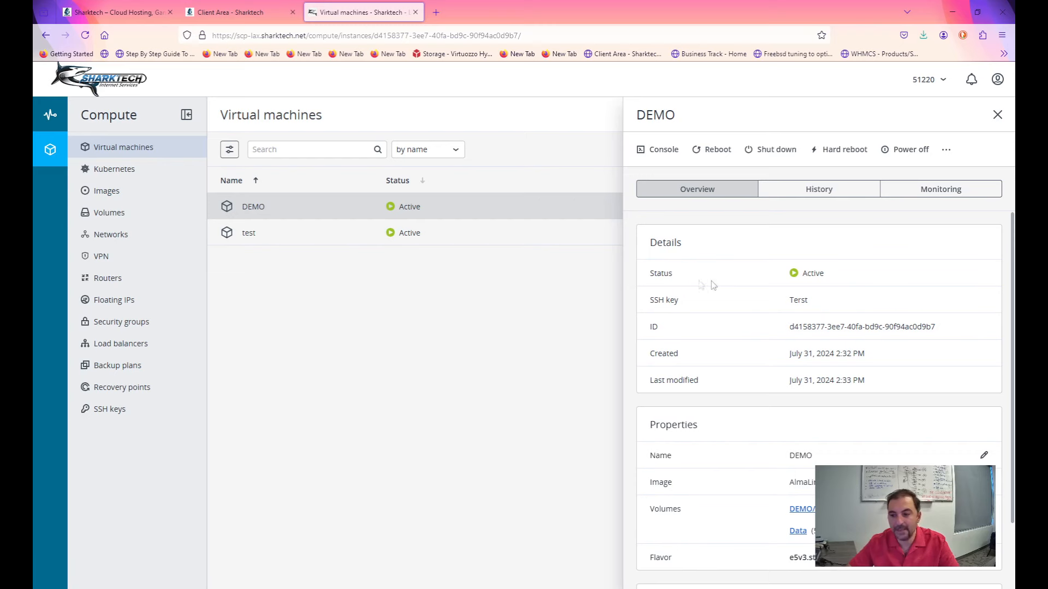
pyautogui.click(907, 189)
pyautogui.scroll(-10, 764, 338)
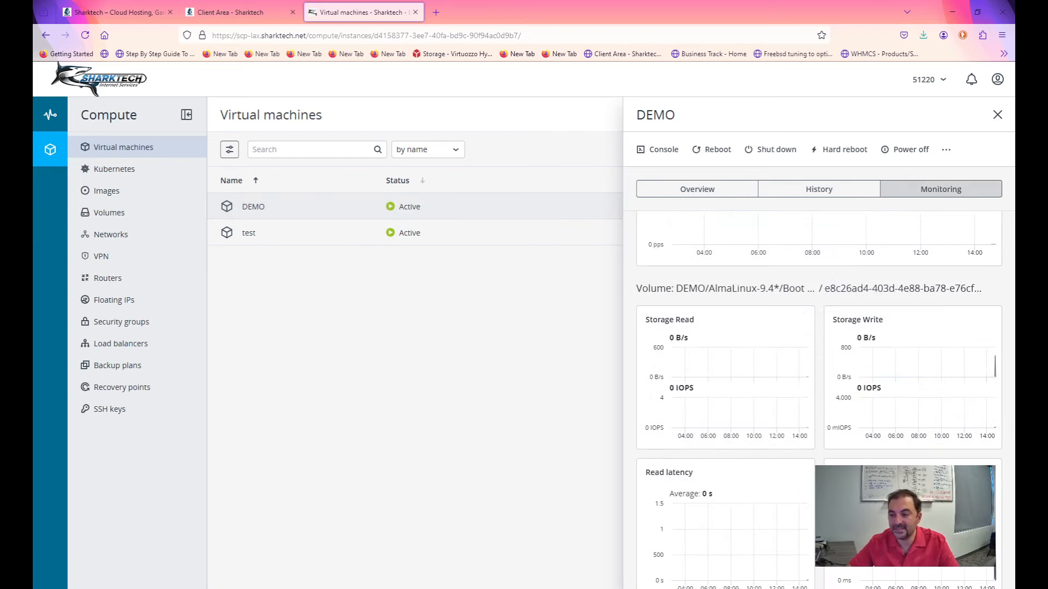
pyautogui.click(681, 192)
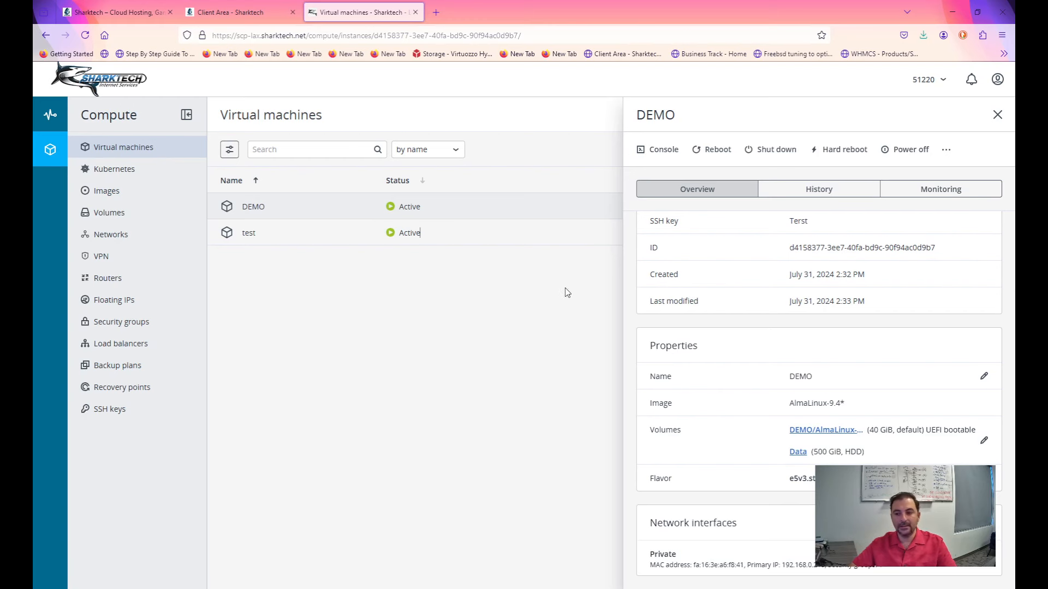
pyautogui.click(997, 114)
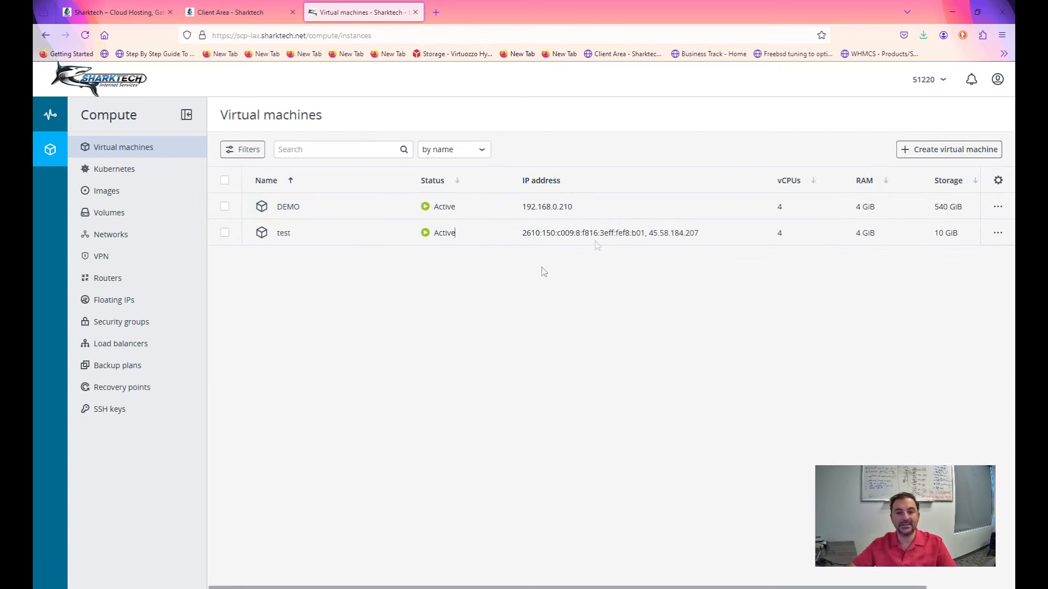
# Start creating a virtual machine named DEMO that is deployed from an image
pyautogui.click(934, 155)
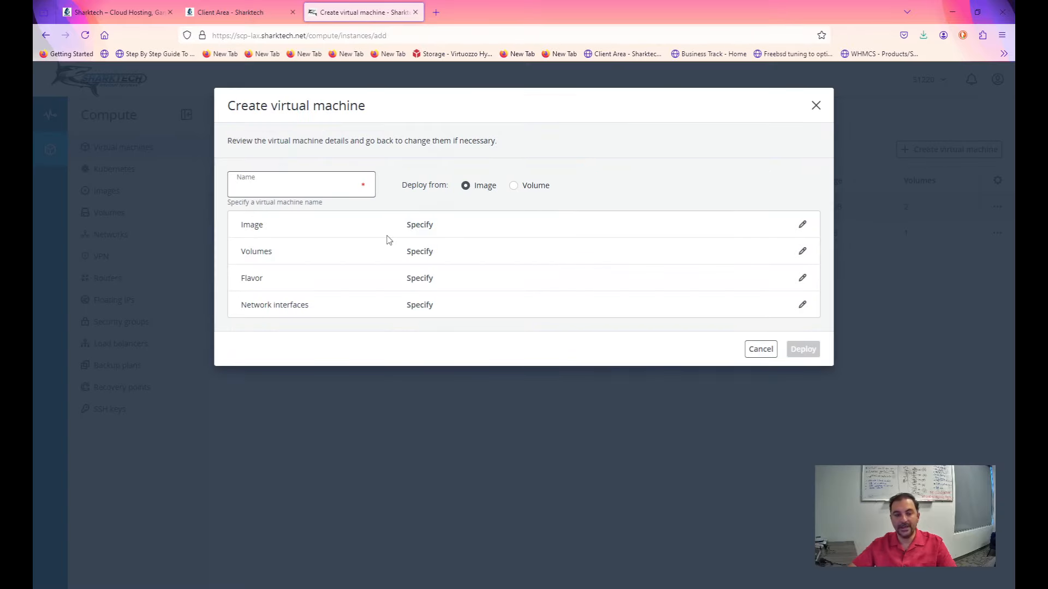
pyautogui.write('DEMO')
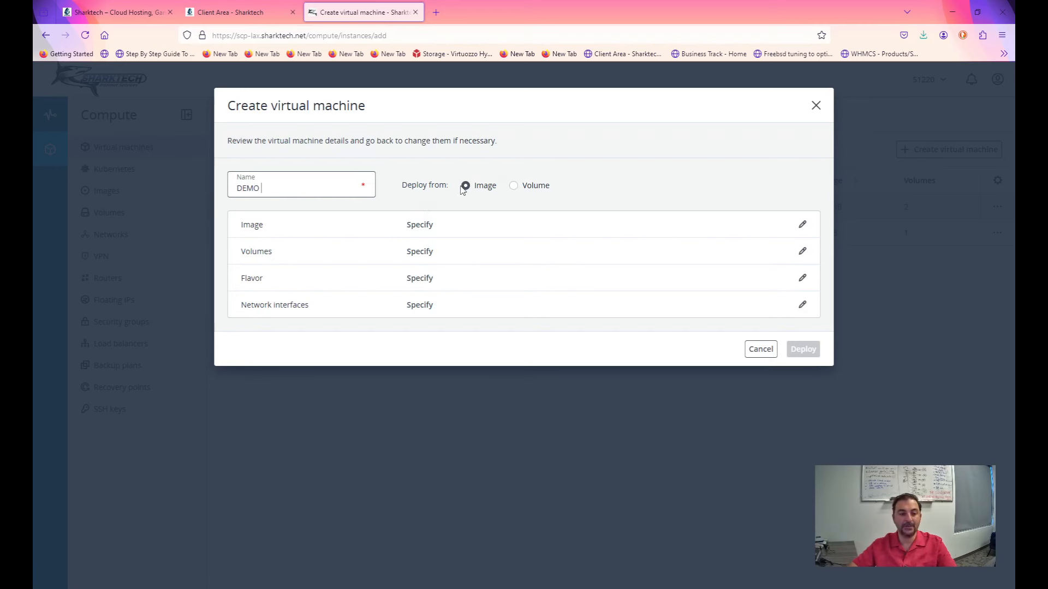
pyautogui.click(516, 187)
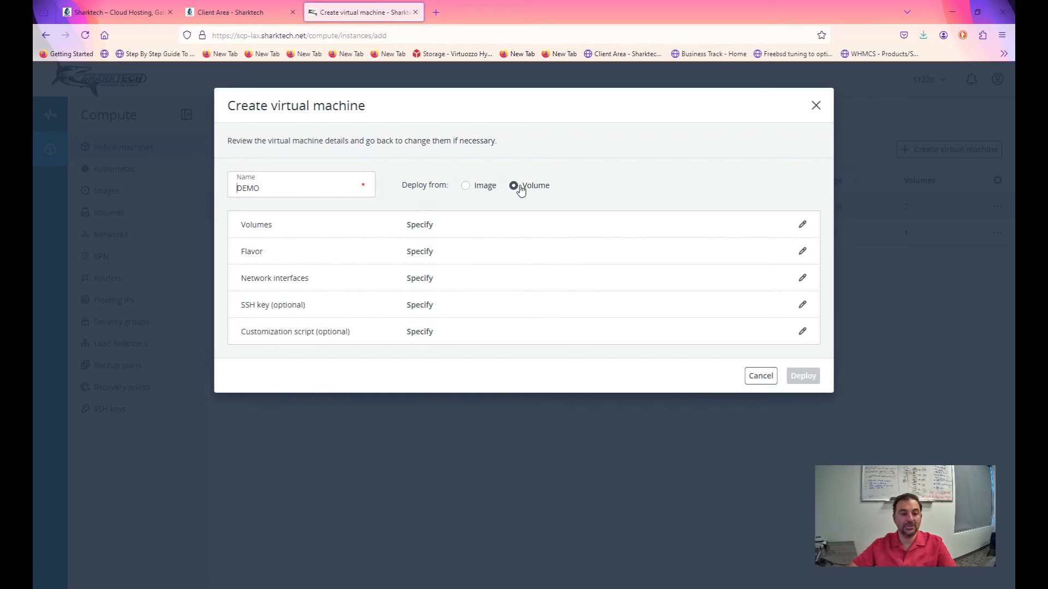
pyautogui.click(482, 189)
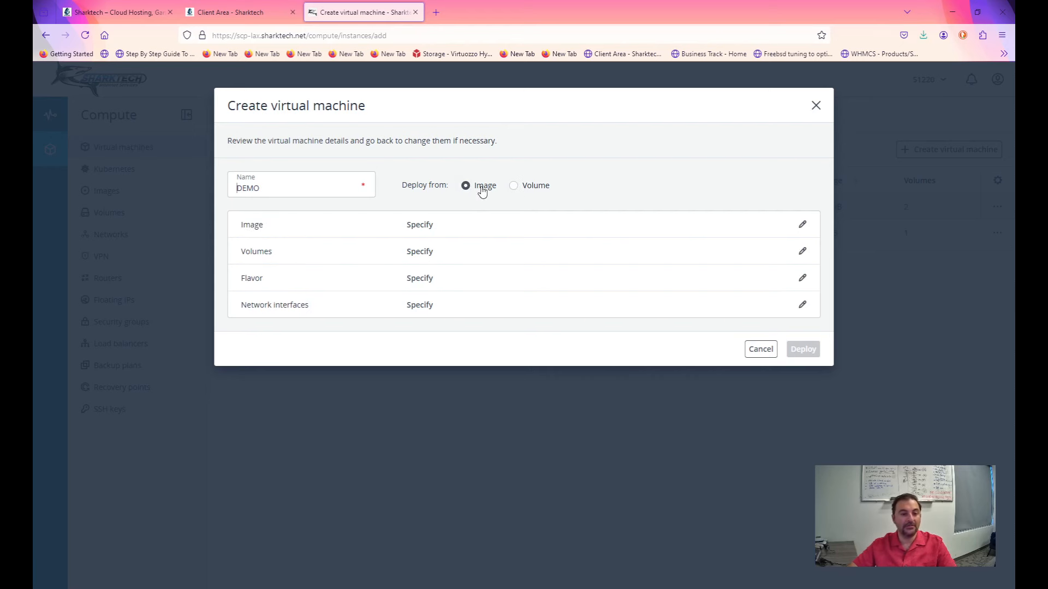
# Browse the available images and choose AlmaLinux-9.4 as the virtual machine's image
pyautogui.click(420, 225)
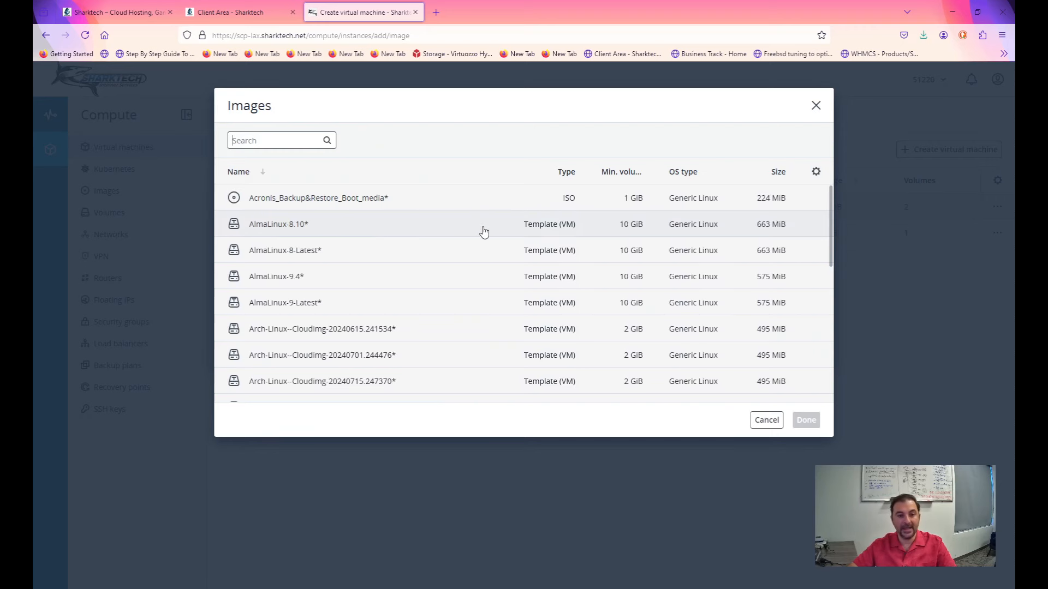
pyautogui.scroll(-6, 484, 232)
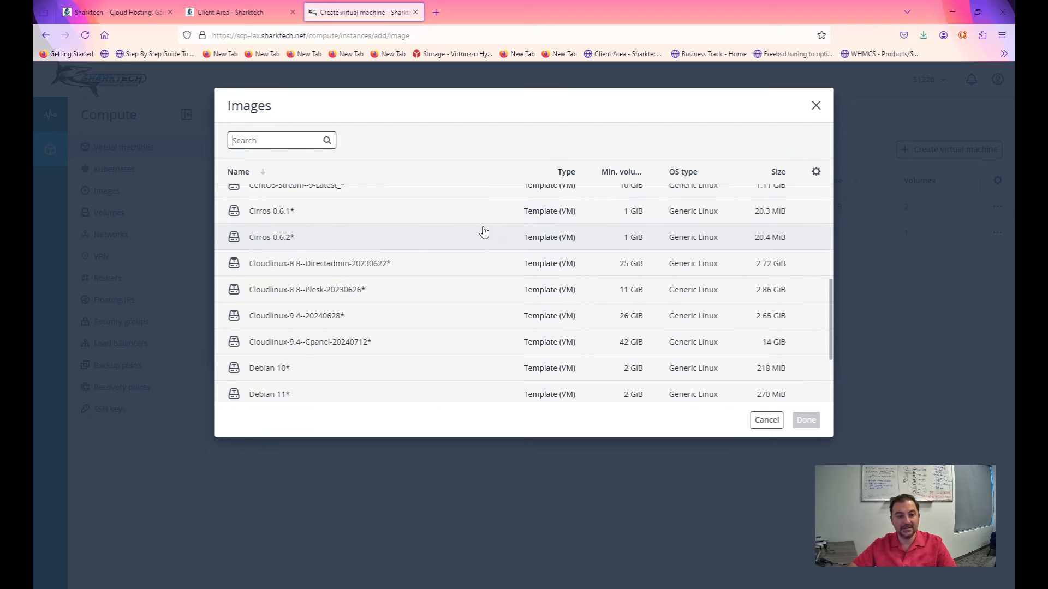
pyautogui.scroll(-10, 484, 232)
pyautogui.scroll(-1, 483, 231)
pyautogui.scroll(10, 508, 289)
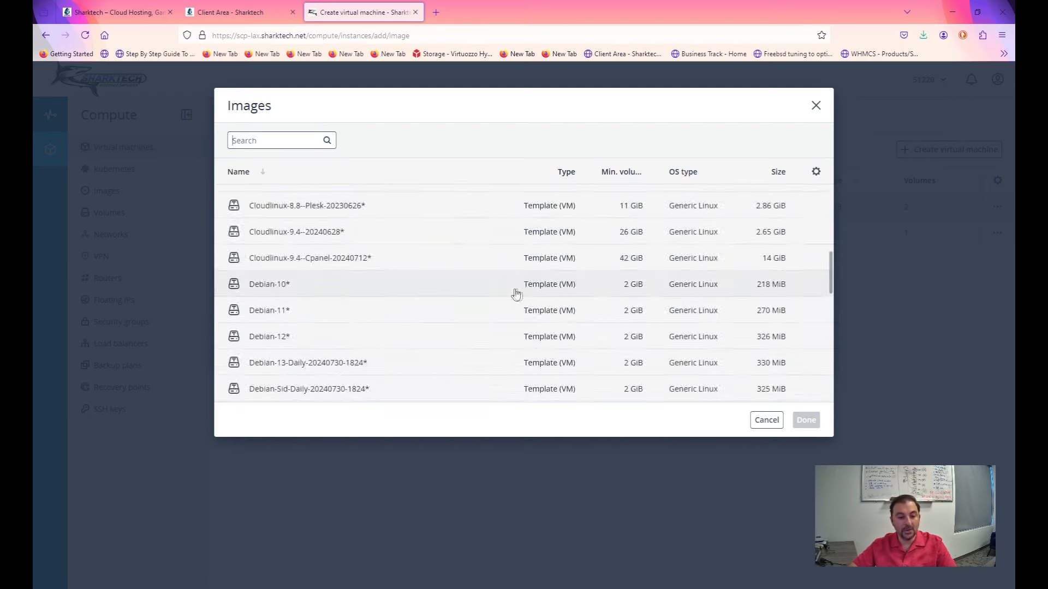
pyautogui.scroll(5, 524, 296)
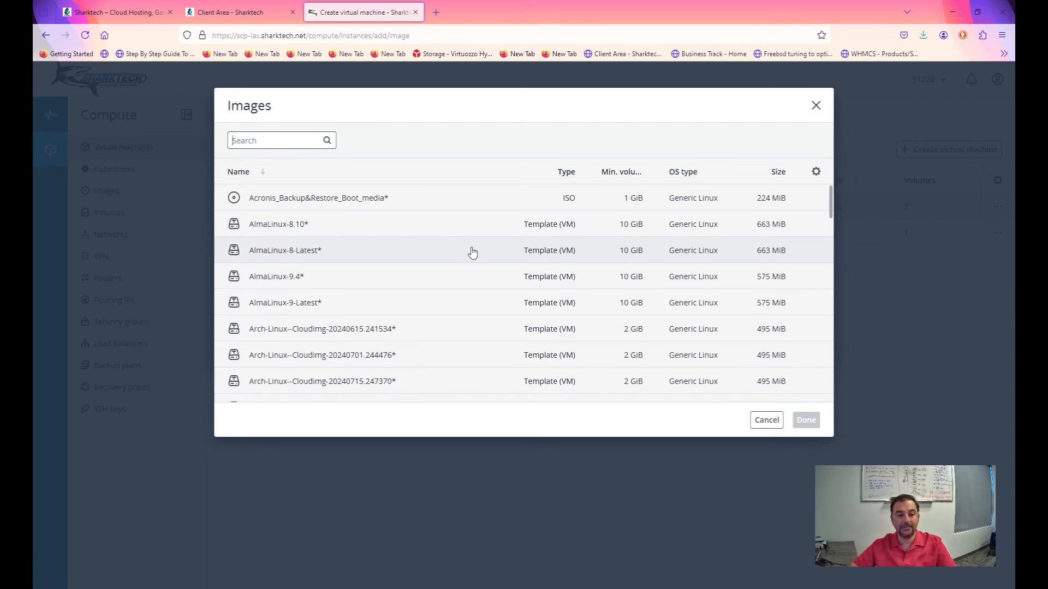
pyautogui.click(457, 289)
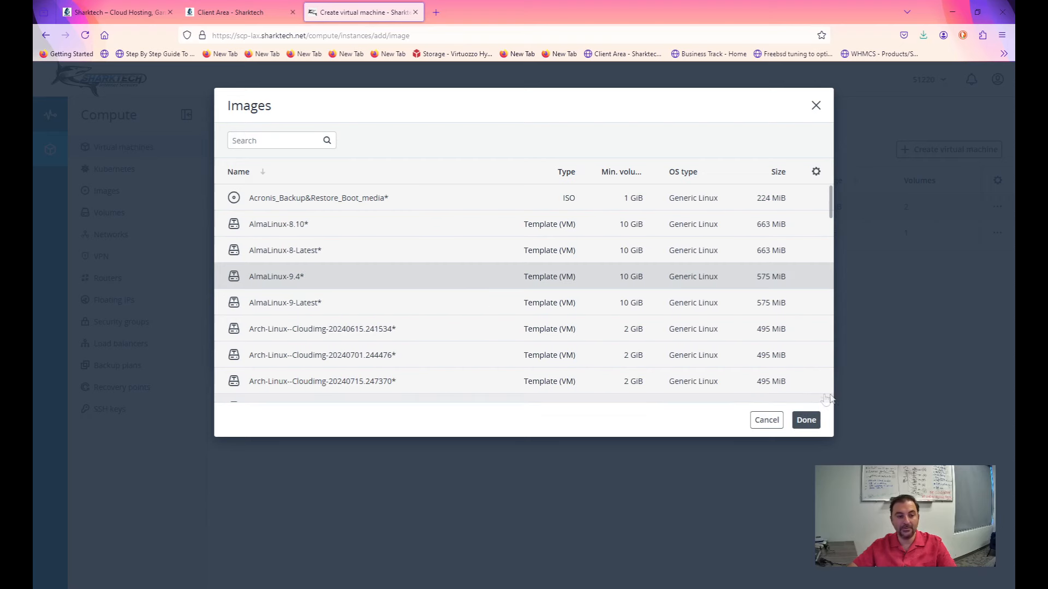
pyautogui.click(807, 428)
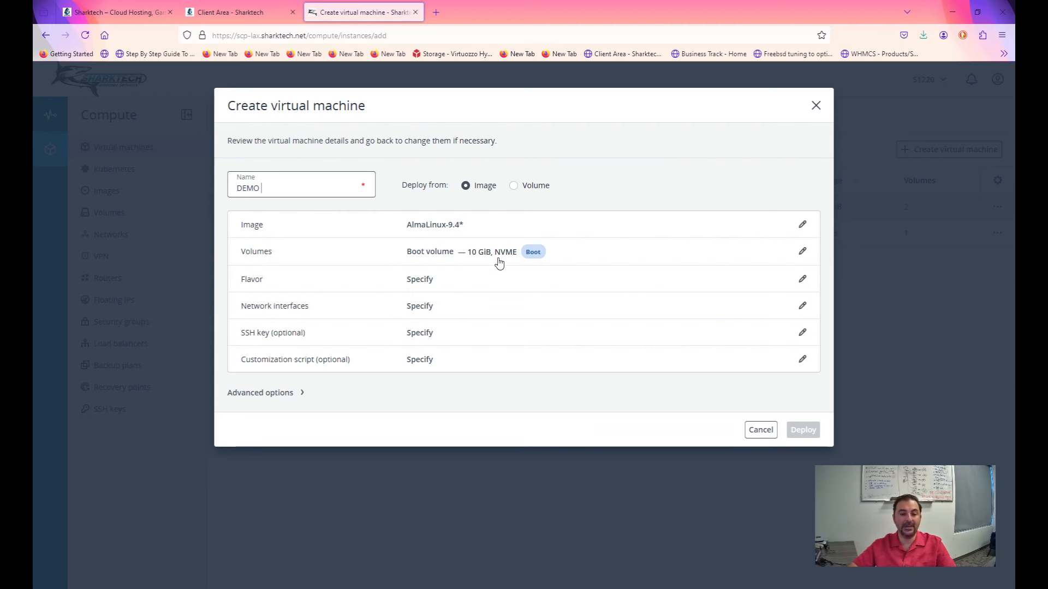
# Set the boot volume's size to 40 GiB and its storage policy to default
pyautogui.click(802, 253)
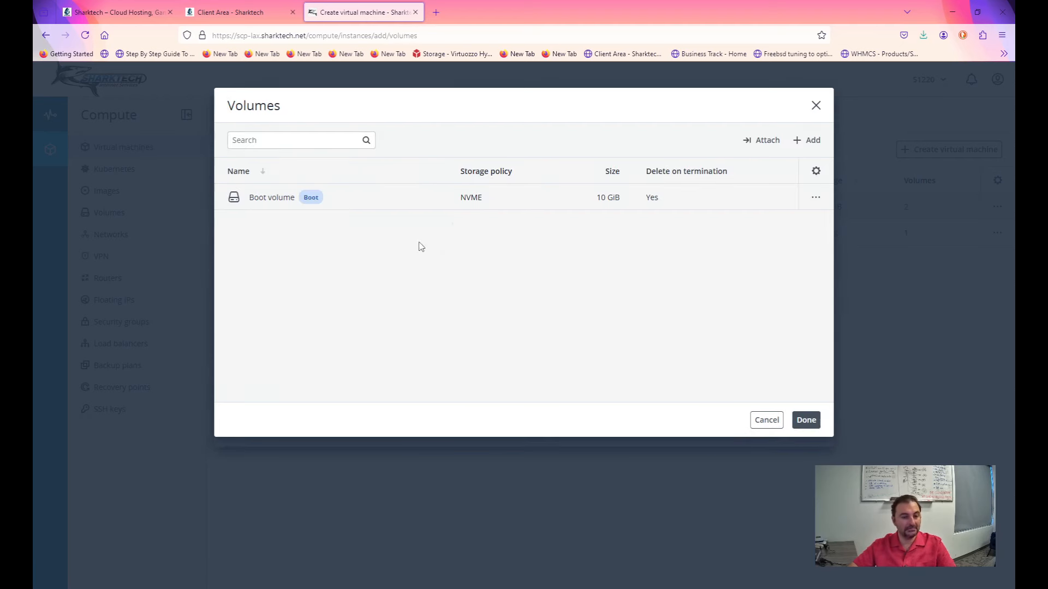
pyautogui.click(815, 197)
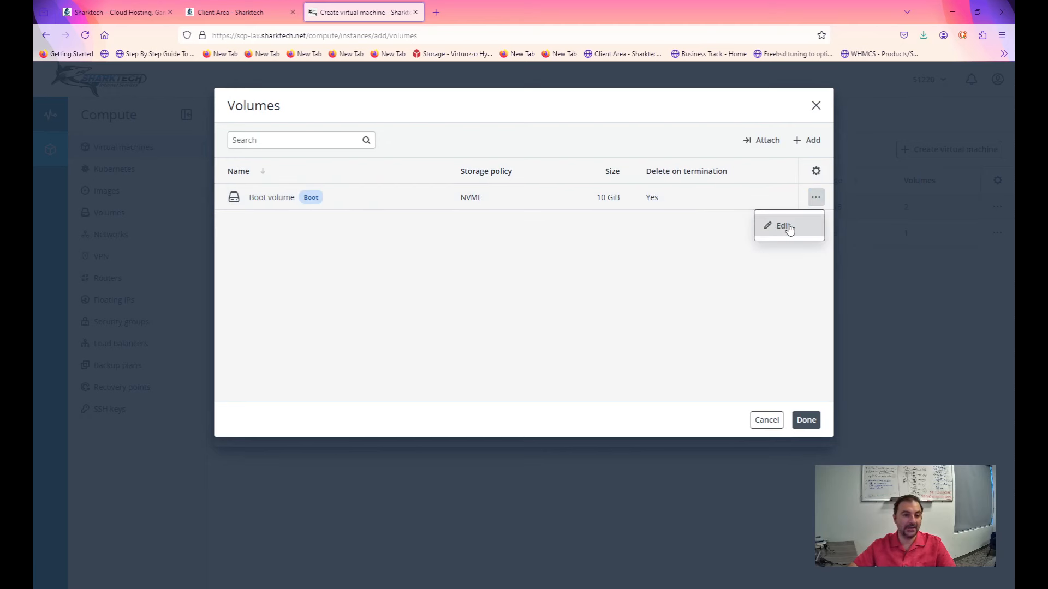
pyautogui.click(789, 229)
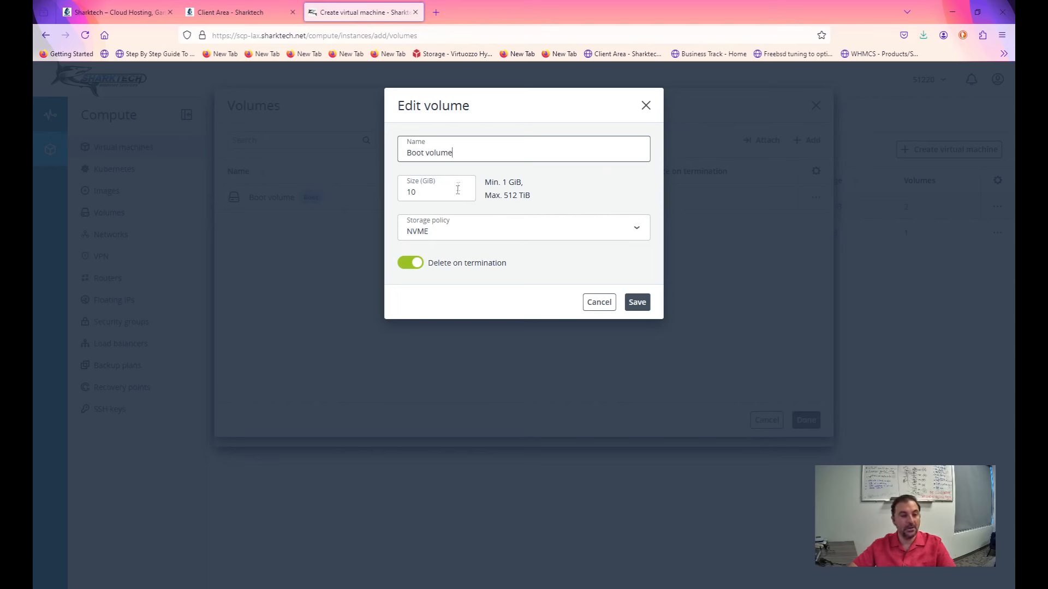
pyautogui.press('Tab')
pyautogui.write('40')
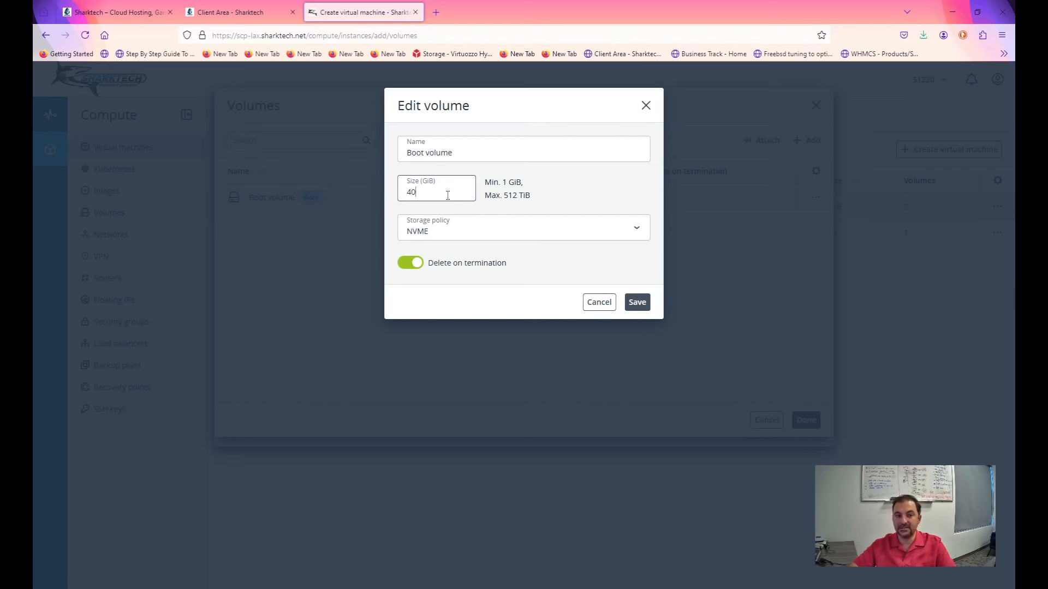
pyautogui.click(457, 231)
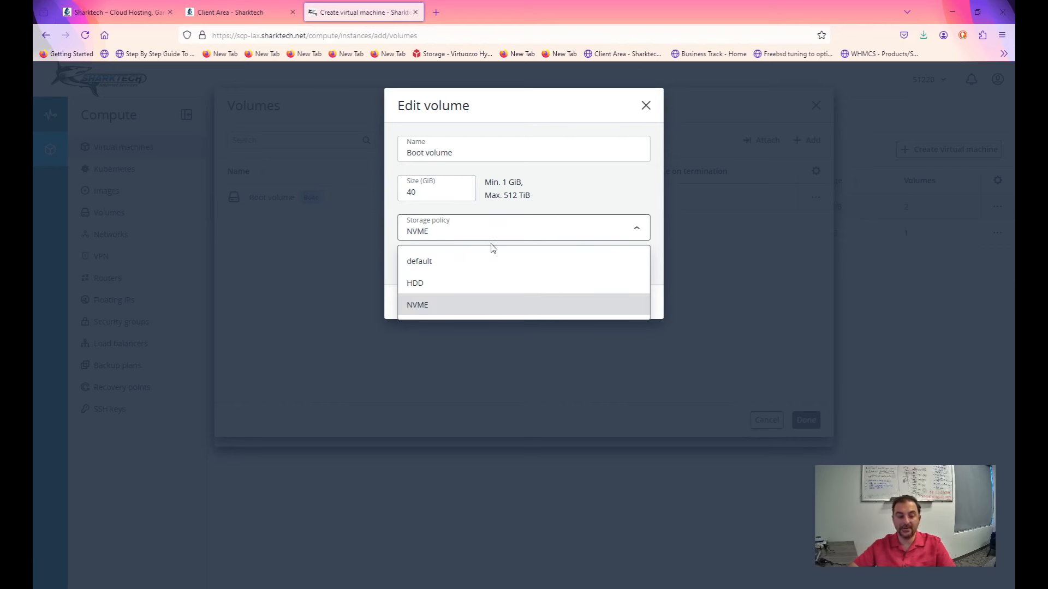
pyautogui.click(491, 260)
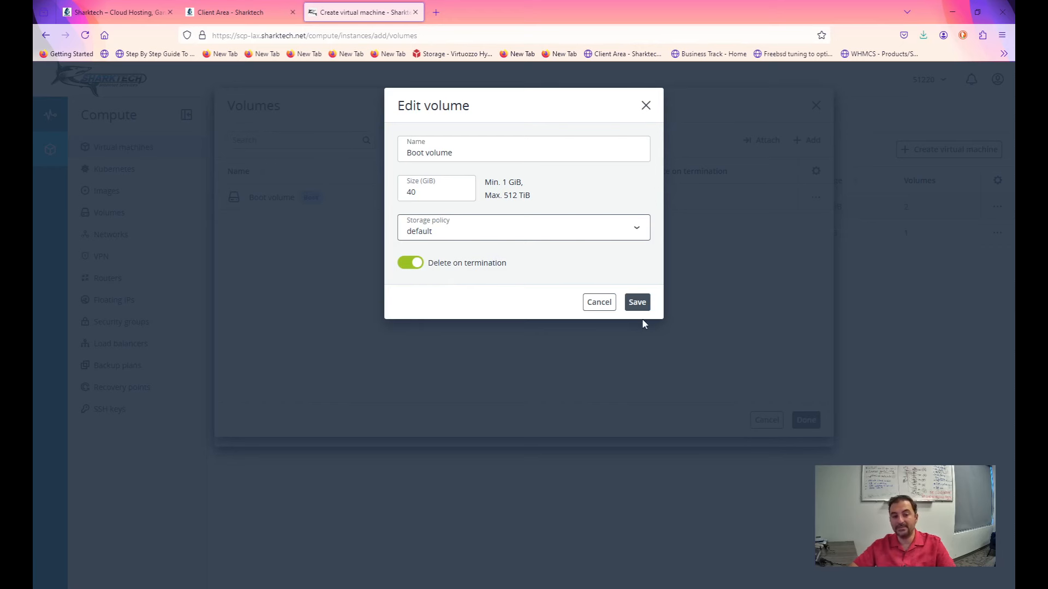
pyautogui.click(637, 302)
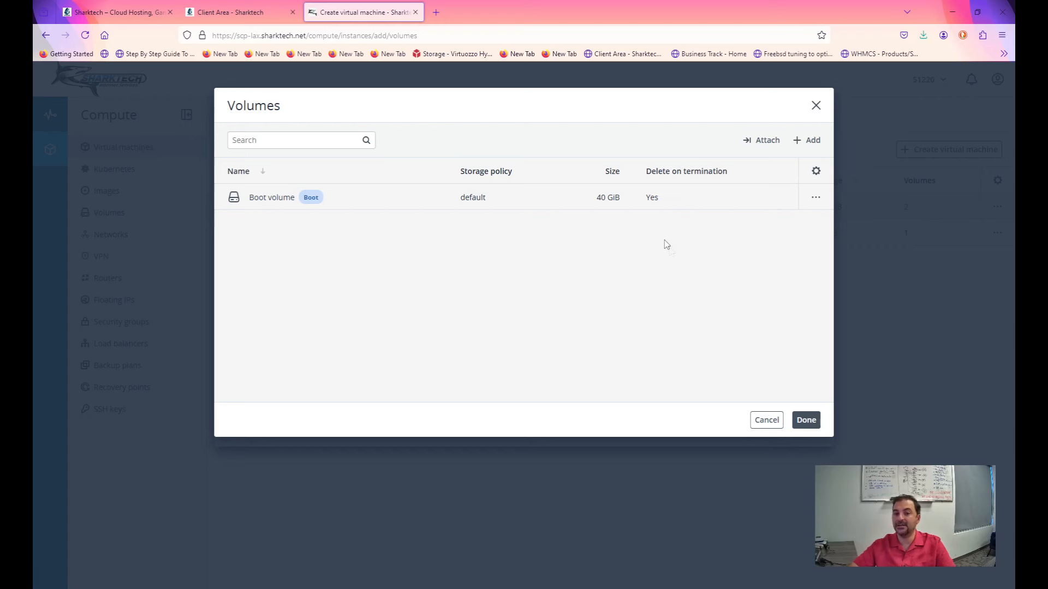
# Attach the existing 500 GiB Data volume to the new virtual machine
pyautogui.click(761, 141)
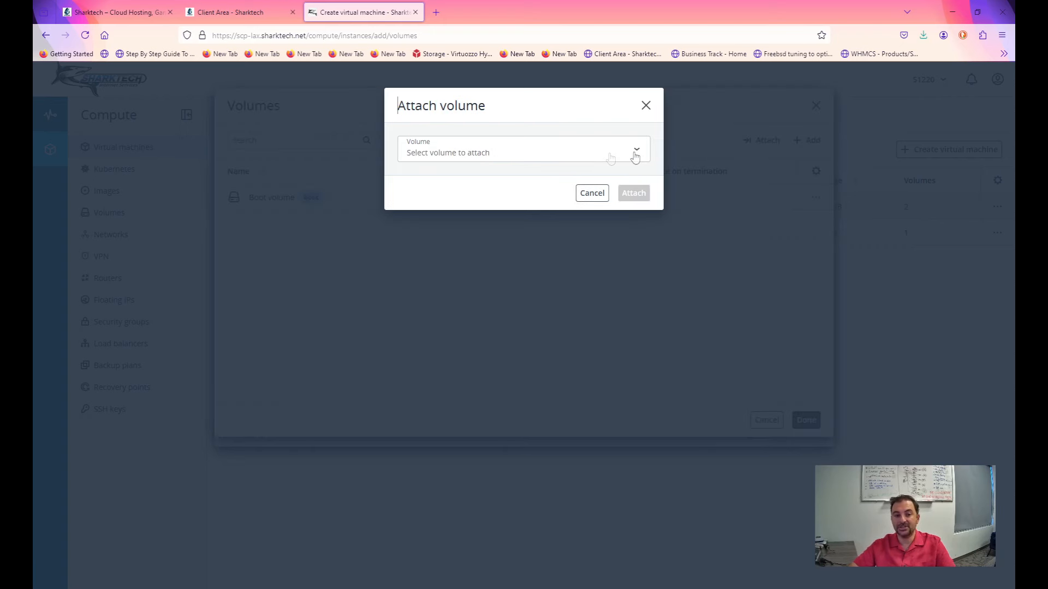
pyautogui.click(567, 162)
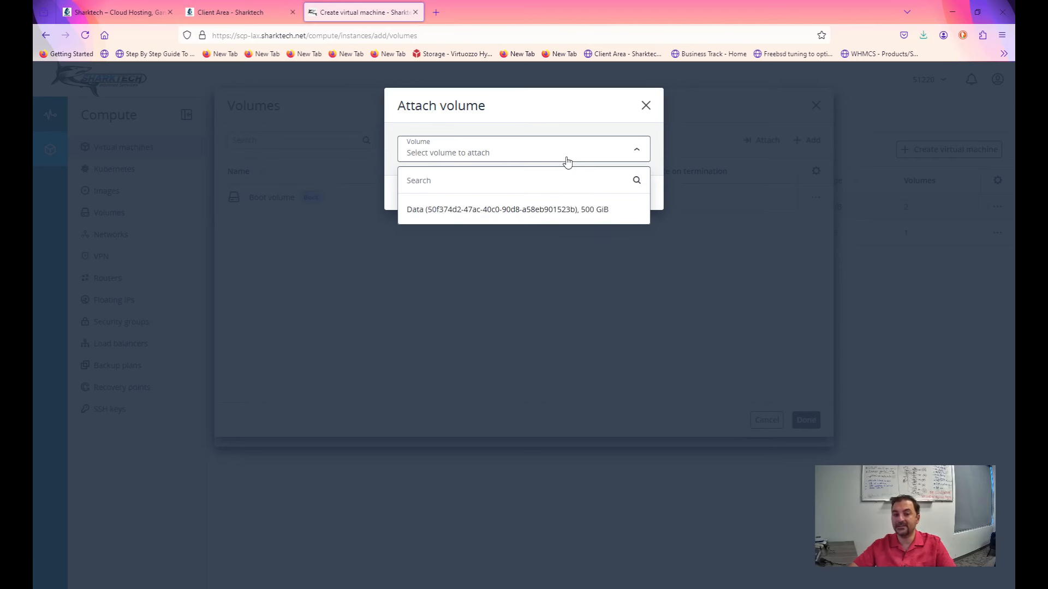
pyautogui.click(611, 213)
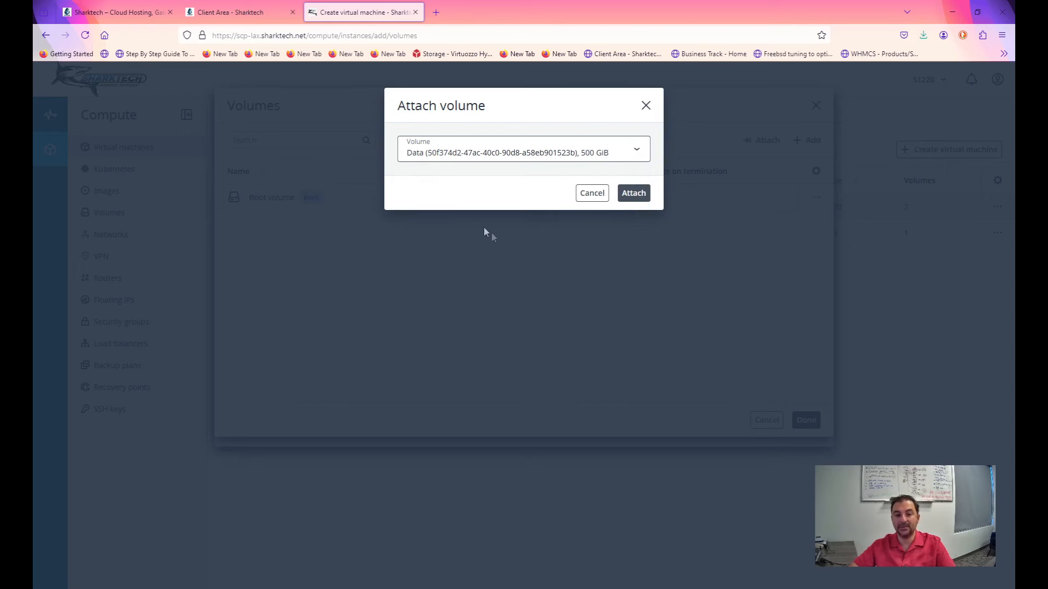
pyautogui.click(633, 193)
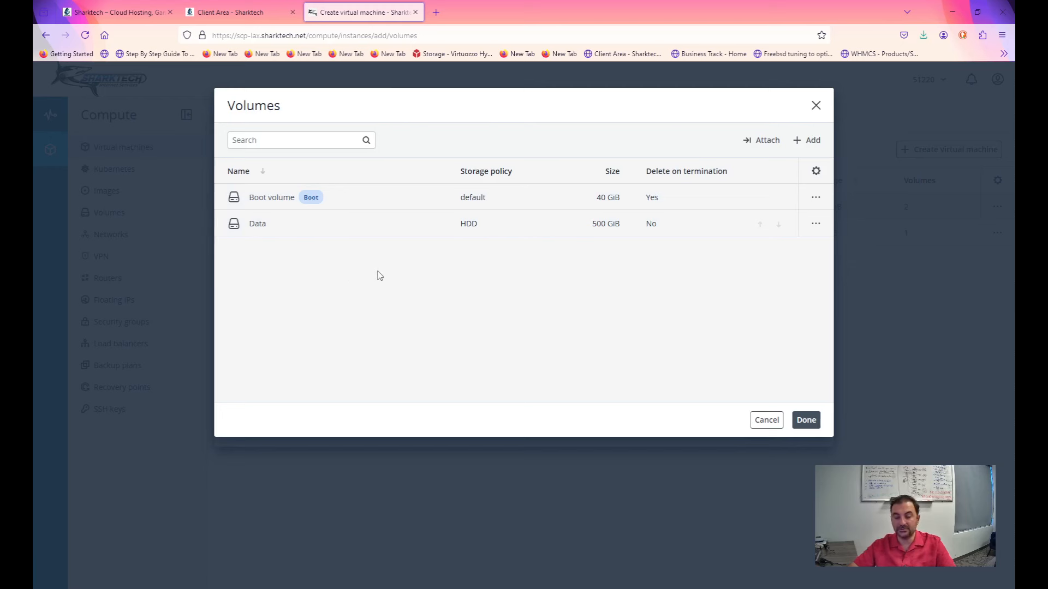
pyautogui.click(807, 143)
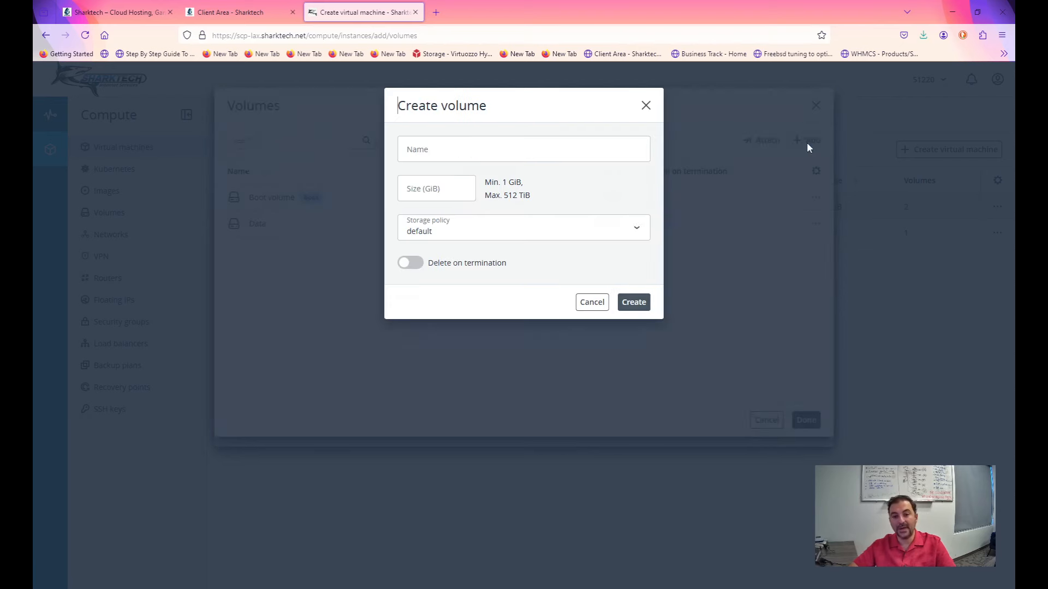
pyautogui.click(474, 152)
pyautogui.write('DATA')
pyautogui.click(434, 191)
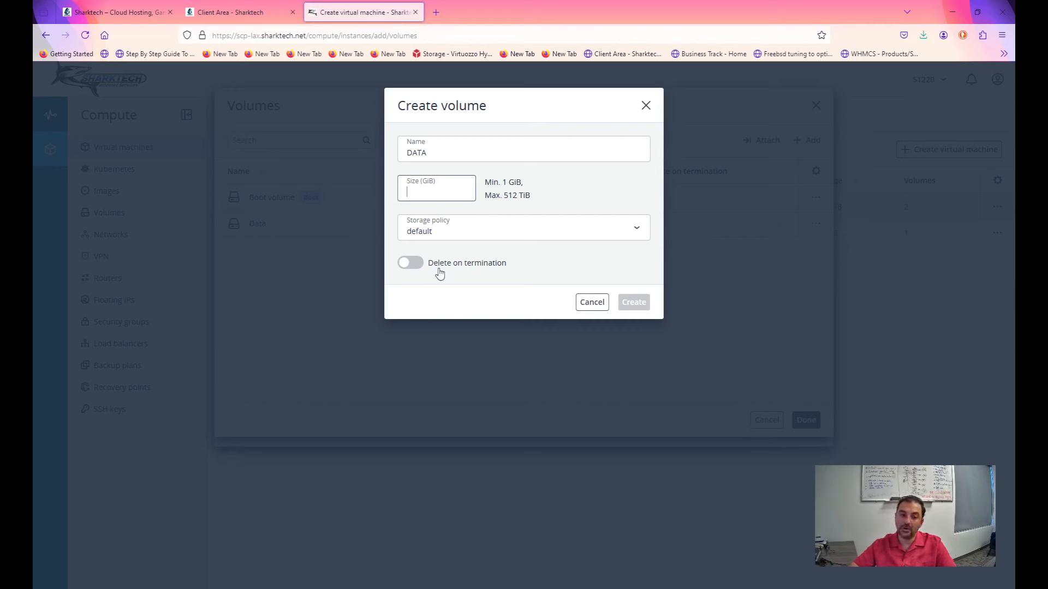
pyautogui.click(602, 304)
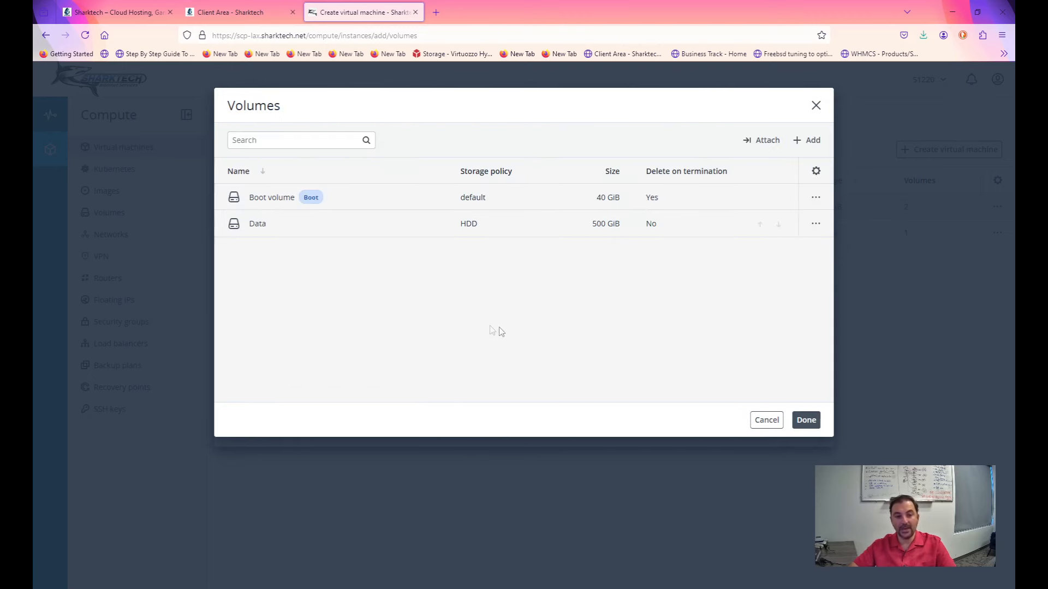
# Accept the volume list and choose the e5v3.standard.medium flavor with 4 vCPUs and 4 GiB of memory, sorting flavors by vCPU
pyautogui.click(807, 421)
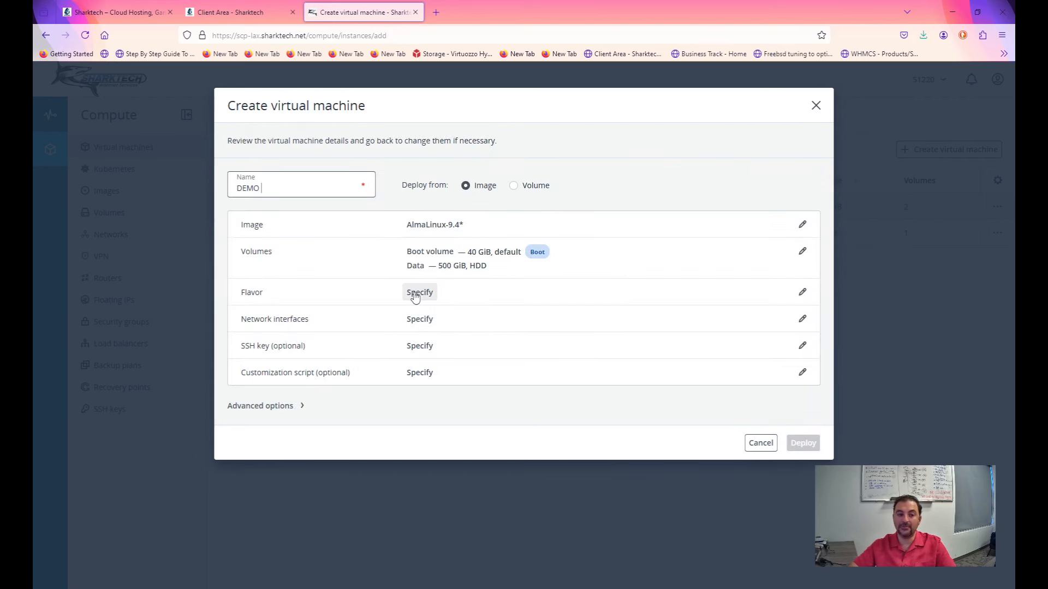
pyautogui.click(414, 295)
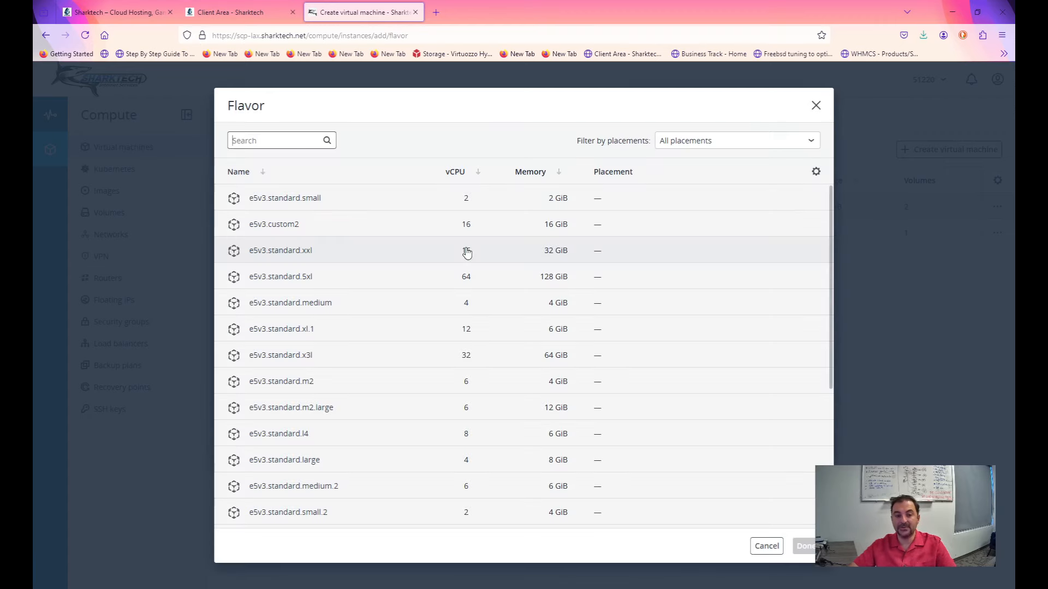
pyautogui.click(478, 172)
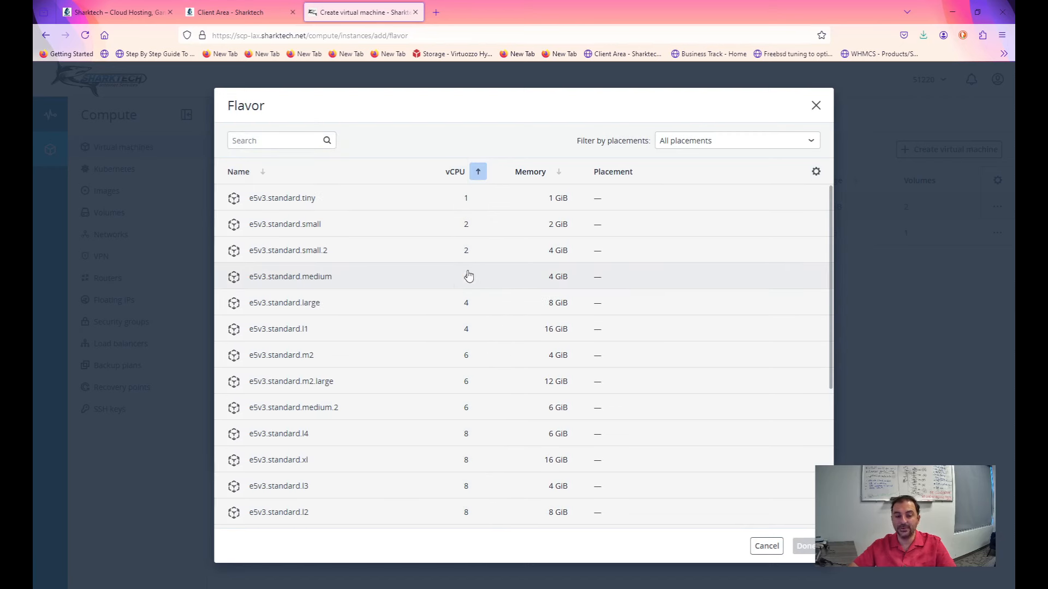
pyautogui.click(493, 285)
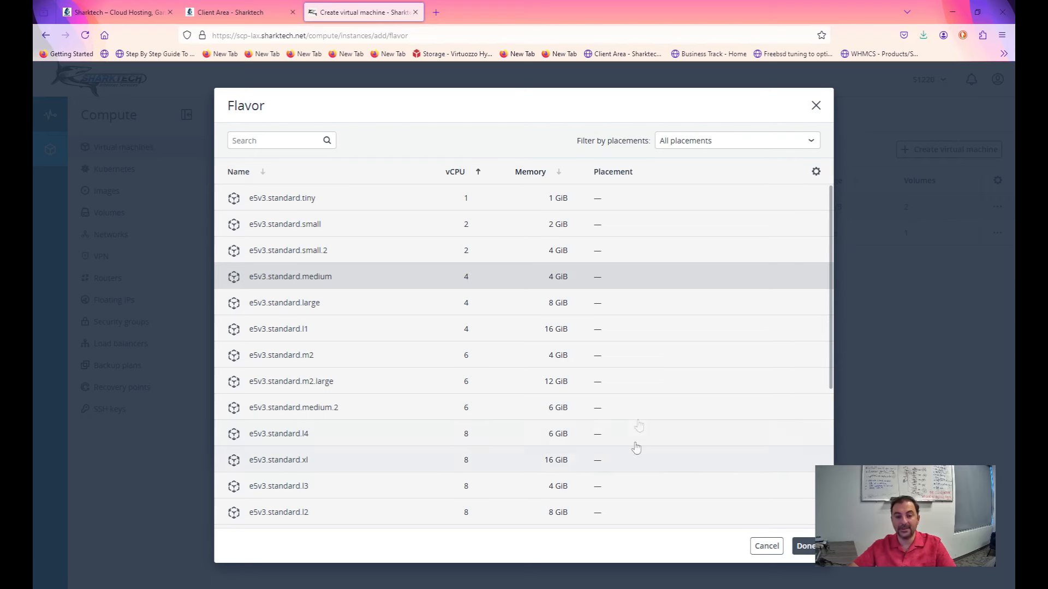
pyautogui.click(801, 547)
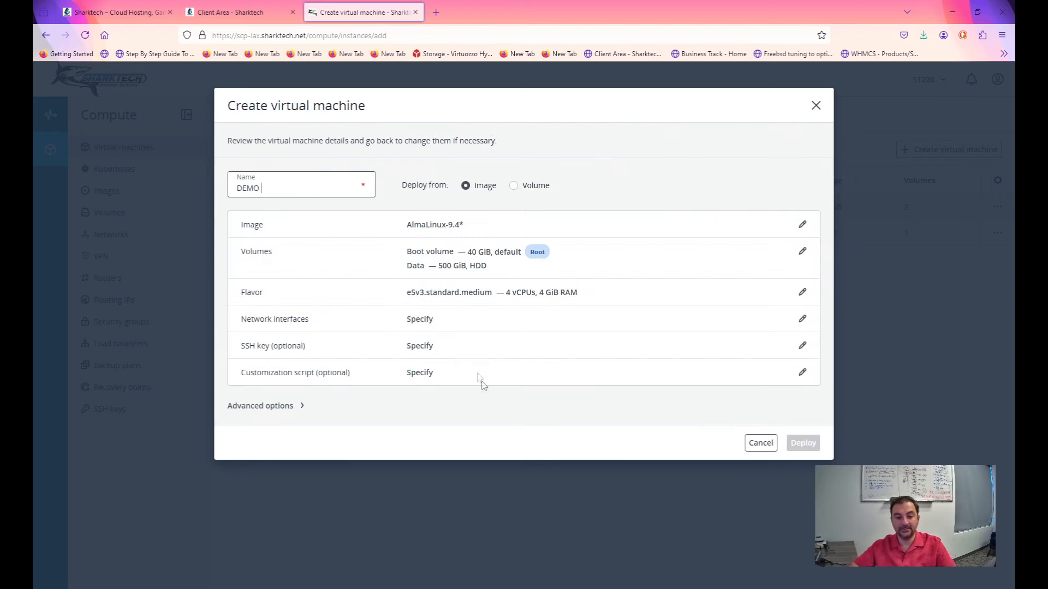
# Start adding a network interface to the virtual machine and choose the Private network 192.168.0.0/24
pyautogui.click(426, 321)
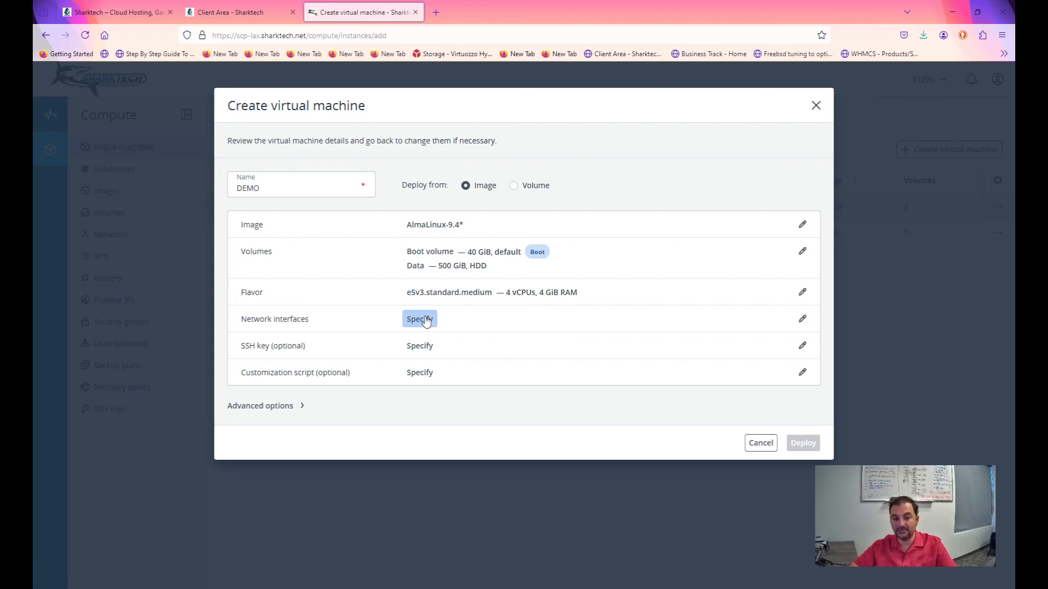
pyautogui.click(426, 322)
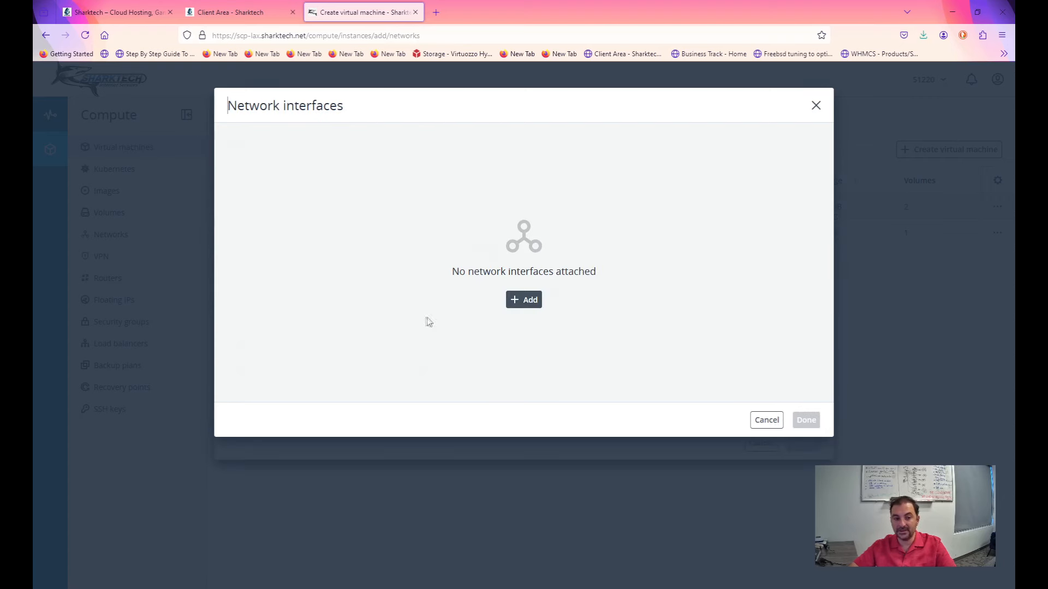
pyautogui.click(524, 301)
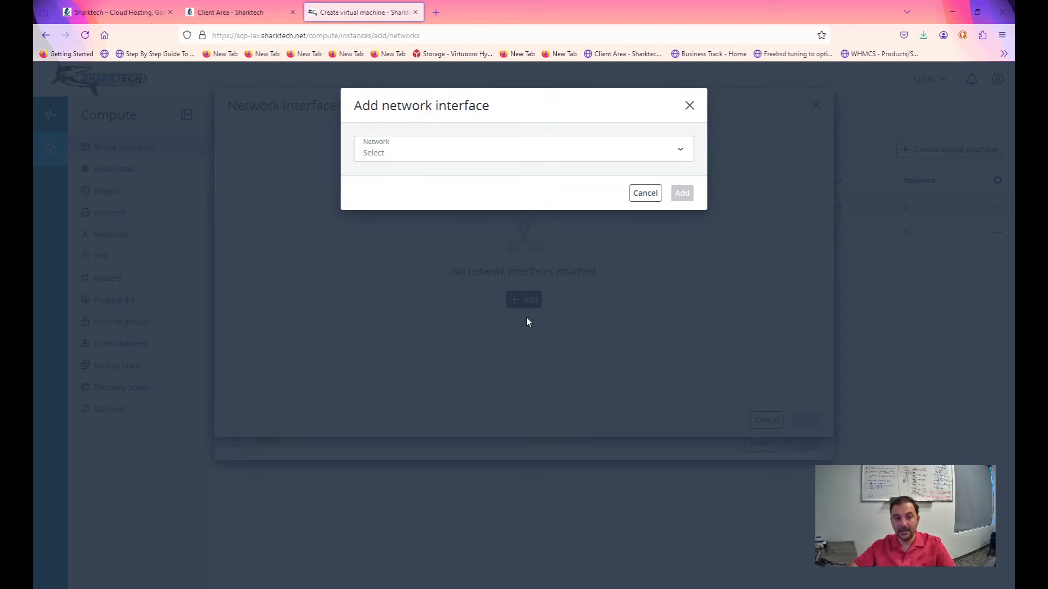
pyautogui.click(441, 146)
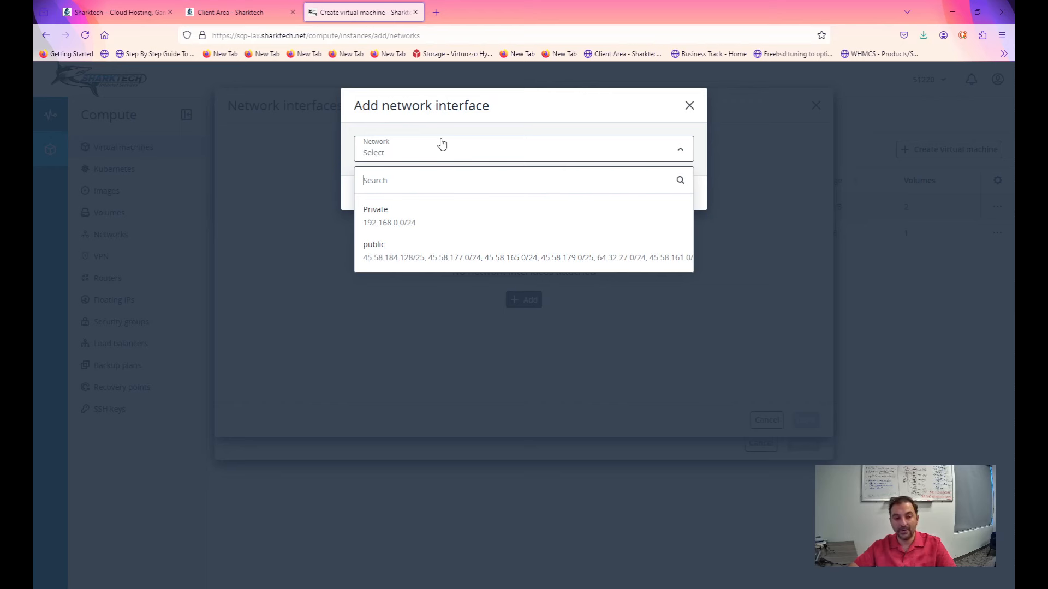
pyautogui.click(450, 229)
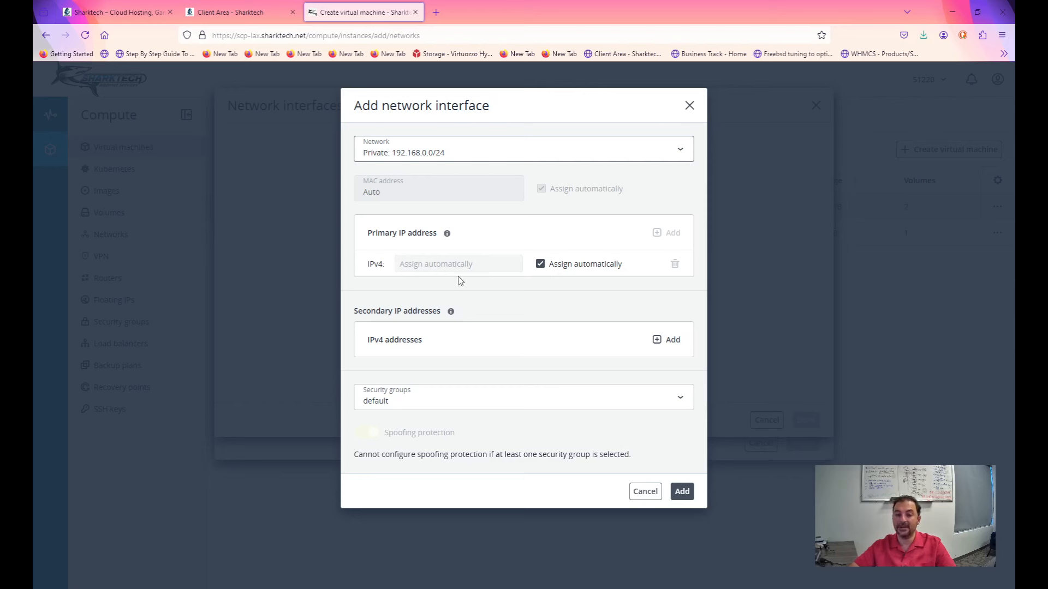
# Keep automatic IPv4 assignment and the default security group, and add the Private network interface
pyautogui.click(585, 271)
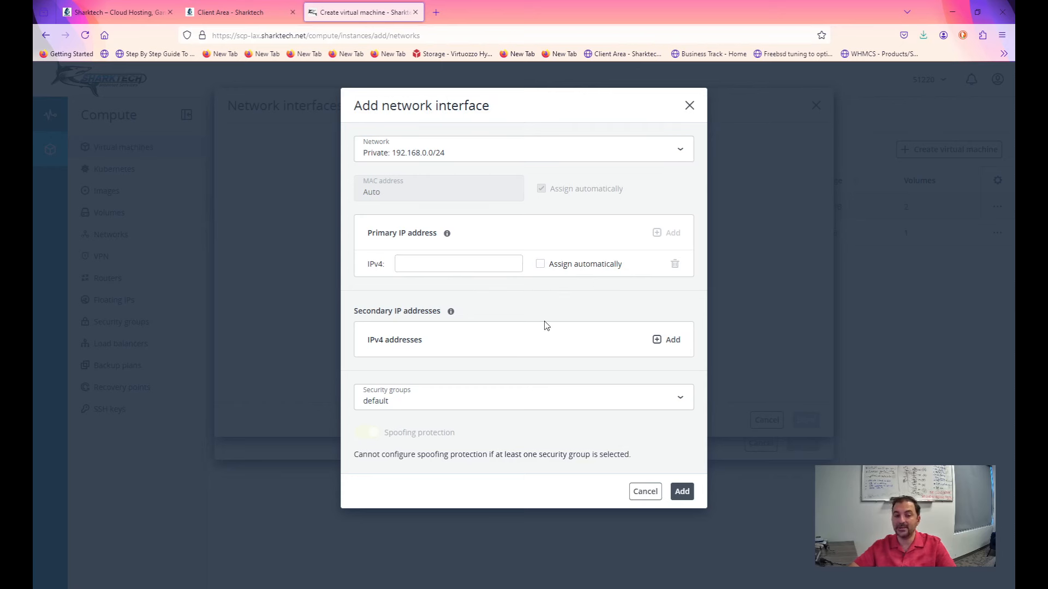
pyautogui.click(559, 267)
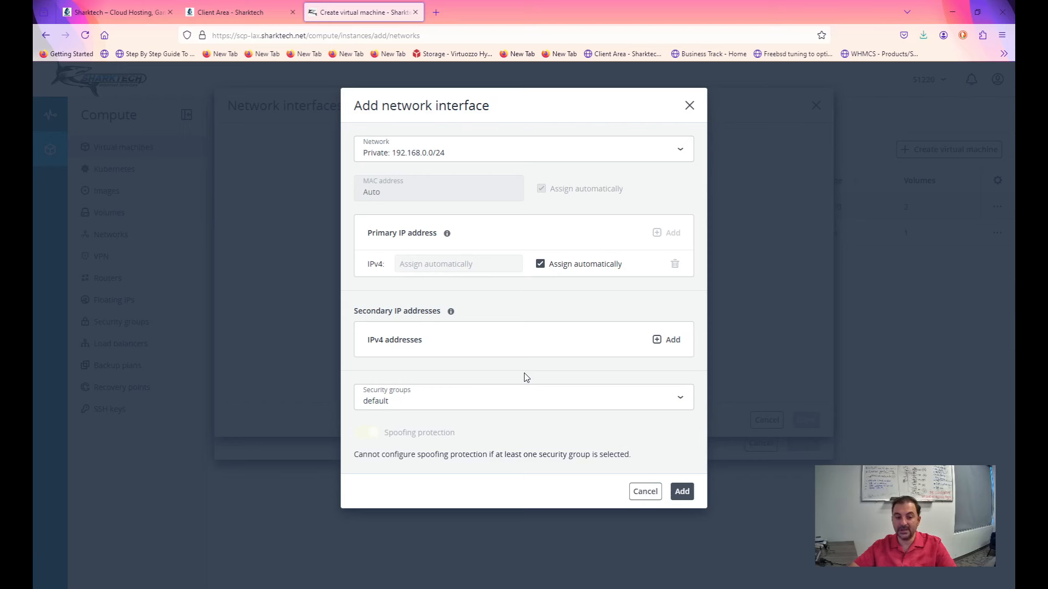
pyautogui.click(475, 412)
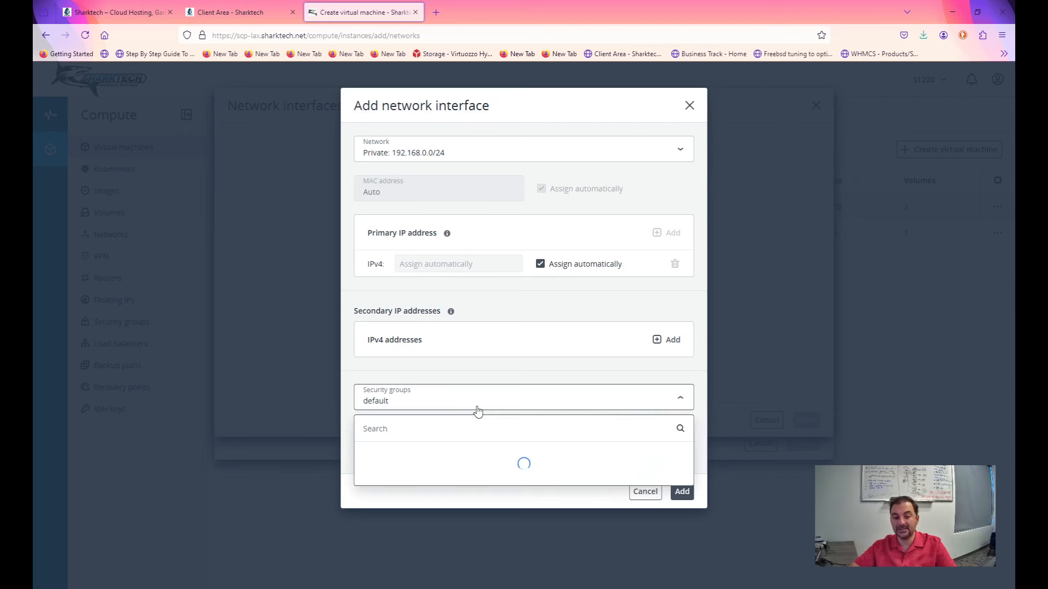
pyautogui.click(489, 408)
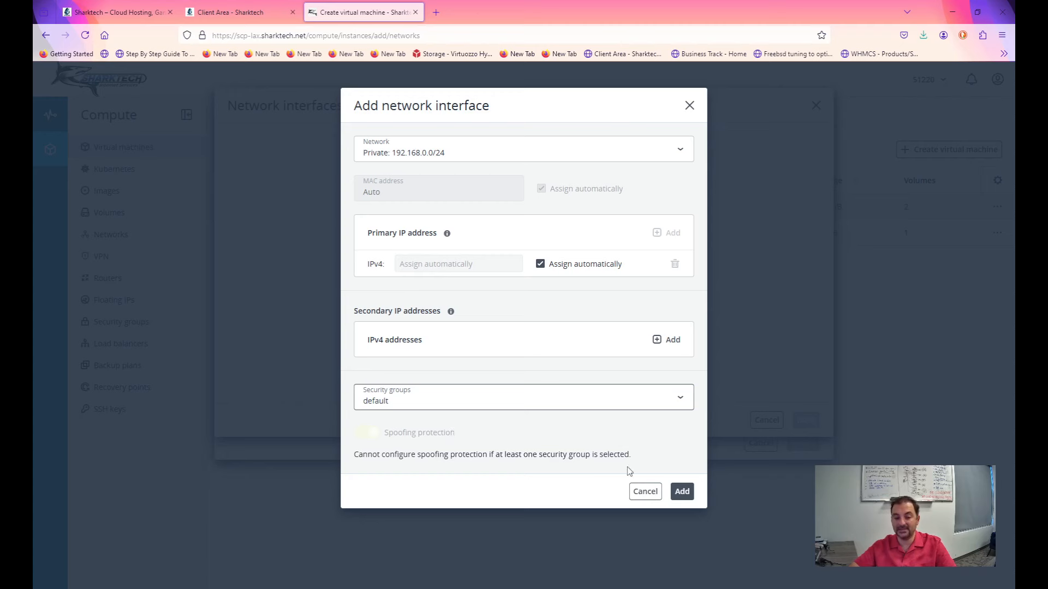
pyautogui.click(680, 492)
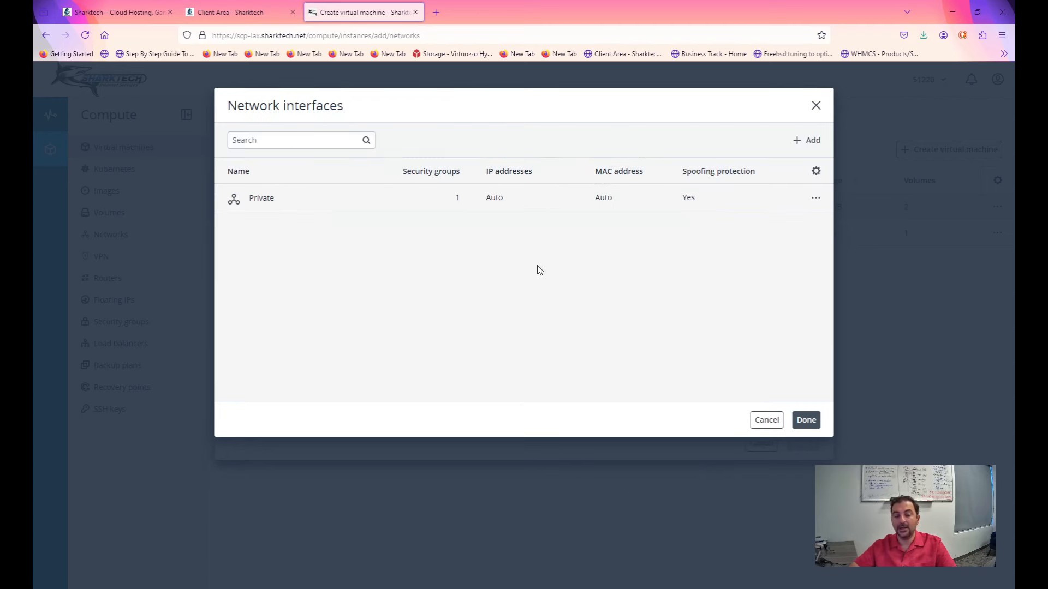
pyautogui.click(793, 147)
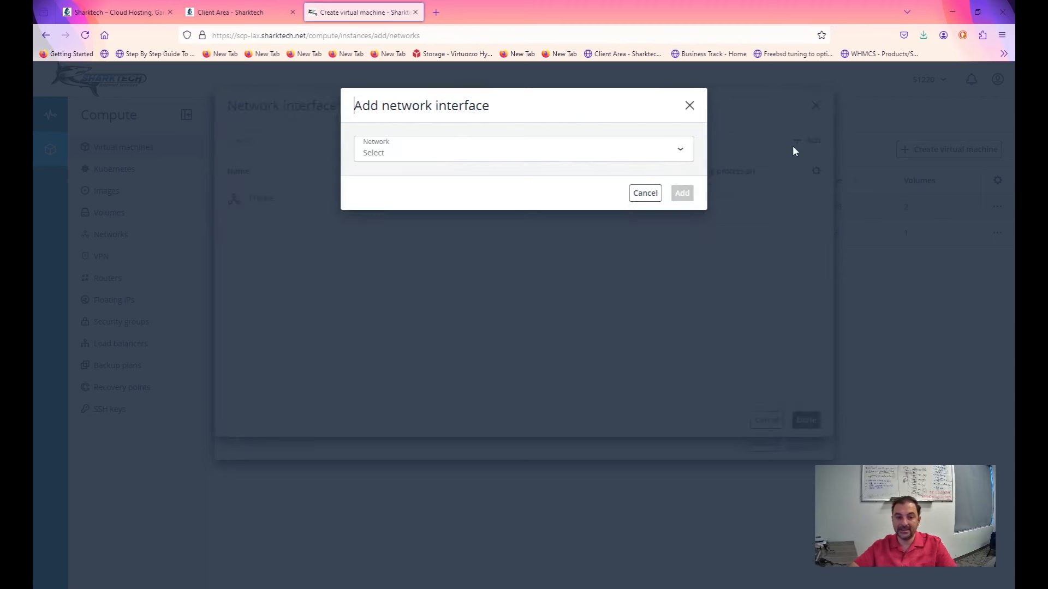
pyautogui.click(487, 159)
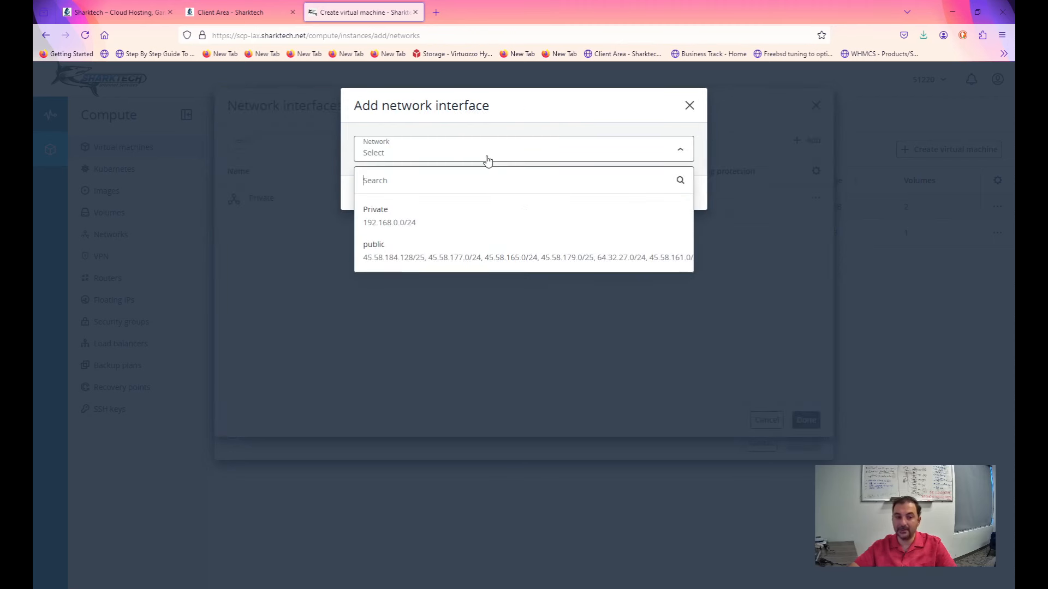
pyautogui.click(495, 149)
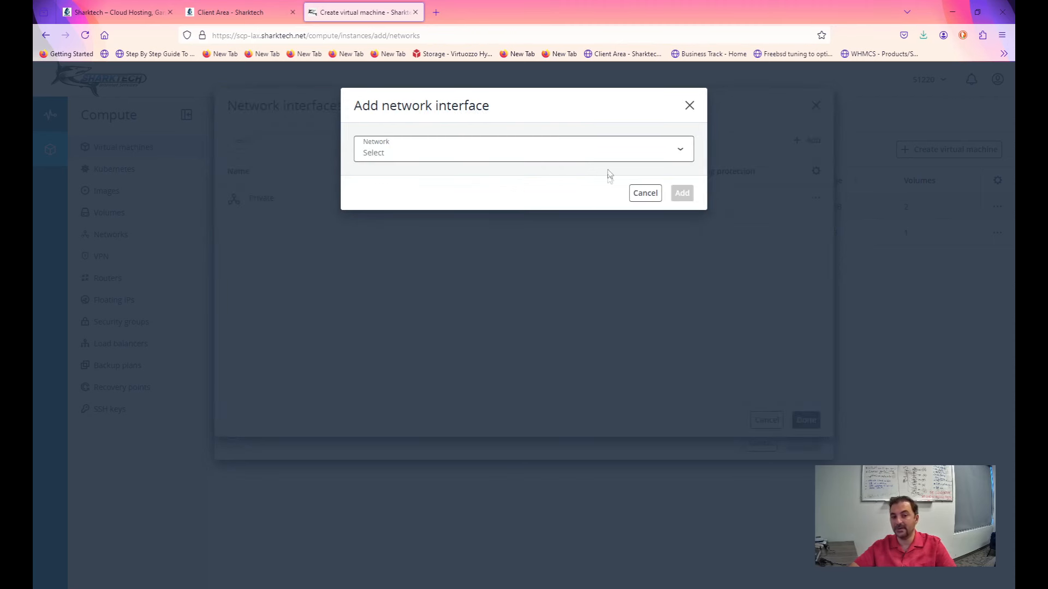
pyautogui.click(647, 195)
# Accept the network interface list and assign the existing SSH key Terst to the virtual machine
pyautogui.click(806, 420)
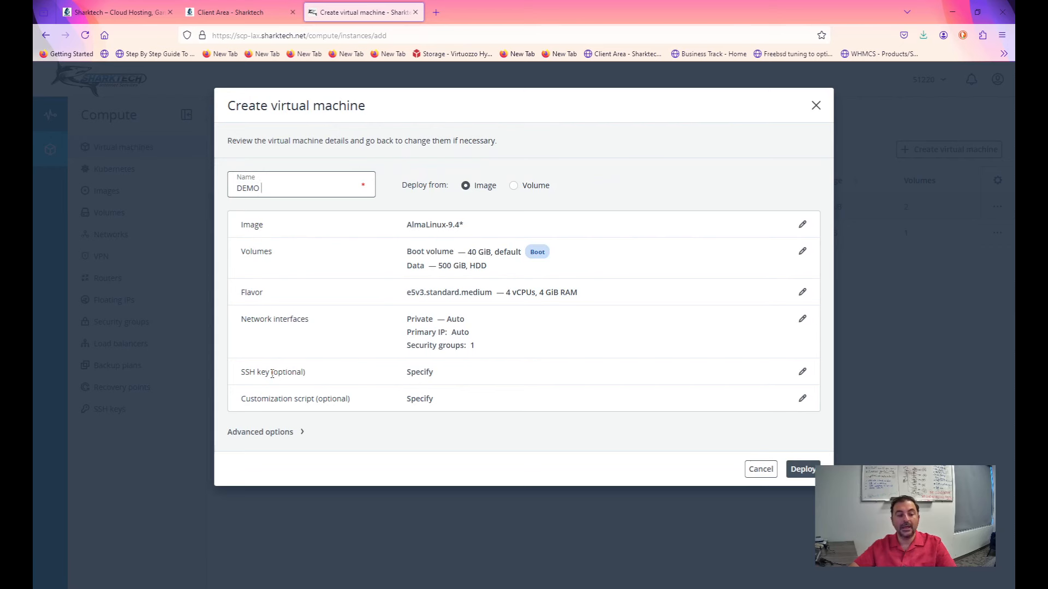
pyautogui.click(428, 376)
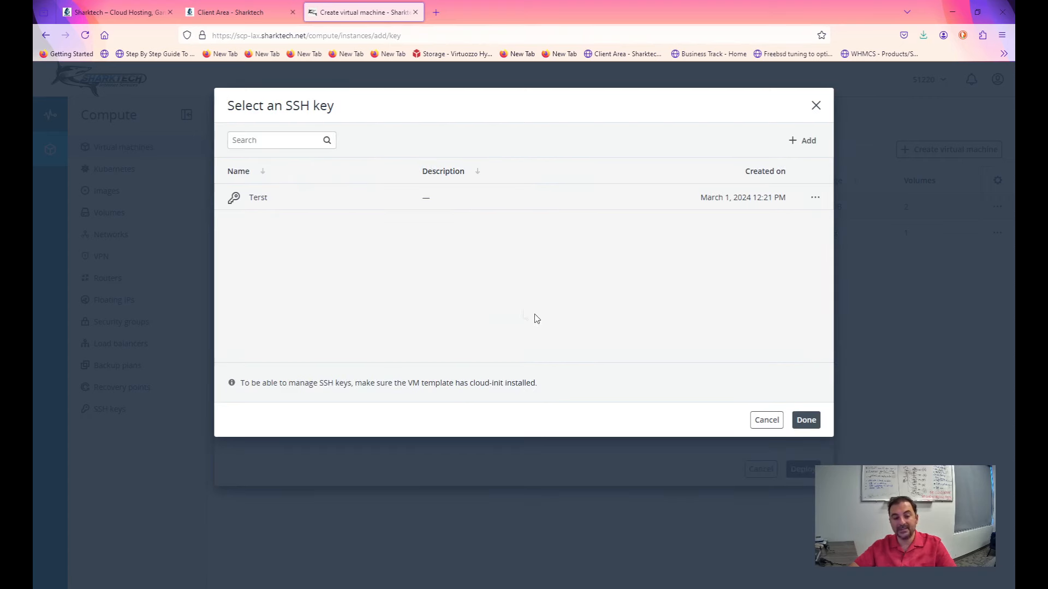
pyautogui.click(300, 204)
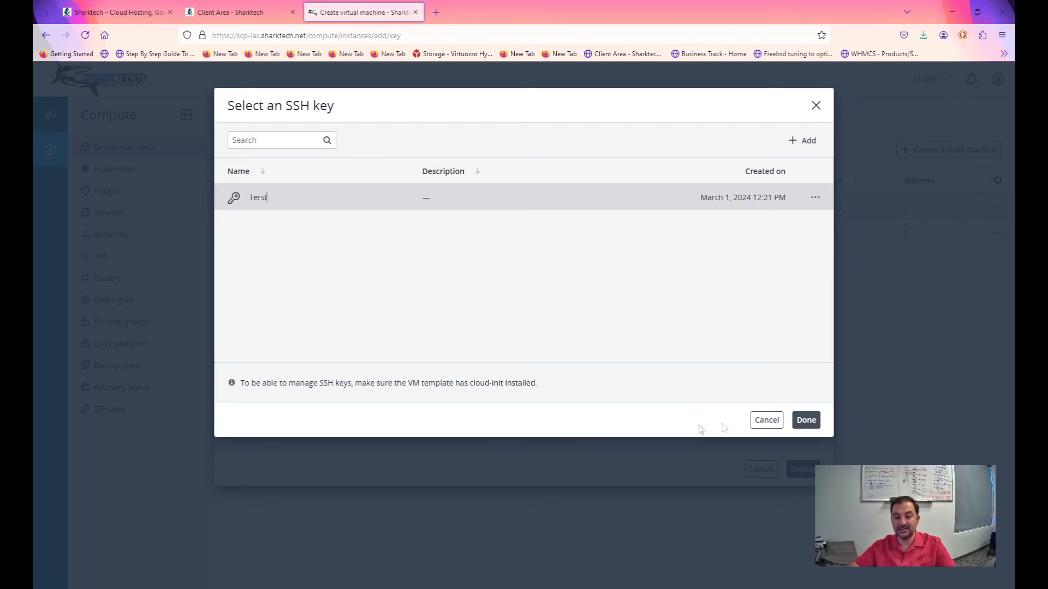
pyautogui.click(804, 422)
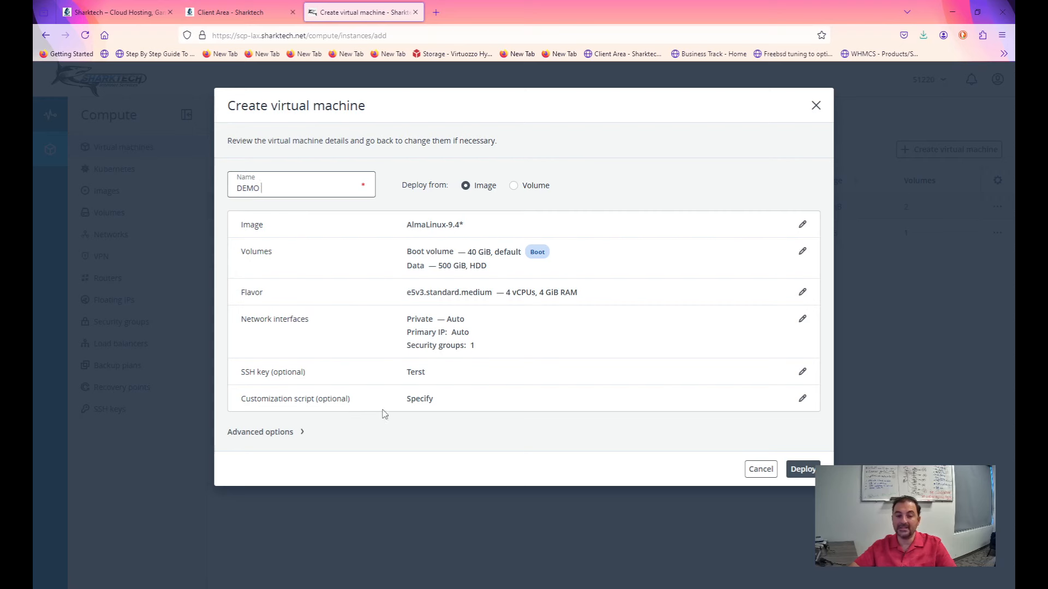
# Check the customization script options without providing a script, and deploy the DEMO virtual machine
pyautogui.click(428, 402)
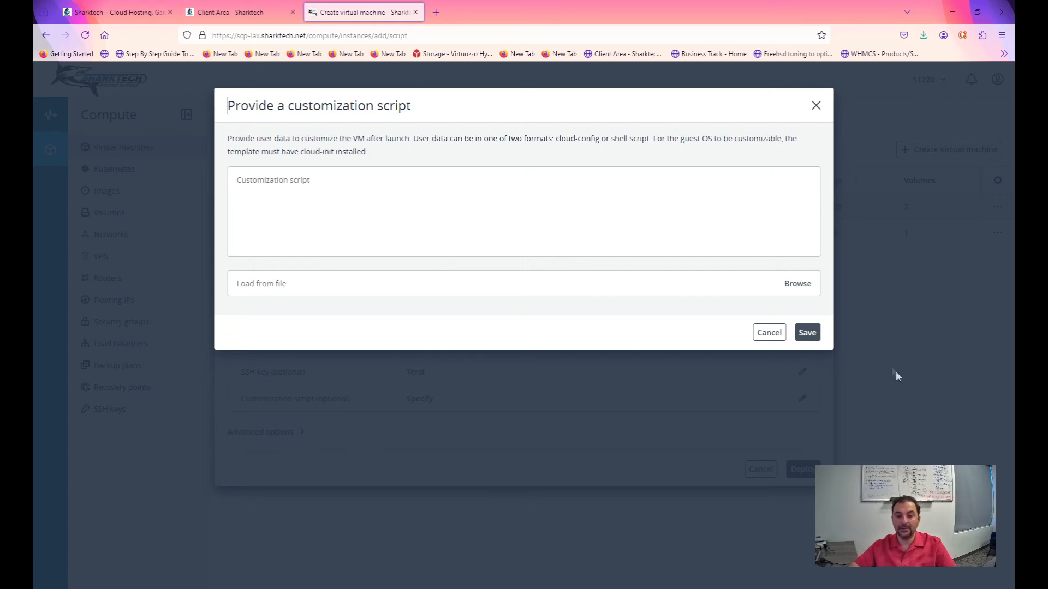
pyautogui.click(770, 335)
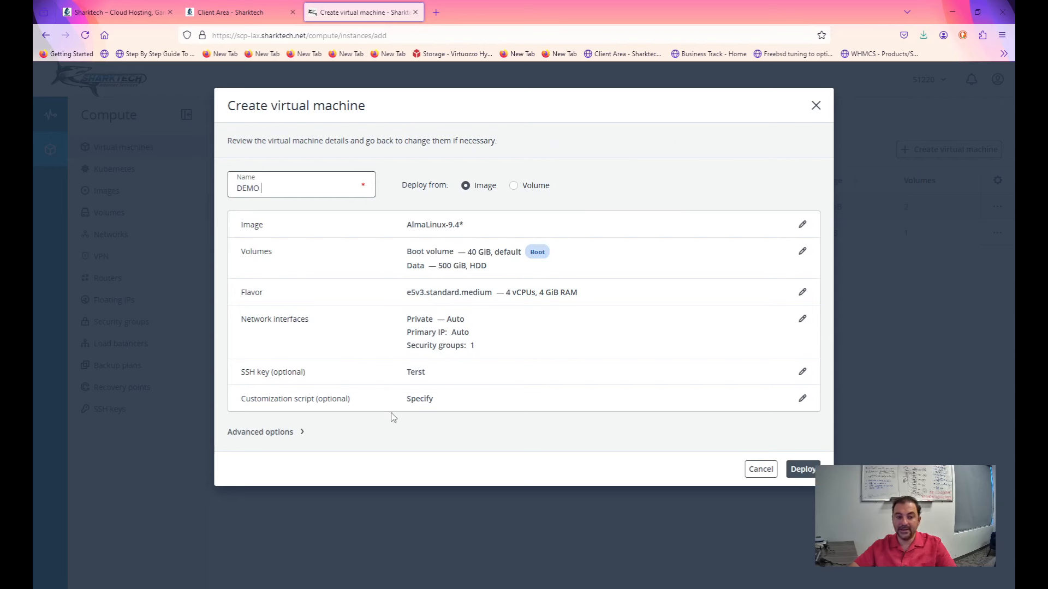
pyautogui.click(802, 469)
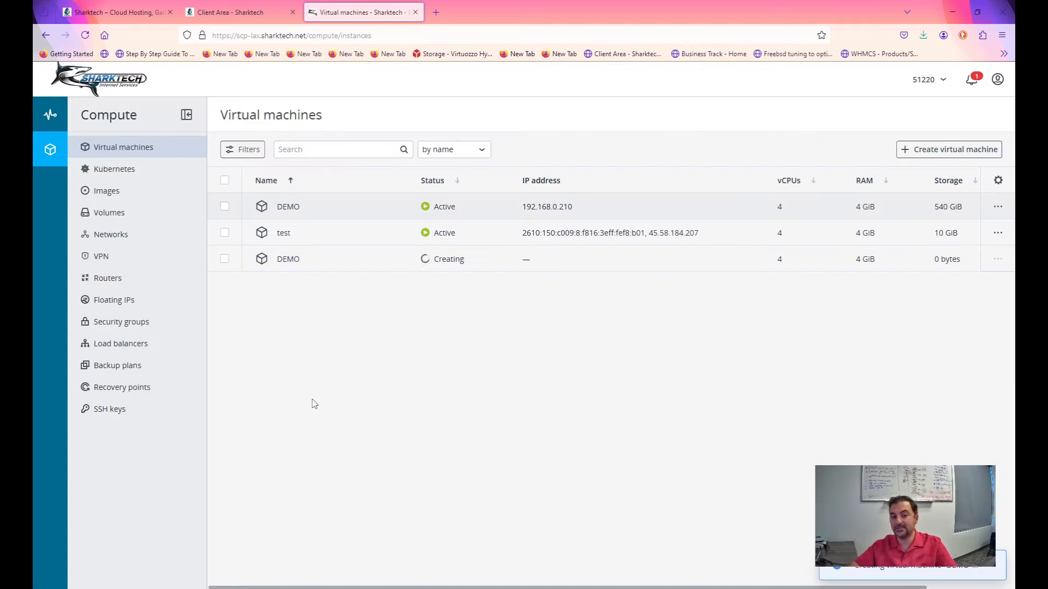
# Examine the new DEMO machine's details, properties and network interface, including its editable volume list
pyautogui.click(398, 262)
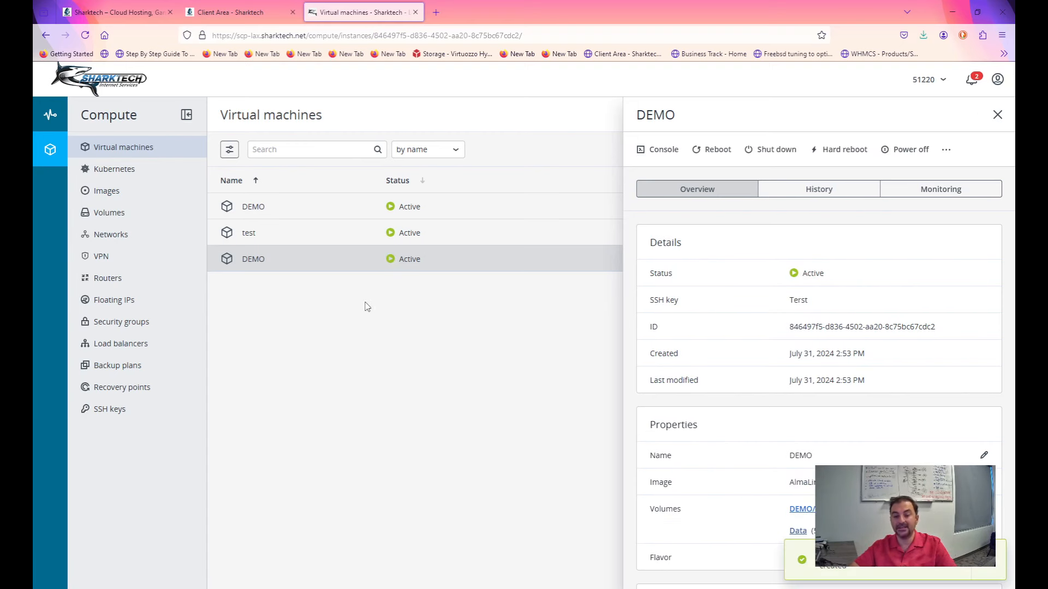
pyautogui.scroll(-3, 672, 286)
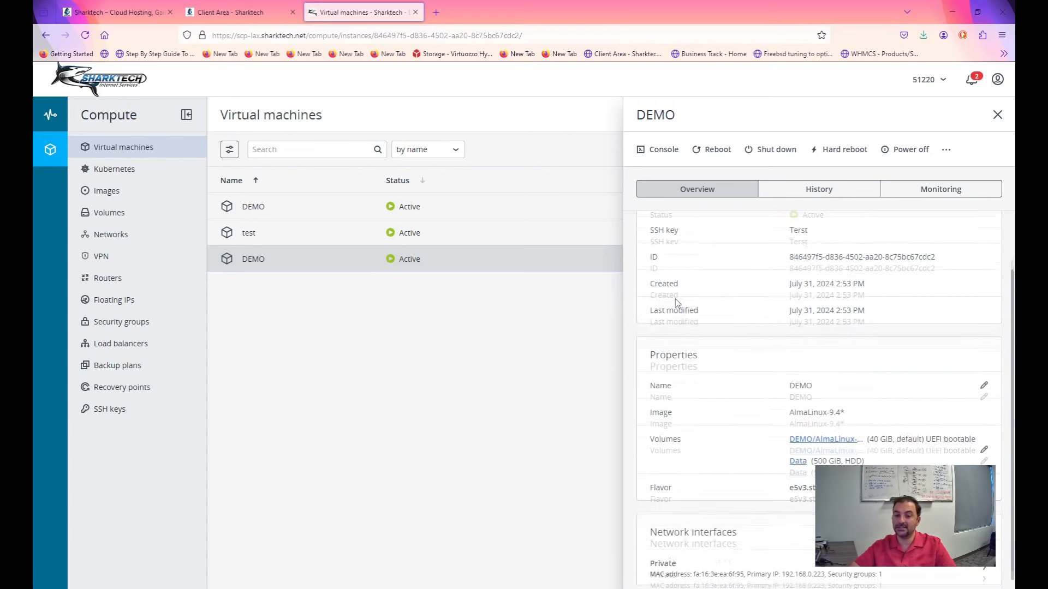
pyautogui.scroll(3, 686, 313)
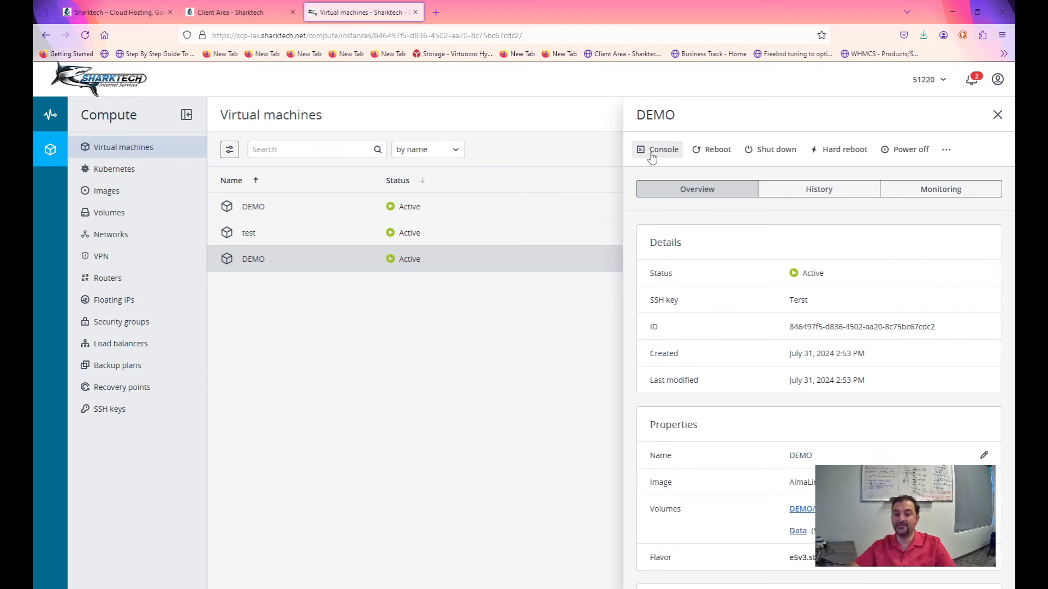
pyautogui.scroll(-2, 784, 371)
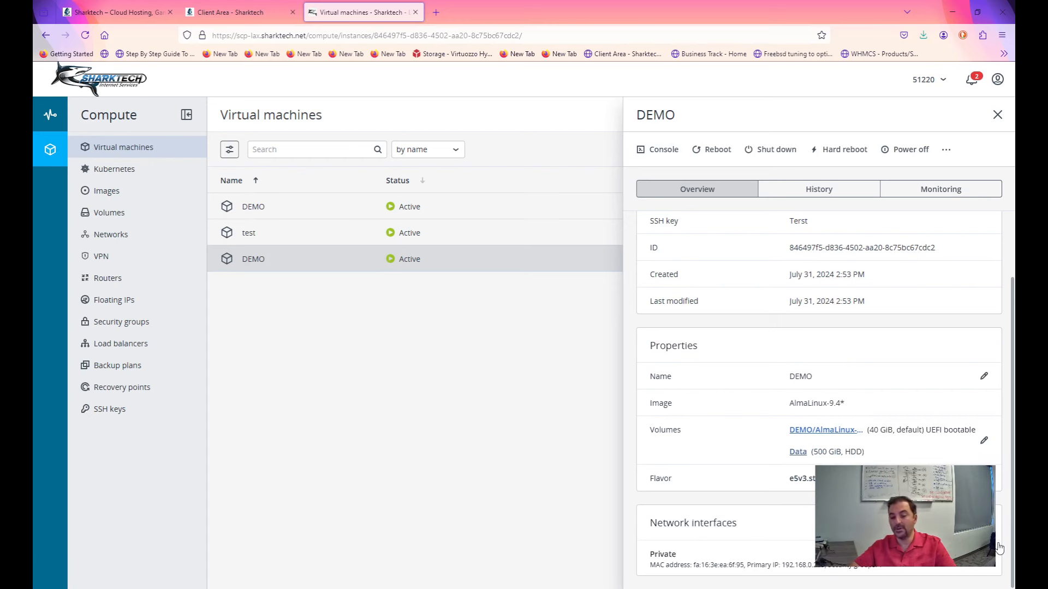
pyautogui.scroll(-2, 664, 495)
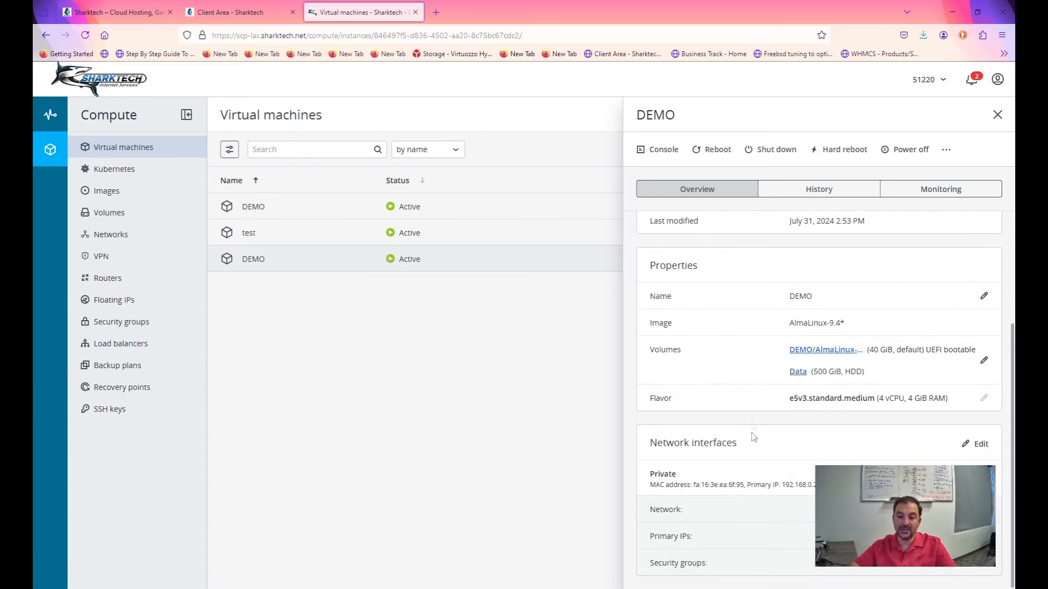
pyautogui.click(983, 362)
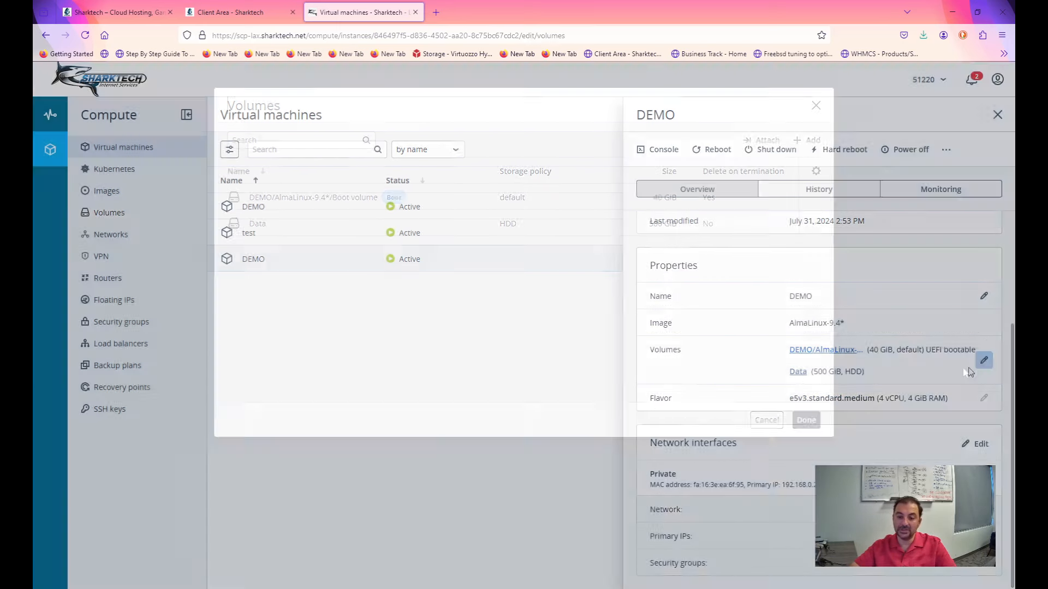
pyautogui.click(767, 421)
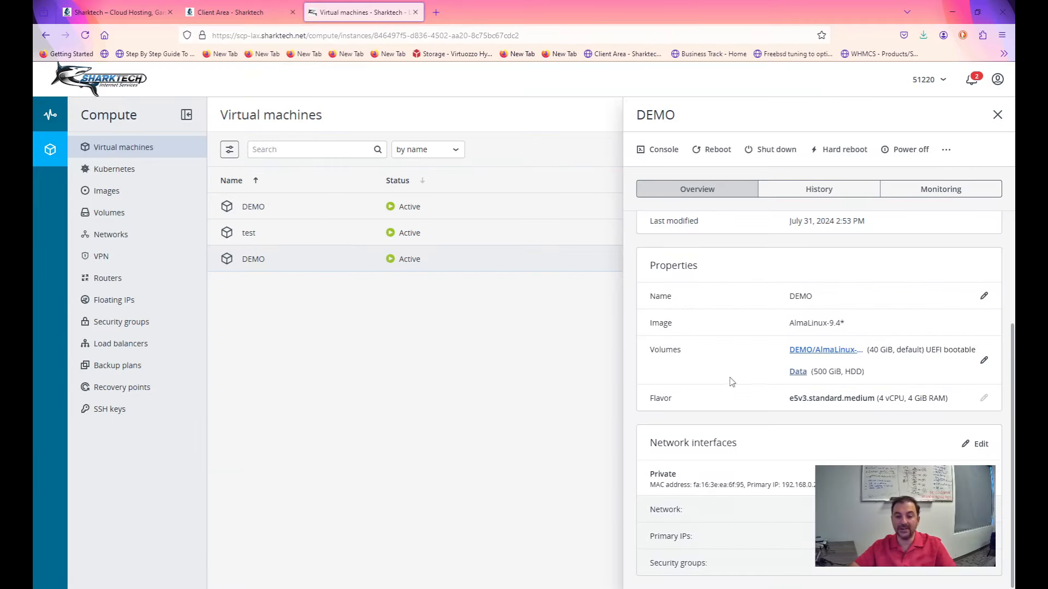
# Look through the DEMO machine's monitoring, history and overview information, and close its details
pyautogui.scroll(3, 730, 381)
pyautogui.click(956, 191)
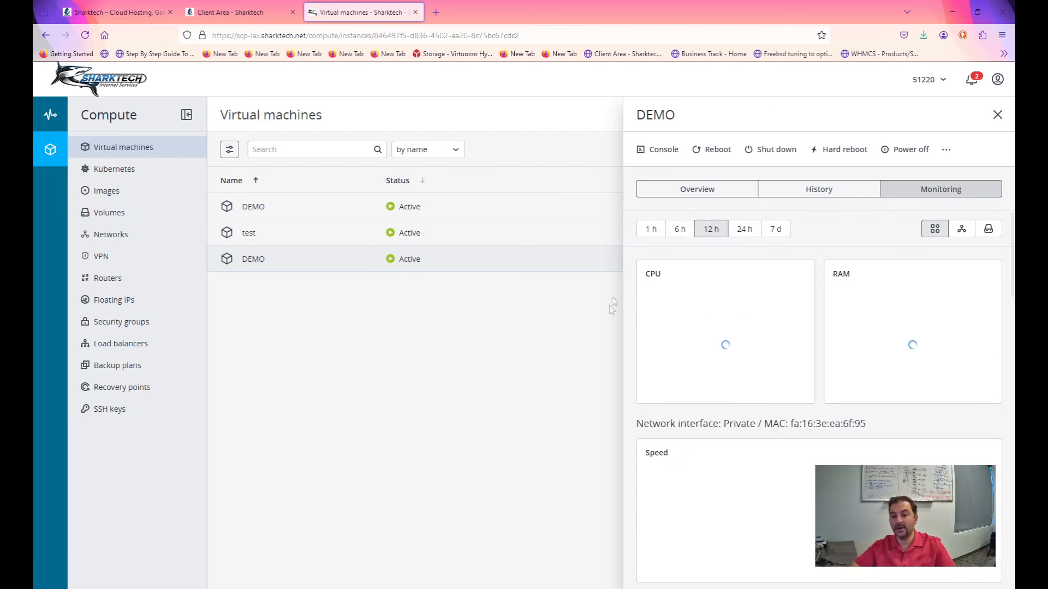
pyautogui.click(798, 188)
pyautogui.click(697, 190)
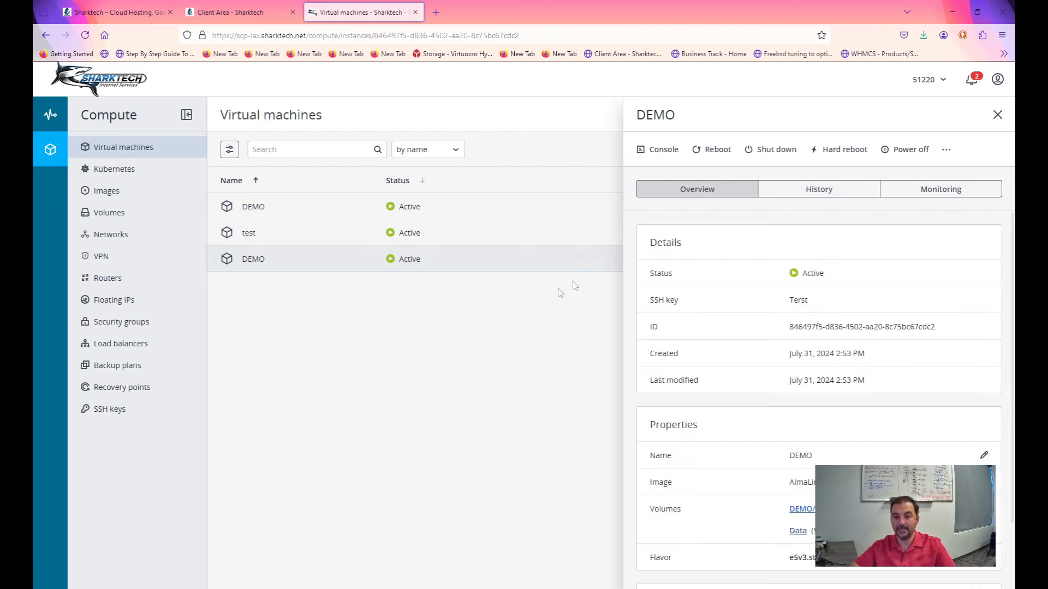
pyautogui.scroll(-2, 725, 401)
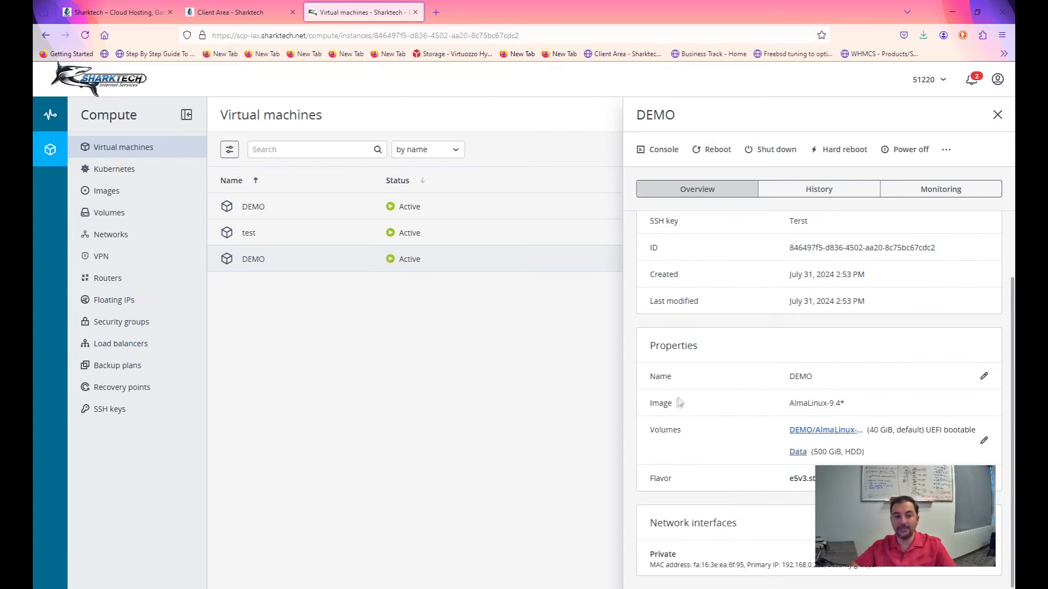
pyautogui.click(998, 115)
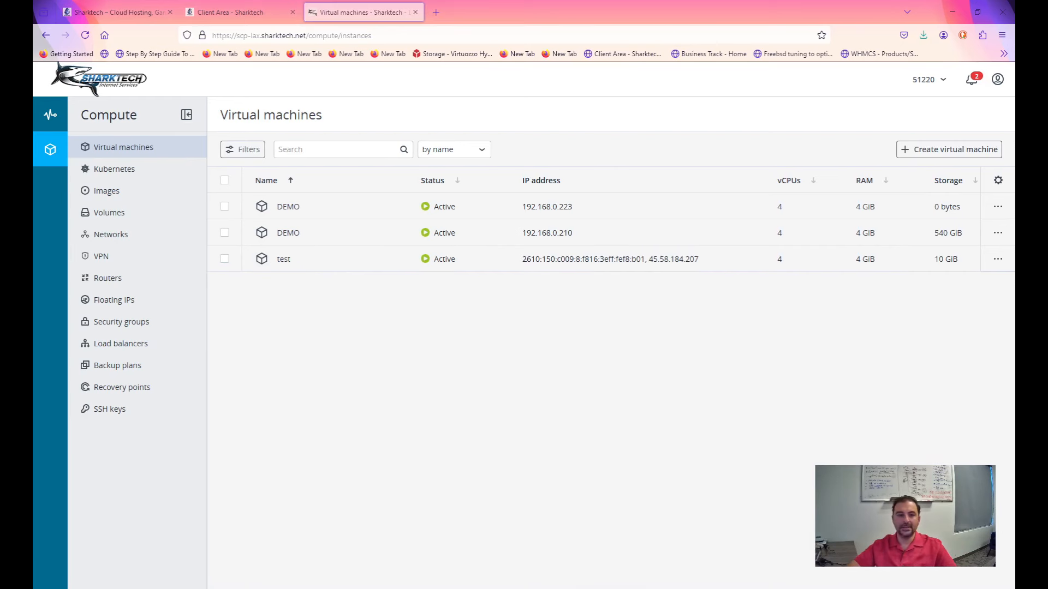
# Start creating a Kubernetes cluster and review the form's version, SSH key, network and high availability options
pyautogui.click(114, 170)
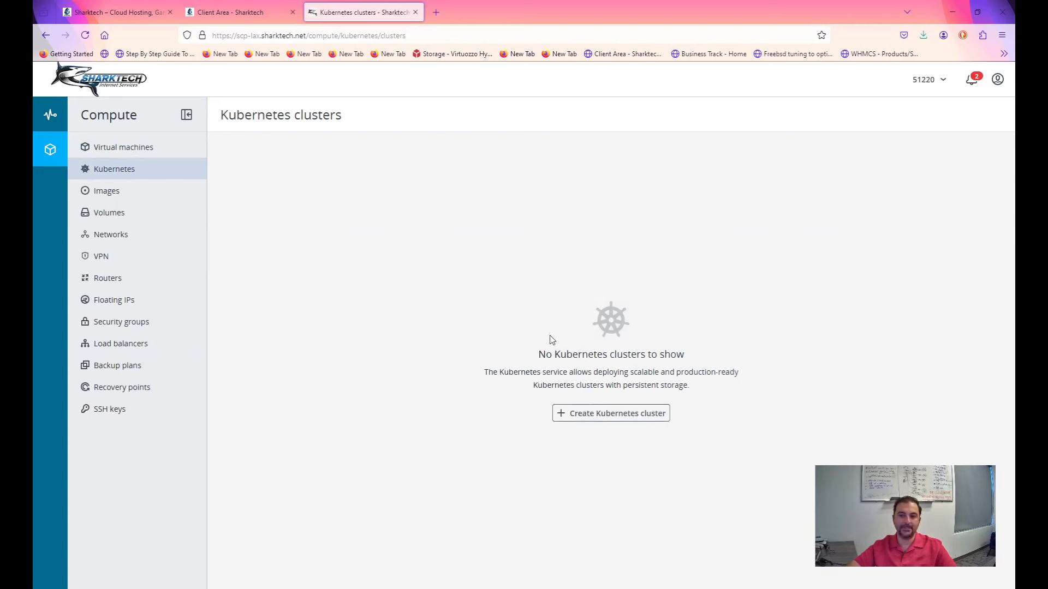
pyautogui.click(597, 416)
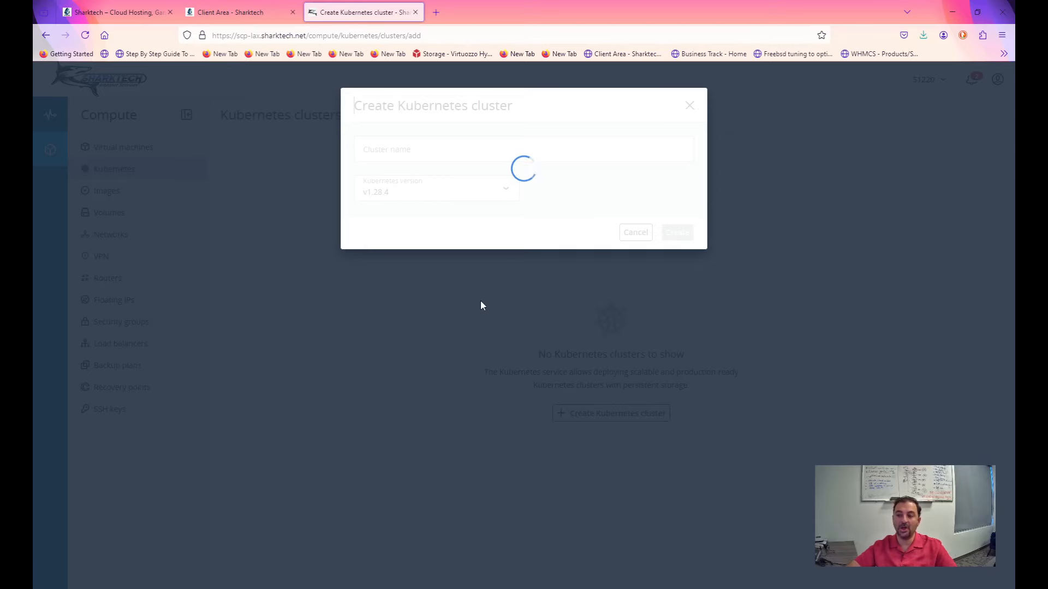
pyautogui.click(486, 144)
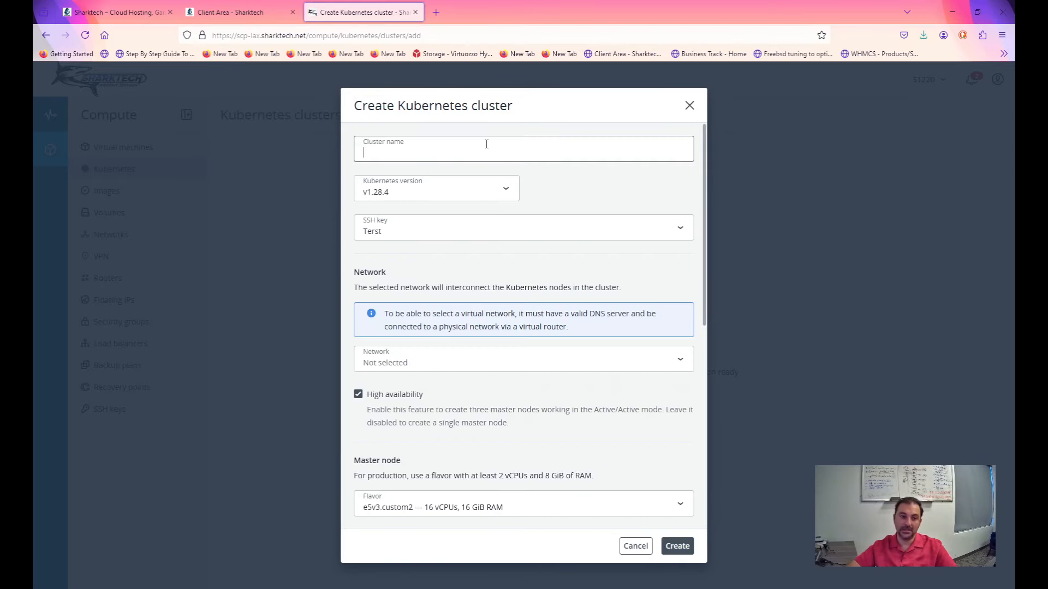
pyautogui.scroll(-2, 526, 214)
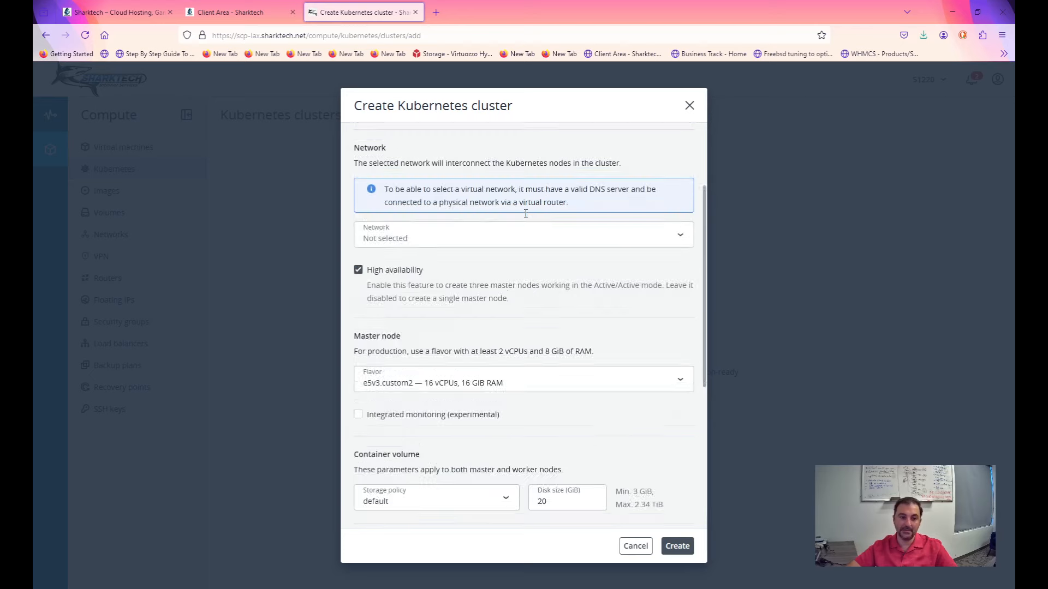
pyautogui.scroll(-1, 525, 218)
pyautogui.click(550, 178)
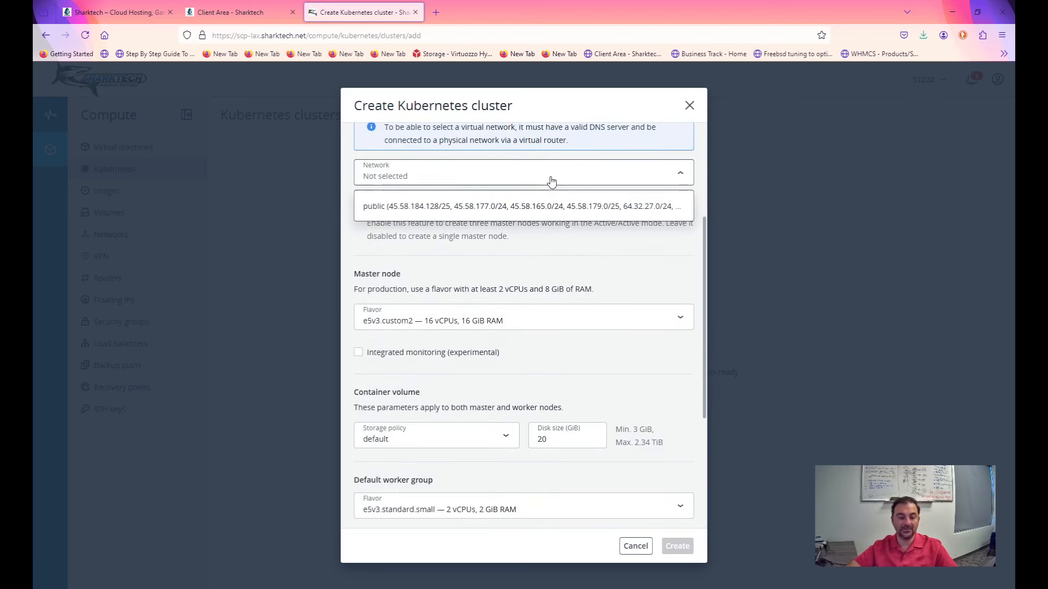
pyautogui.click(535, 269)
pyautogui.scroll(-3, 533, 280)
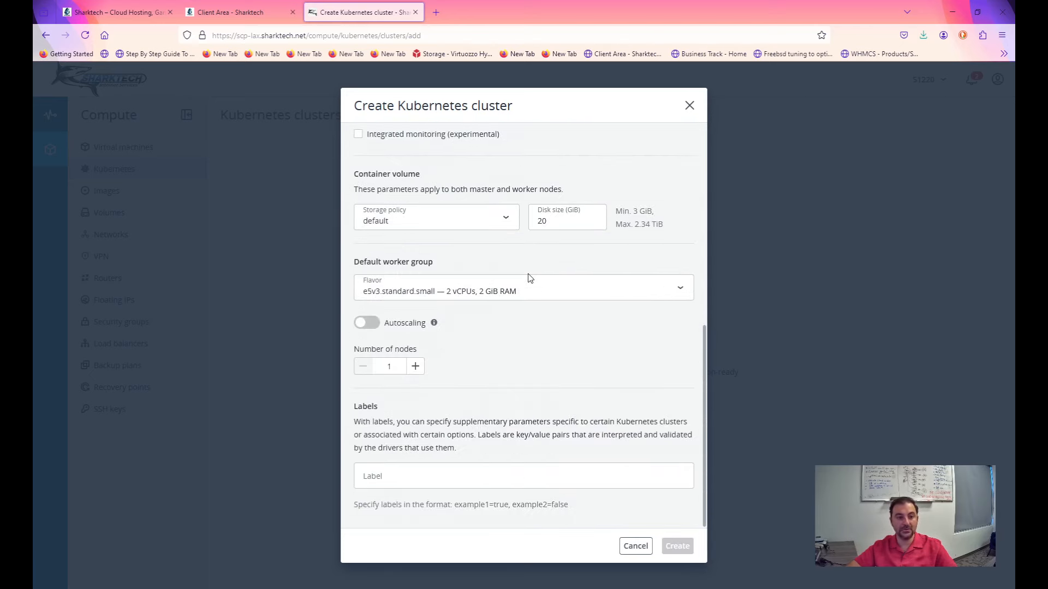
# Review the cluster's master node, container volume storage policy, worker group and label settings, and cancel the cluster creation
pyautogui.scroll(2, 497, 270)
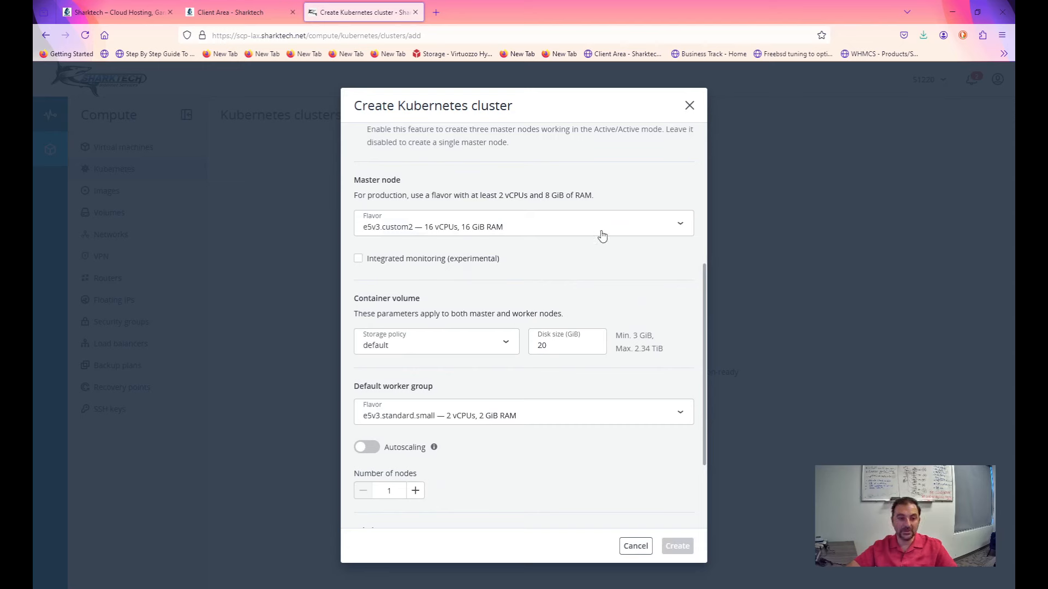
pyautogui.scroll(-1, 434, 287)
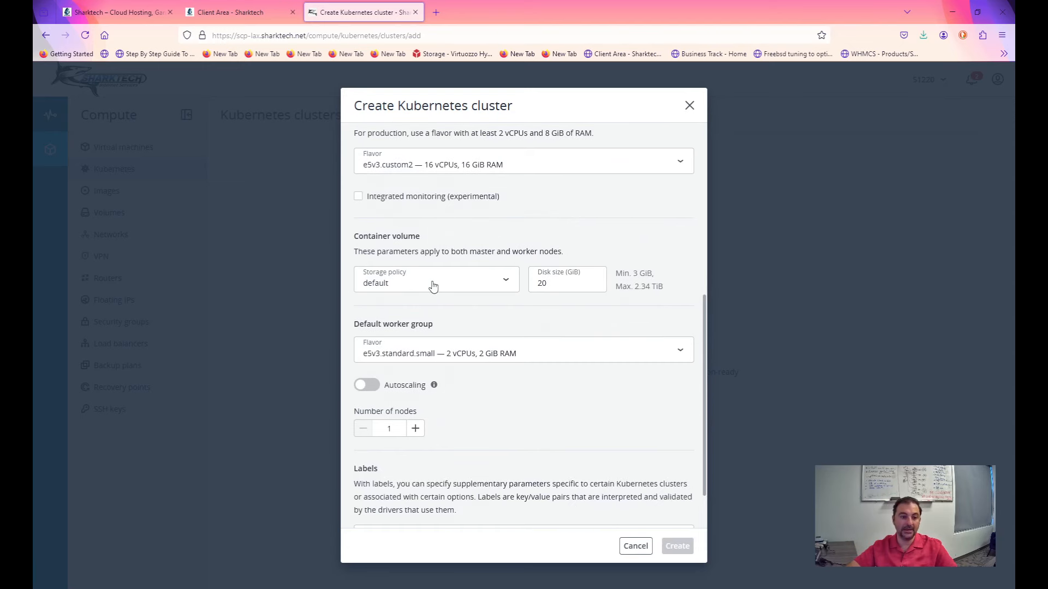
pyautogui.click(437, 285)
pyautogui.click(442, 285)
pyautogui.scroll(-2, 463, 316)
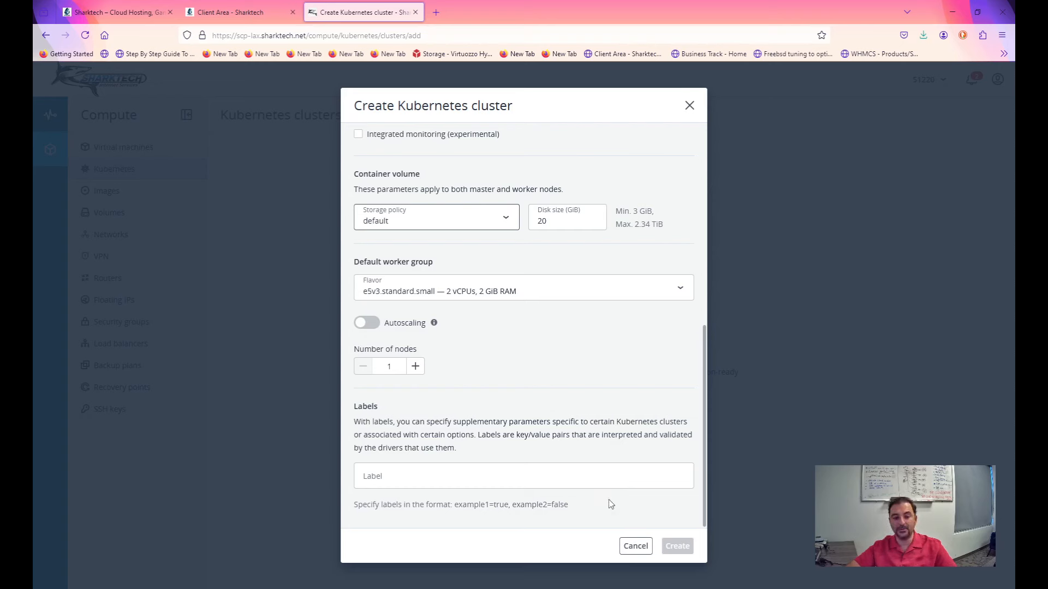
pyautogui.click(636, 546)
# Check the file, name and OS distribution options for adding a custom image, and cancel without adding one
pyautogui.click(101, 194)
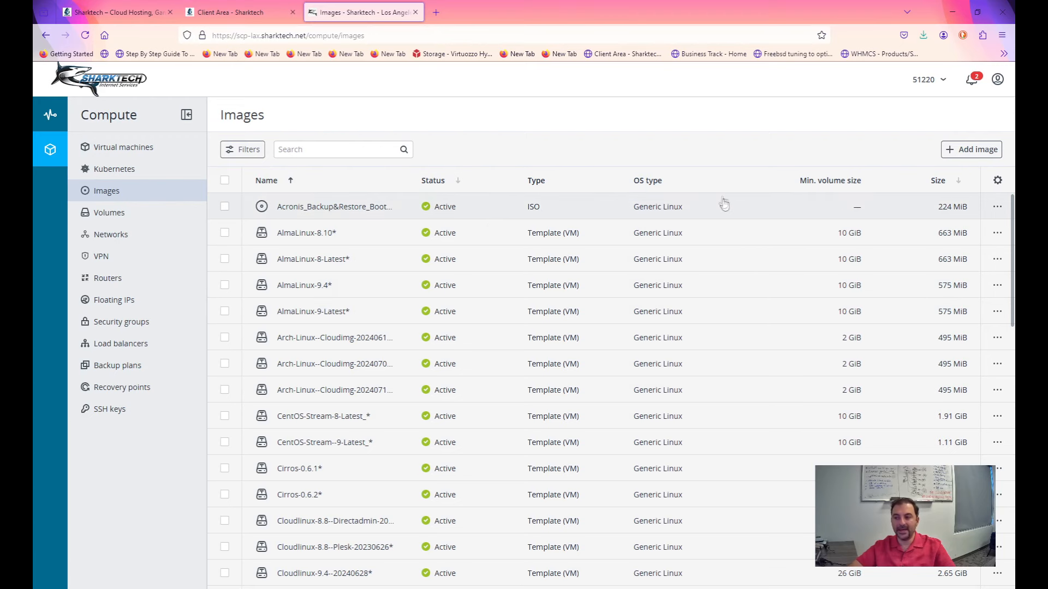
pyautogui.click(969, 152)
pyautogui.click(628, 151)
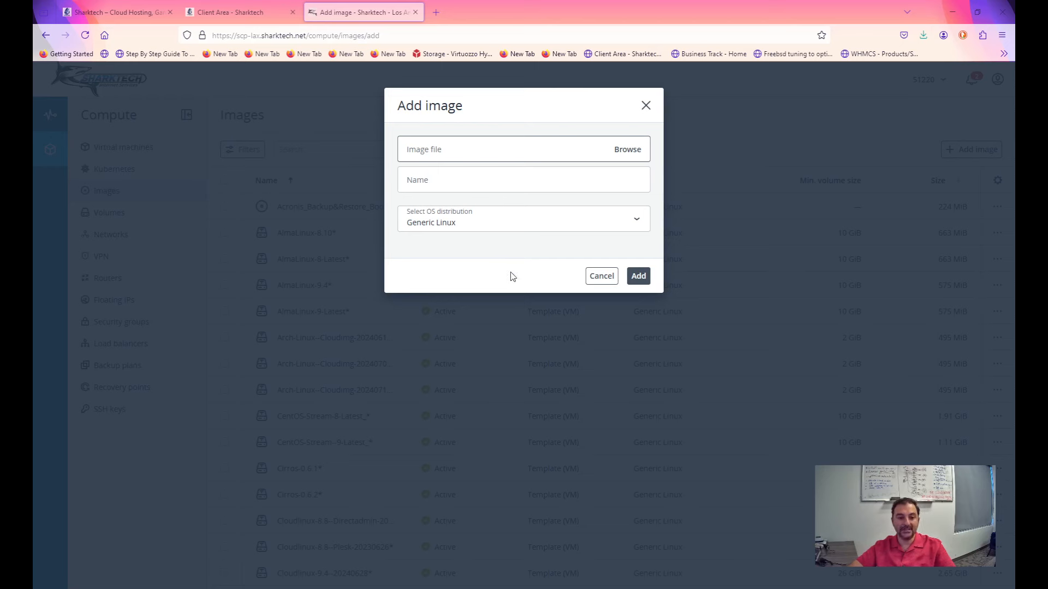
pyautogui.click(446, 185)
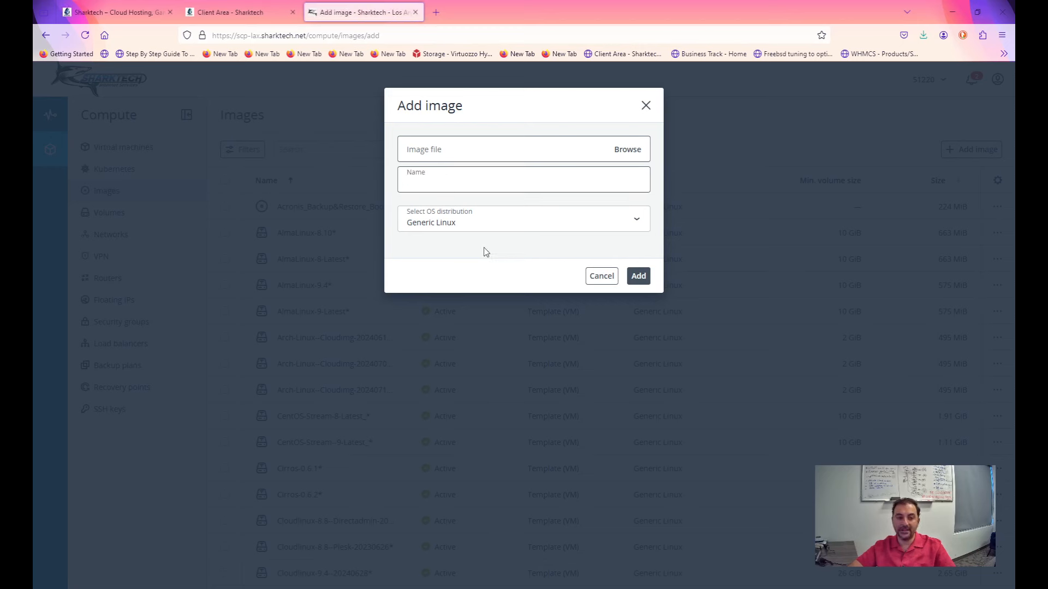
pyautogui.click(497, 229)
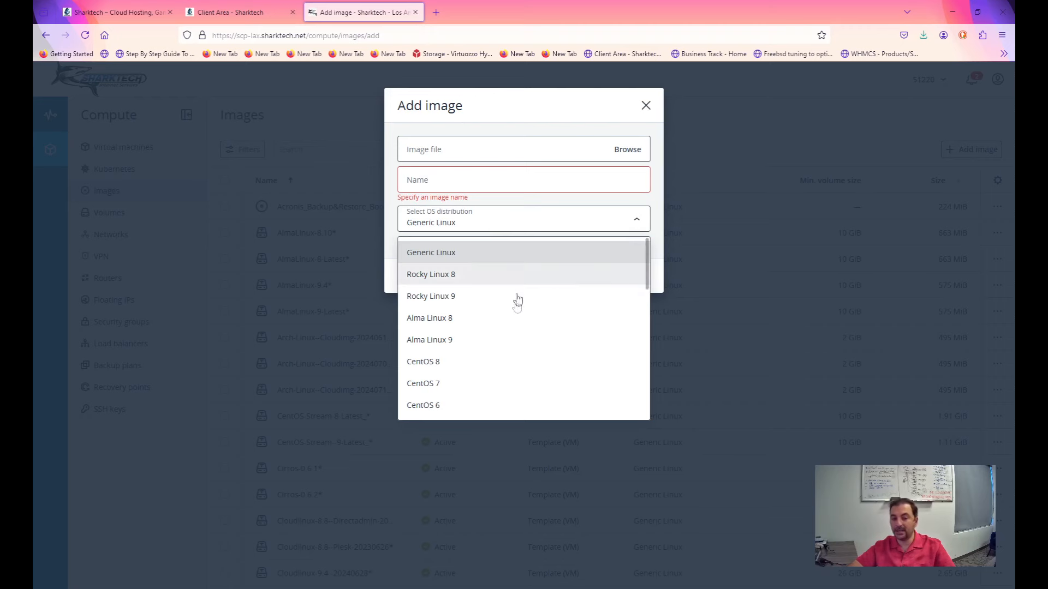
pyautogui.scroll(-8, 515, 306)
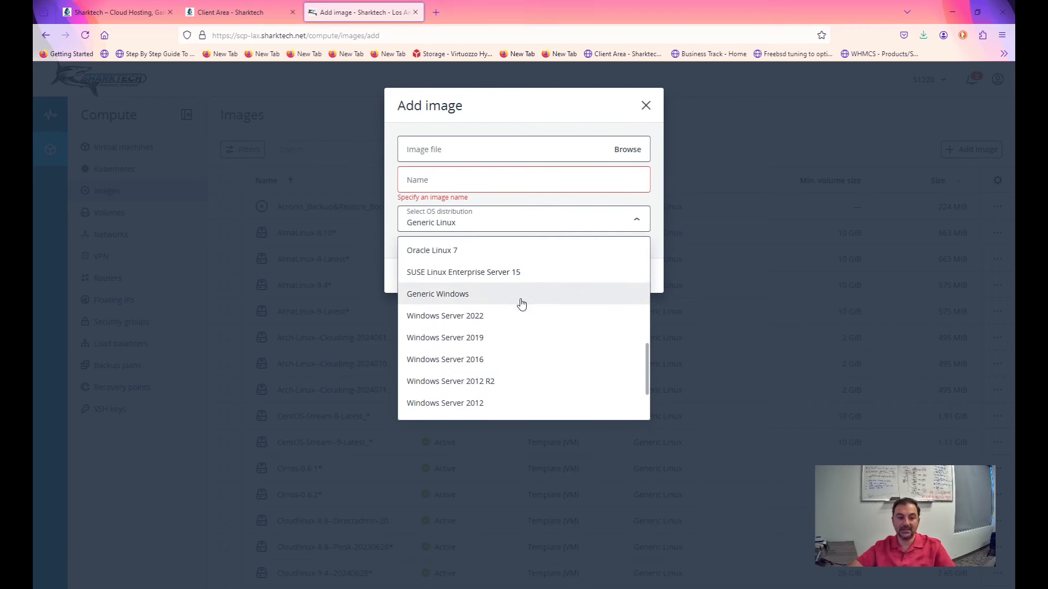
pyautogui.click(539, 170)
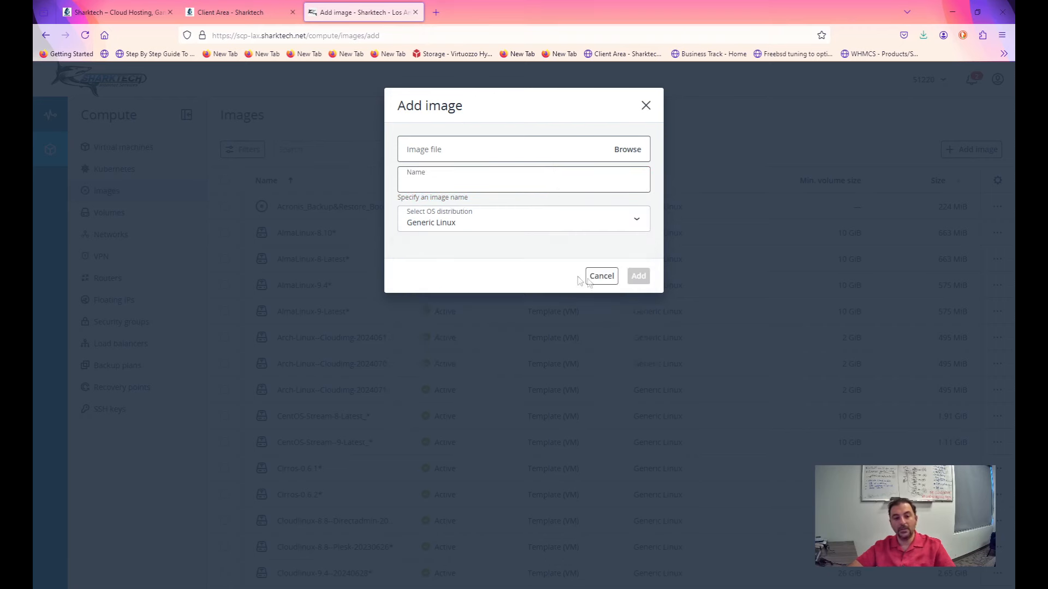
pyautogui.click(609, 282)
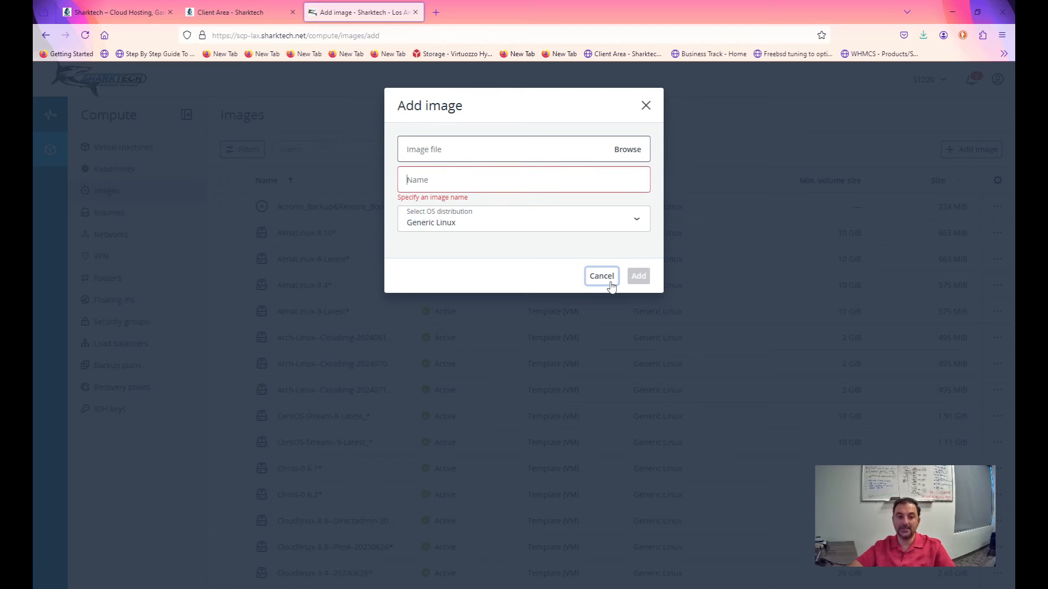
pyautogui.click(611, 283)
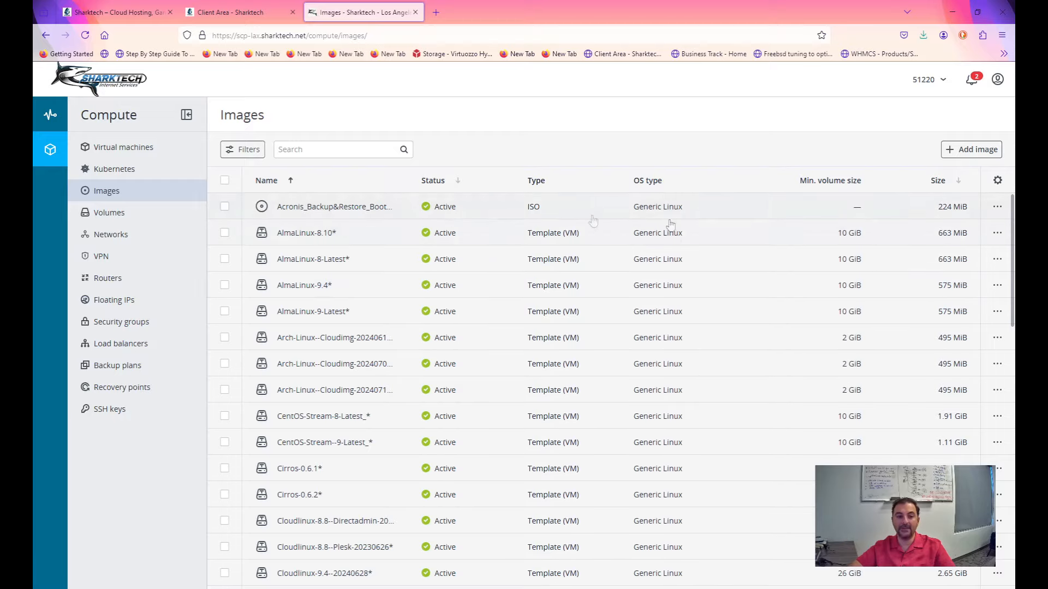
# Browse the available image list, view the details of the Acronis_Backup&Restore_Boot_media image, and close them
pyautogui.scroll(-3, 533, 344)
pyautogui.scroll(3, 533, 348)
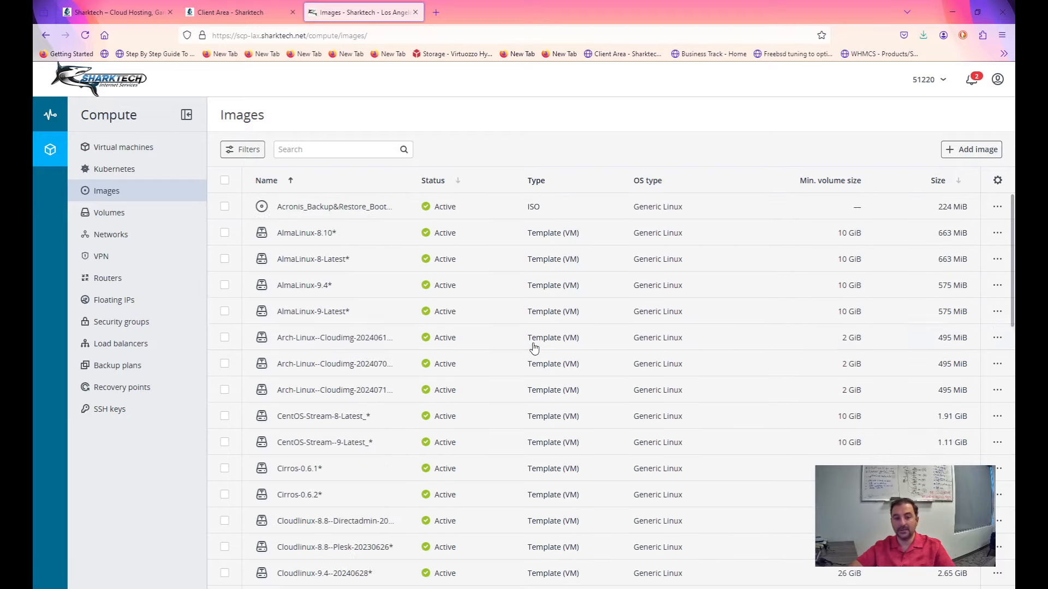
pyautogui.scroll(-12, 534, 347)
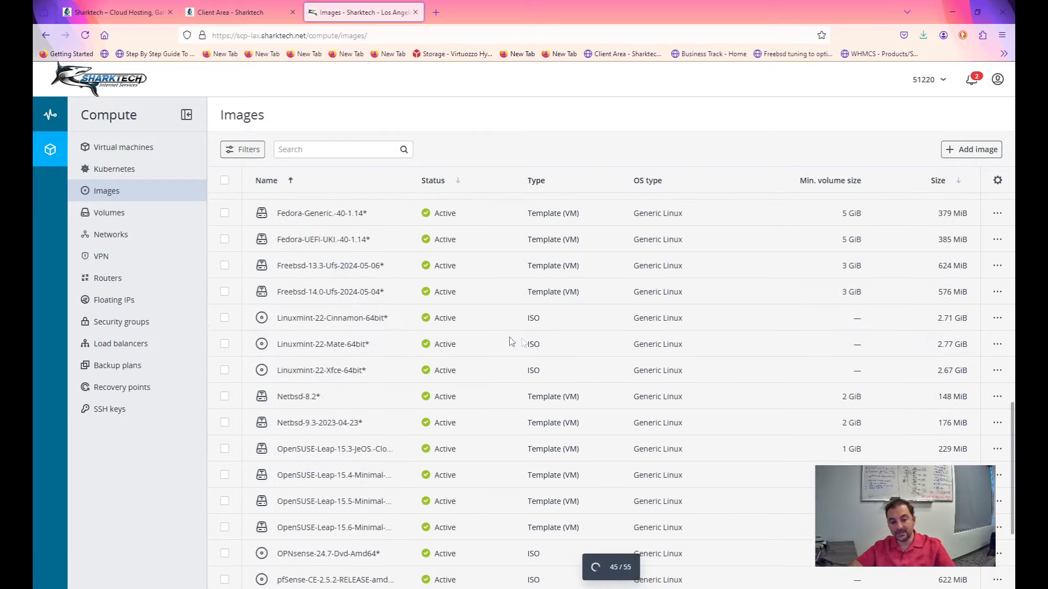
pyautogui.scroll(15, 510, 350)
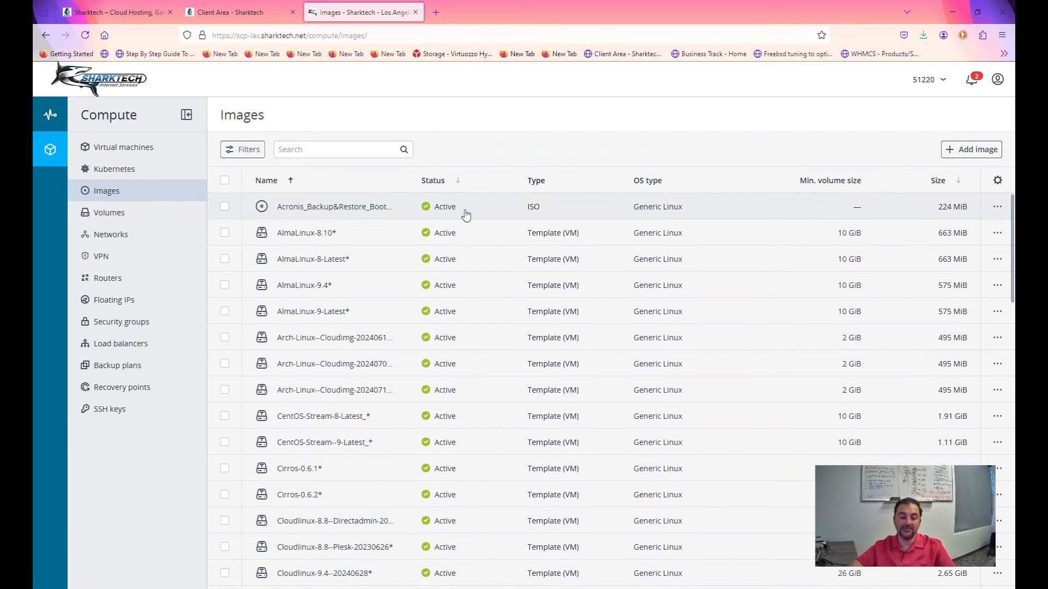
pyautogui.click(462, 213)
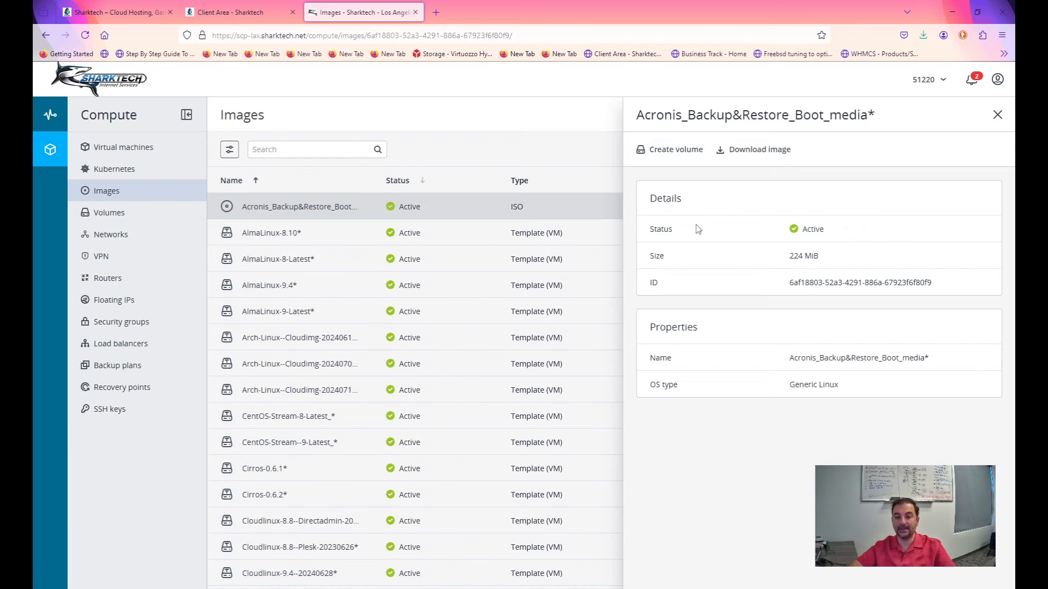
pyautogui.press('Escape')
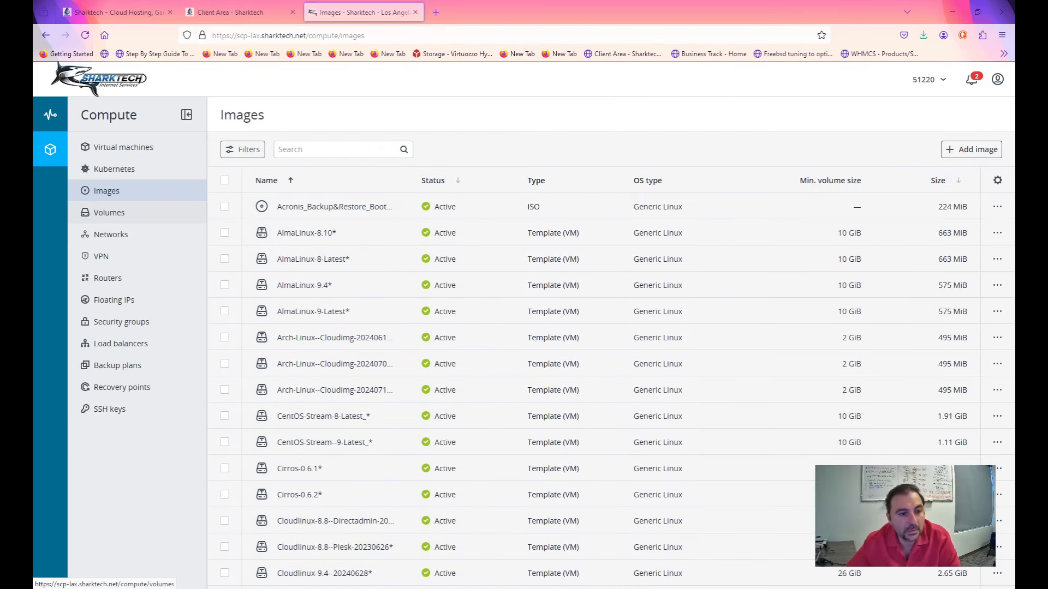
# Go to the compute volumes and review the details and properties of the first Data volume
pyautogui.click(157, 214)
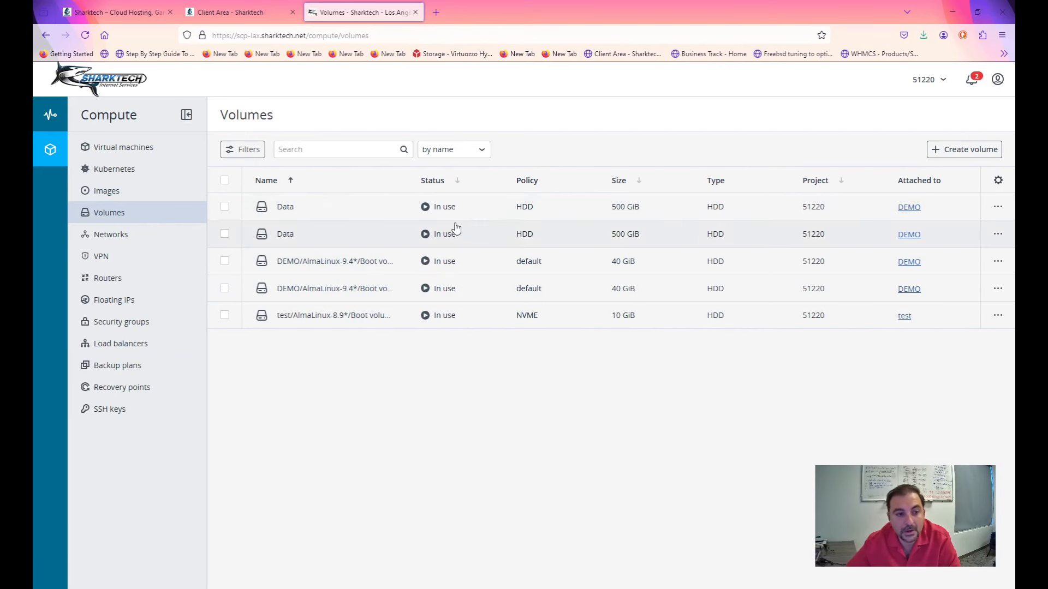
pyautogui.click(578, 206)
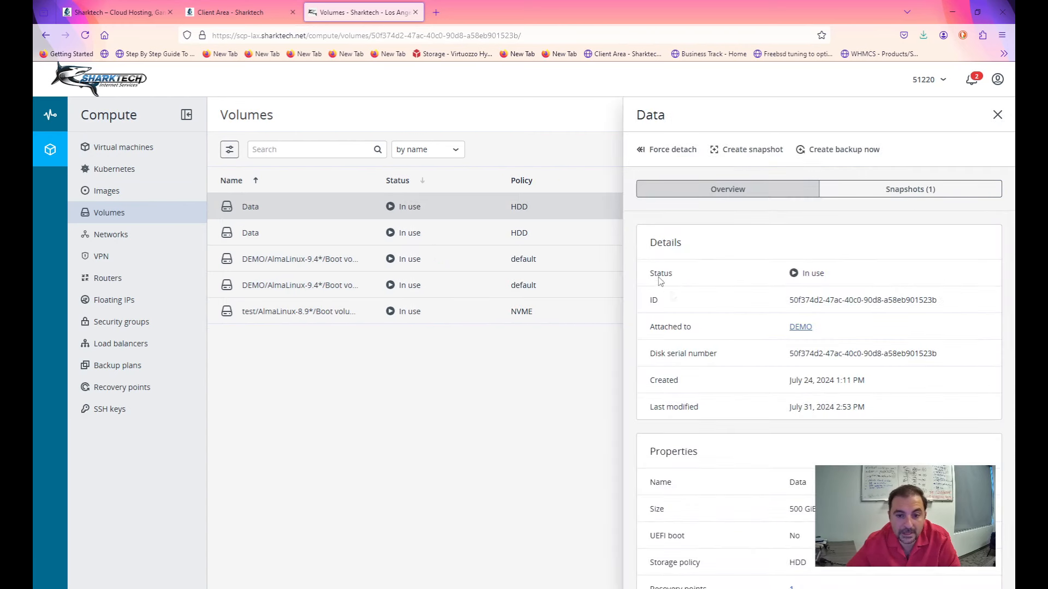
pyautogui.scroll(-1, 736, 303)
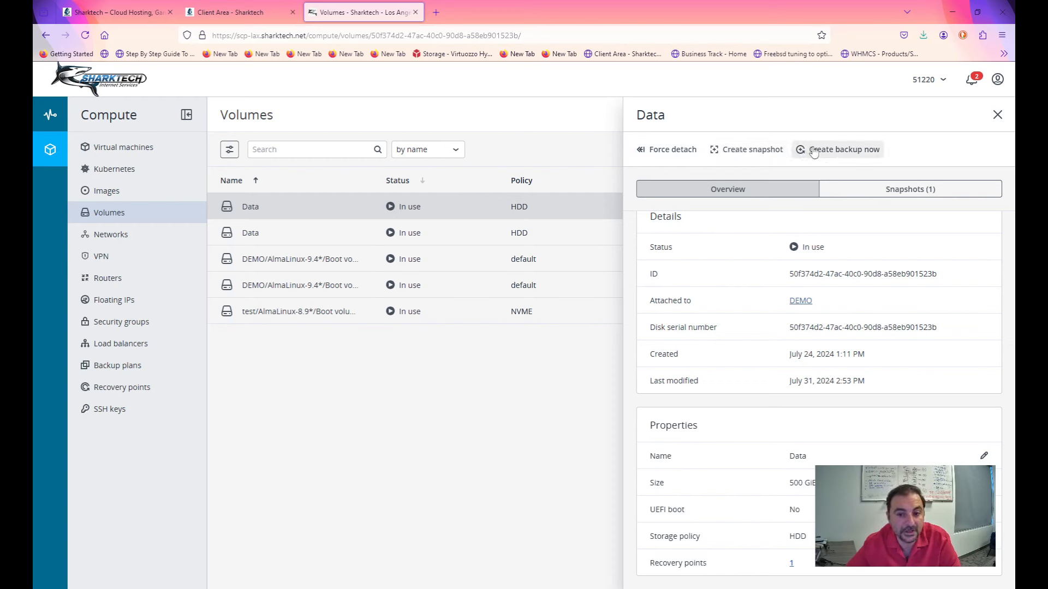
# Examine the Data volume's existing snapshot details and the actions available for that snapshot
pyautogui.click(915, 190)
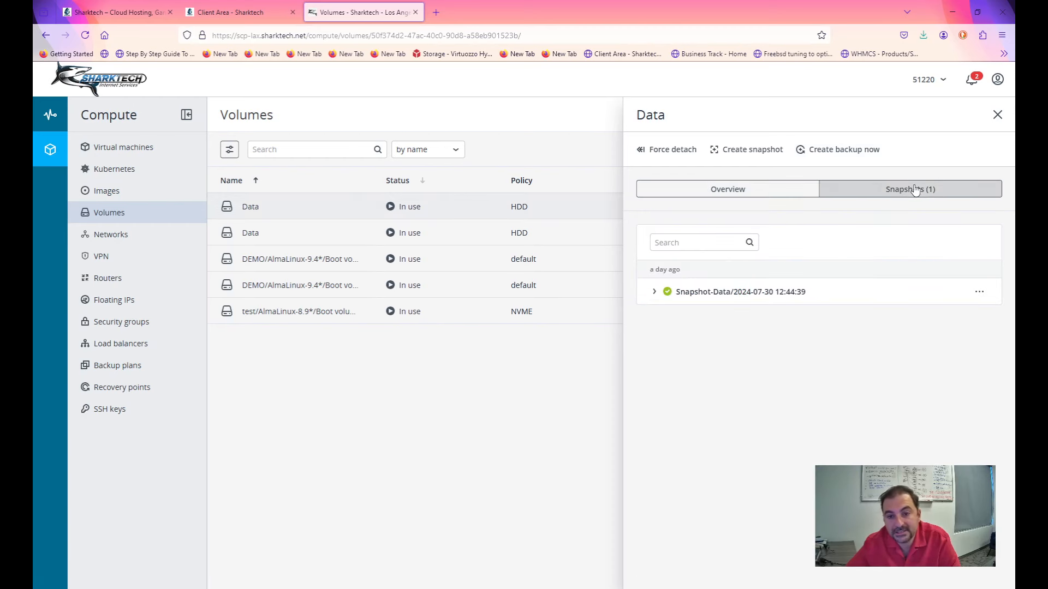
pyautogui.click(654, 292)
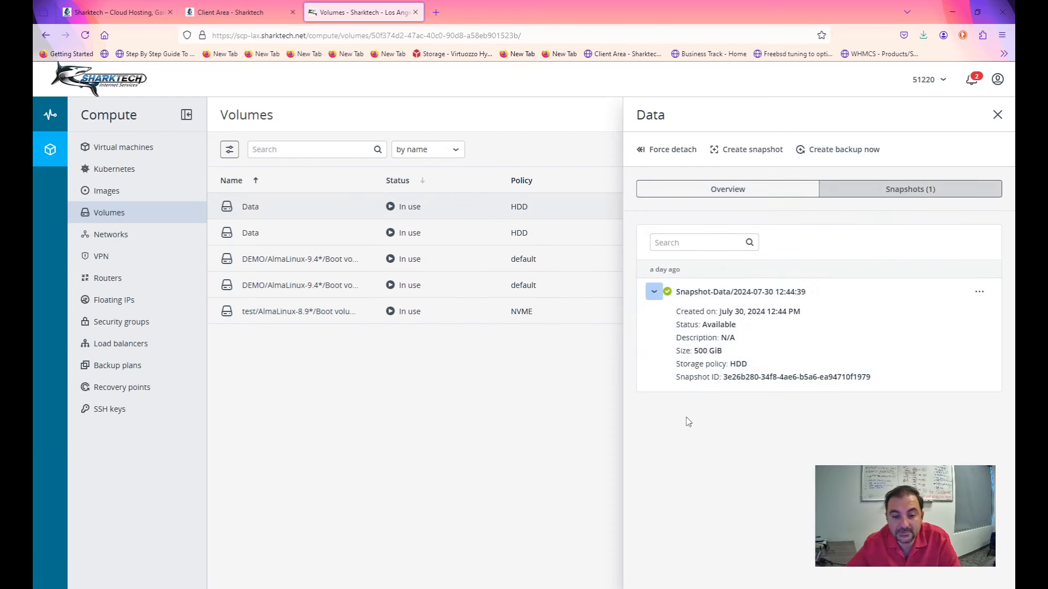
pyautogui.click(981, 296)
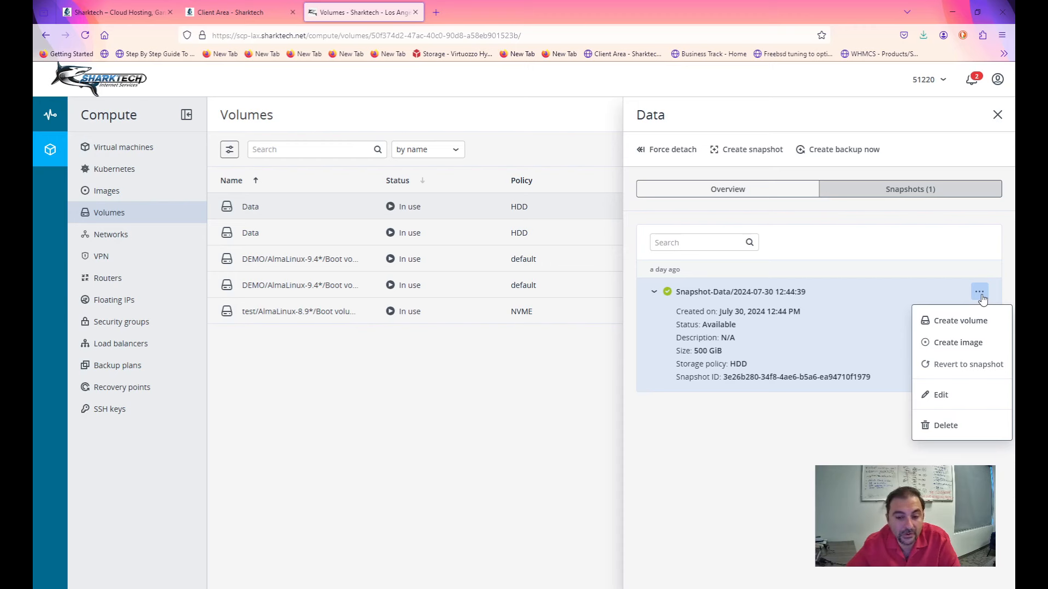
pyautogui.click(769, 465)
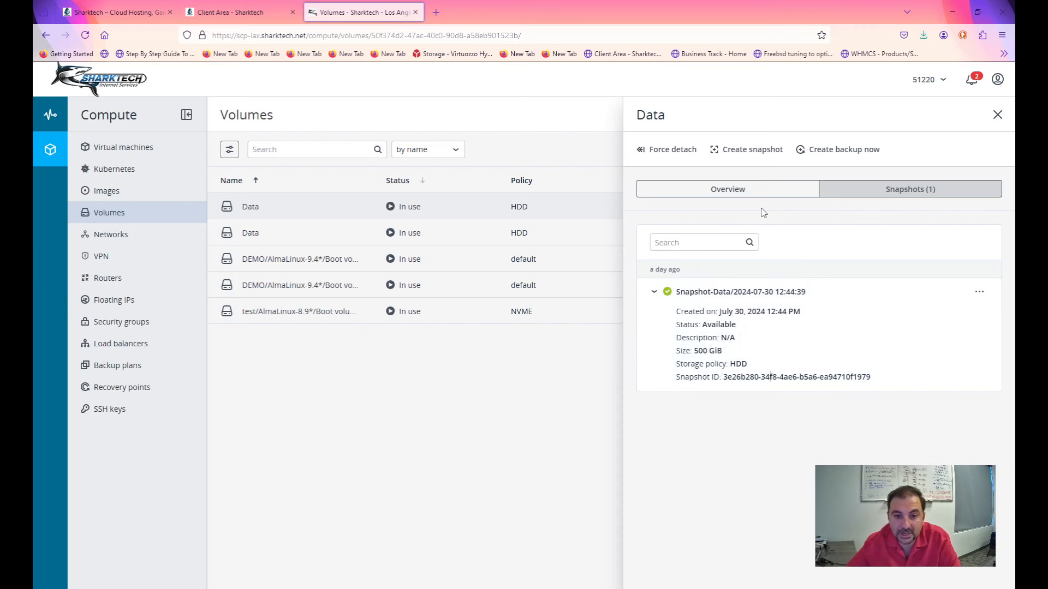
# Recheck the first Data volume's overview information and close its details
pyautogui.click(772, 195)
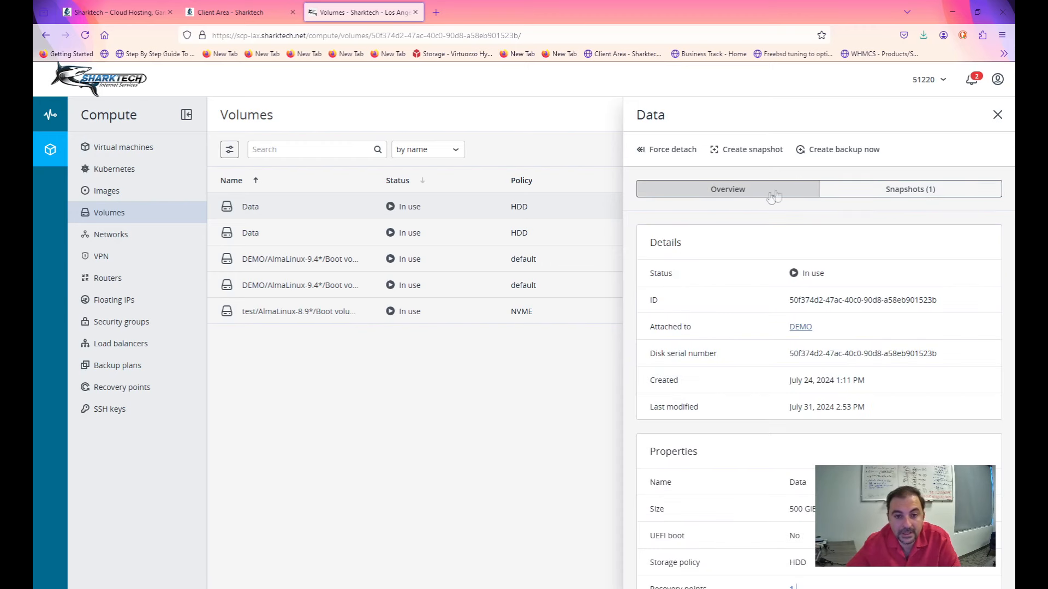
pyautogui.click(997, 115)
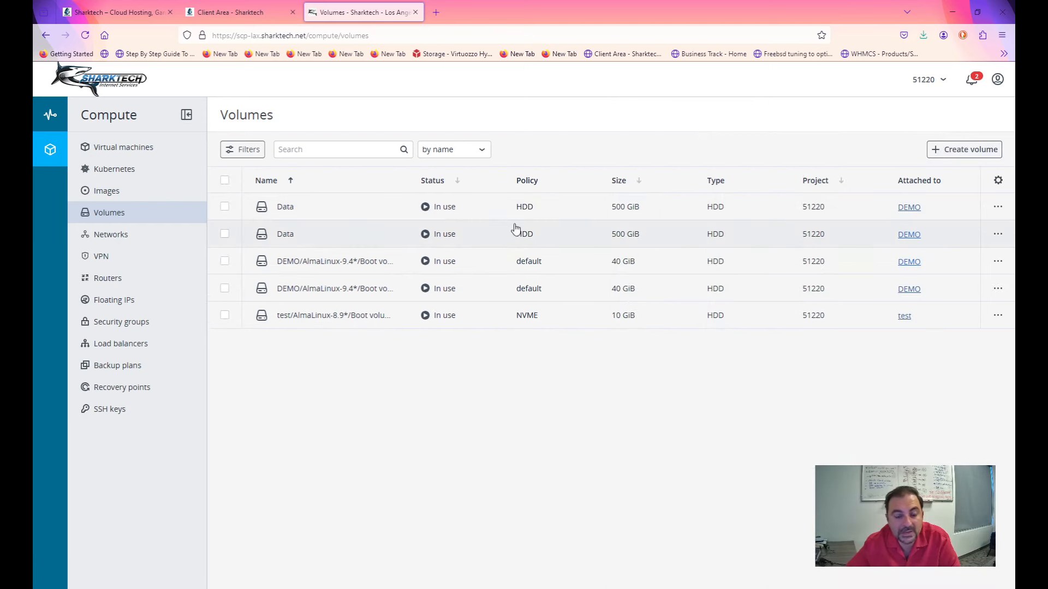
pyautogui.click(608, 212)
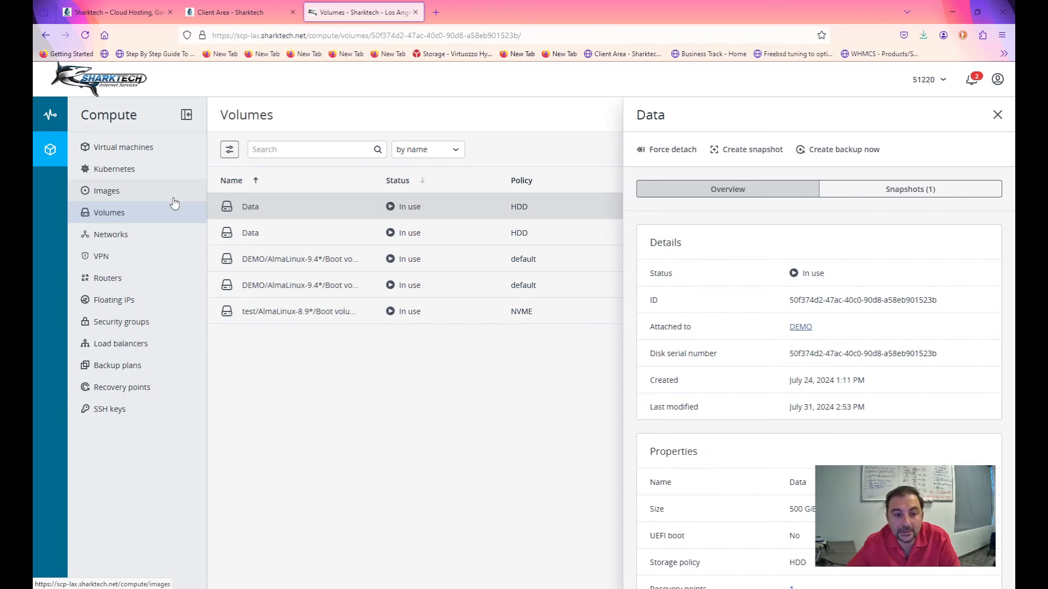
pyautogui.click(546, 334)
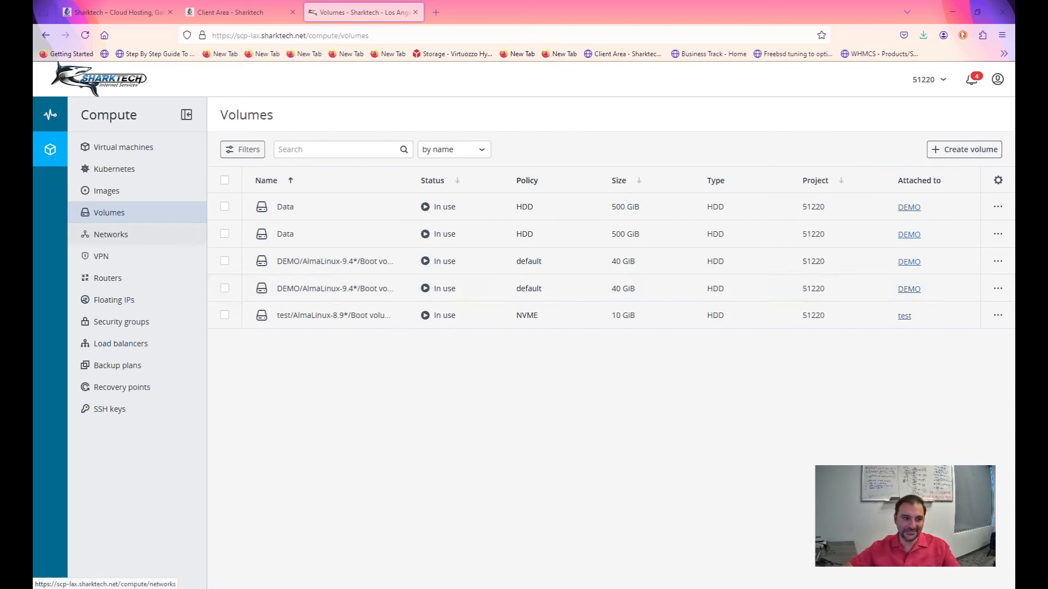
# Go to the compute networks and view the public network's configuration and subnets
pyautogui.click(109, 235)
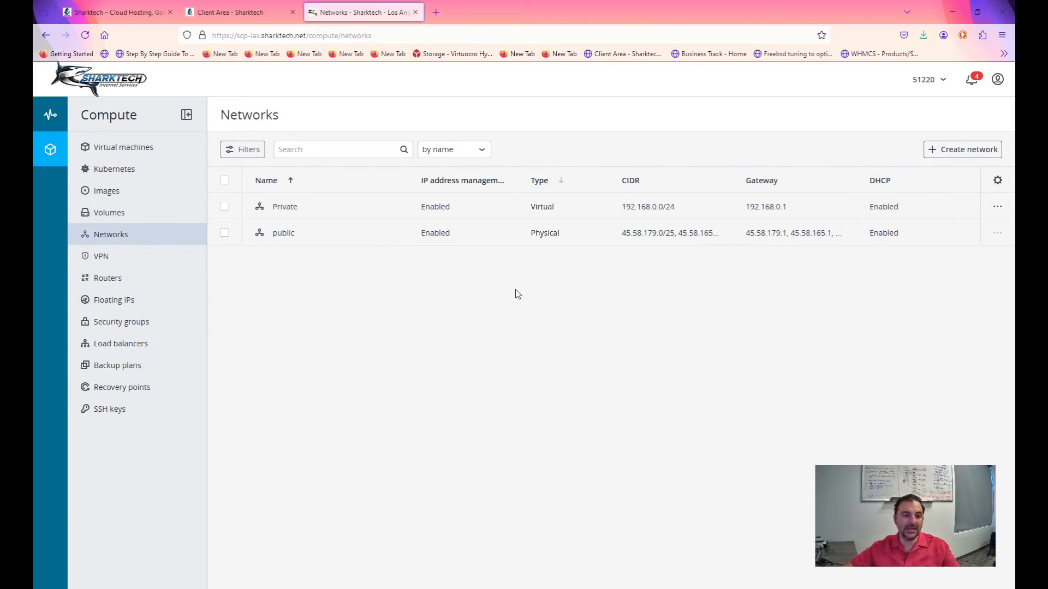
pyautogui.click(498, 249)
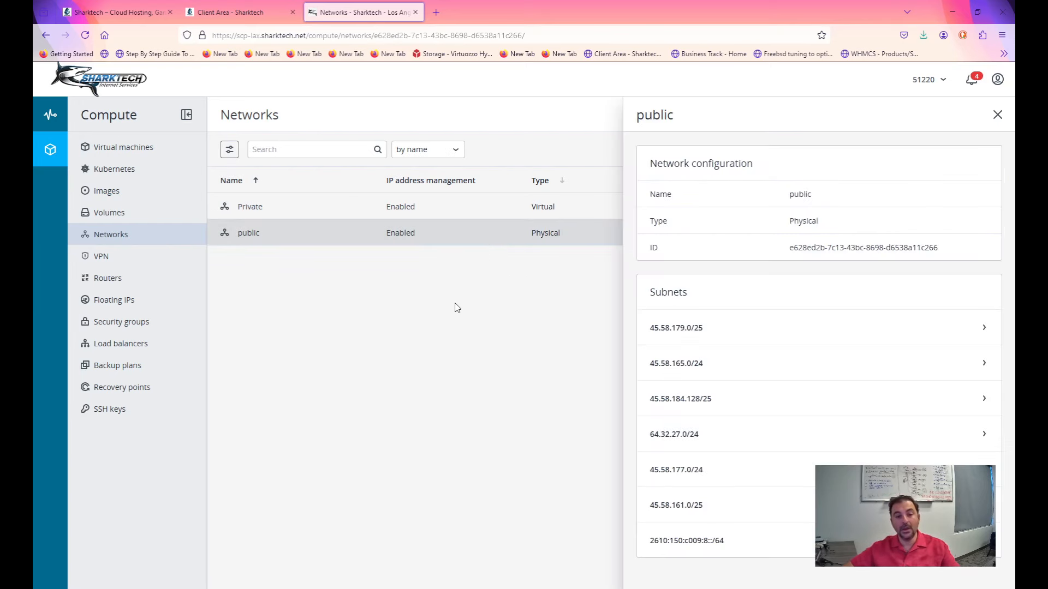
# Close the public network's details and start a virtual network named TEST with IP address management enabled
pyautogui.click(997, 115)
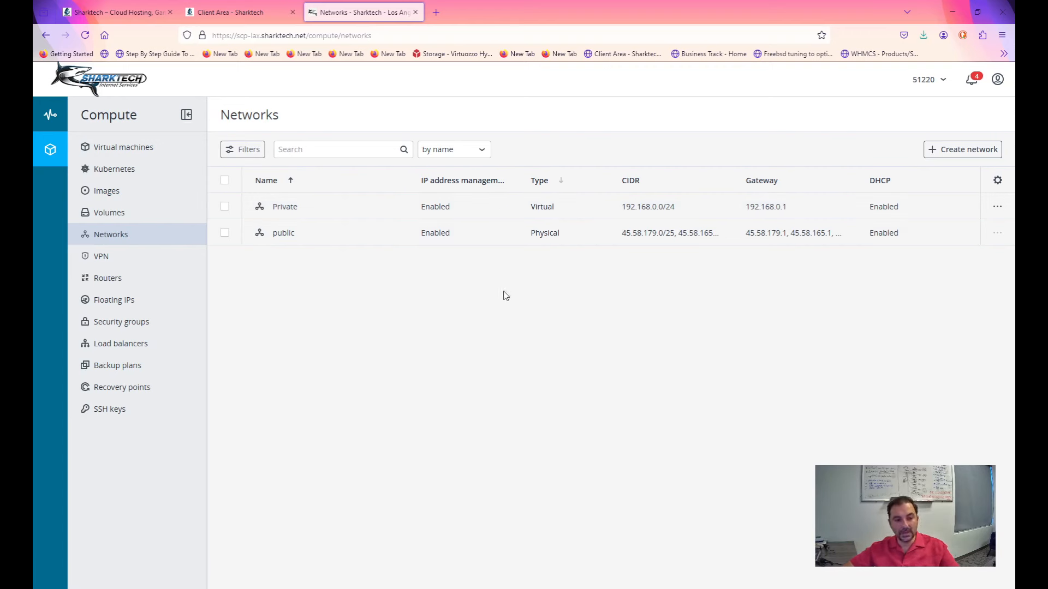
pyautogui.click(953, 149)
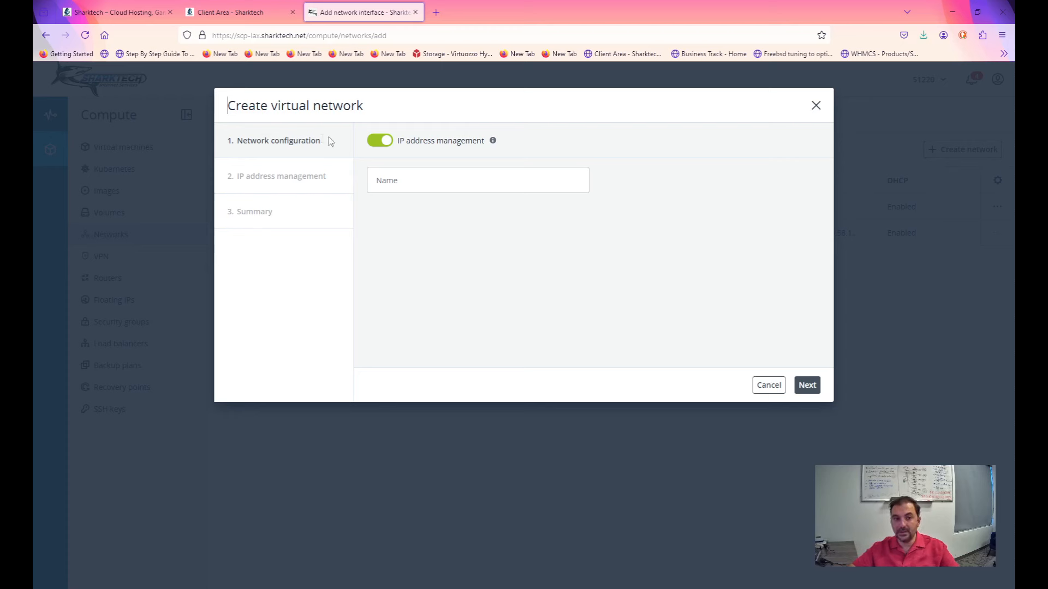
pyautogui.click(371, 142)
pyautogui.click(427, 185)
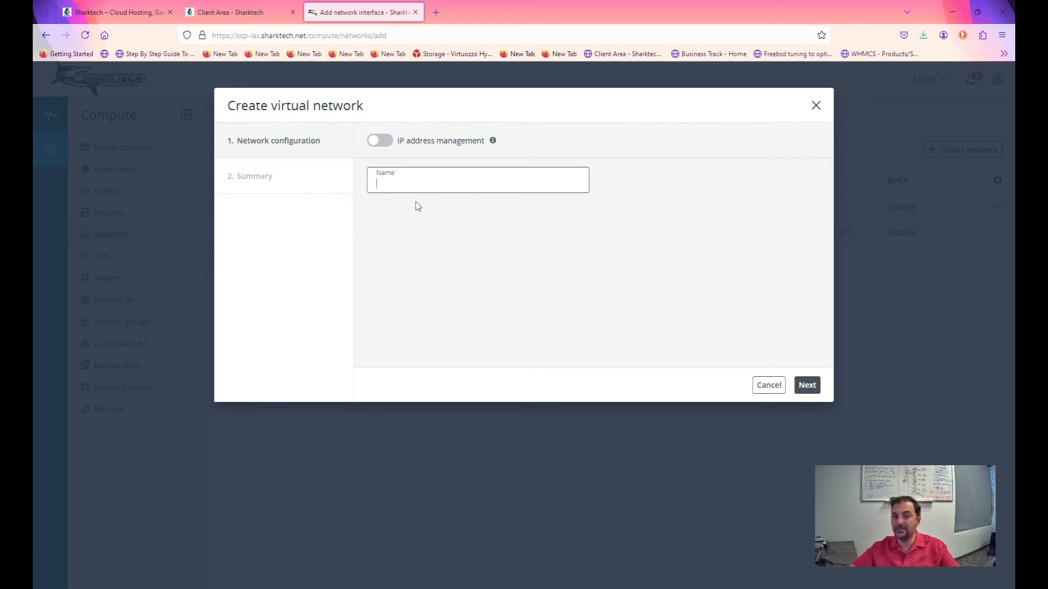
pyautogui.click(382, 143)
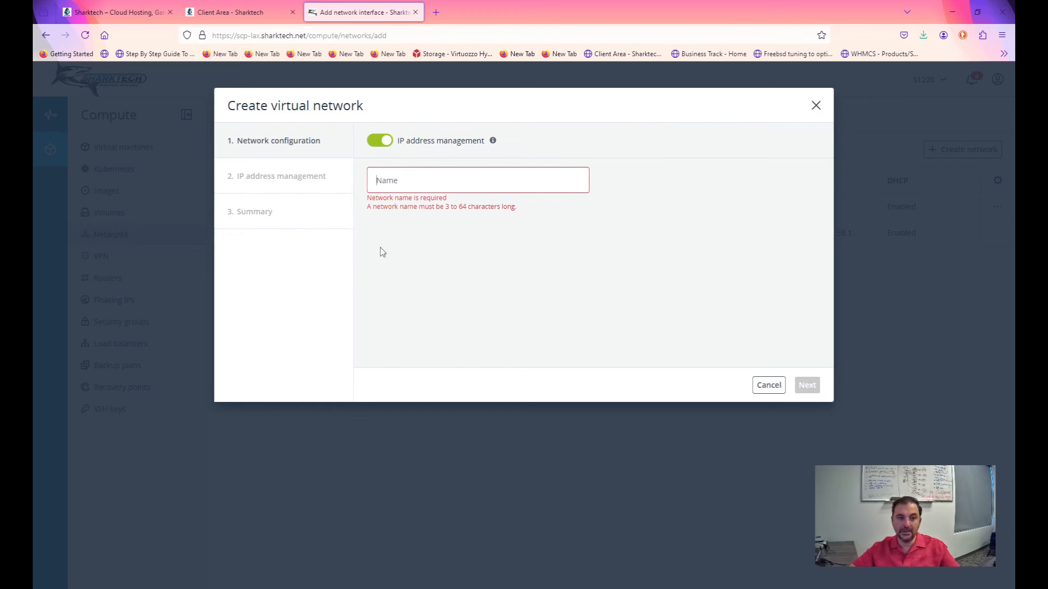
pyautogui.click(410, 190)
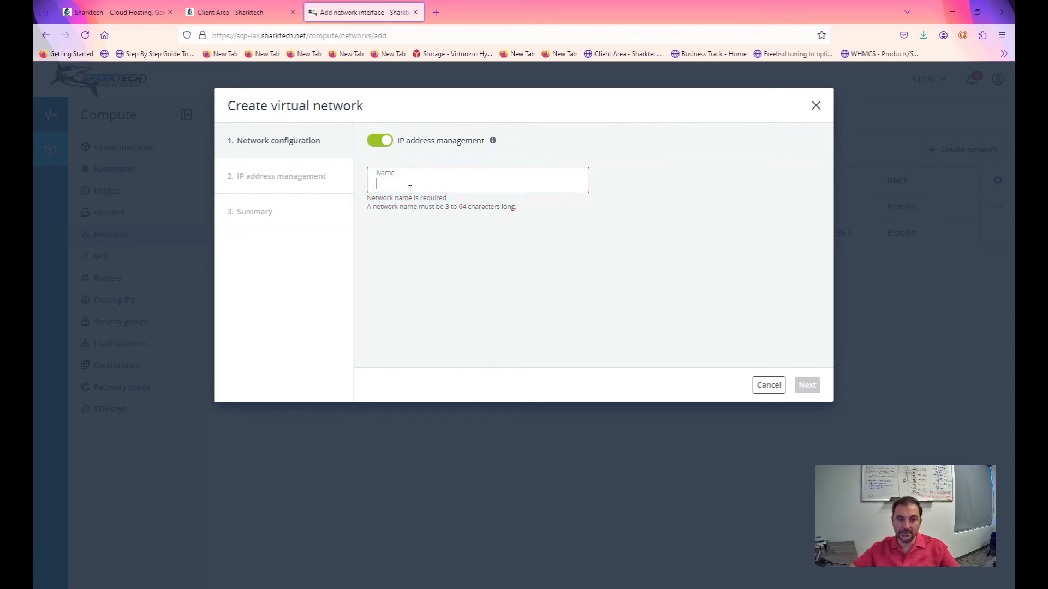
pyautogui.write('T')
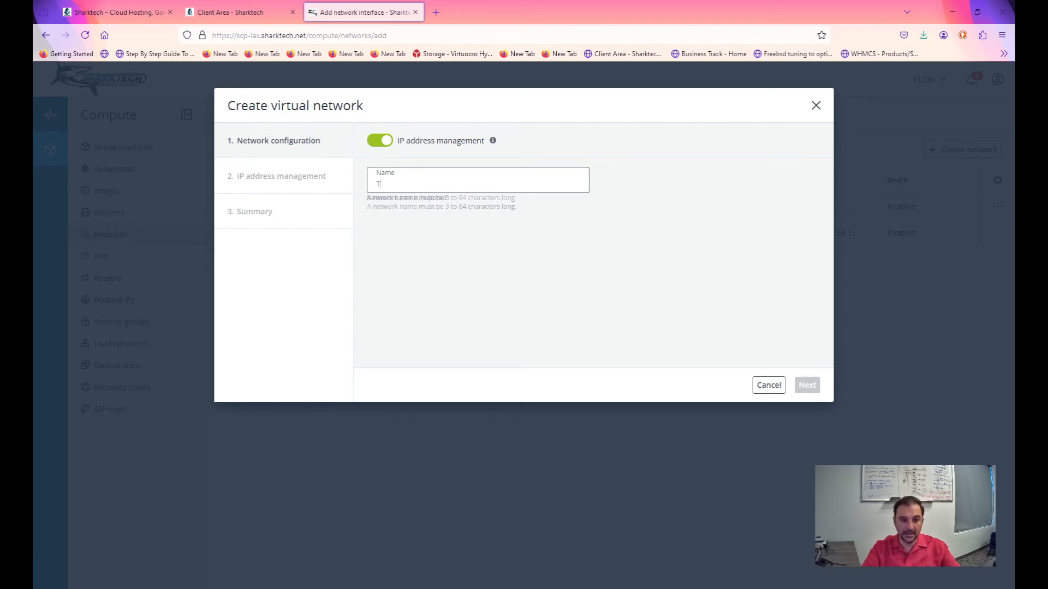
pyautogui.write('EST')
pyautogui.click(810, 388)
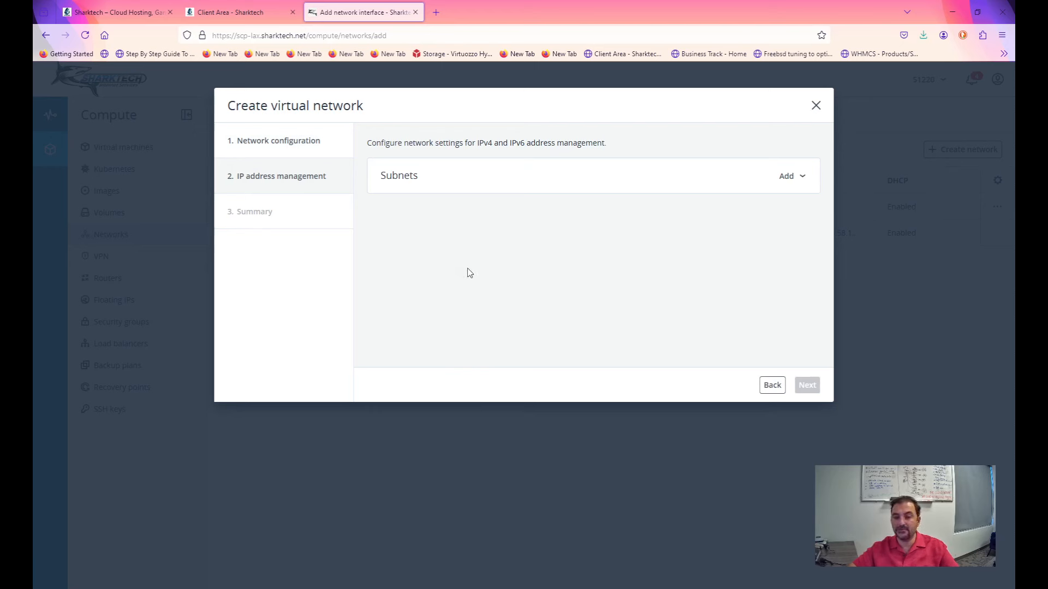
# Start an IPv4 subnet for the TEST network with CIDR 10.254.0.0/24 and gateway 10.254.0.1
pyautogui.click(789, 177)
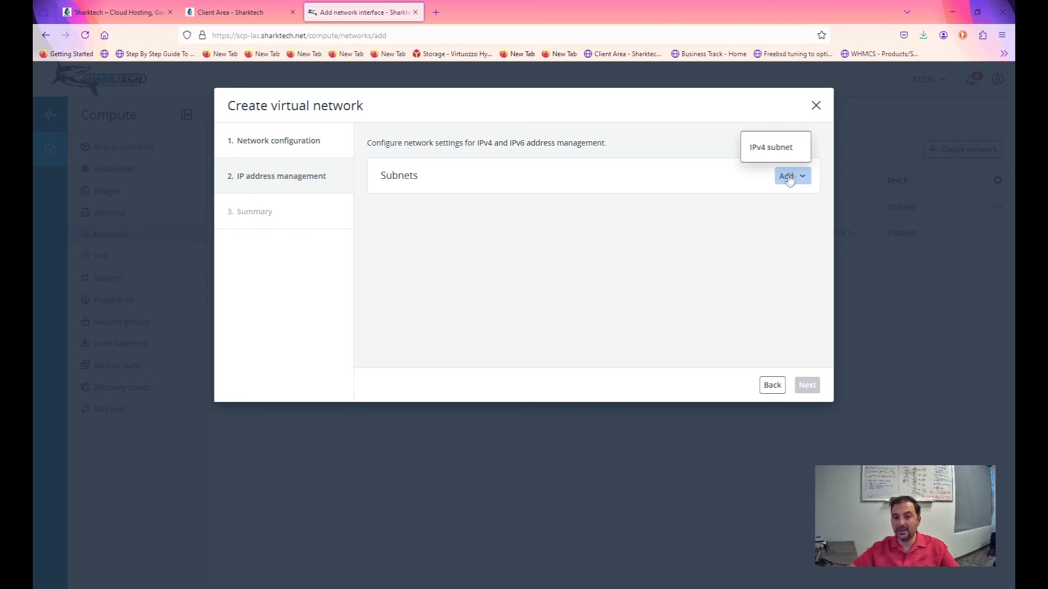
pyautogui.click(758, 146)
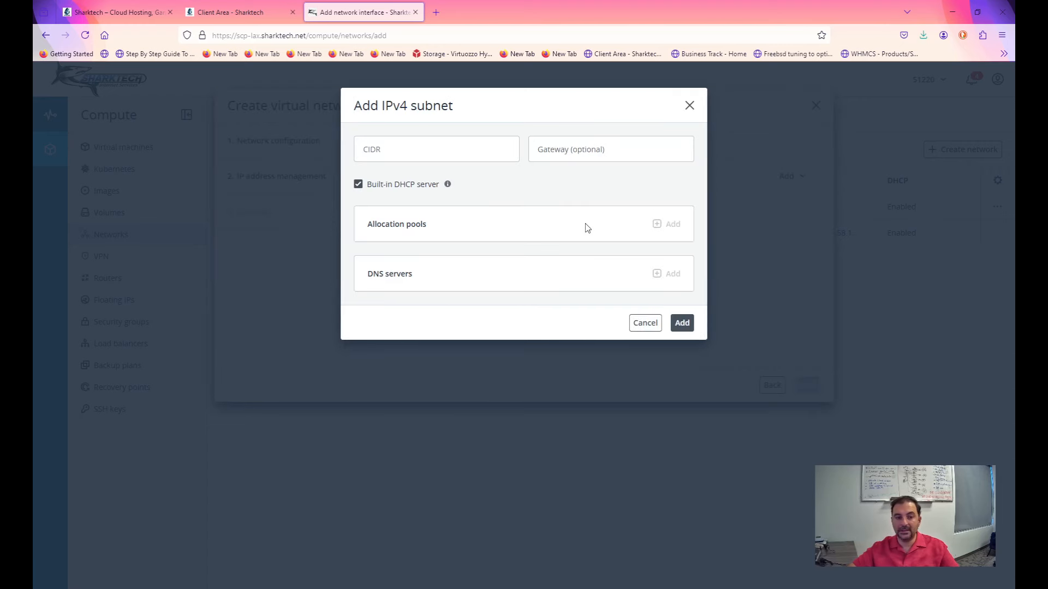
pyautogui.click(448, 151)
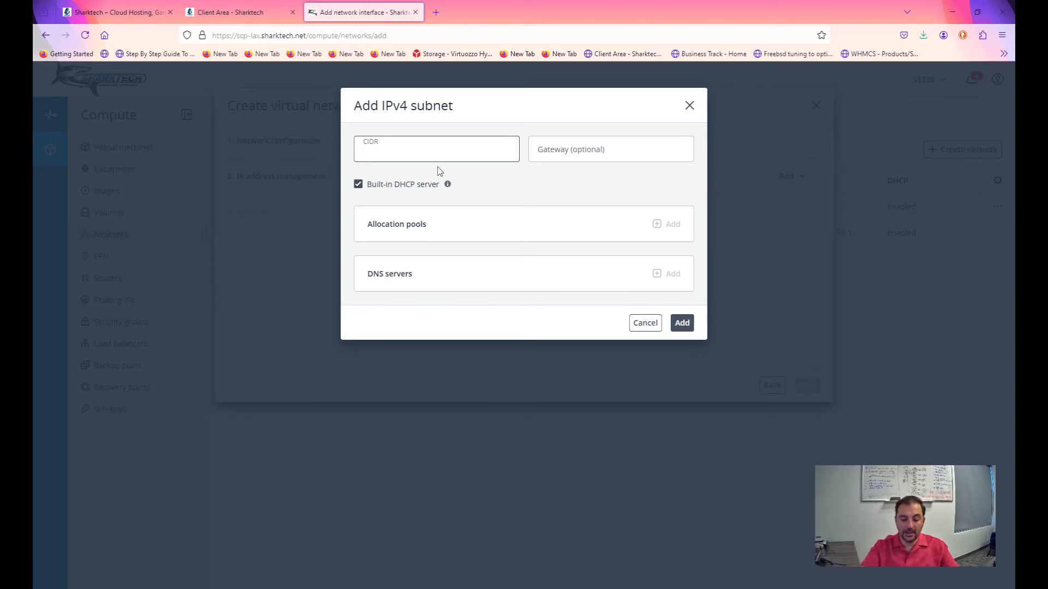
pyautogui.write('10.254.0')
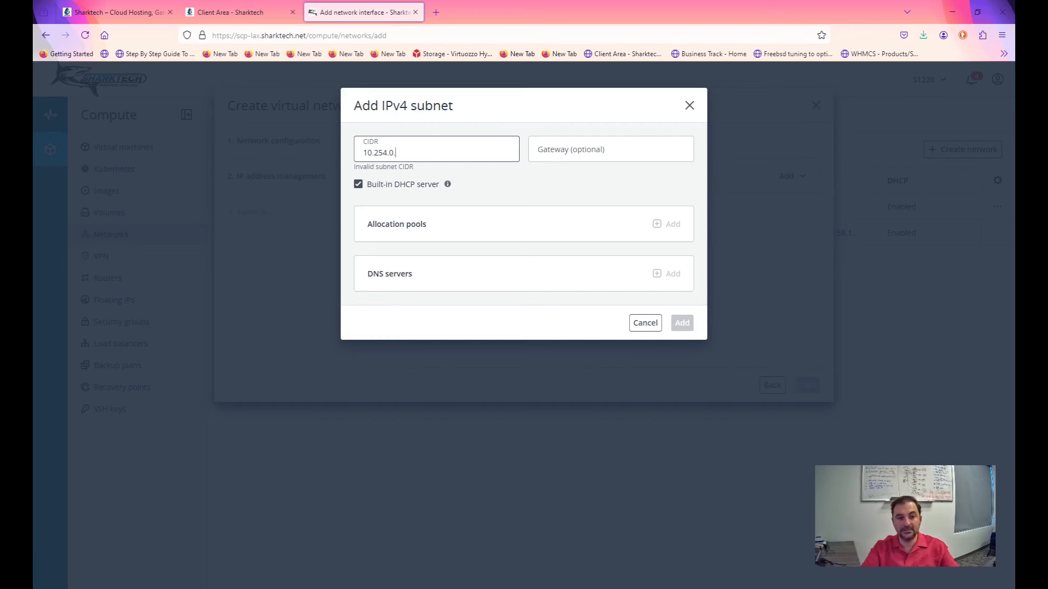
pyautogui.write('.0/24')
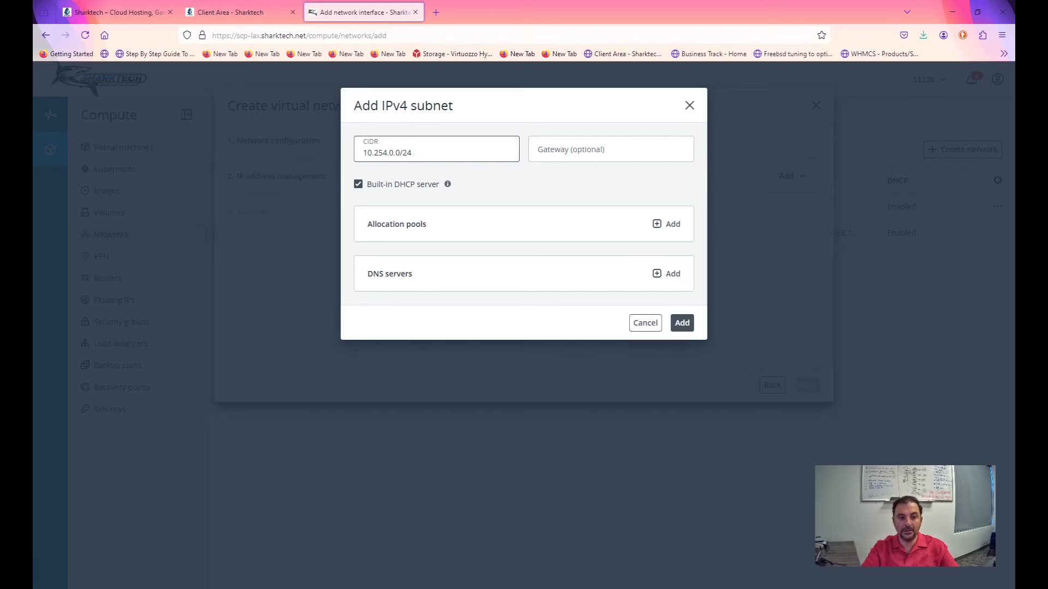
pyautogui.press('Tab')
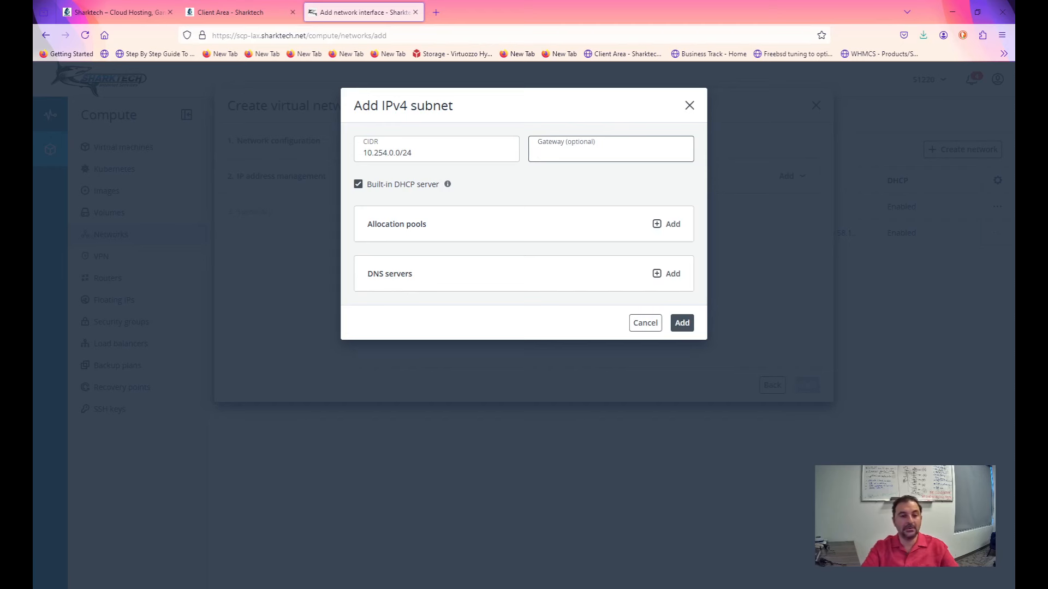
pyautogui.write('10.254.0.1')
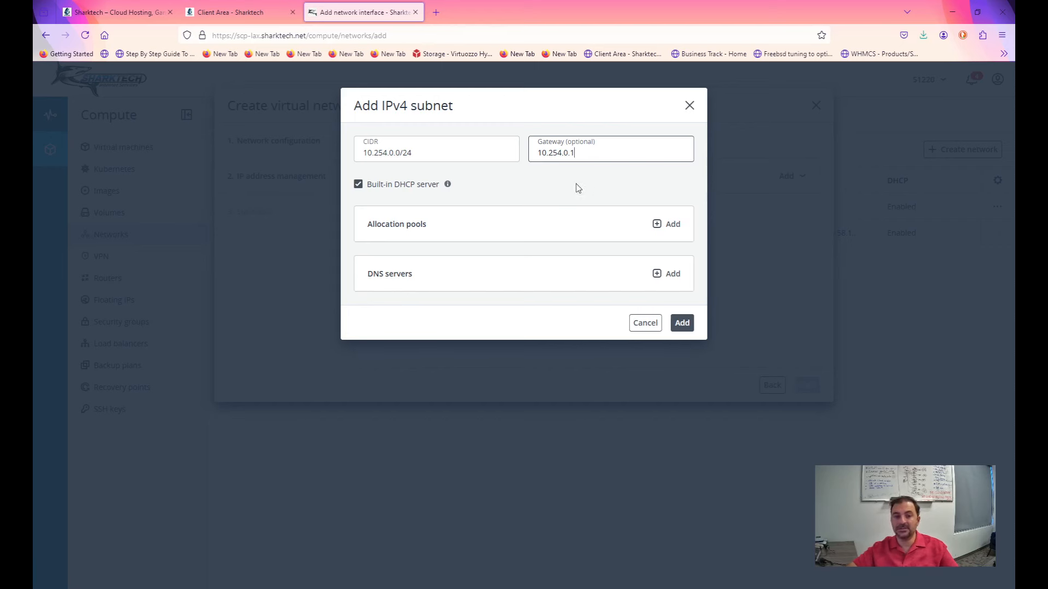
pyautogui.hotkey('ctrl', 'a')
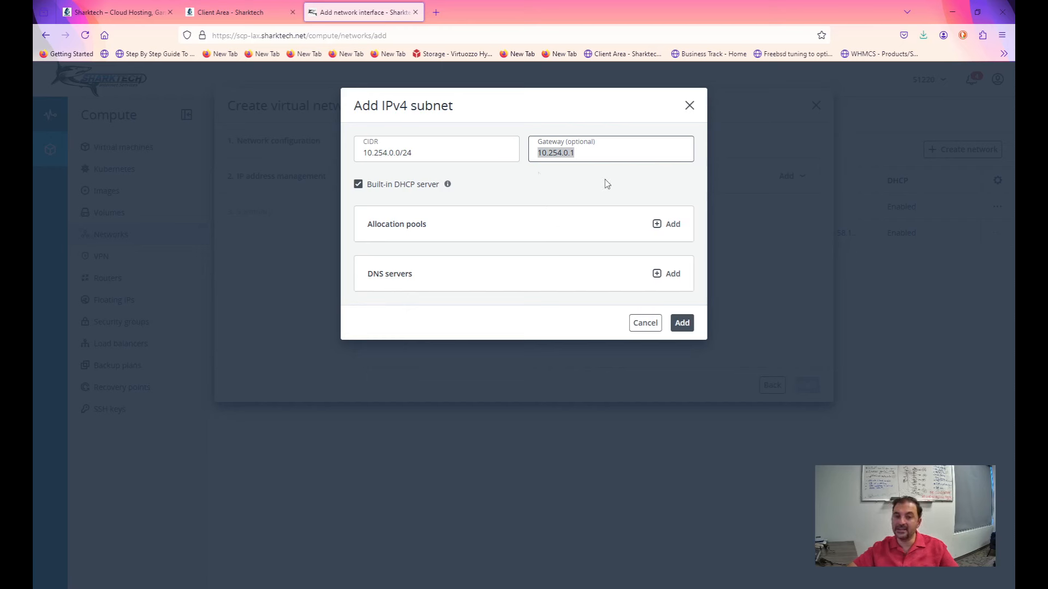
pyautogui.moveTo(575, 153); pyautogui.dragTo(527, 153)
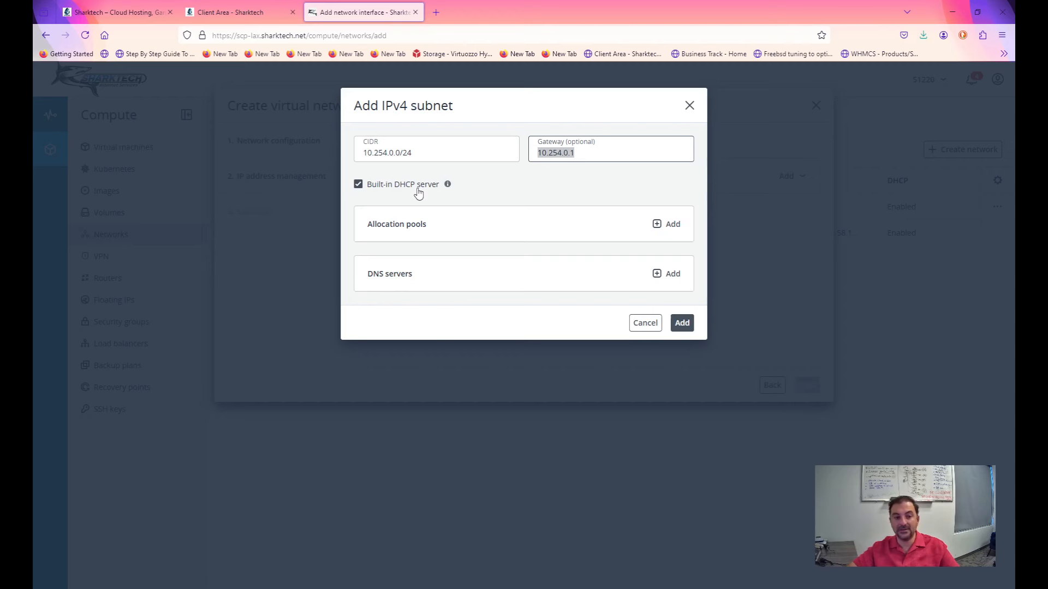
# Add an allocation pool from 10.254.0.10 to 10.254.0.254 to the IPv4 subnet
pyautogui.click(679, 229)
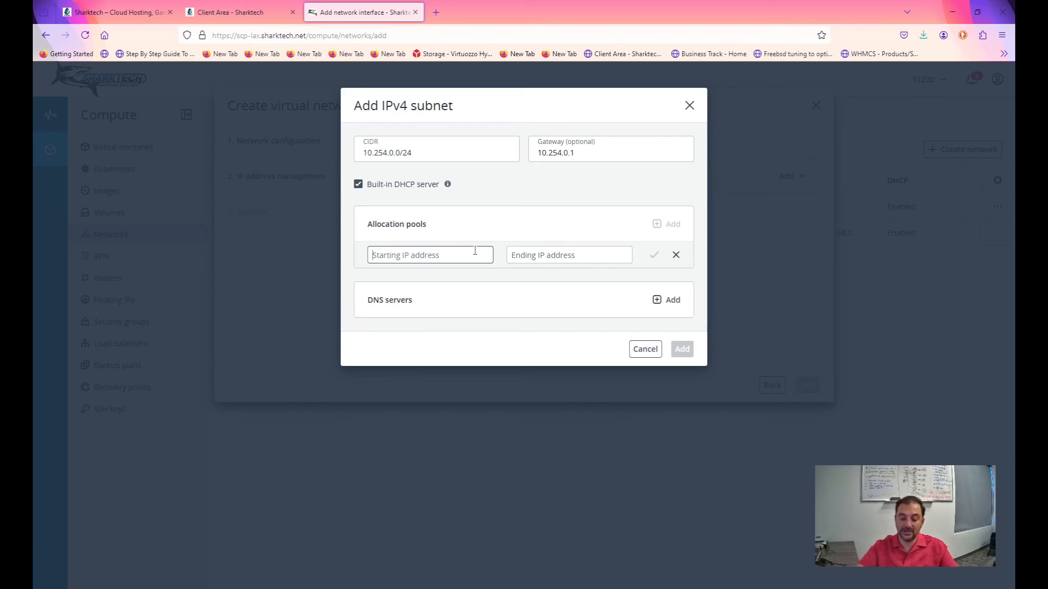
pyautogui.write('10.254.')
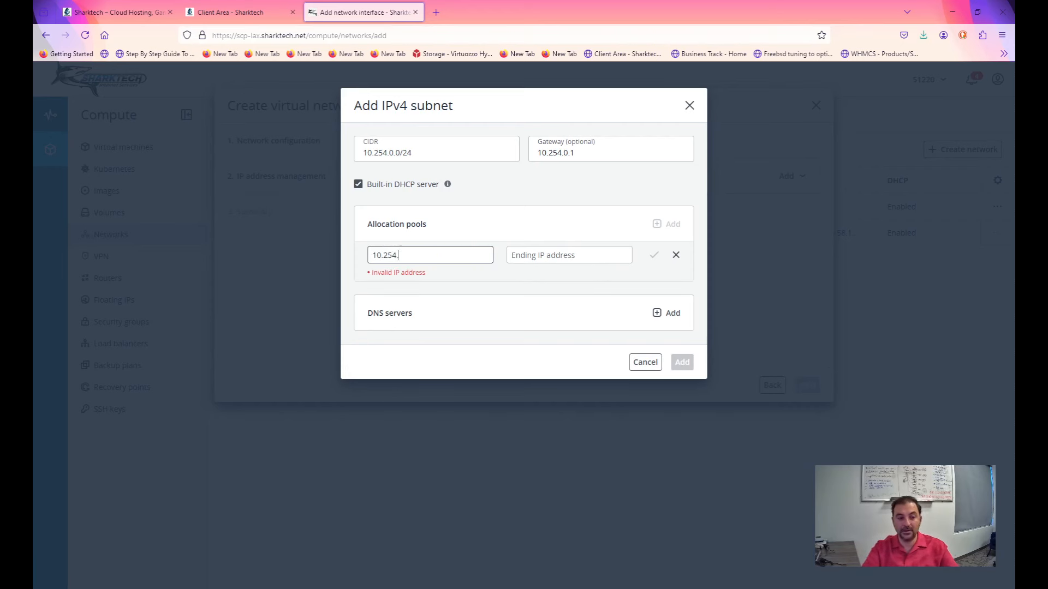
pyautogui.write('0.10')
pyautogui.press('Tab')
pyautogui.write('10.254.0.254')
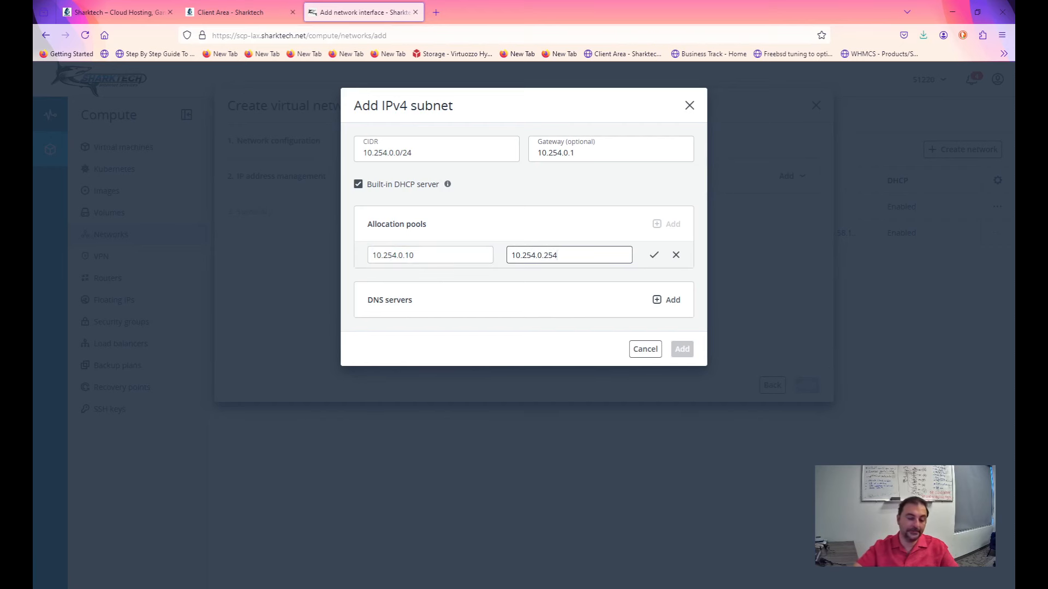
pyautogui.click(653, 257)
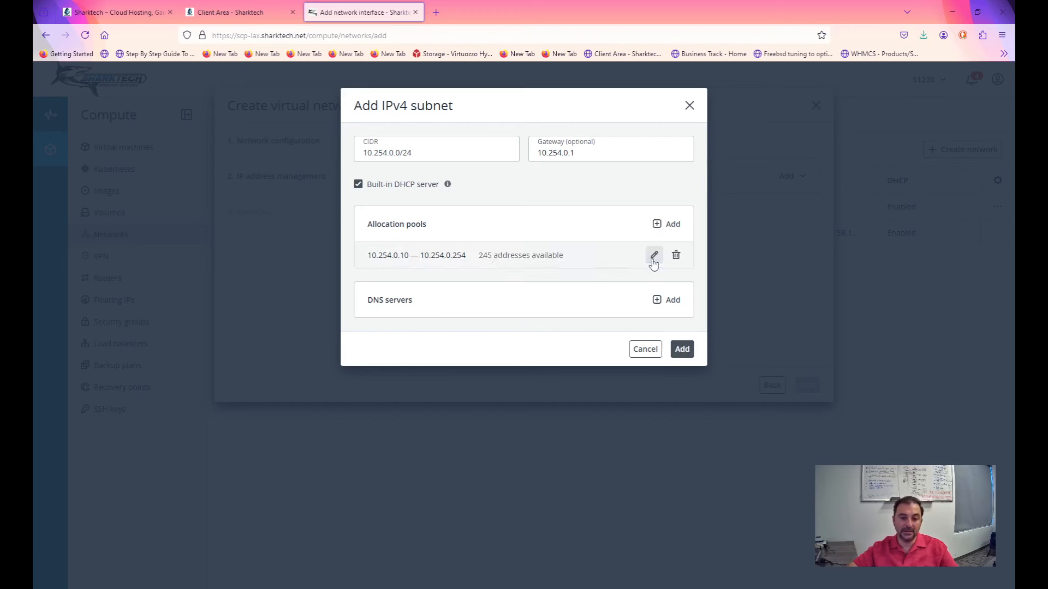
# Add DNS servers 170.178.191.66 and 170.178.191.67 to the IPv4 subnet and save the subnet
pyautogui.moveTo(362, 305); pyautogui.dragTo(423, 305)
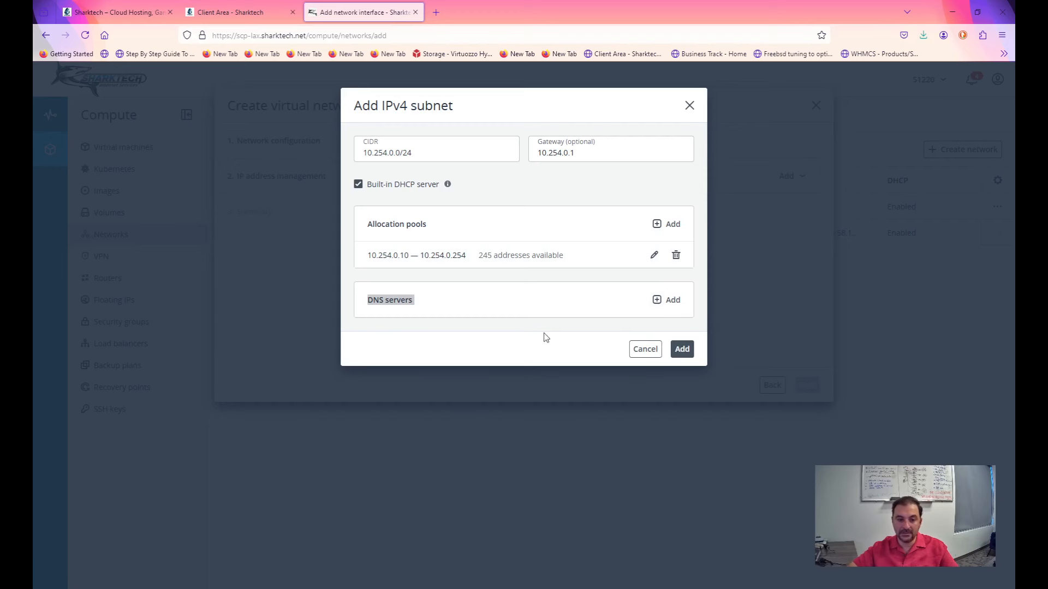
pyautogui.click(657, 301)
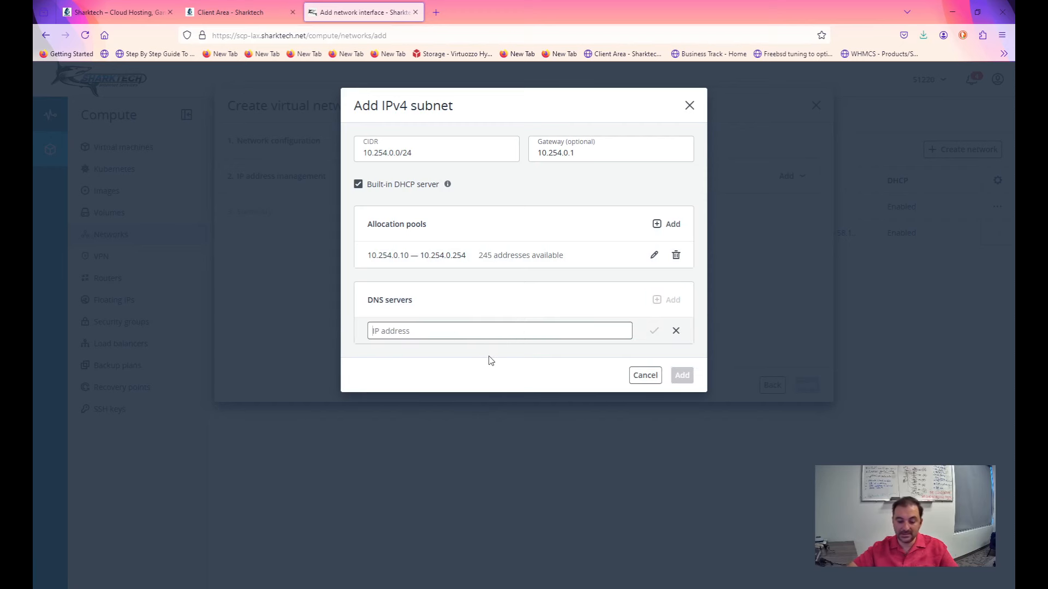
pyautogui.write('170.178.191.66')
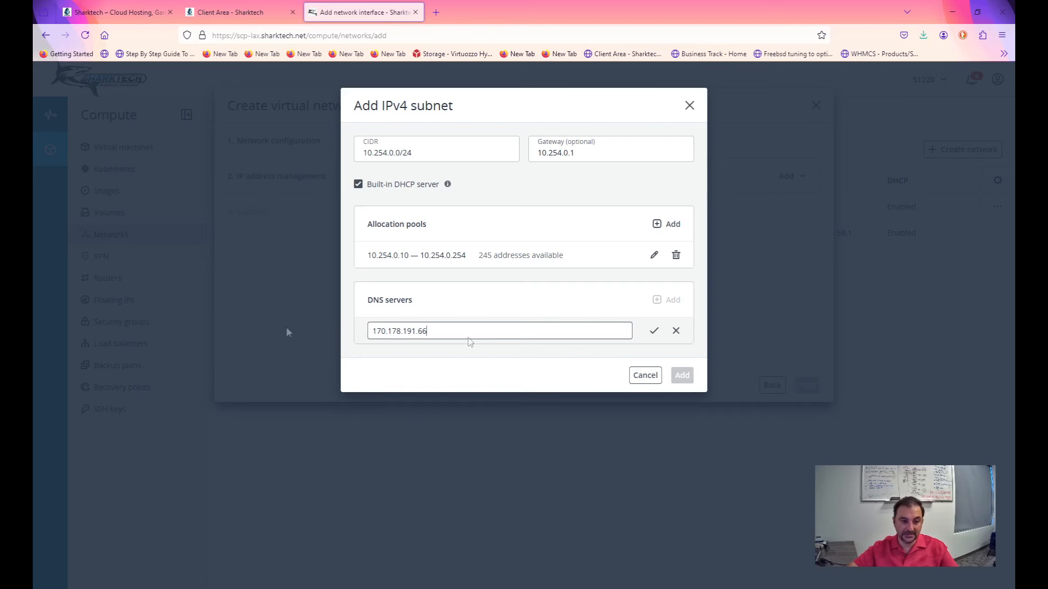
pyautogui.hotkey('ctrl', 'a')
pyautogui.hotkey('ctrl', 'c')
pyautogui.click(654, 331)
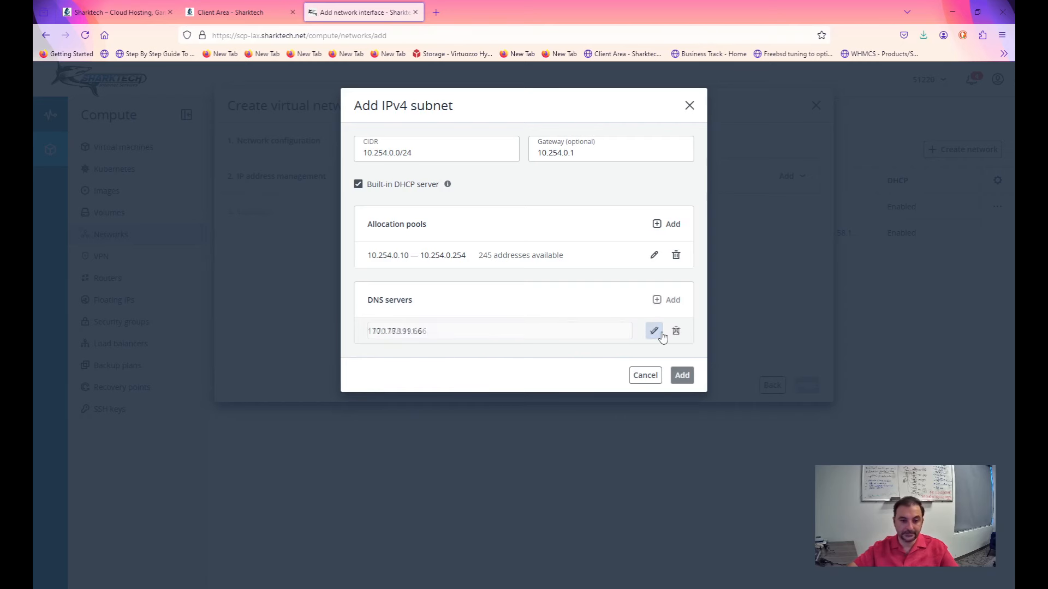
pyautogui.click(667, 299)
pyautogui.hotkey('ctrl', 'v')
pyautogui.press('BackSpace')
pyautogui.write('7')
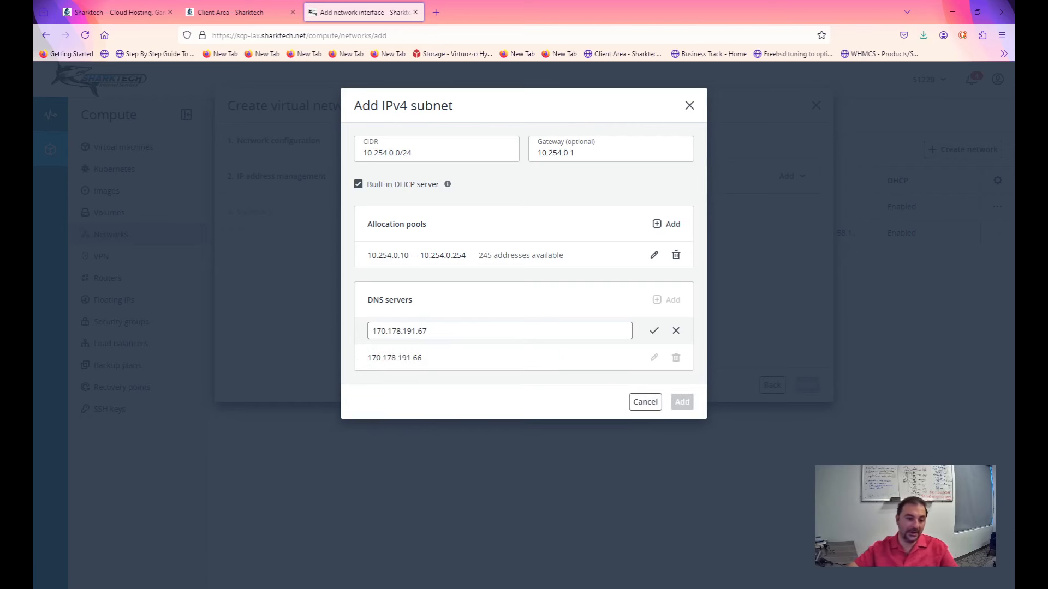
pyautogui.click(655, 331)
pyautogui.click(682, 402)
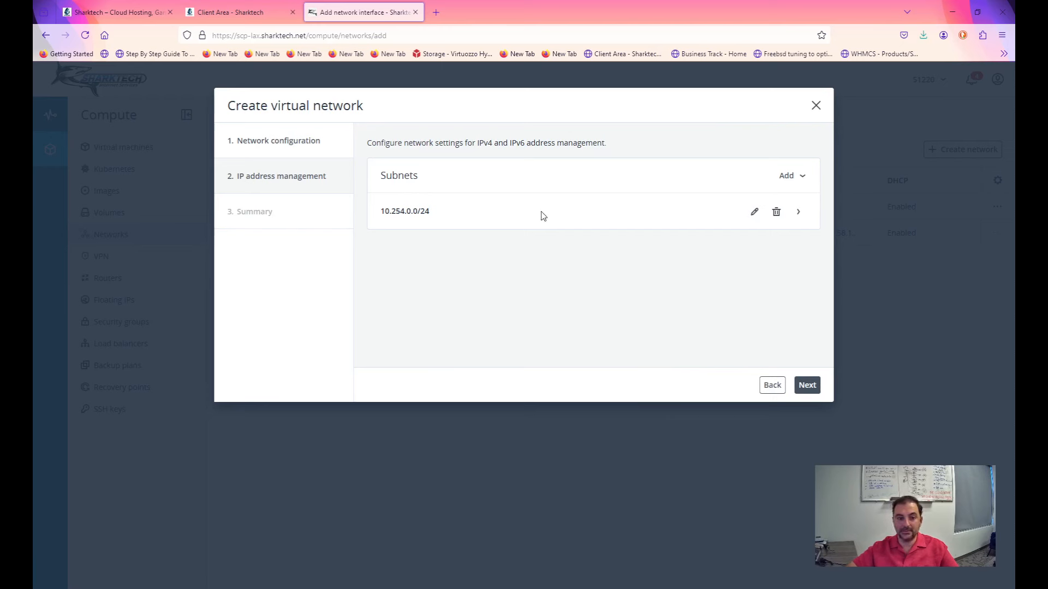
# Review the name, CIDR, gateway, allocation pool and DNS servers in the summary and create the TEST virtual network
pyautogui.click(807, 386)
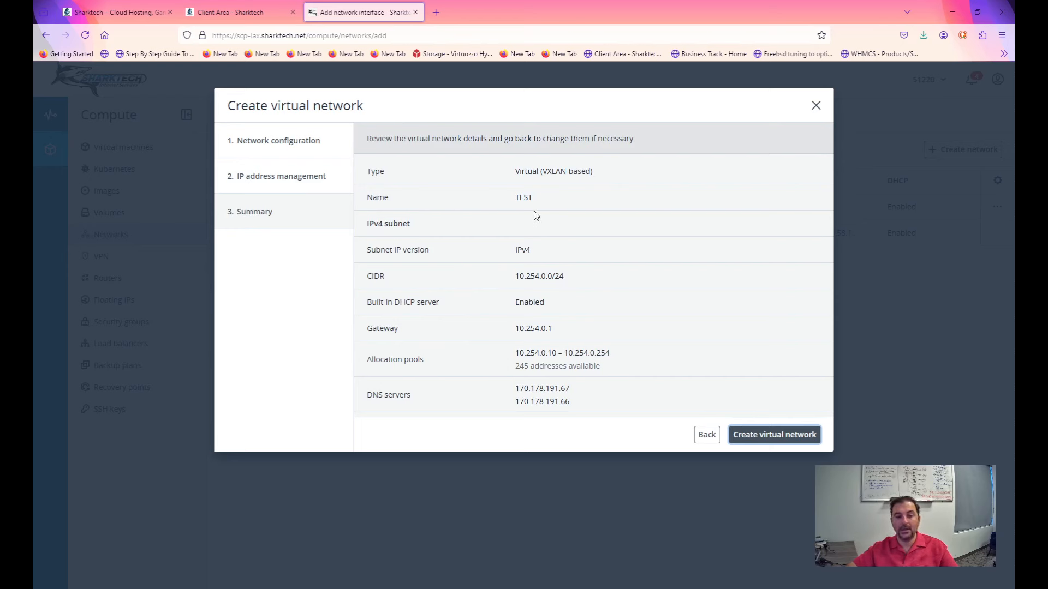
pyautogui.moveTo(545, 274); pyautogui.dragTo(603, 277)
pyautogui.click(596, 284)
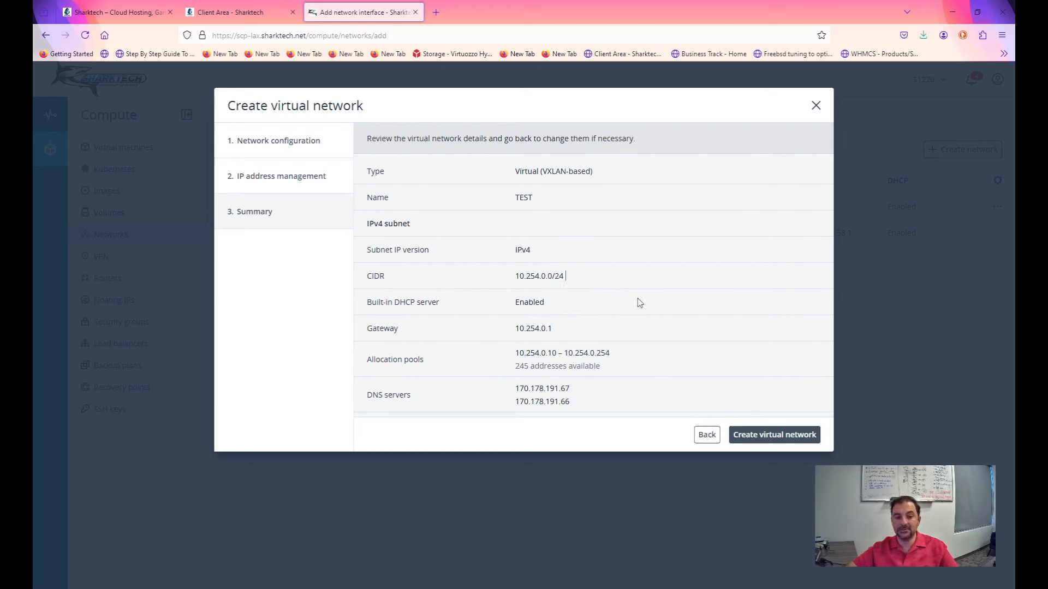
pyautogui.moveTo(560, 335); pyautogui.dragTo(490, 337)
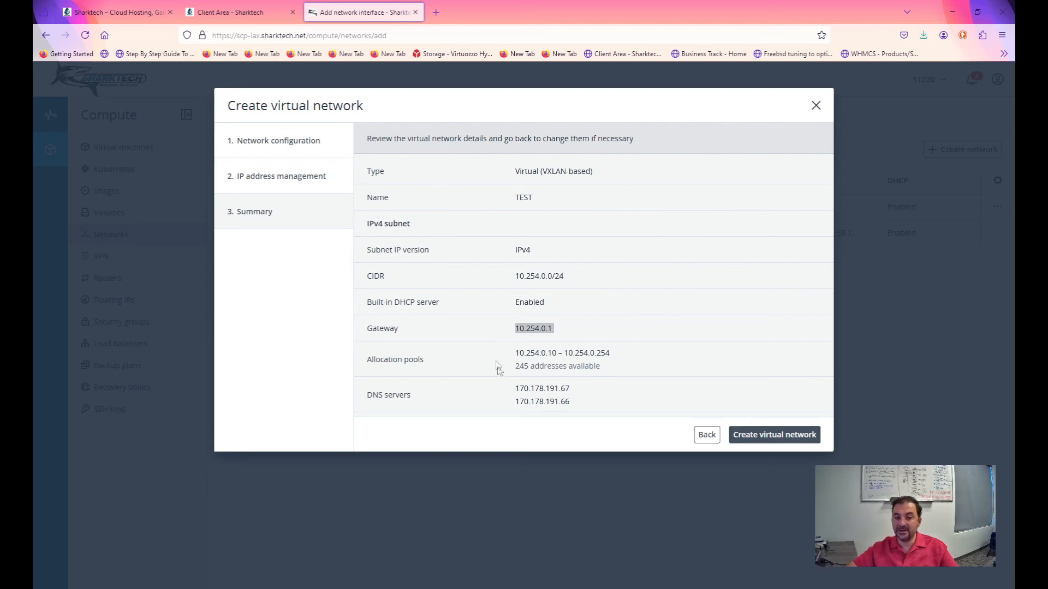
pyautogui.moveTo(515, 354); pyautogui.dragTo(669, 353)
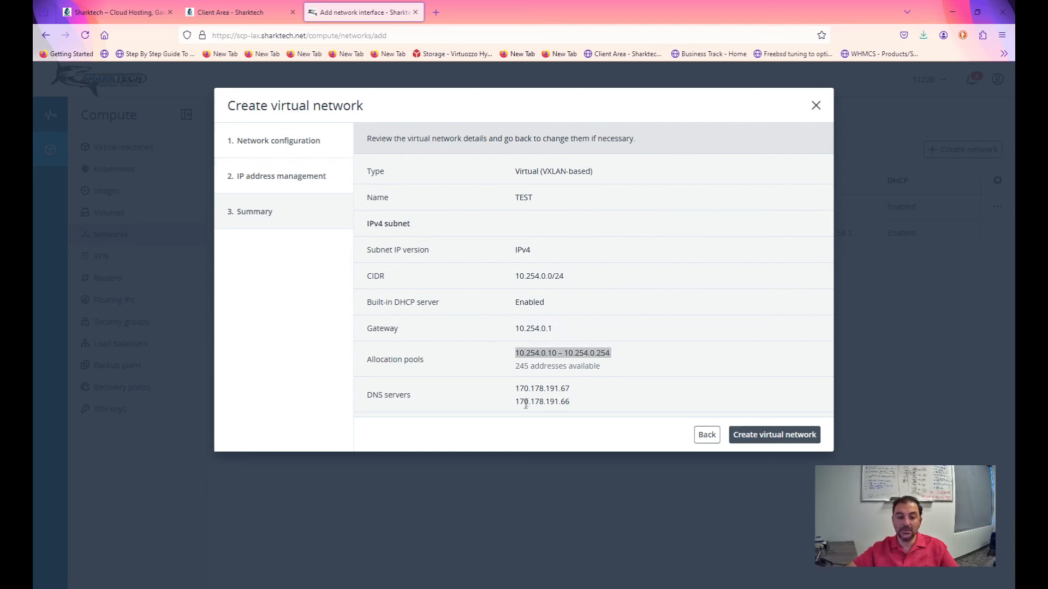
pyautogui.click(547, 438)
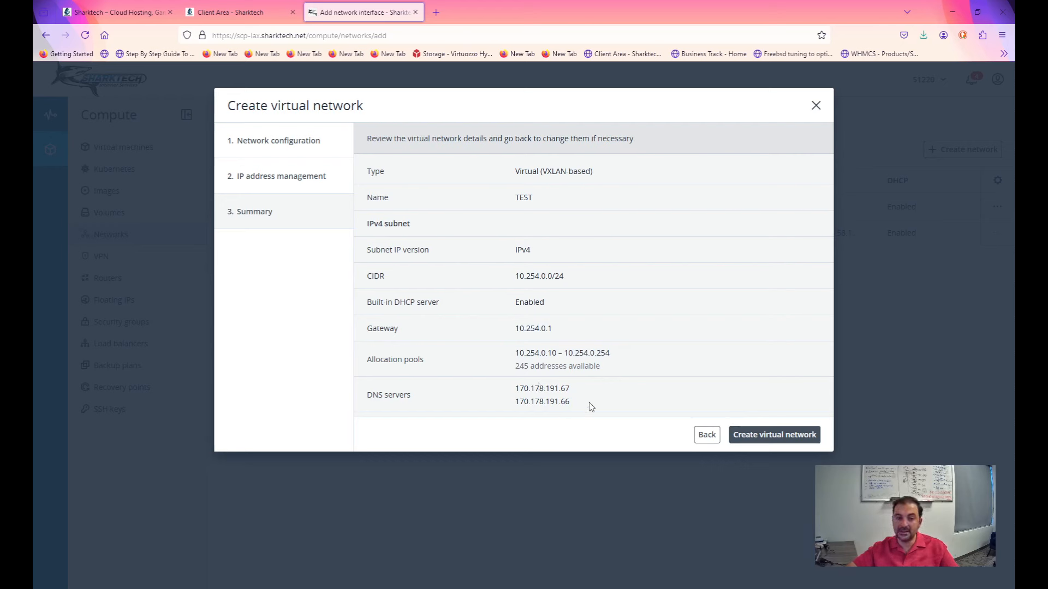
pyautogui.moveTo(534, 200); pyautogui.dragTo(514, 200)
pyautogui.click(765, 435)
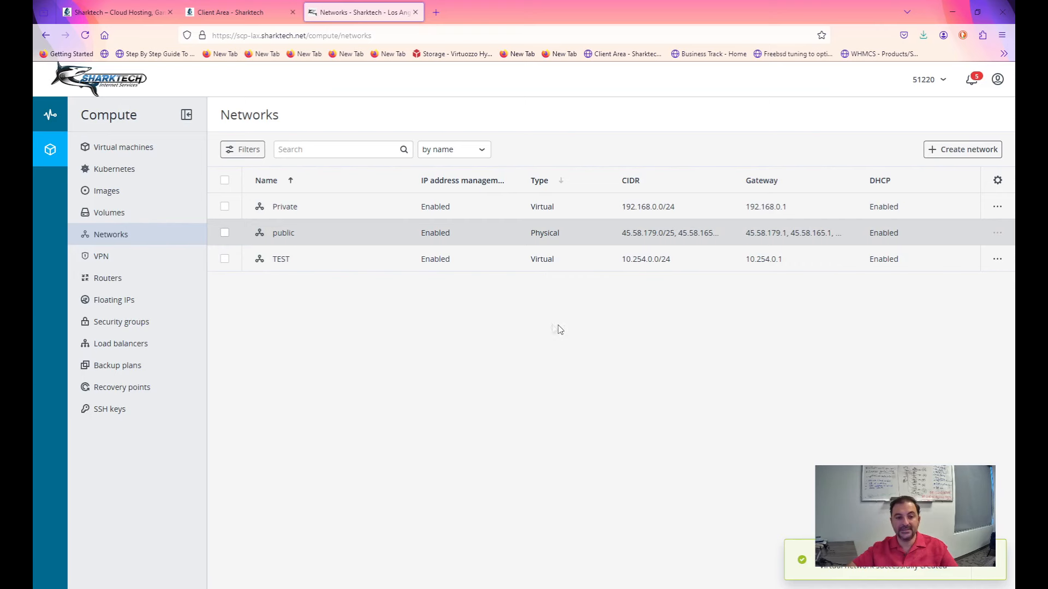
# View the TEST network's configuration details, close them and go to the compute routers
pyautogui.click(494, 270)
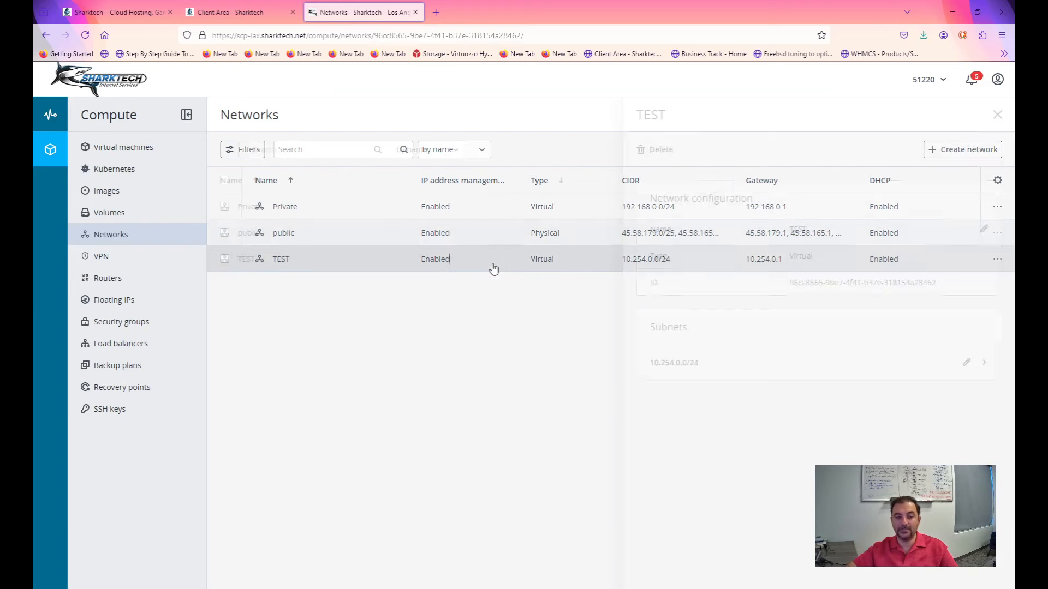
pyautogui.click(998, 115)
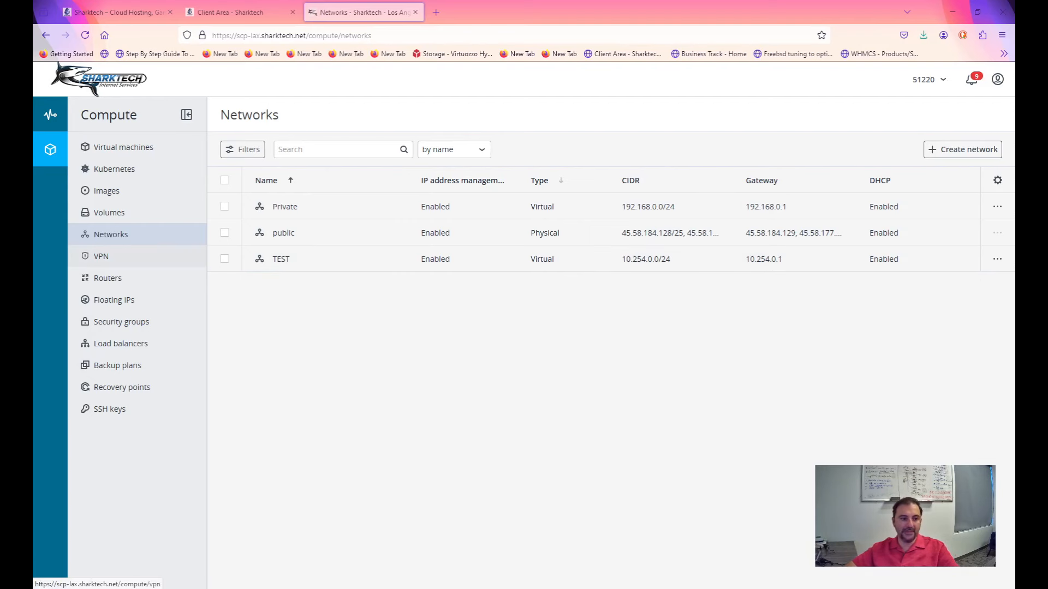
pyautogui.click(108, 278)
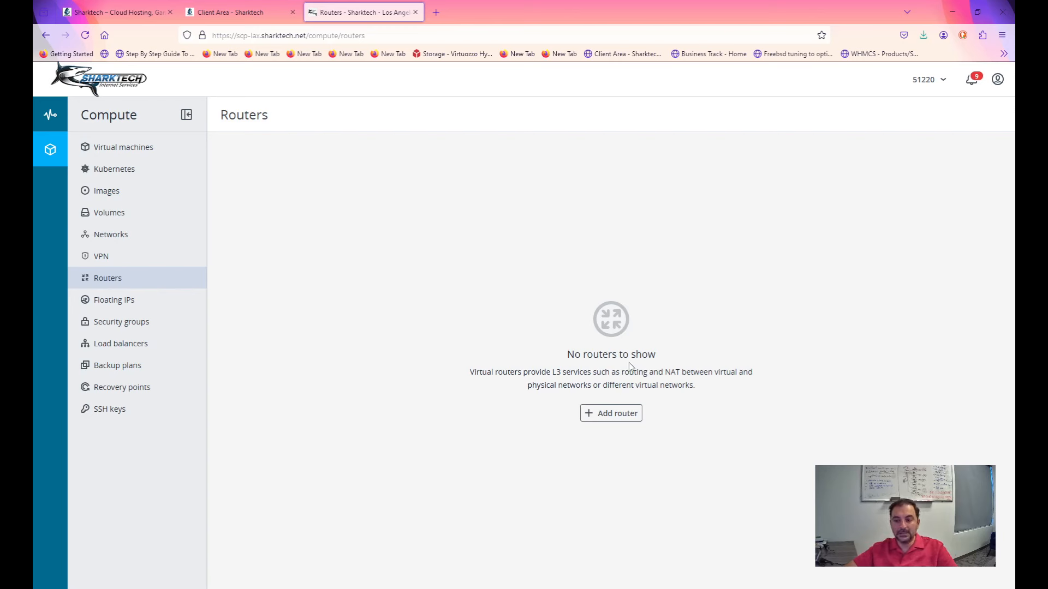
# Start a new virtual router named Default, connected to the public network with SNAT enabled
pyautogui.click(596, 413)
pyautogui.write('Default')
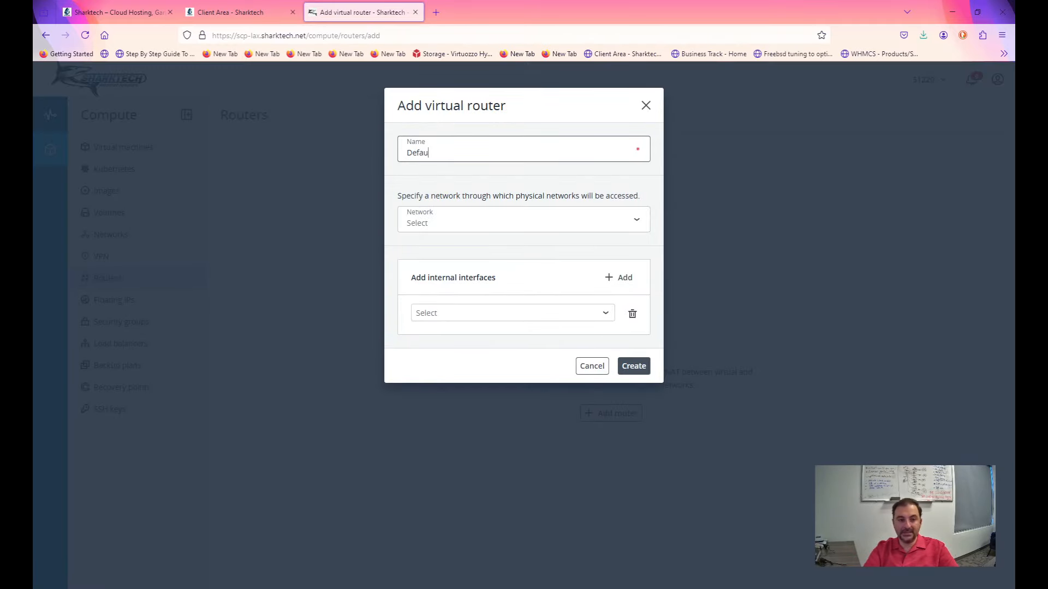
pyautogui.click(502, 236)
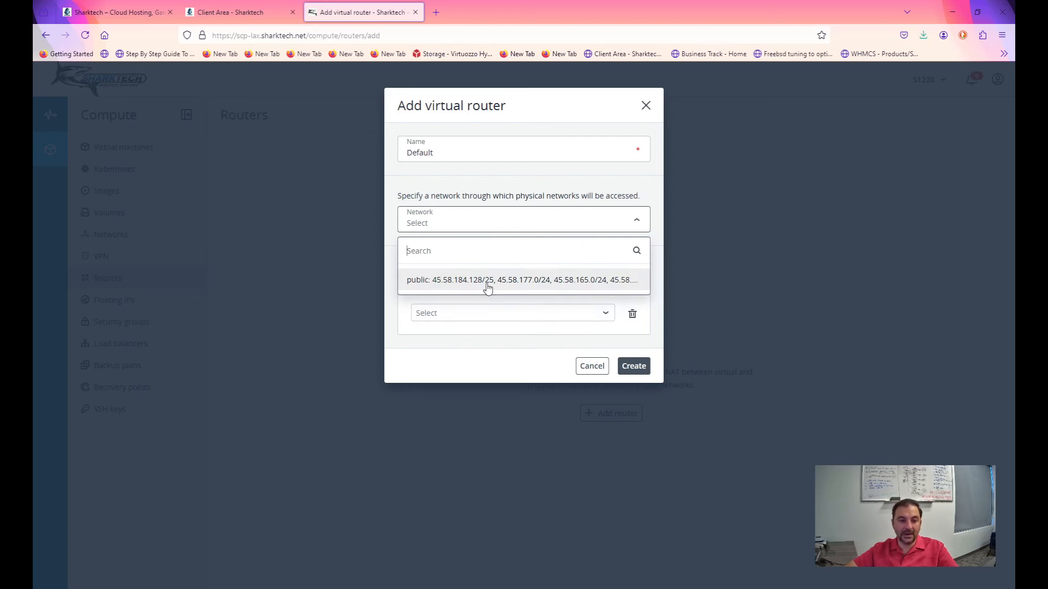
pyautogui.click(486, 287)
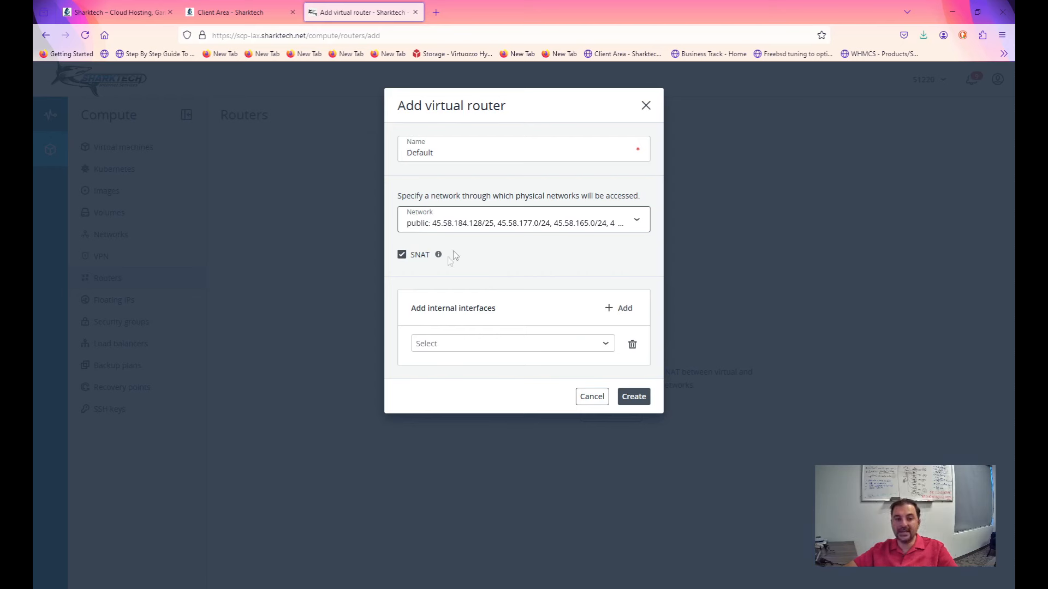
pyautogui.moveTo(440, 257)
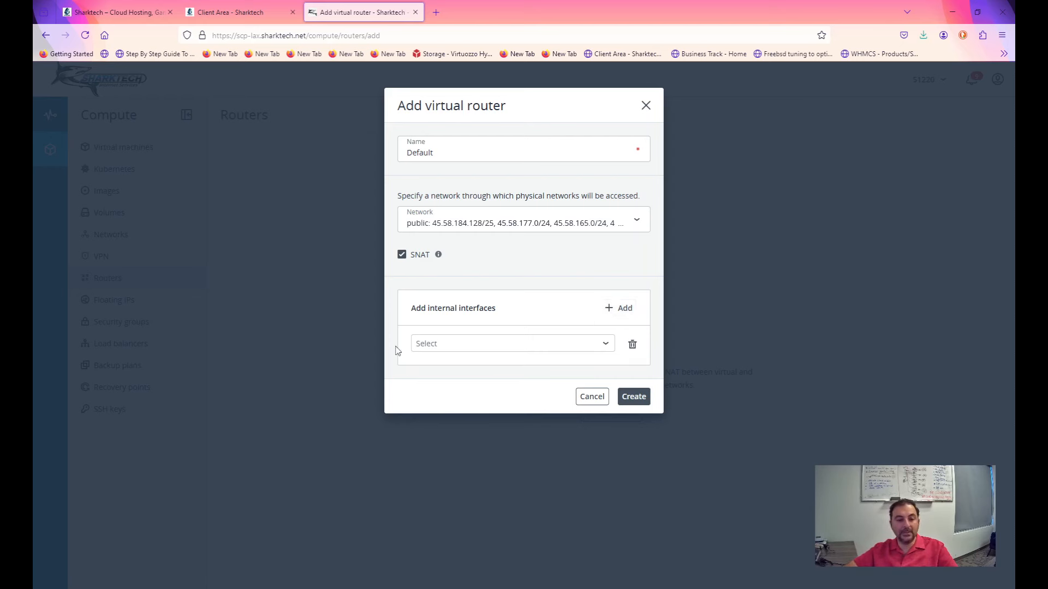
# Add the TEST (10.254.0.0/24) and Private (192.168.0.0/24) networks as internal interfaces and create the router
pyautogui.click(488, 350)
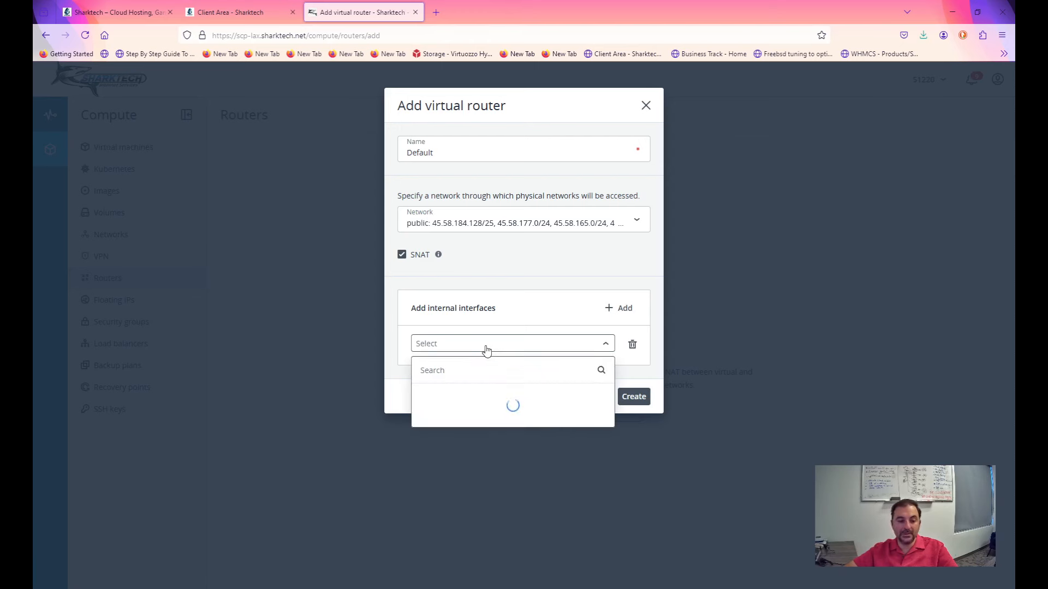
pyautogui.click(491, 401)
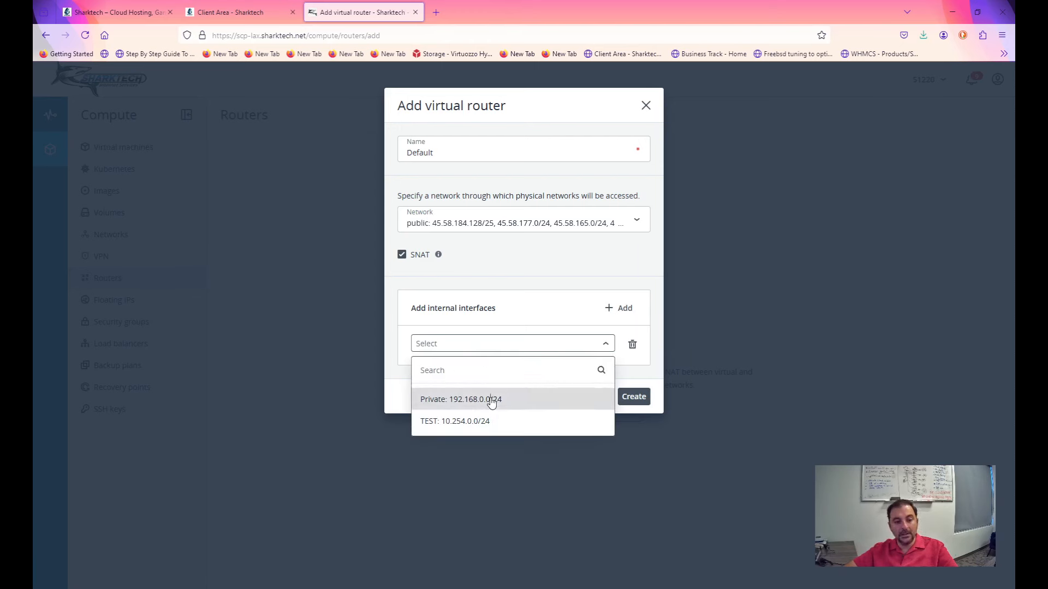
pyautogui.click(484, 356)
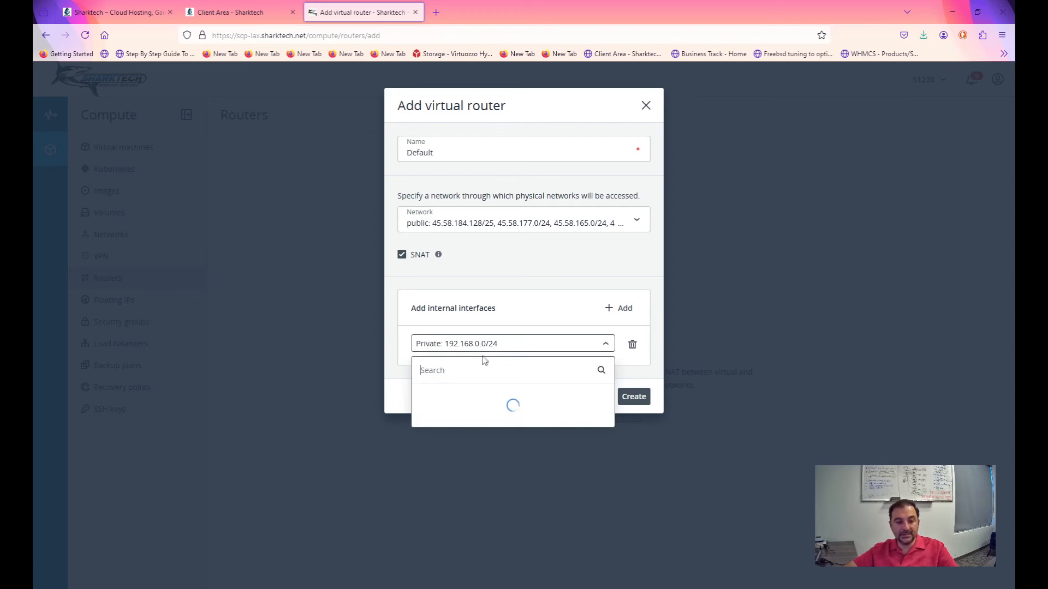
pyautogui.click(467, 407)
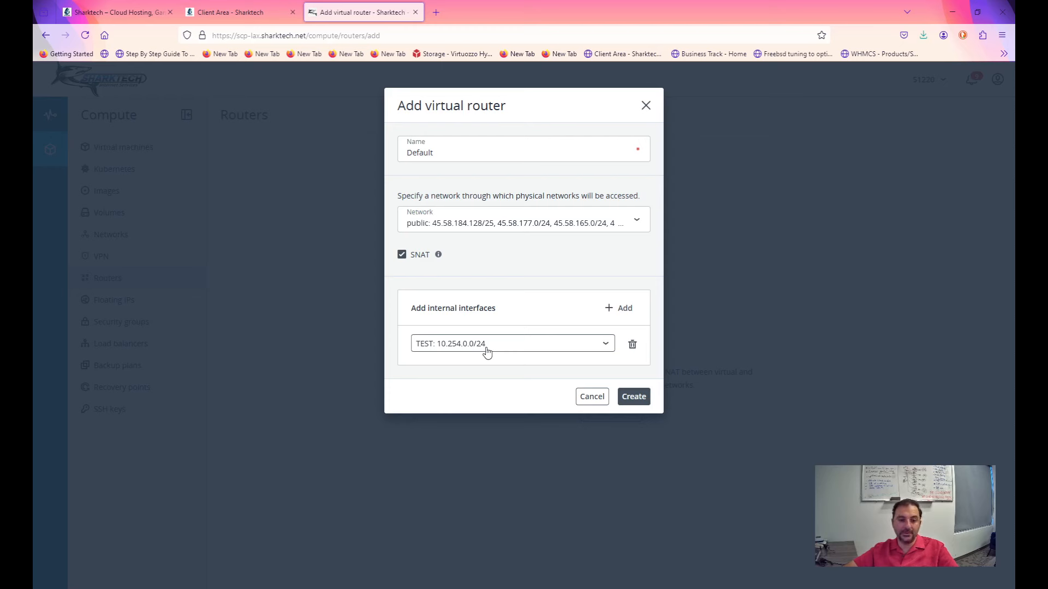
pyautogui.click(617, 310)
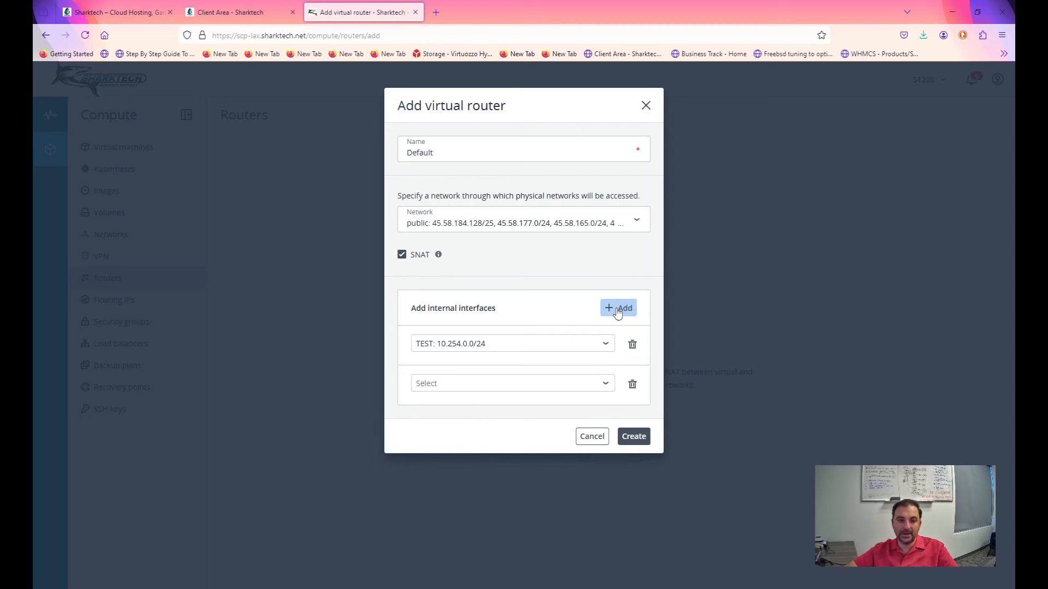
pyautogui.click(496, 383)
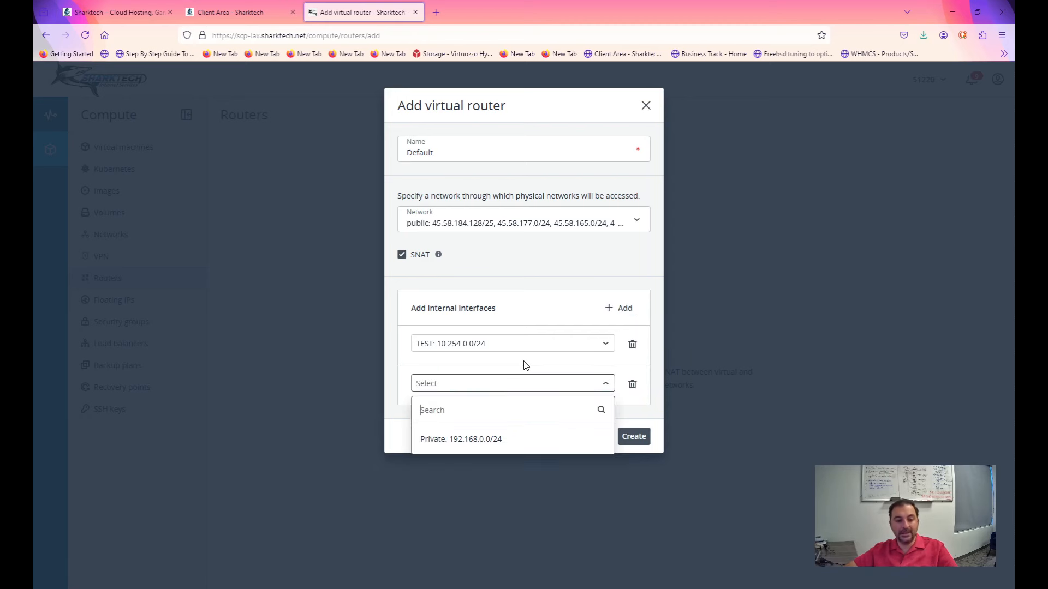
pyautogui.click(450, 441)
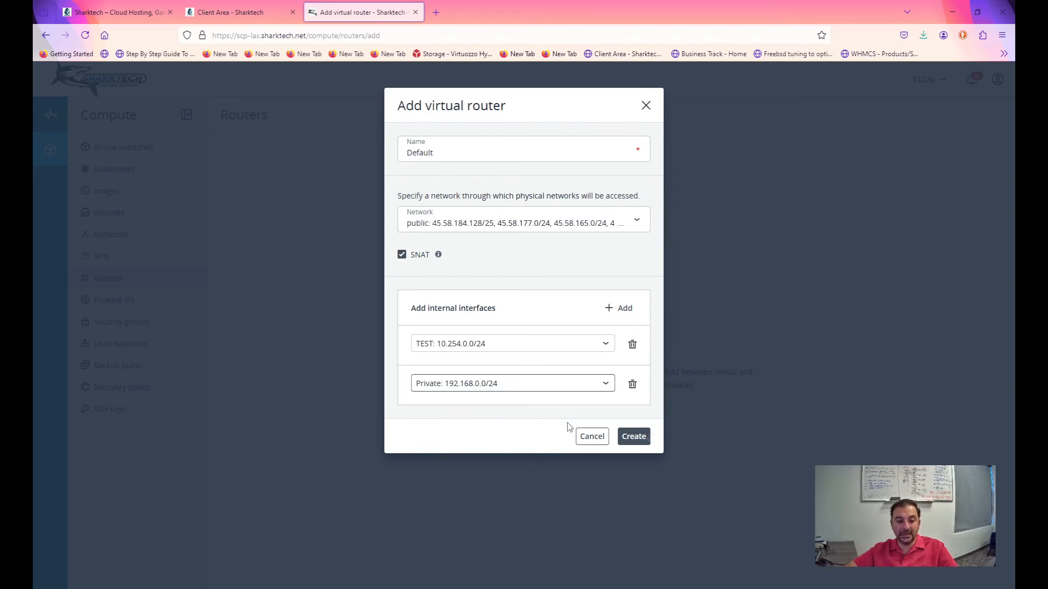
pyautogui.click(637, 440)
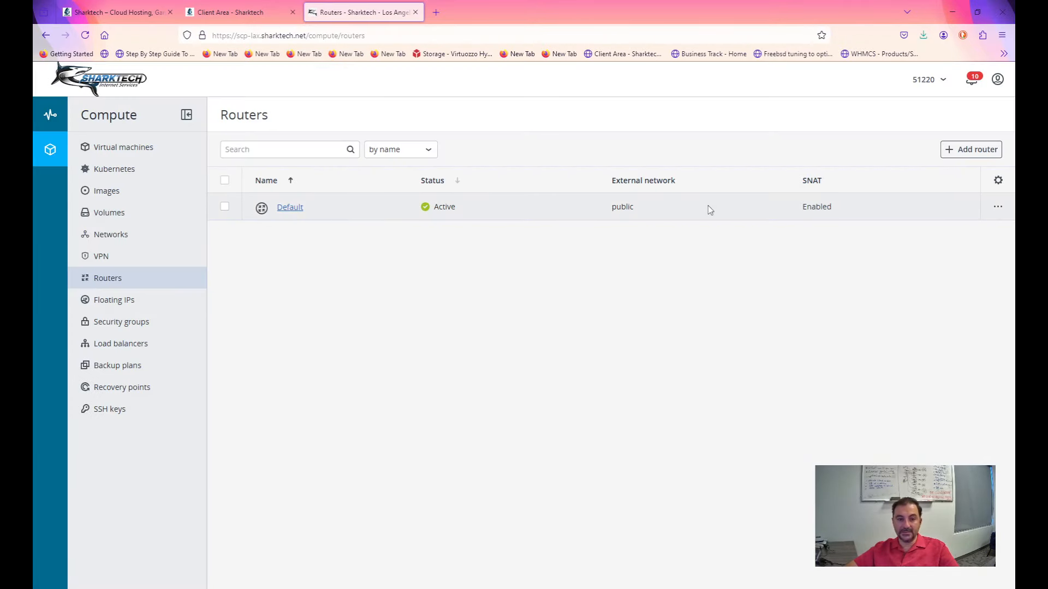
# Check the Default router's external network, SNAT status and available actions, and examine its interfaces
pyautogui.doubleClick(616, 211)
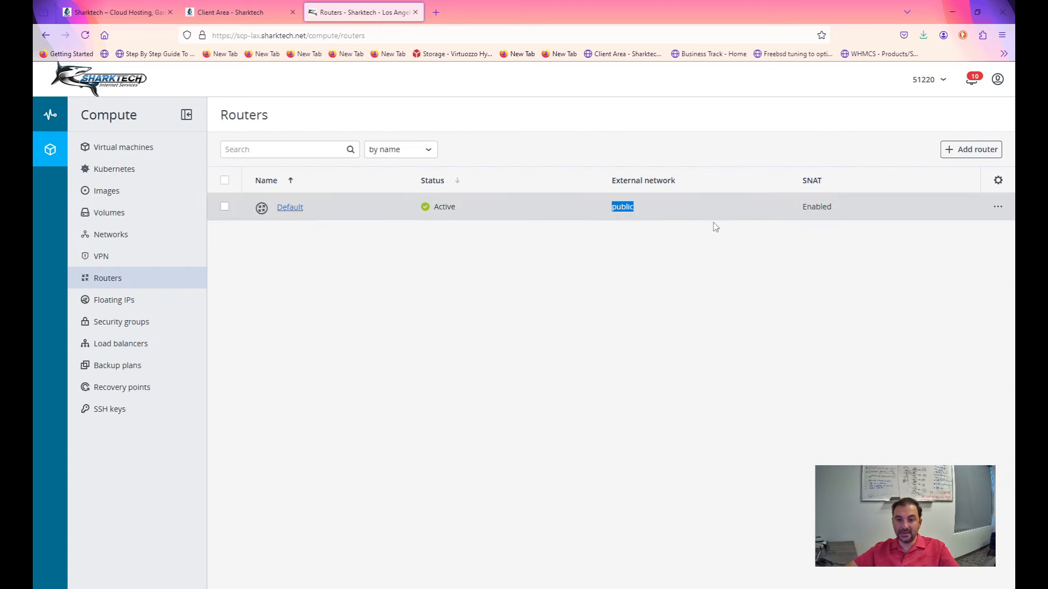
pyautogui.click(817, 207)
pyautogui.doubleClick(817, 207)
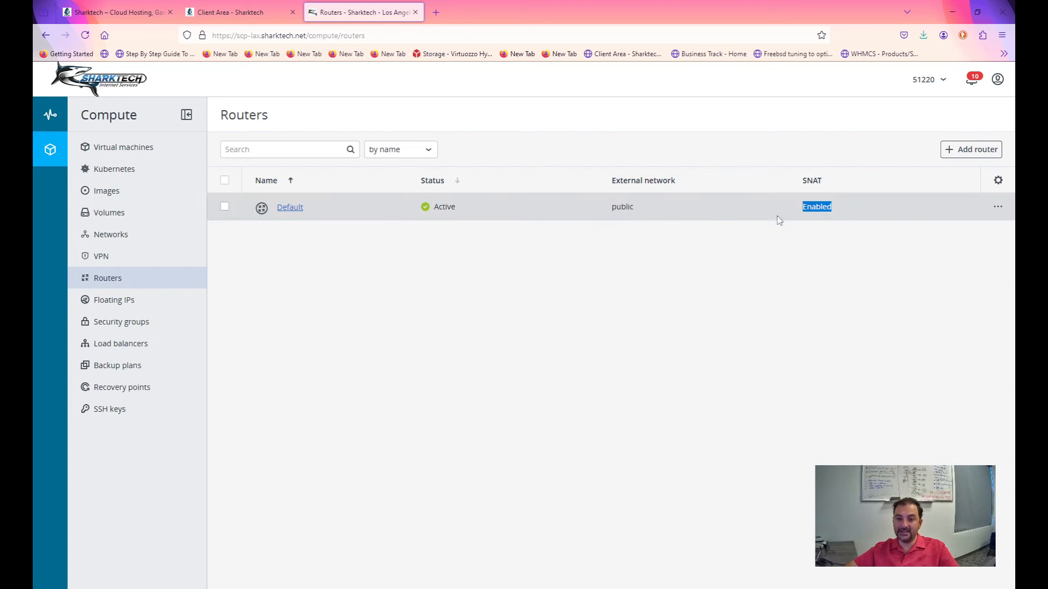
pyautogui.click(997, 206)
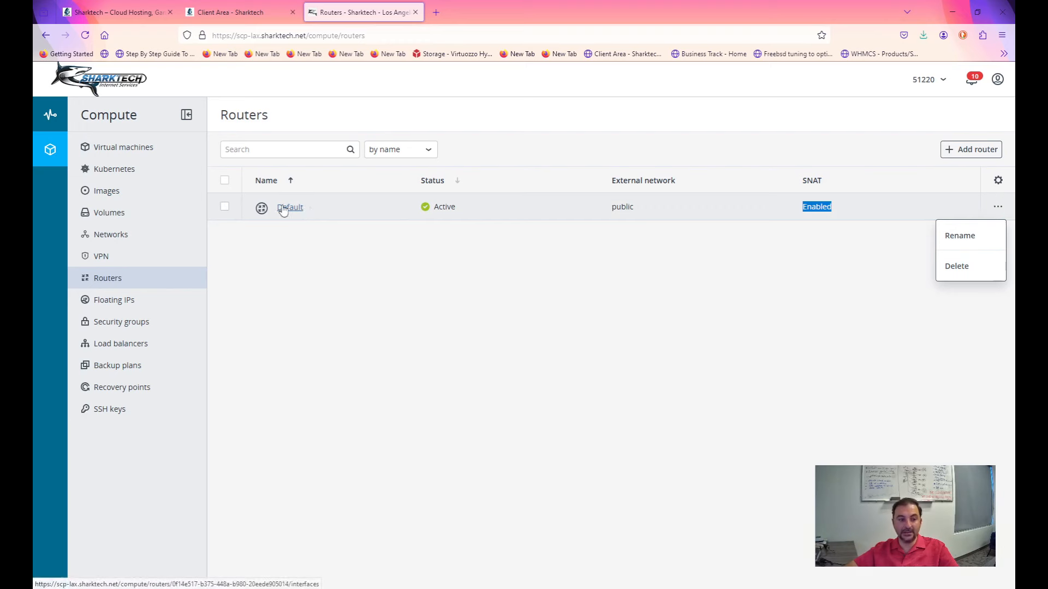
pyautogui.click(286, 208)
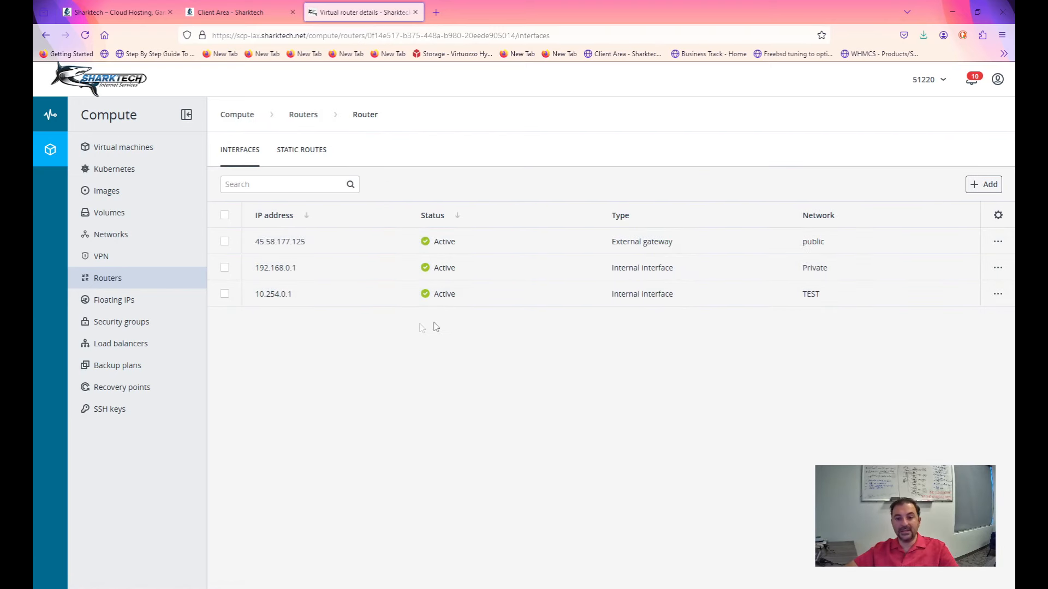
pyautogui.moveTo(297, 245)
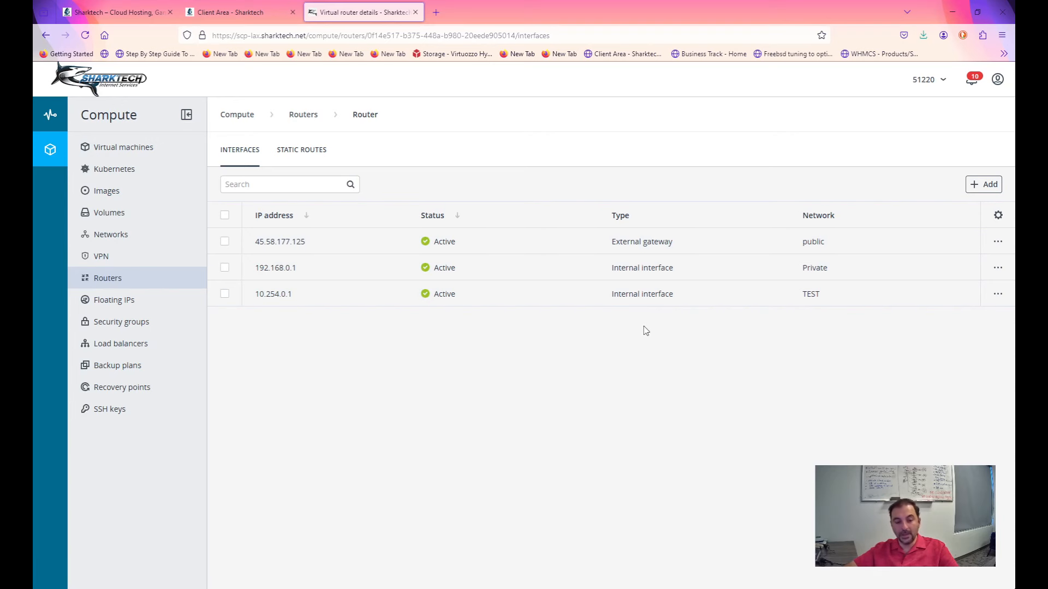
# Start a static route on the Default router with destination subnet 192.168.2.0/24
pyautogui.click(319, 158)
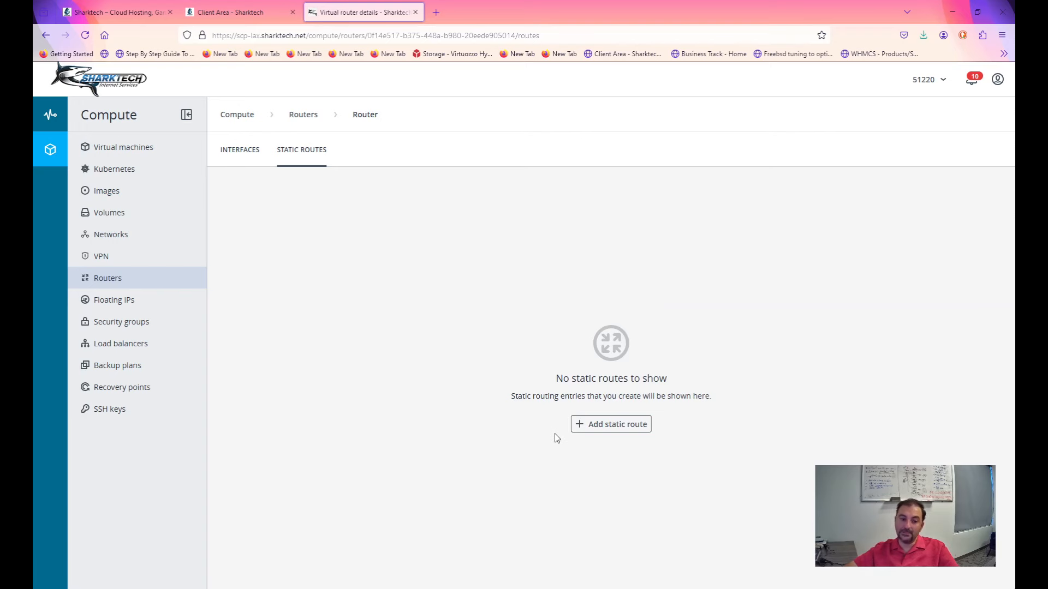
pyautogui.click(588, 425)
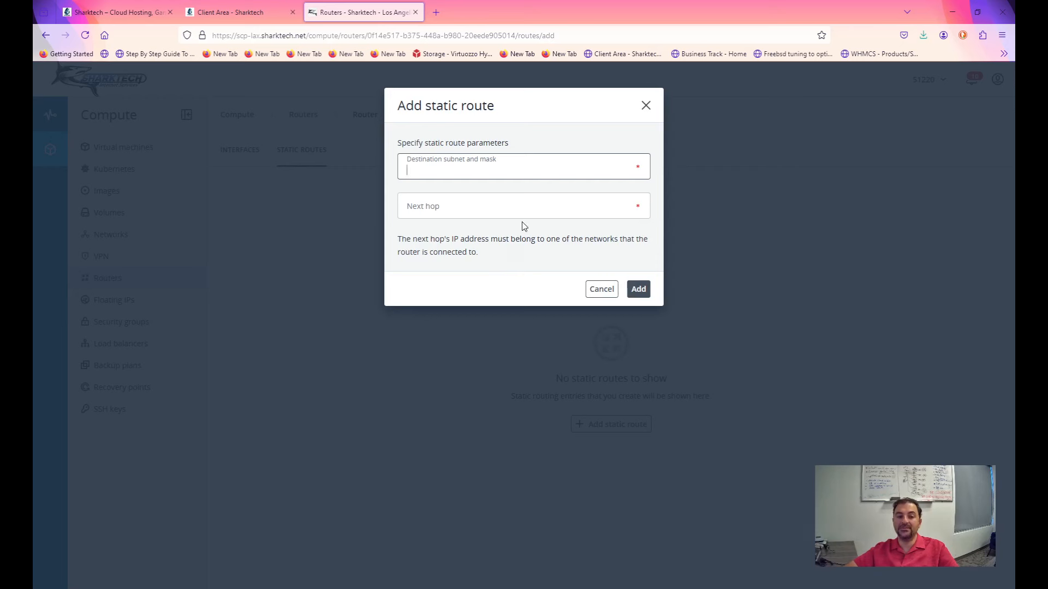
pyautogui.click(502, 209)
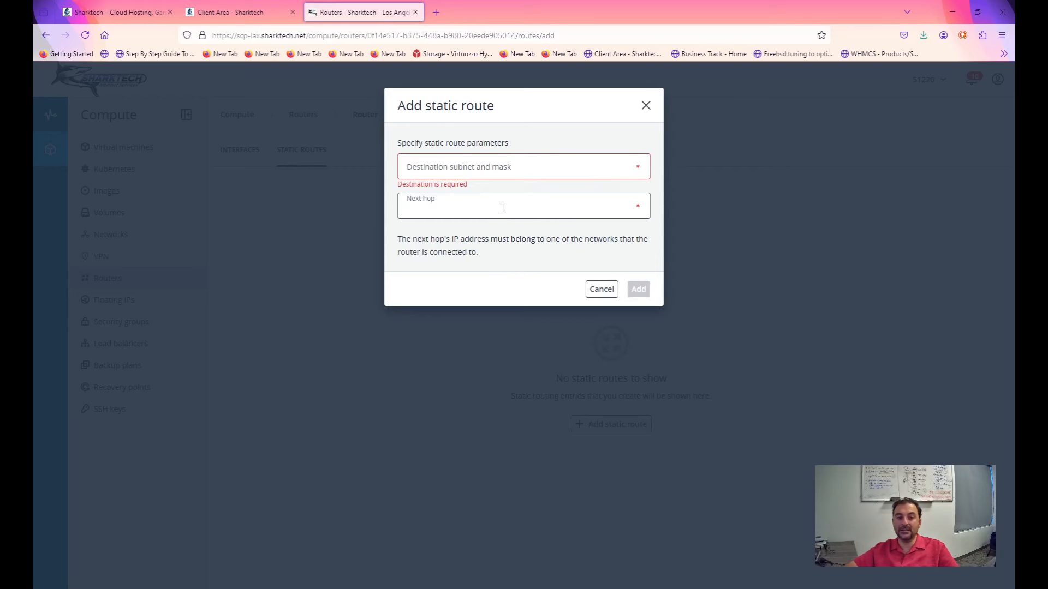
pyautogui.click(506, 166)
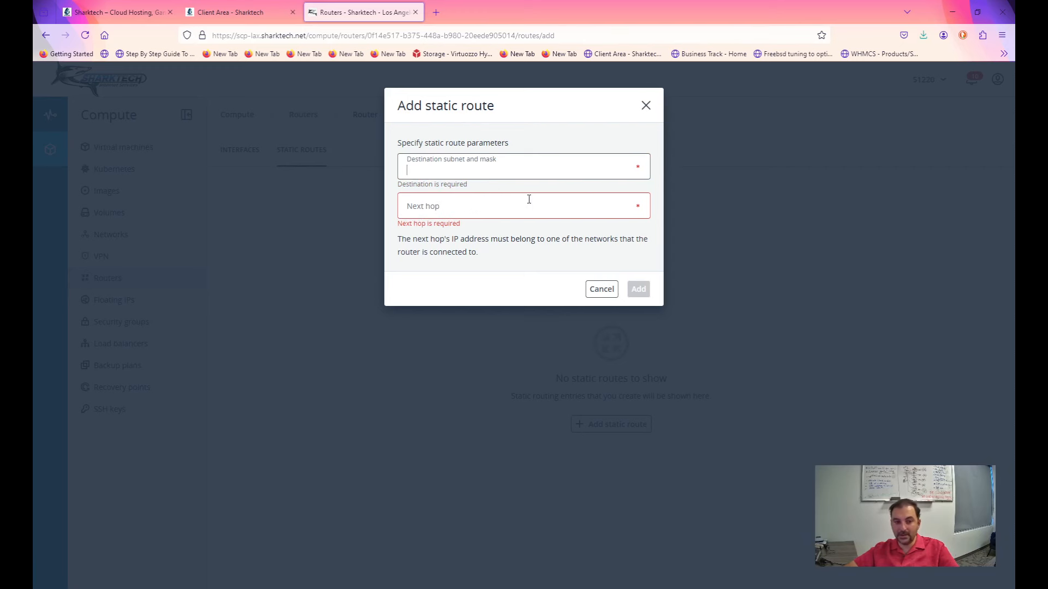
pyautogui.write('192.168.2.10')
pyautogui.press('BackSpace')
pyautogui.press('BackSpace')
pyautogui.write('-')
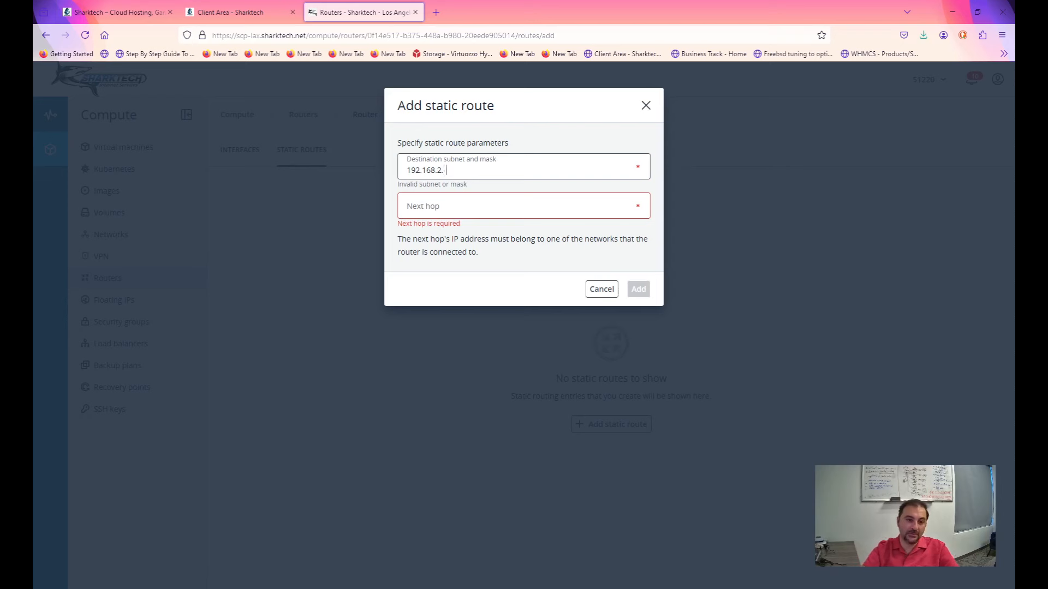
pyautogui.press('BackSpace')
pyautogui.write('0/24')
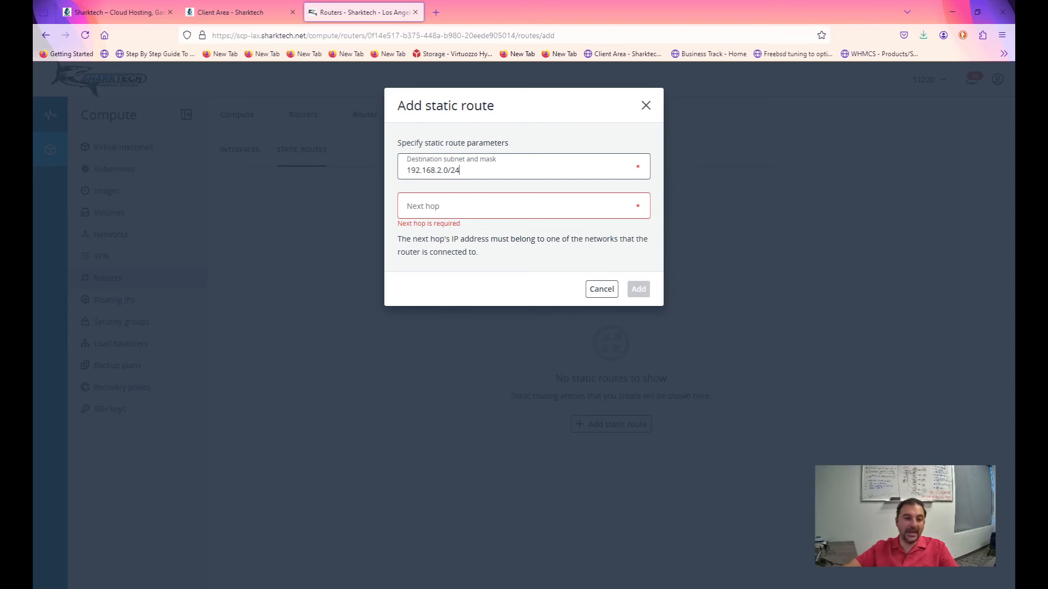
# Set the static route's next hop to 192.168.0.25, add the route and return to the router's interfaces
pyautogui.click(541, 213)
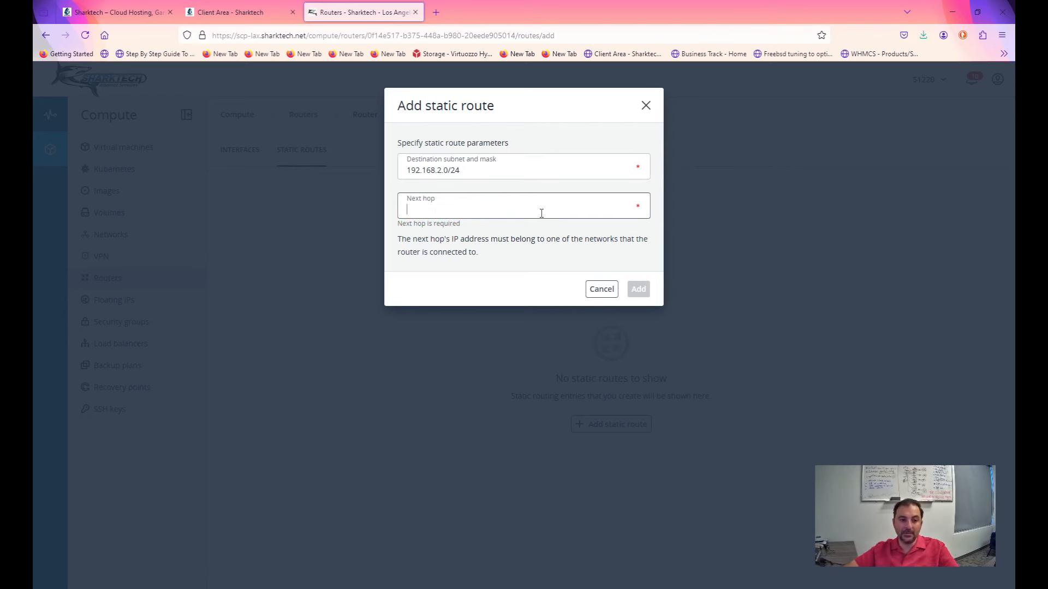
pyautogui.write('1')
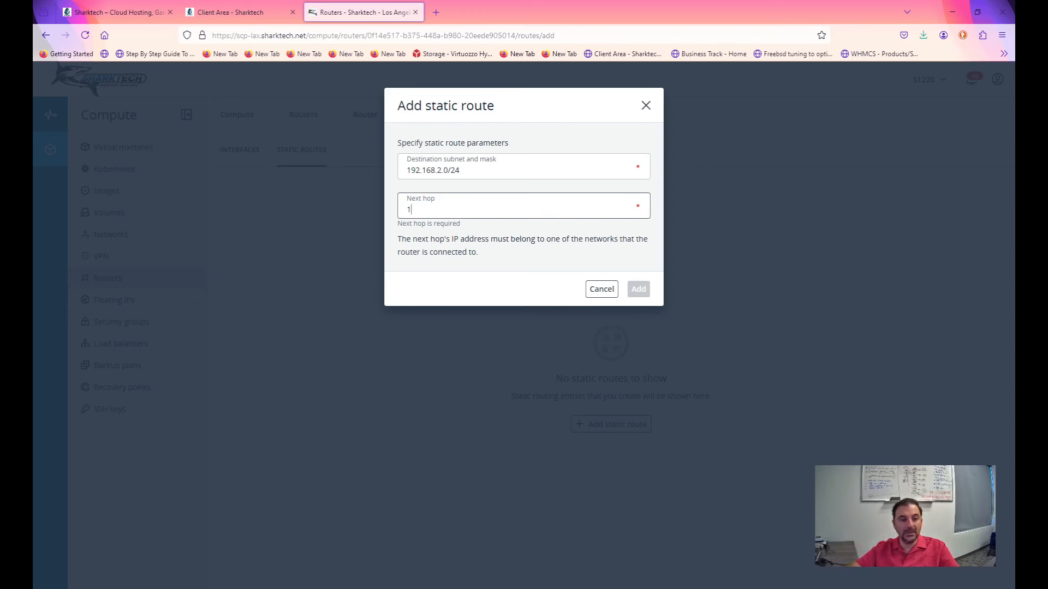
pyautogui.write('92.168')
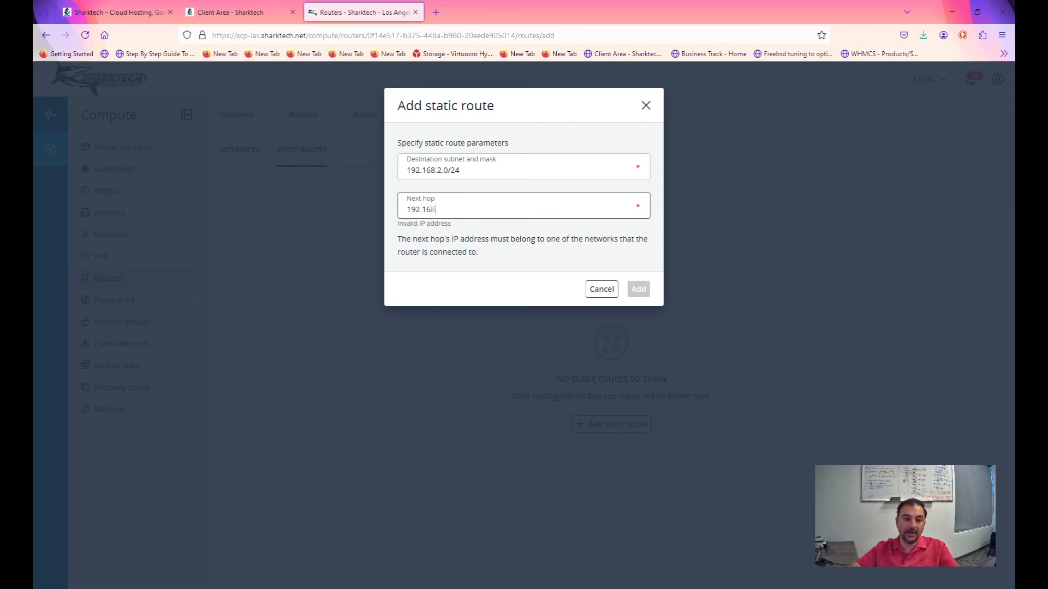
pyautogui.press('BackSpace')
pyautogui.press('BackSpace')
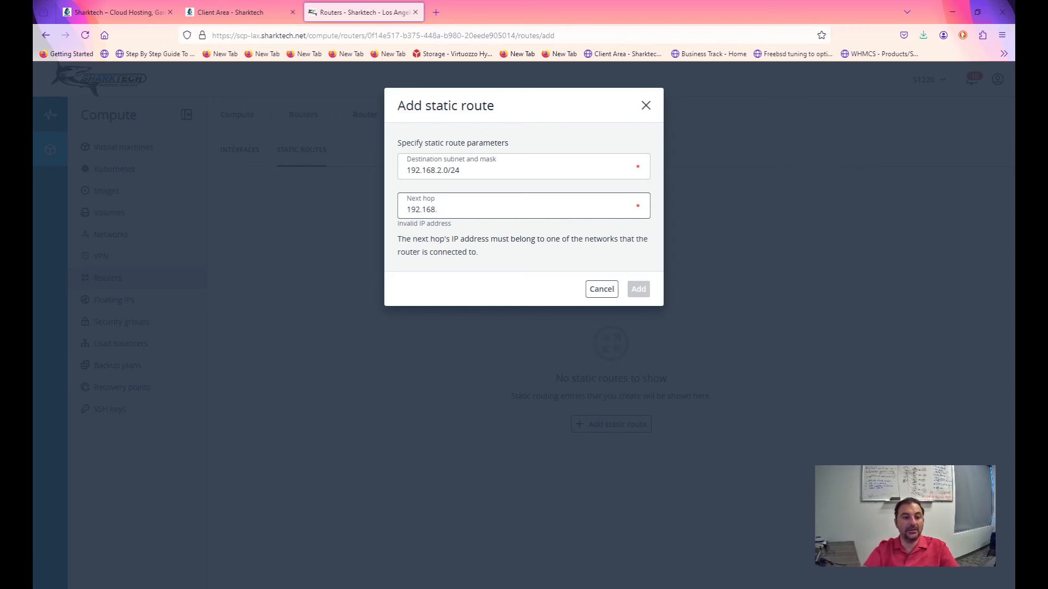
pyautogui.write('0.25')
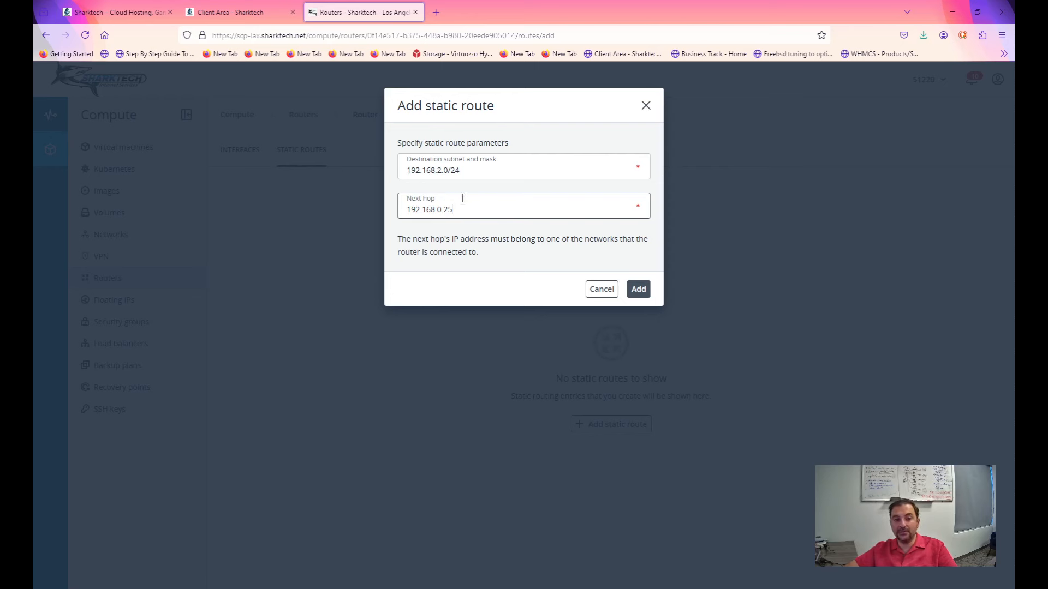
pyautogui.moveTo(463, 209); pyautogui.dragTo(406, 209)
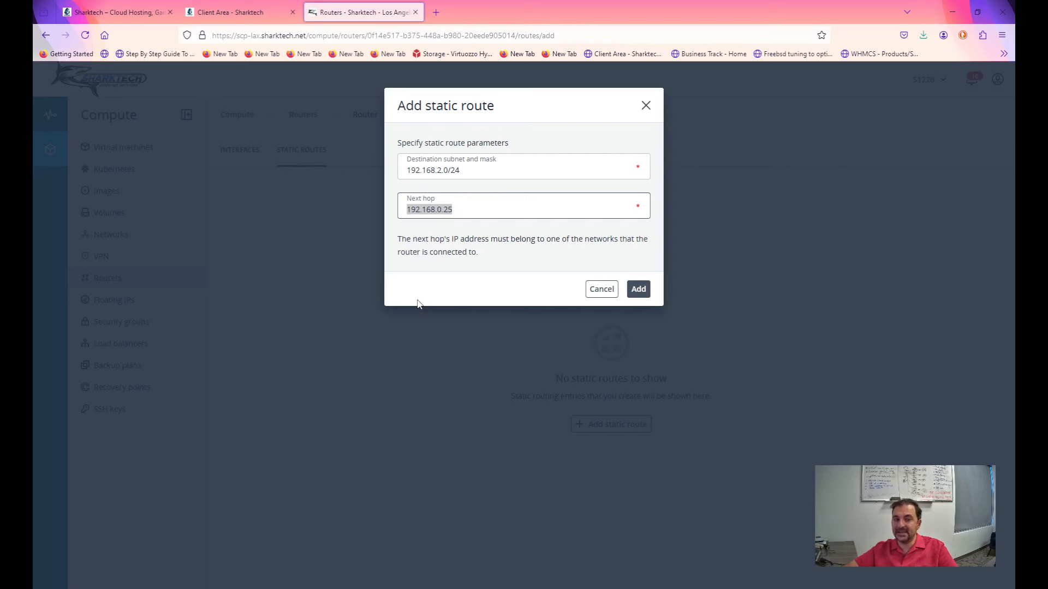
pyautogui.click(633, 295)
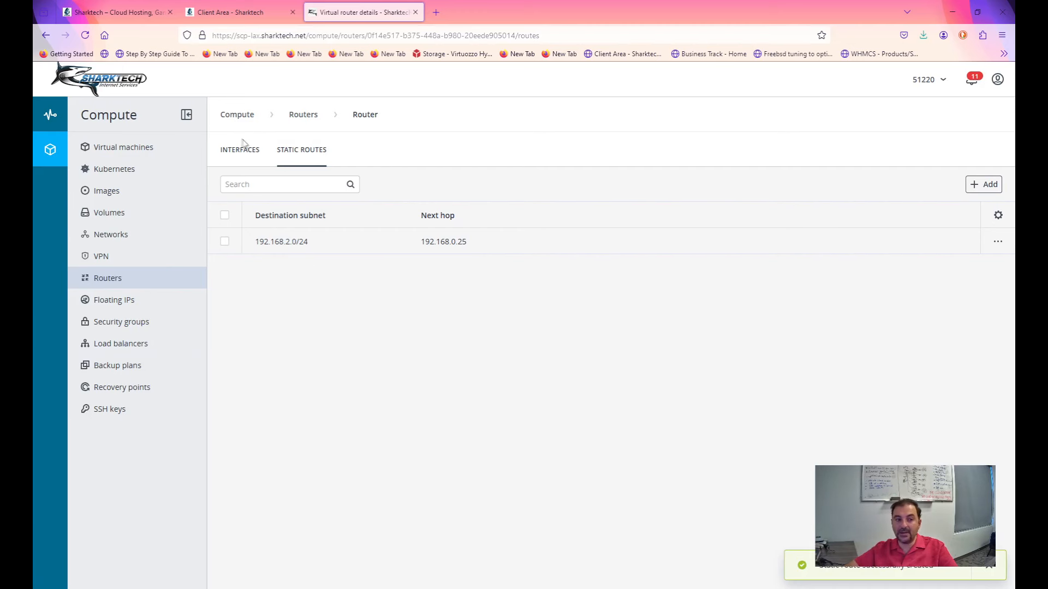
pyautogui.click(252, 152)
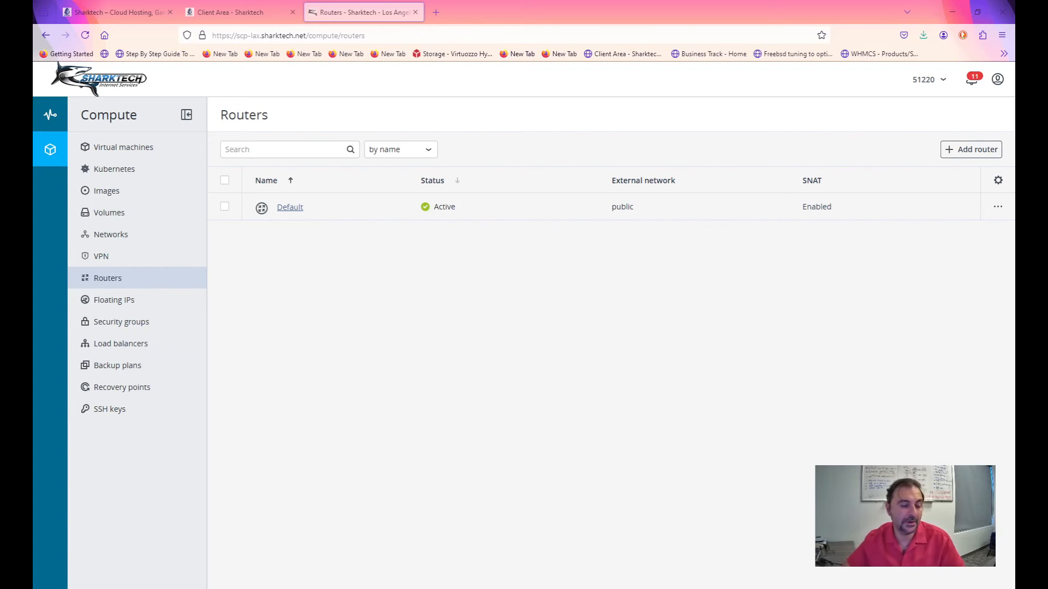
# Start a new VPN connection, name its new IKE policy Demo with the default algorithms, and proceed to the IPsec configuration
pyautogui.click(101, 255)
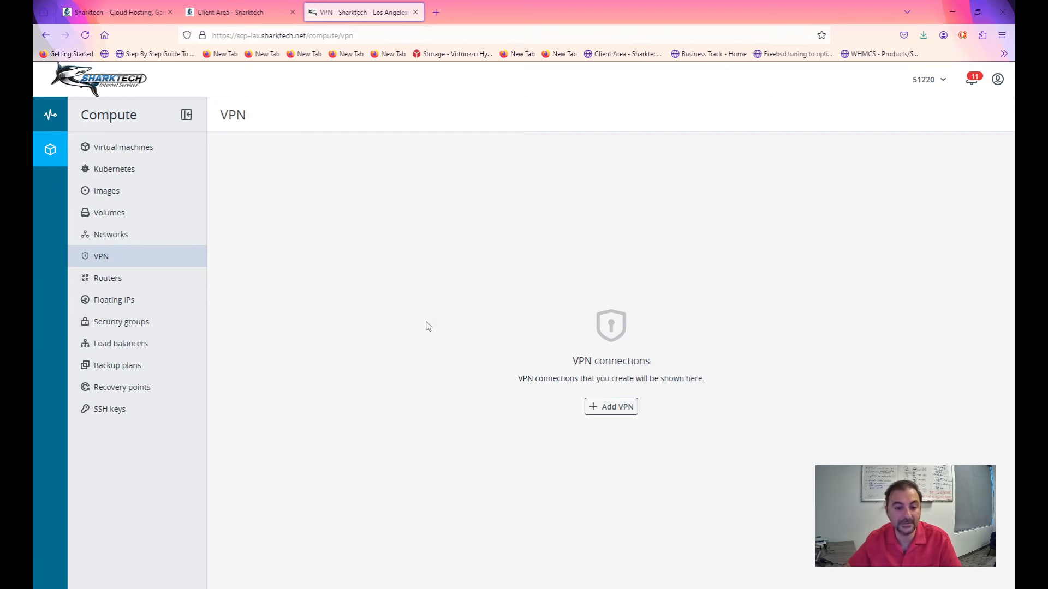
pyautogui.click(610, 407)
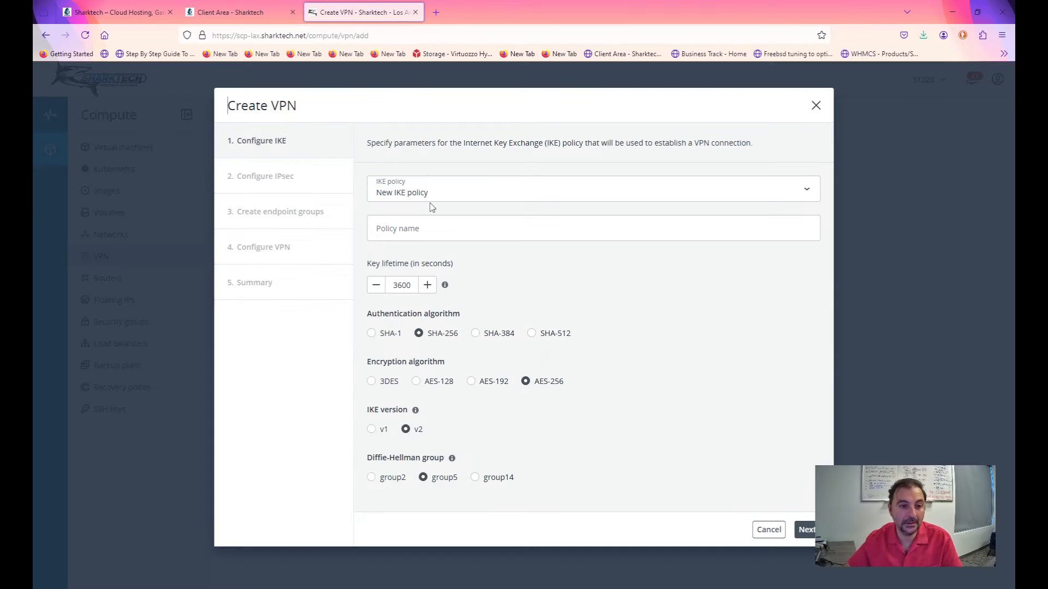
pyautogui.click(444, 202)
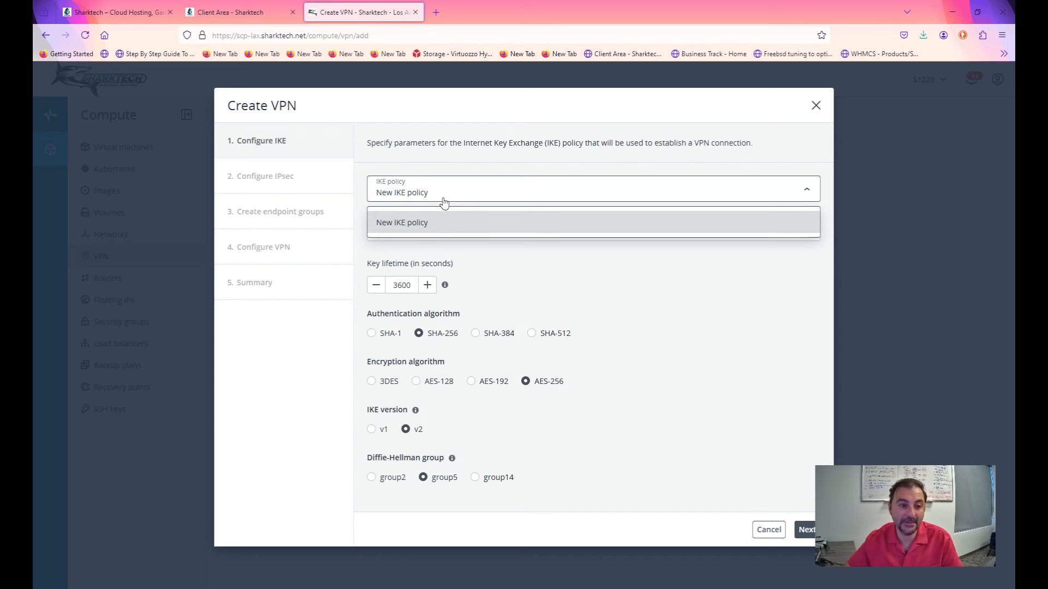
pyautogui.click(443, 203)
pyautogui.click(442, 223)
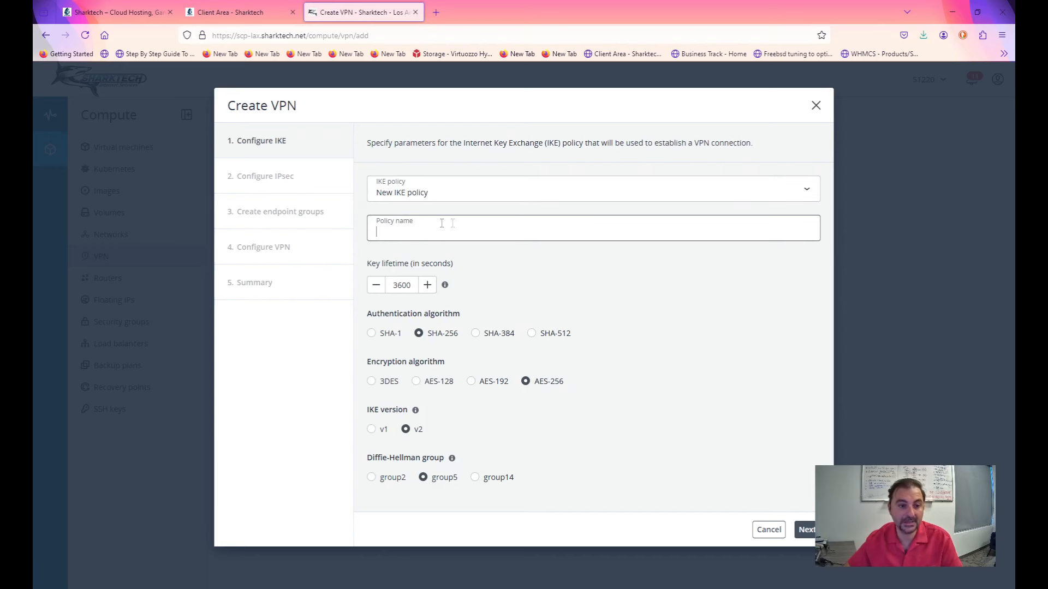
pyautogui.write('Demo')
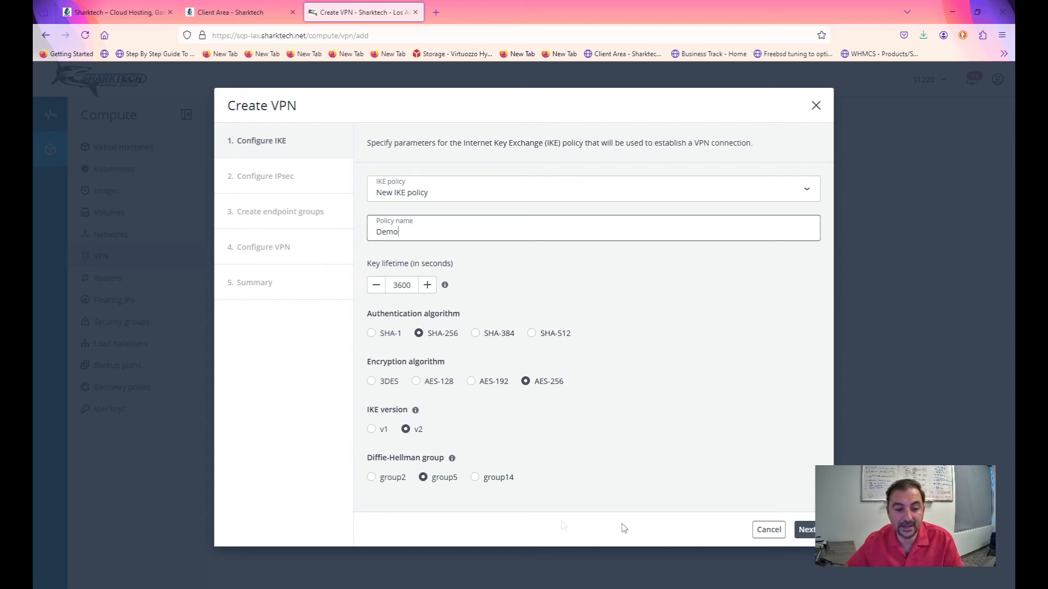
pyautogui.click(804, 535)
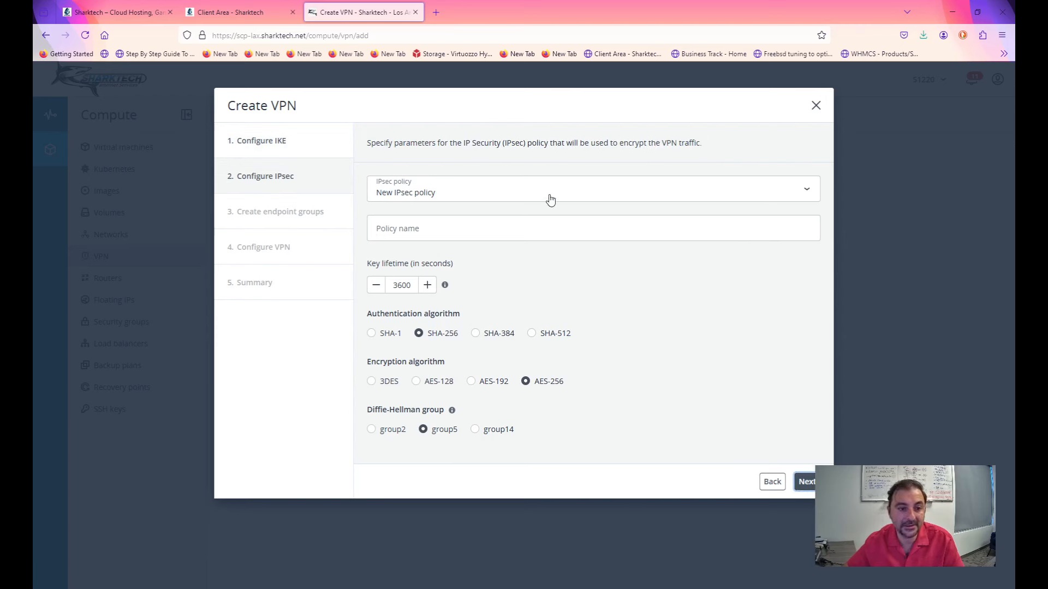
# Name the new IPsec policy Demo, keep its default algorithms, and proceed to the endpoint groups
pyautogui.click(492, 231)
pyautogui.click(522, 195)
pyautogui.click(510, 229)
pyautogui.click(504, 229)
pyautogui.write('Demo')
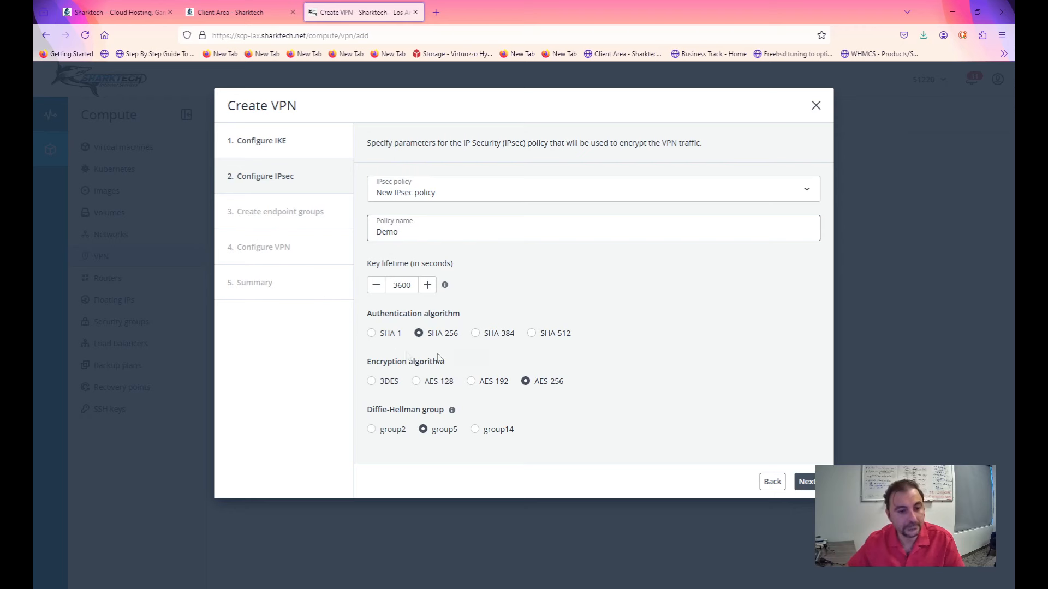
pyautogui.click(809, 485)
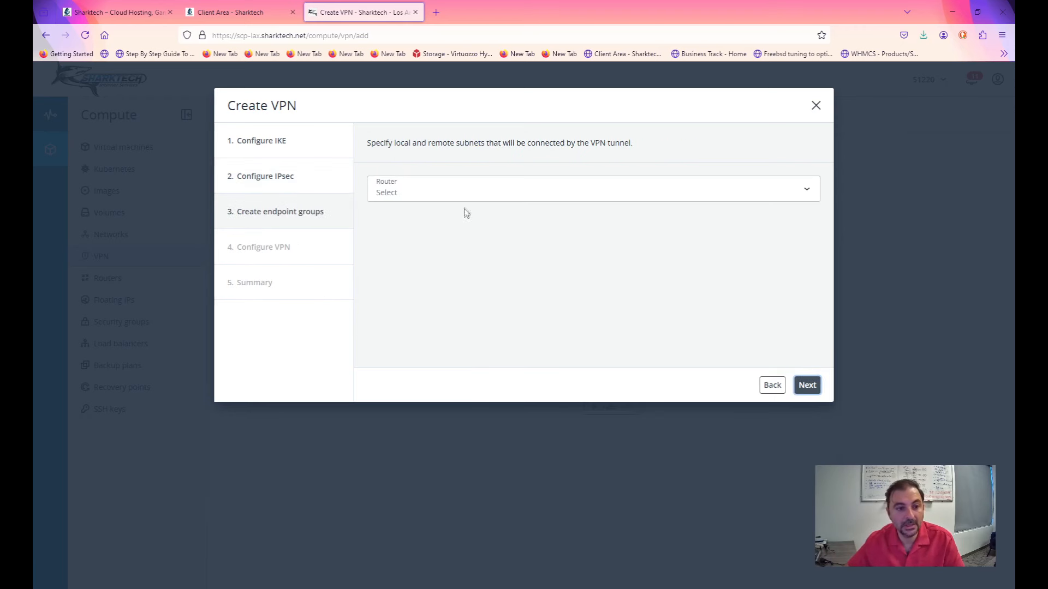
# Choose the Default router and create the local endpoint group Internal with the Private 192.168.0.0/24 subnet
pyautogui.click(477, 204)
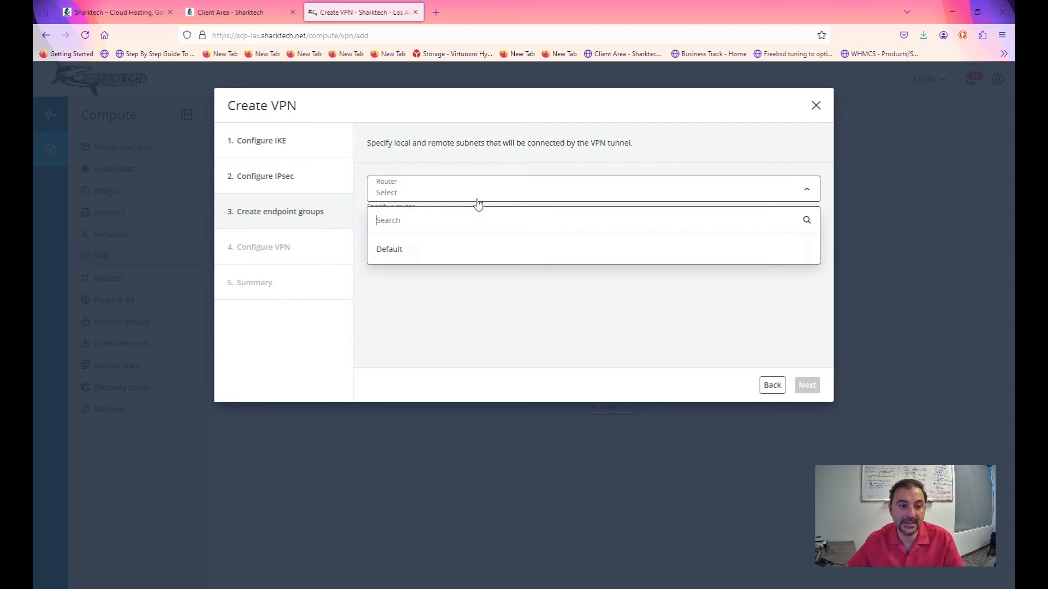
pyautogui.click(493, 249)
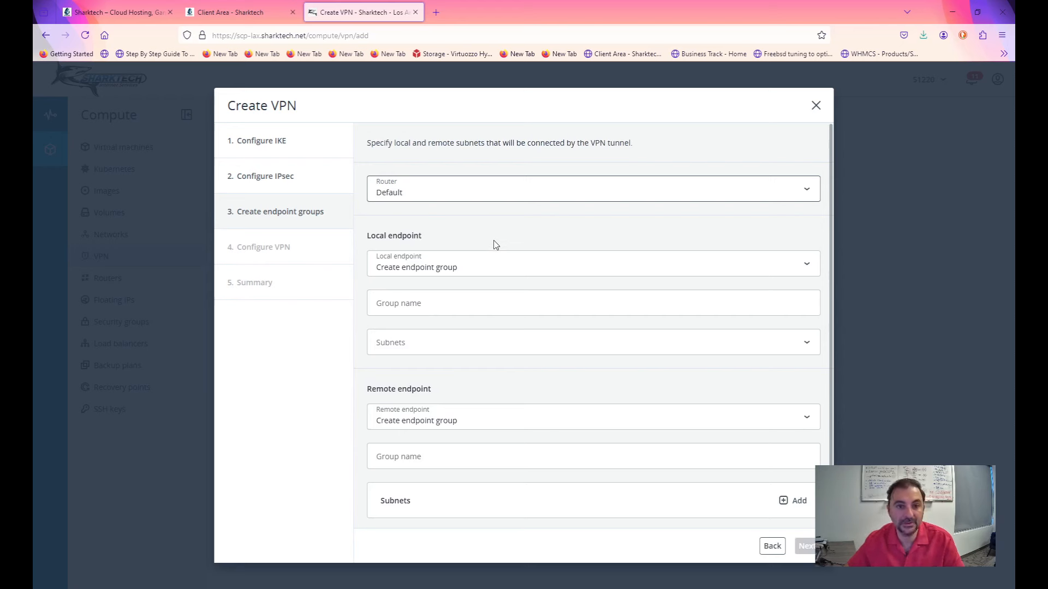
pyautogui.click(456, 267)
pyautogui.click(457, 267)
pyautogui.click(467, 302)
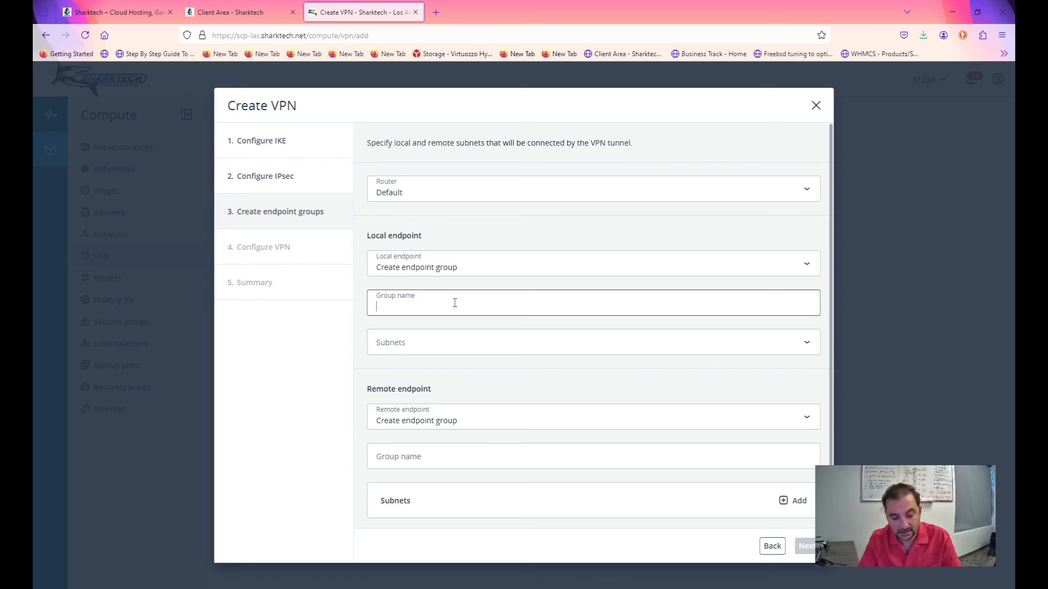
pyautogui.write('Internal')
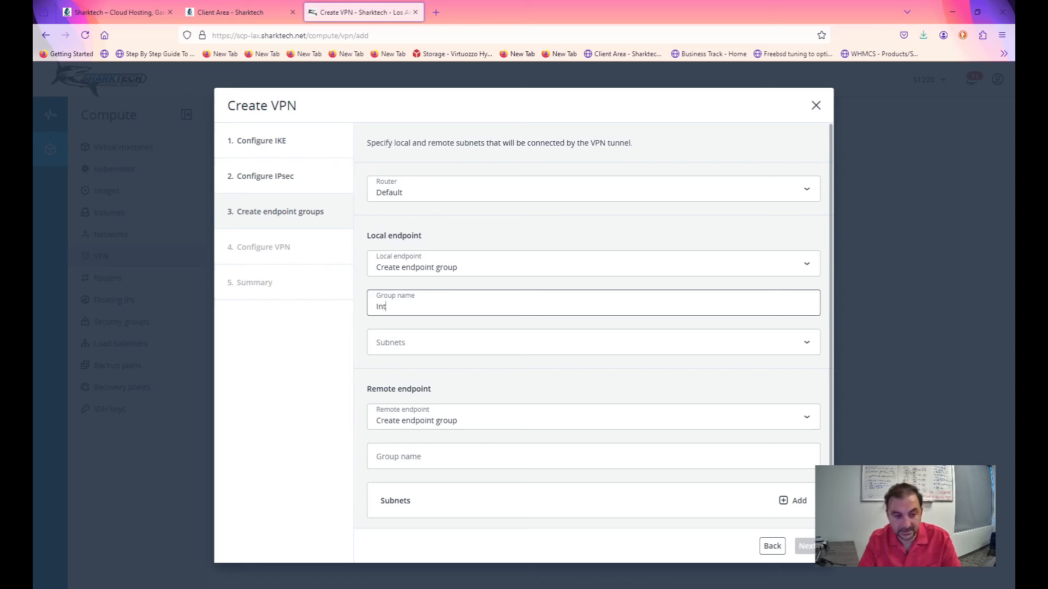
pyautogui.click(480, 344)
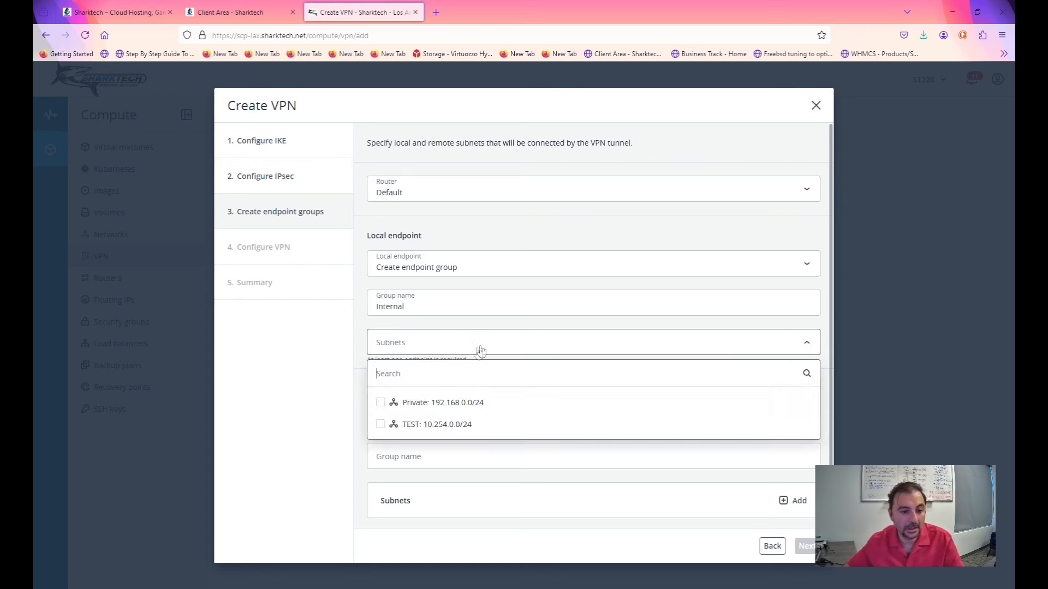
pyautogui.click(381, 403)
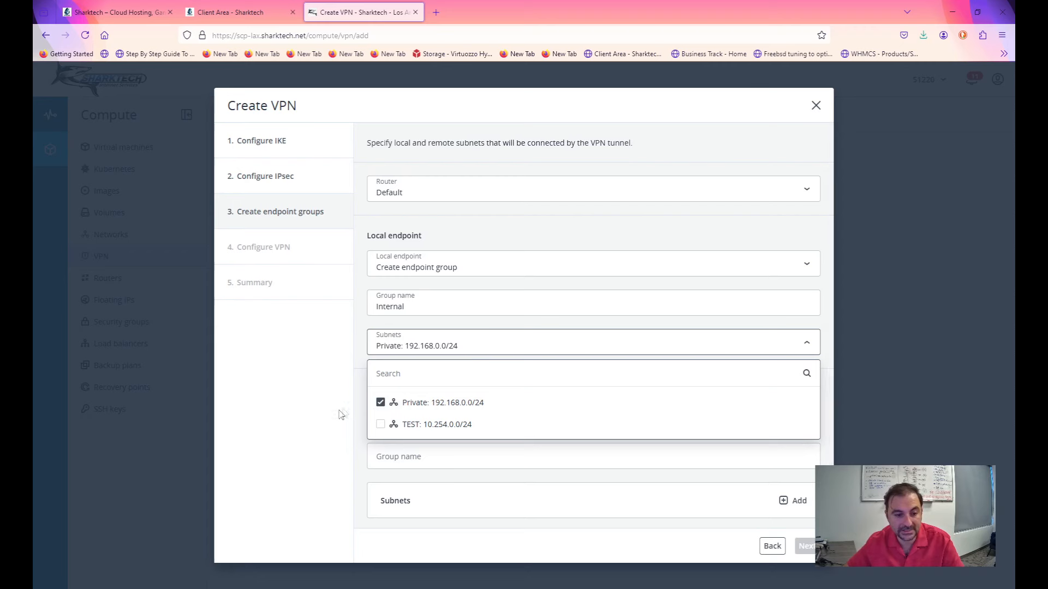
pyautogui.click(323, 422)
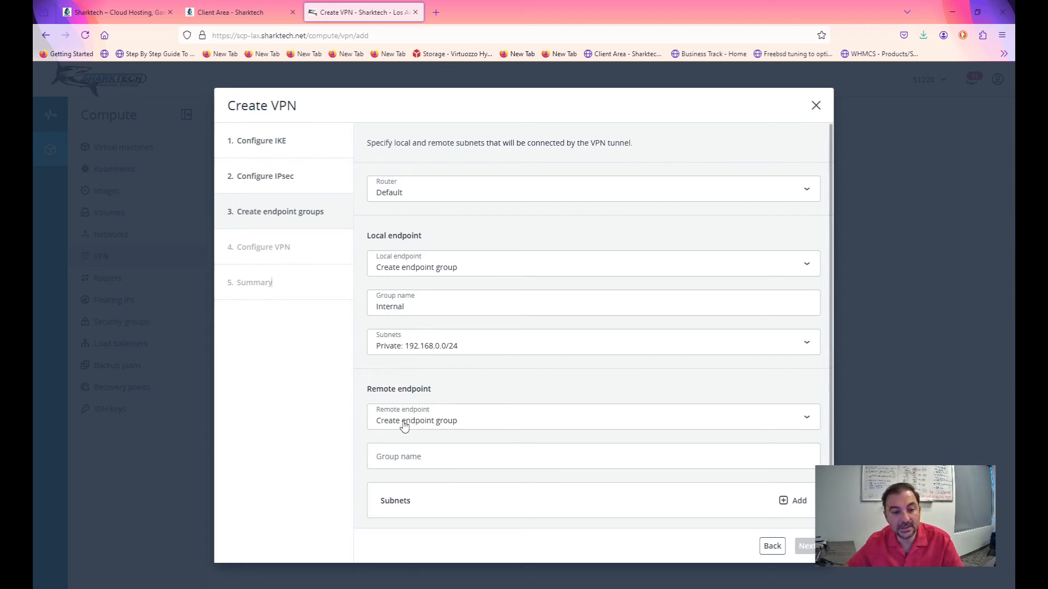
# Create a new remote endpoint group named 192.168.10.0/24
pyautogui.click(475, 460)
pyautogui.click(462, 424)
pyautogui.click(462, 424)
pyautogui.click(533, 451)
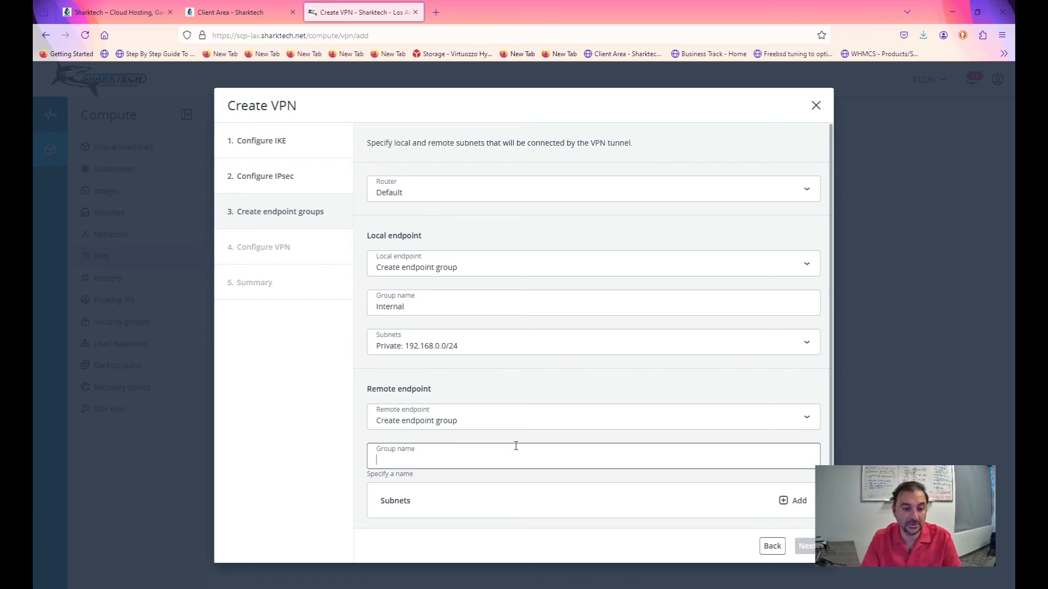
pyautogui.write('192.168')
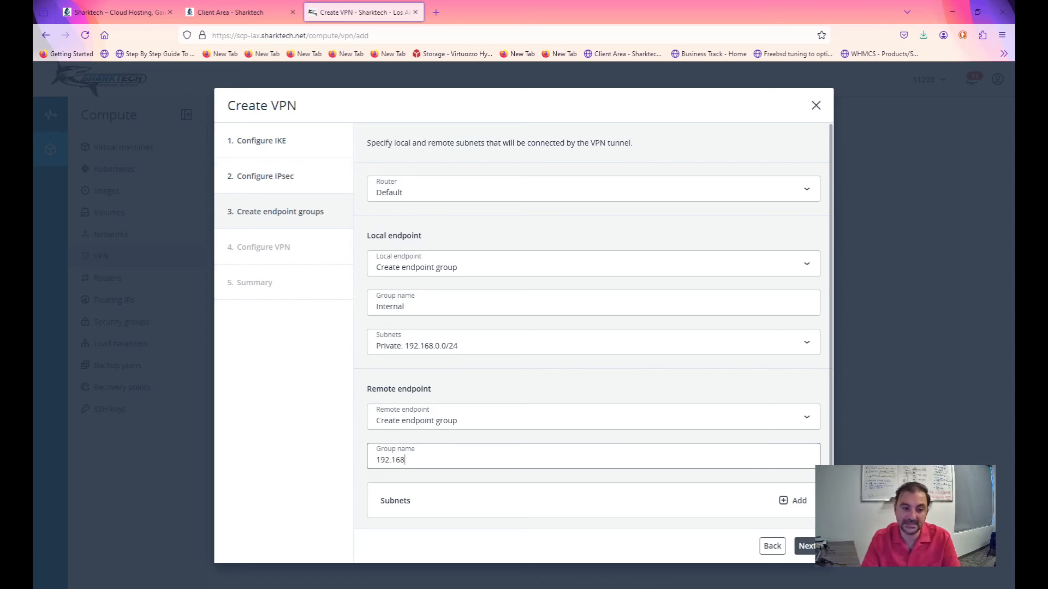
pyautogui.write('.10.0/24')
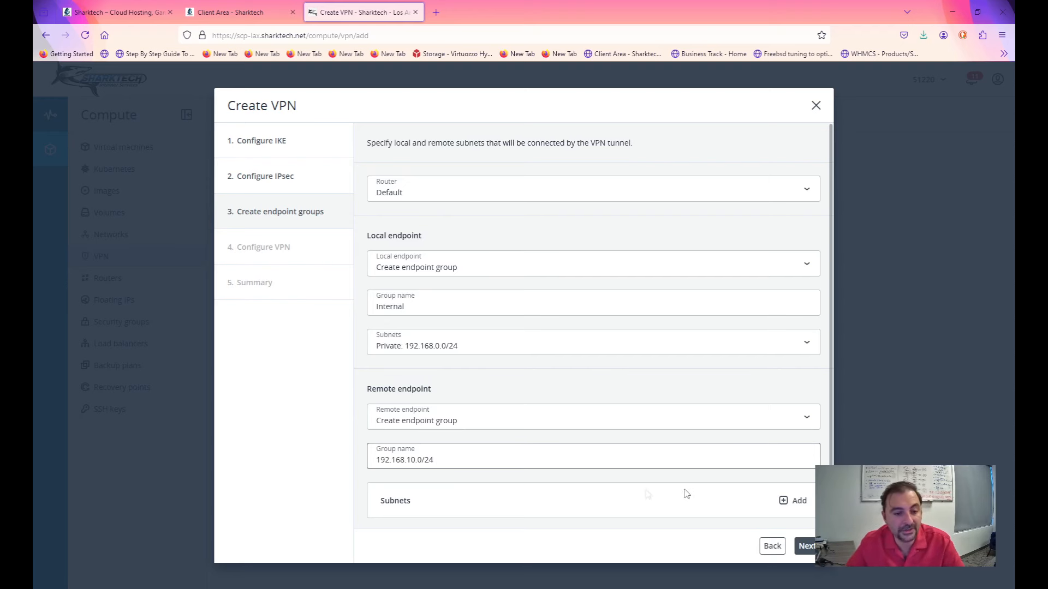
pyautogui.scroll(-1, 493, 482)
# Replace the remote endpoint group's name with Las Vegas
pyautogui.tripleClick(477, 460)
pyautogui.press('BackSpace')
pyautogui.write('L')
pyautogui.press('BackSpace')
pyautogui.write('Las Vegas')
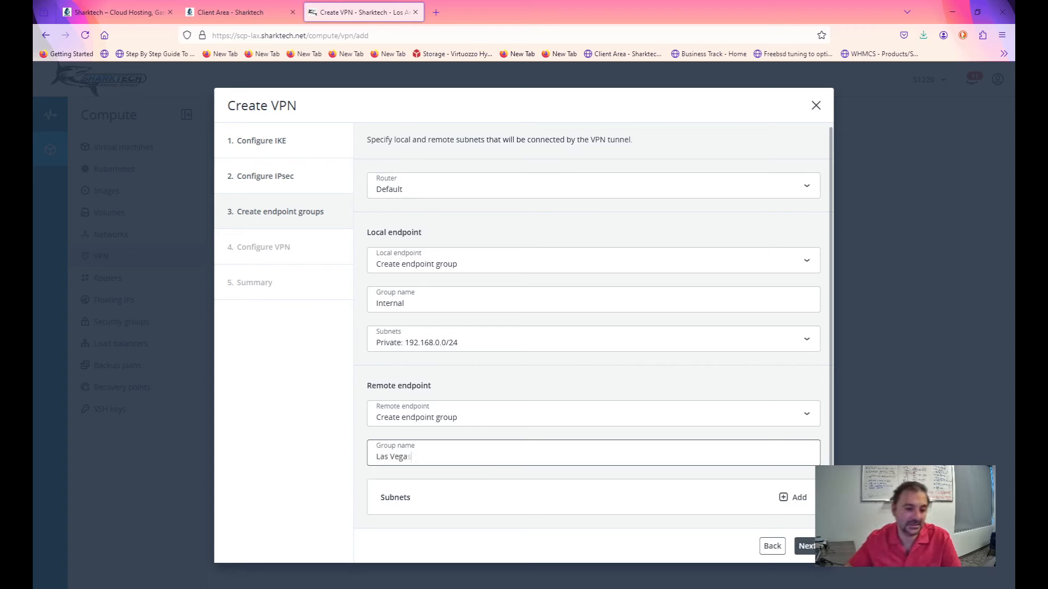
# Add the subnet 192.168.5.0/24 to the remote endpoint group and proceed to the VPN configuration
pyautogui.click(771, 500)
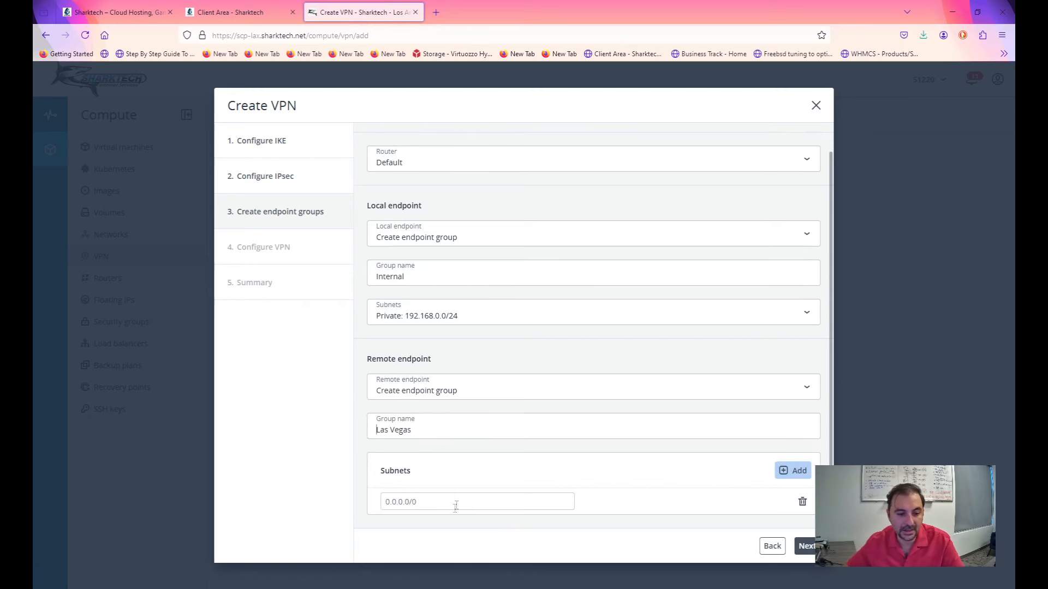
pyautogui.click(455, 503)
pyautogui.write('192.1')
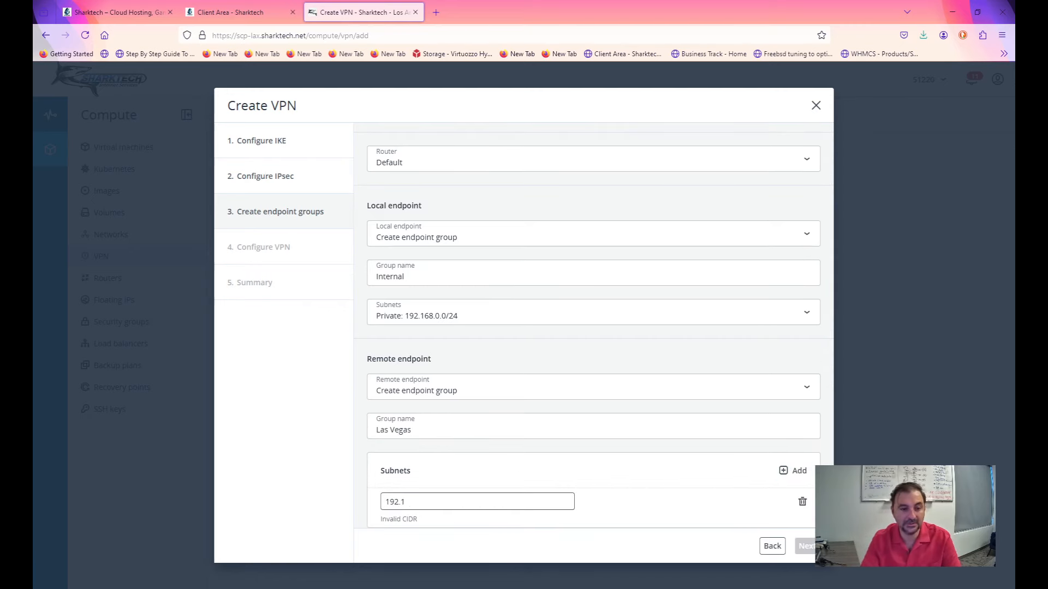
pyautogui.write('68.5.0/')
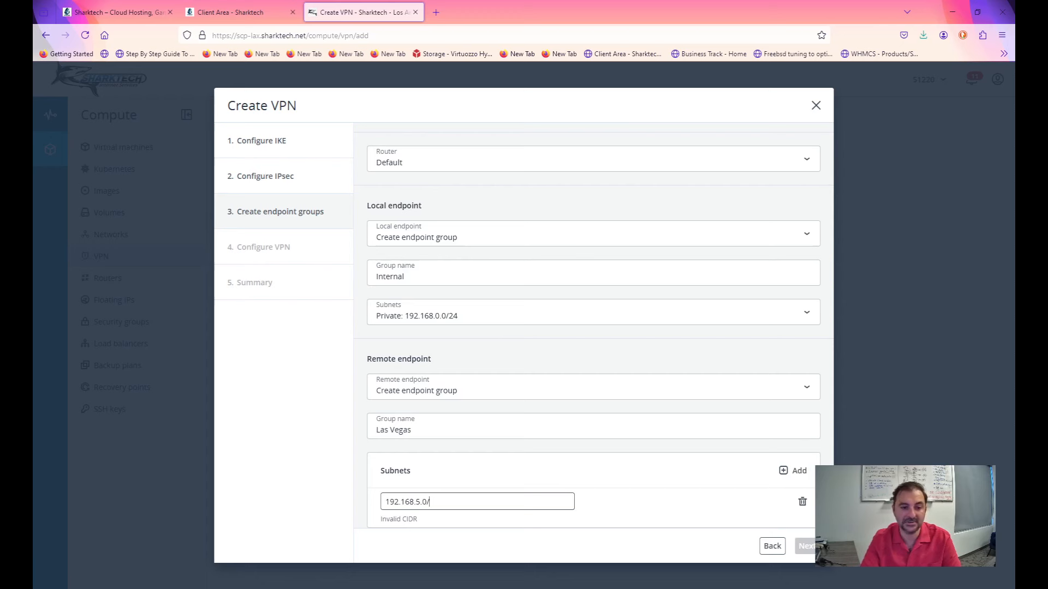
pyautogui.write('24')
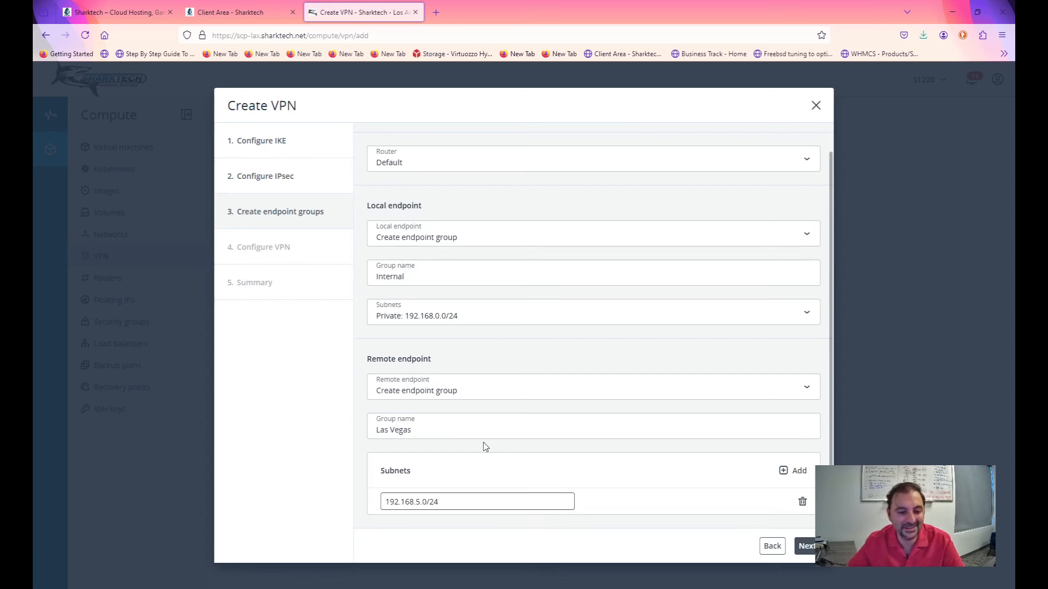
pyautogui.click(802, 545)
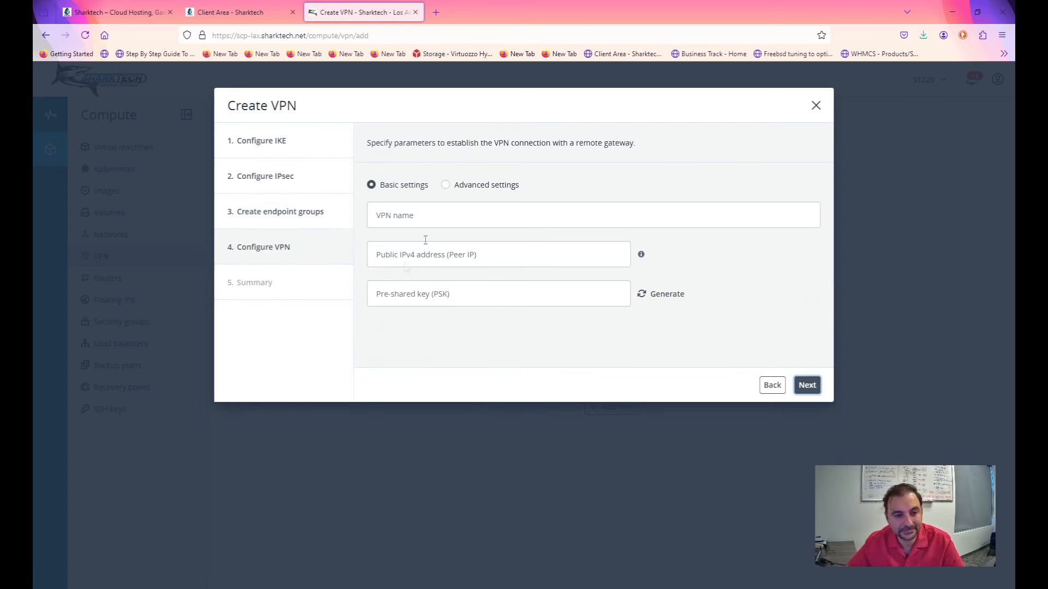
# Name the VPN connection Las Vegas
pyautogui.click(467, 219)
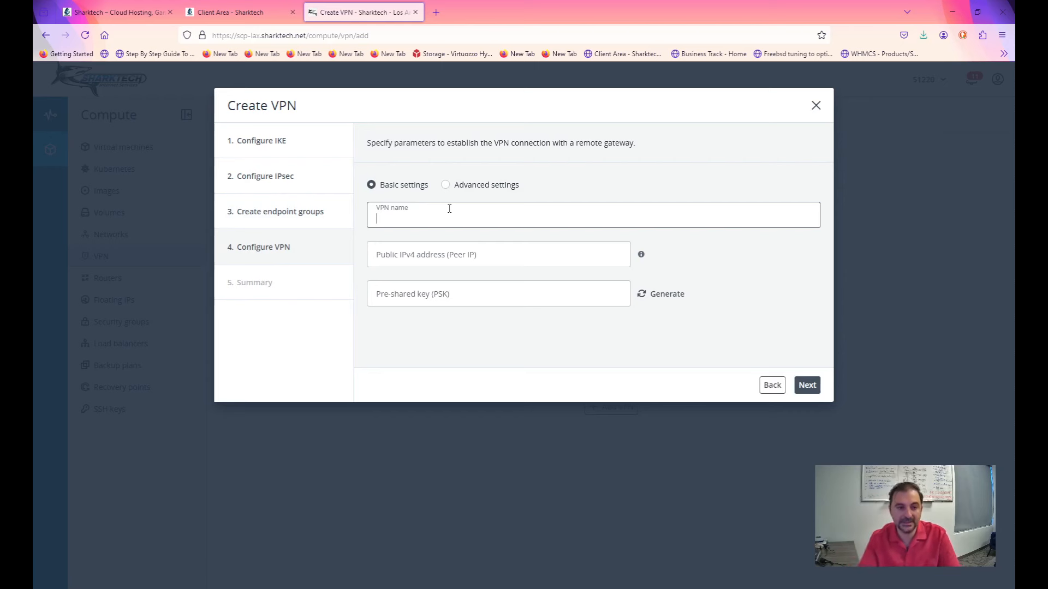
pyautogui.write('Las ')
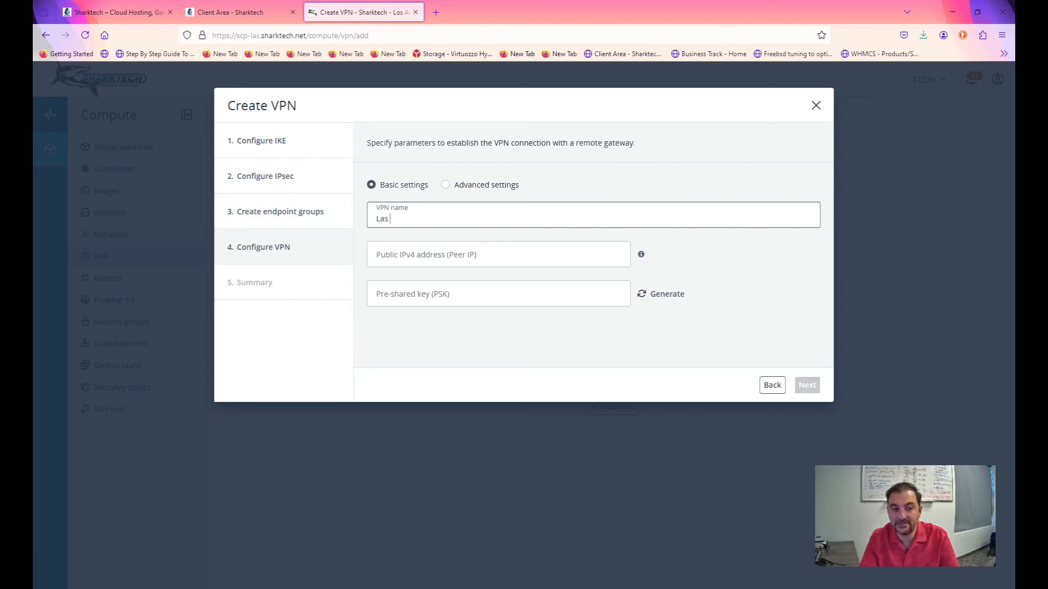
pyautogui.write('Vegas')
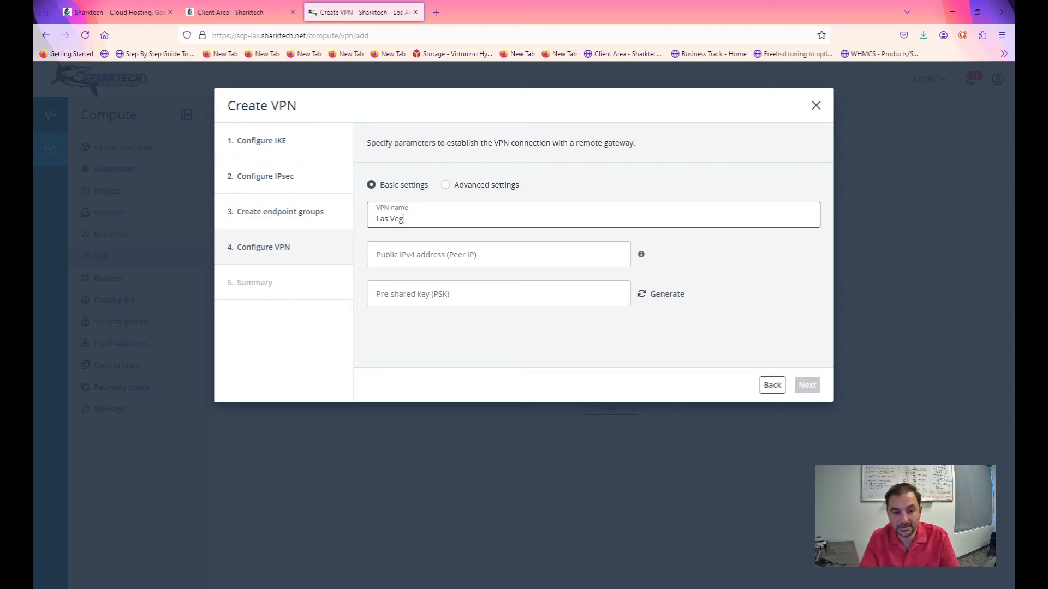
# Examine the VPN's advanced settings, including ID authentication, initiator mode and dead peer detection, and return to the basic settings
pyautogui.click(445, 184)
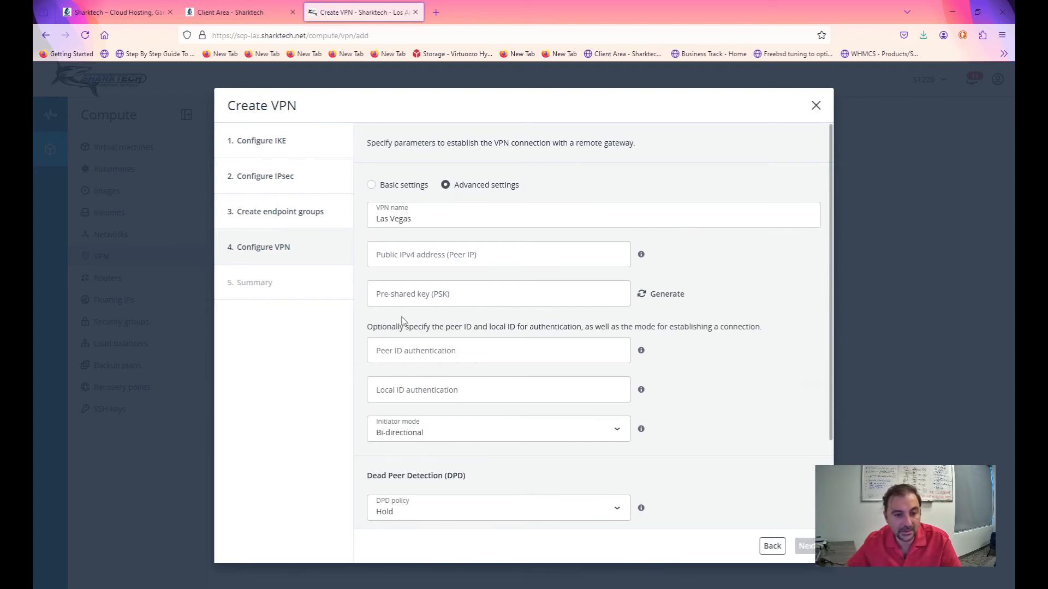
pyautogui.scroll(-2, 405, 322)
pyautogui.scroll(2, 523, 451)
pyautogui.click(394, 188)
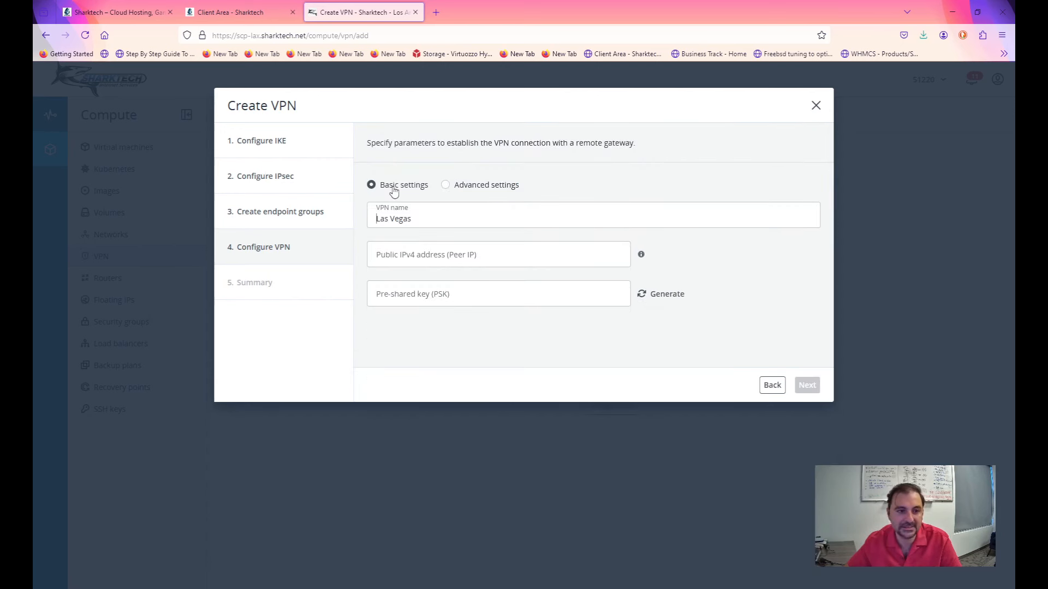
# Set the peer's public IPv4 address to 45.58.125.25, generate a pre-shared key, and proceed to the summary
pyautogui.click(427, 255)
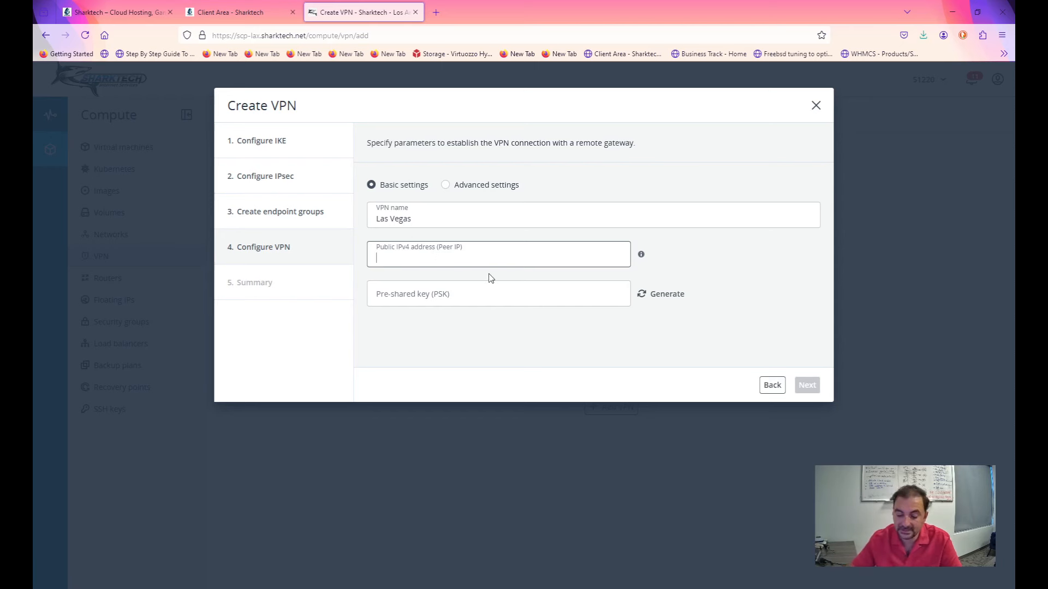
pyautogui.write('45.58.125.25')
pyautogui.press('Tab')
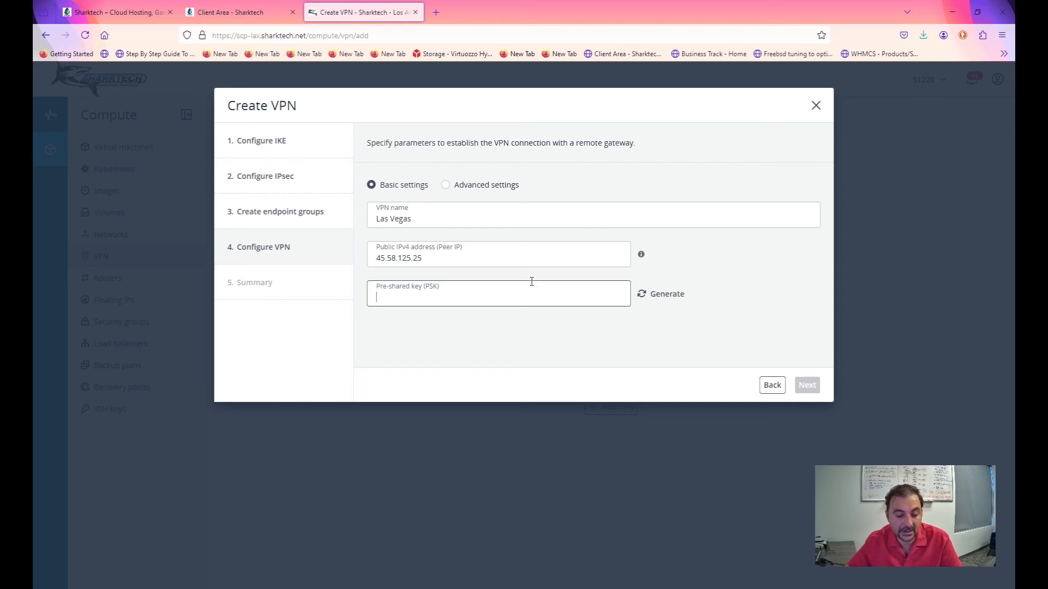
pyautogui.click(663, 294)
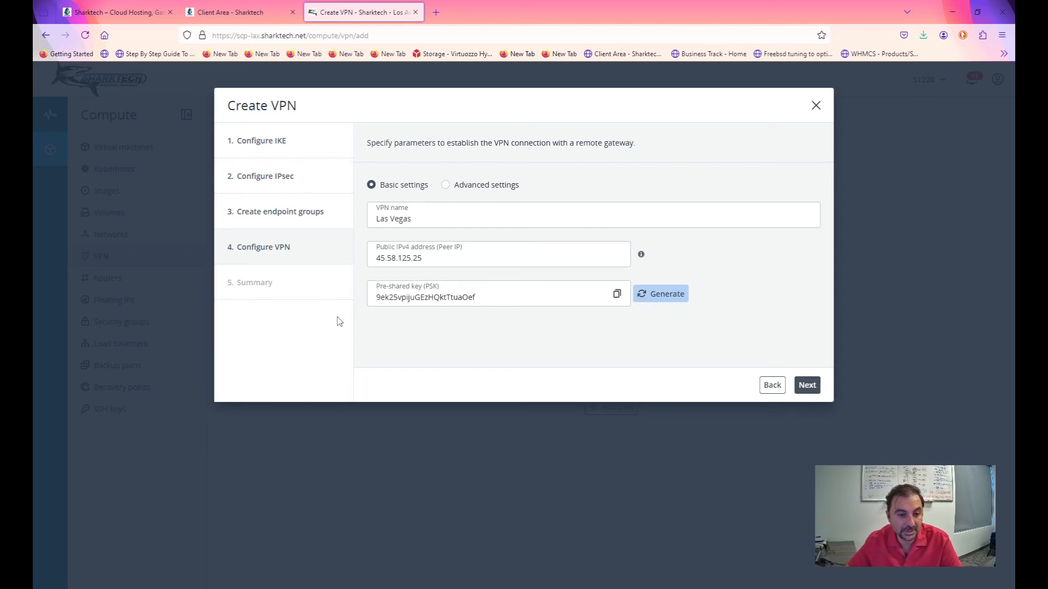
pyautogui.click(816, 389)
# Review the VPN summary, checking the IKE and IPsec policies, router, endpoint groups and peer settings
pyautogui.scroll(-2, 488, 203)
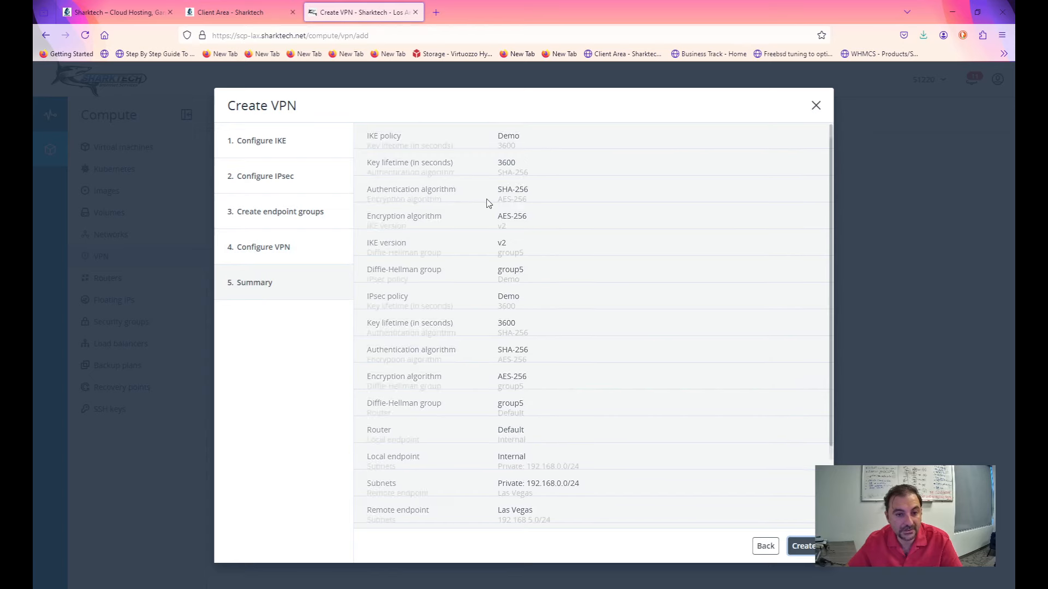
pyautogui.scroll(-1, 487, 203)
pyautogui.scroll(3, 510, 210)
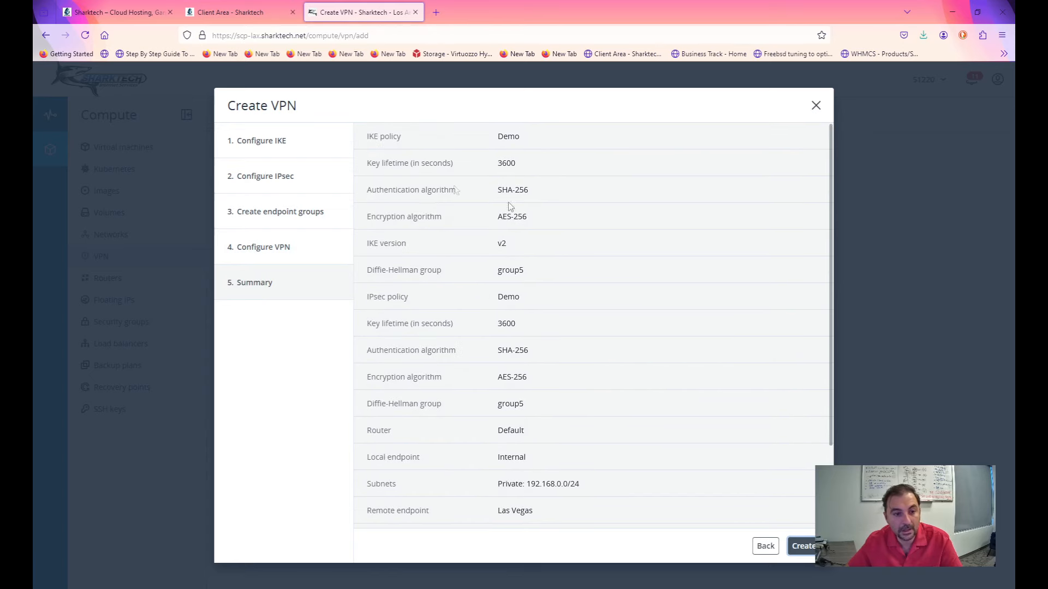
pyautogui.scroll(-3, 463, 198)
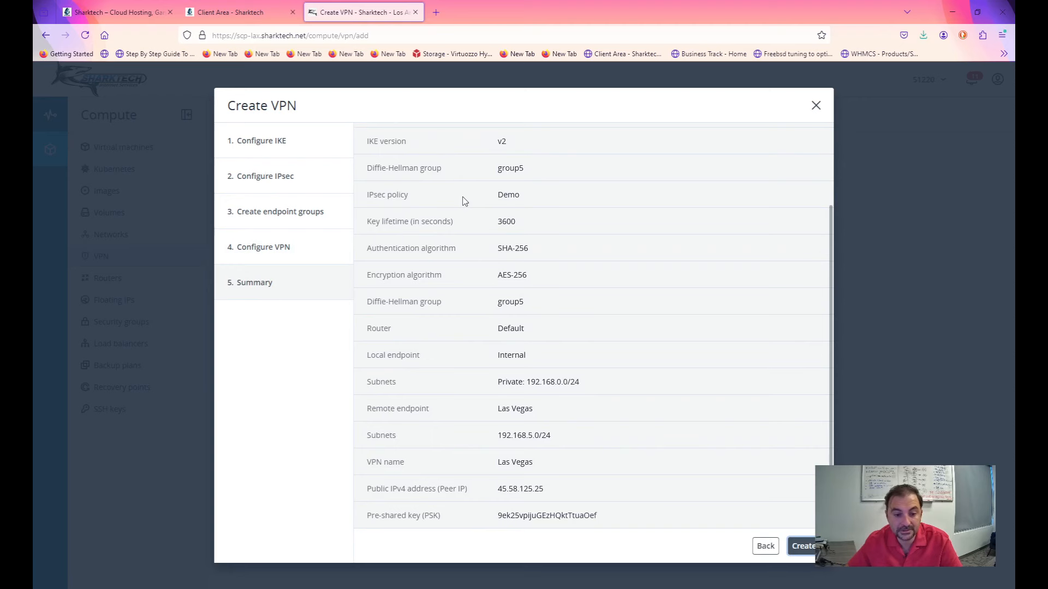
# Create the Las Vegas VPN connection from the summary and check its details from the VPN list
pyautogui.scroll(3, 491, 299)
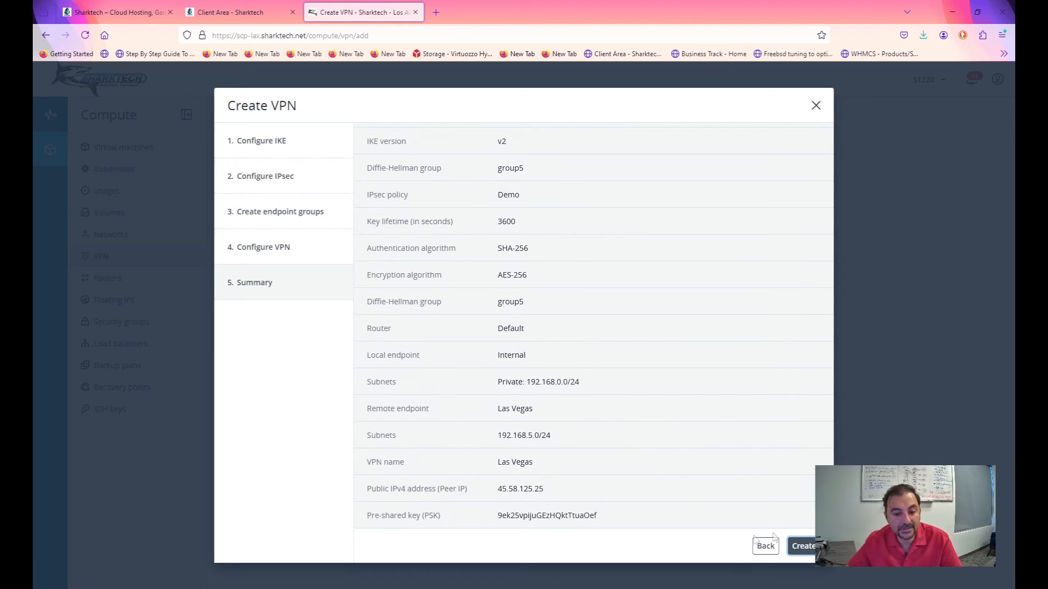
pyautogui.click(801, 546)
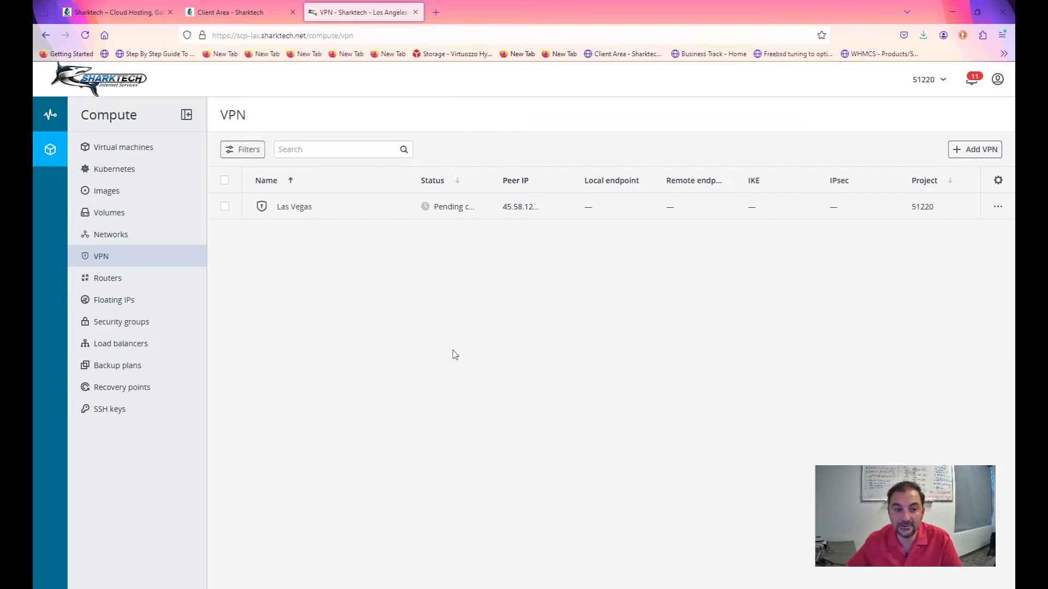
pyautogui.click(381, 216)
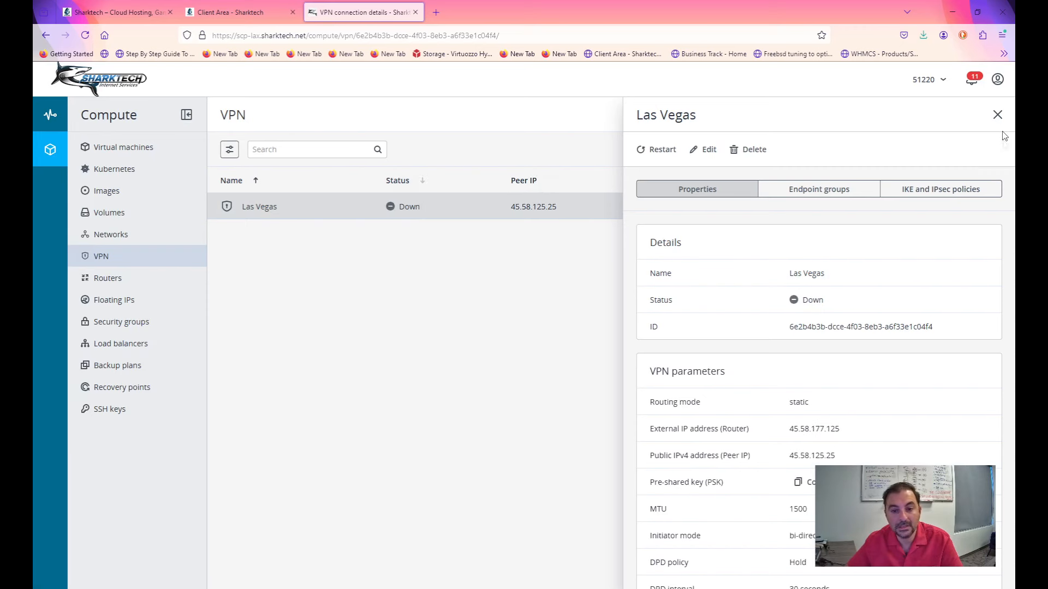
pyautogui.click(998, 115)
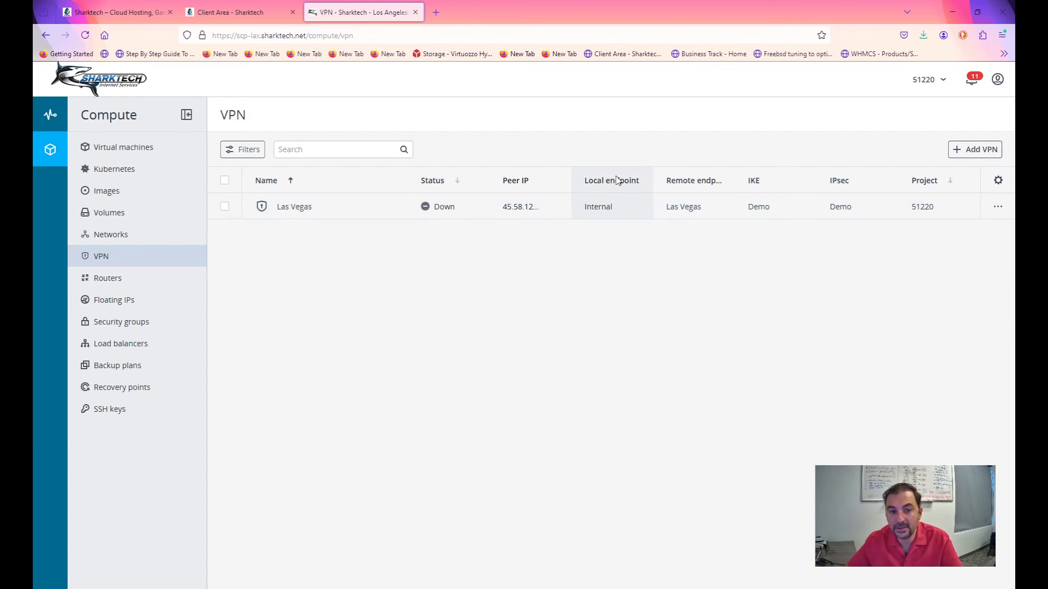
# Widen the Peer IP column in the VPN list, and copy the pre-shared key from the Las Vegas connection's properties
pyautogui.moveTo(571, 179); pyautogui.dragTo(679, 180)
pyautogui.click(716, 212)
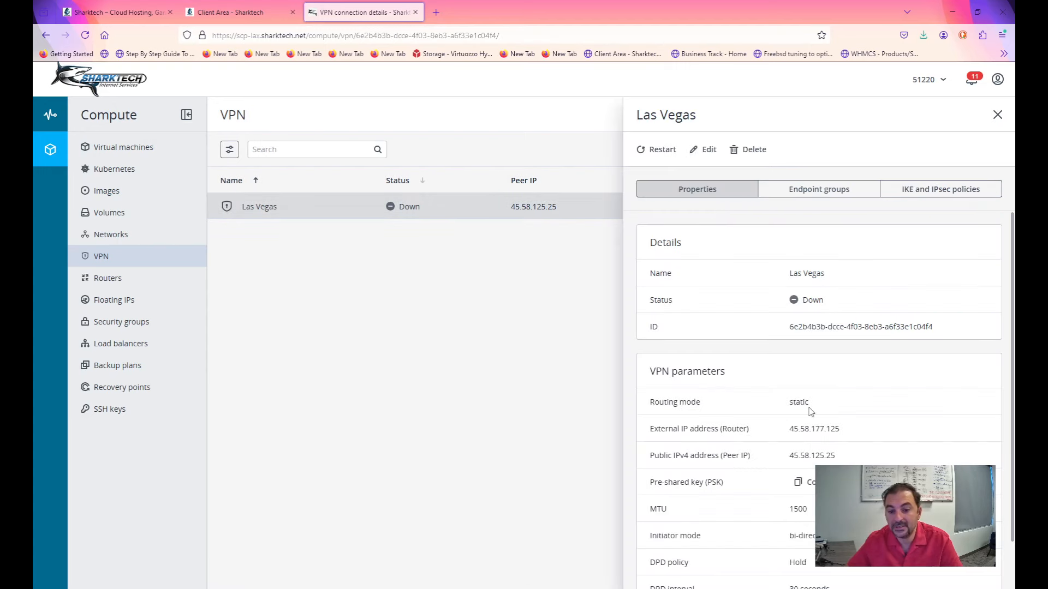
pyautogui.scroll(-3, 759, 398)
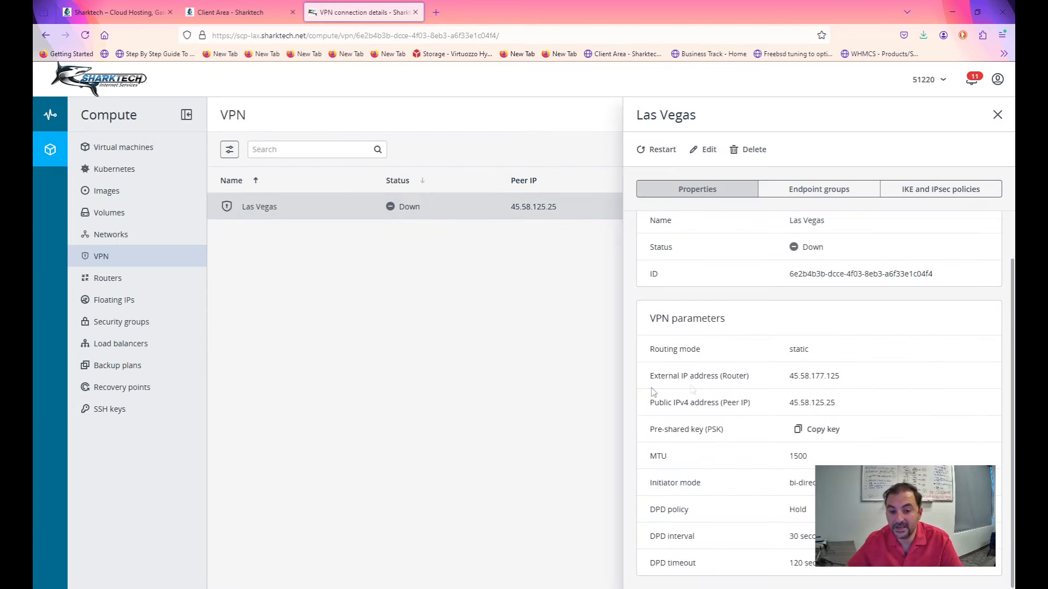
pyautogui.moveTo(789, 378); pyautogui.dragTo(841, 376)
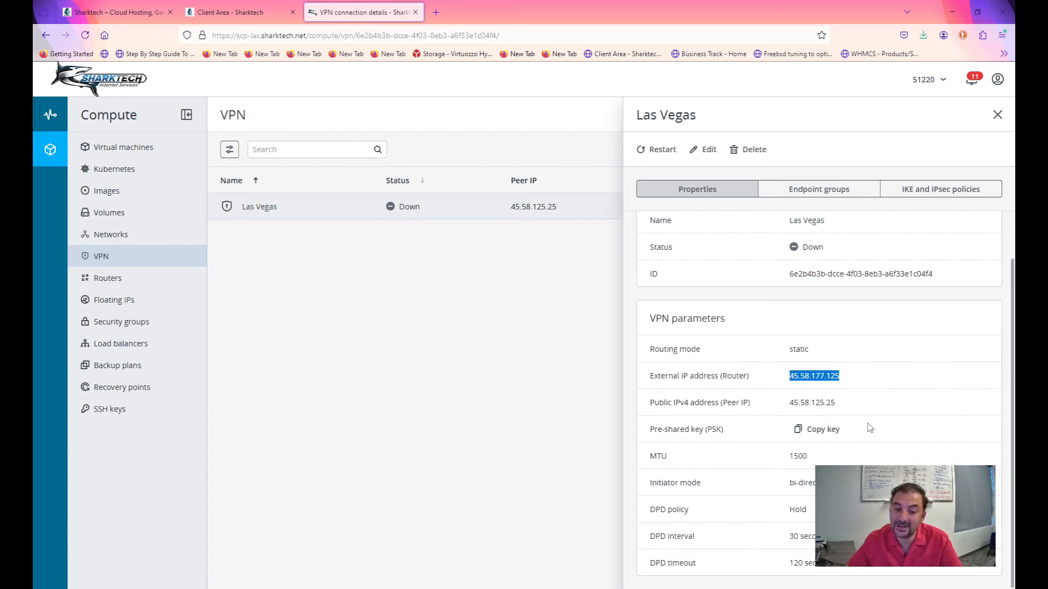
pyautogui.click(825, 432)
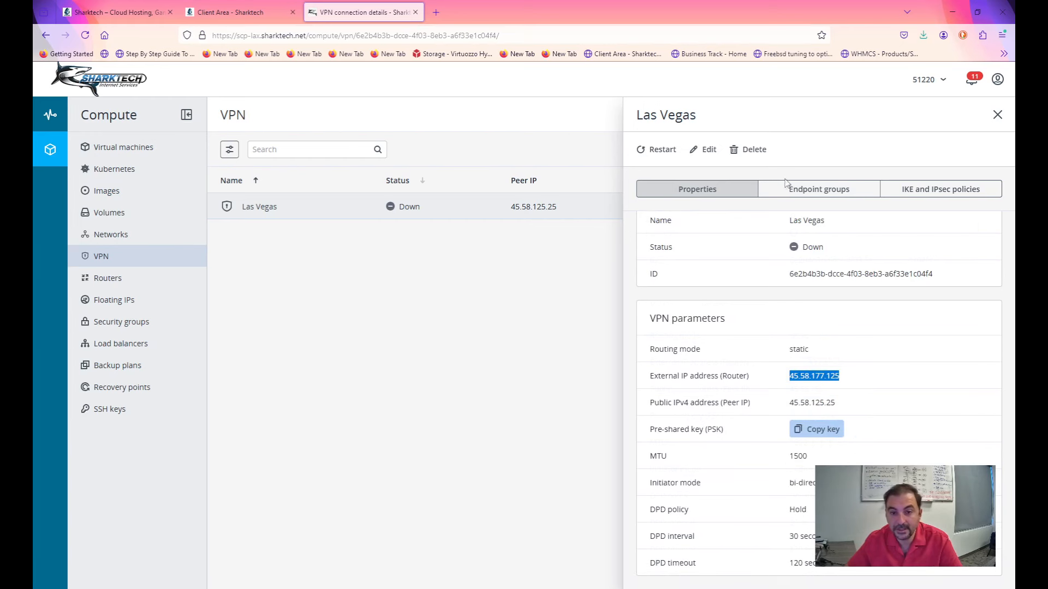
# Review the Las Vegas VPN's endpoint groups and its IKE and IPsec policies, and close its details
pyautogui.click(793, 198)
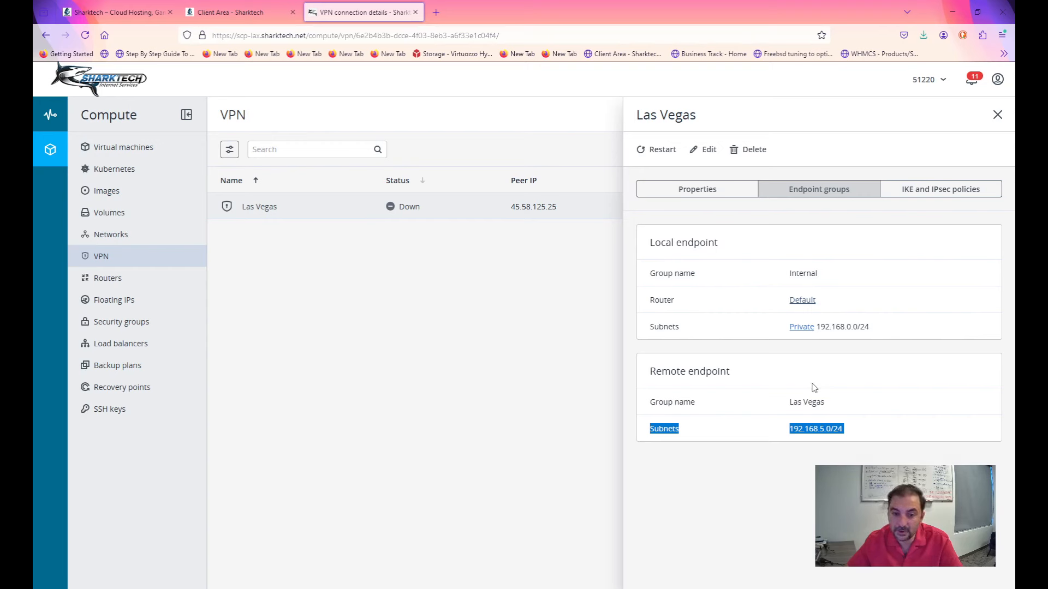
pyautogui.click(953, 191)
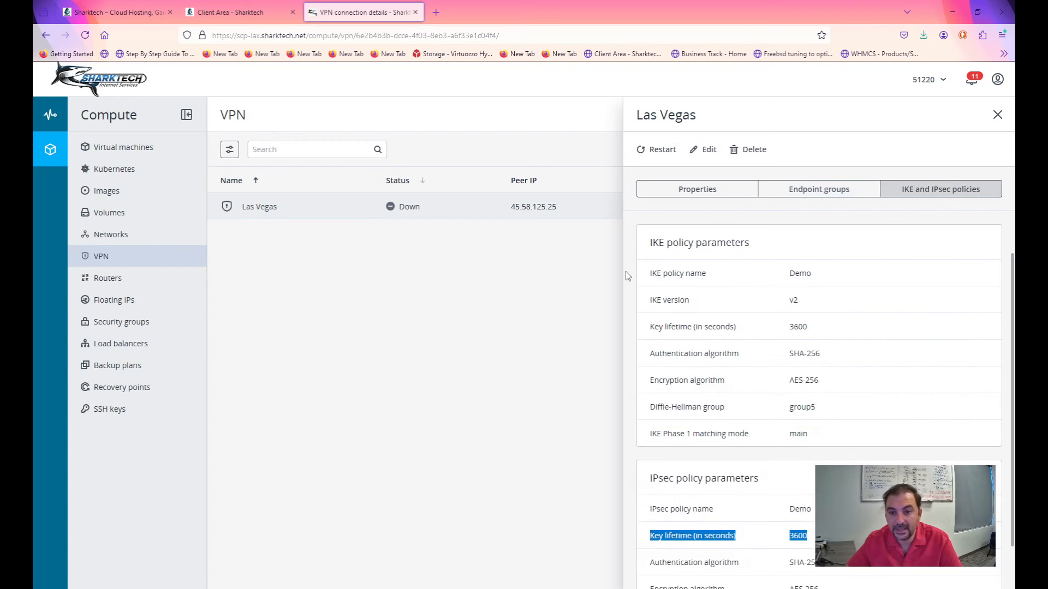
pyautogui.scroll(-2, 715, 280)
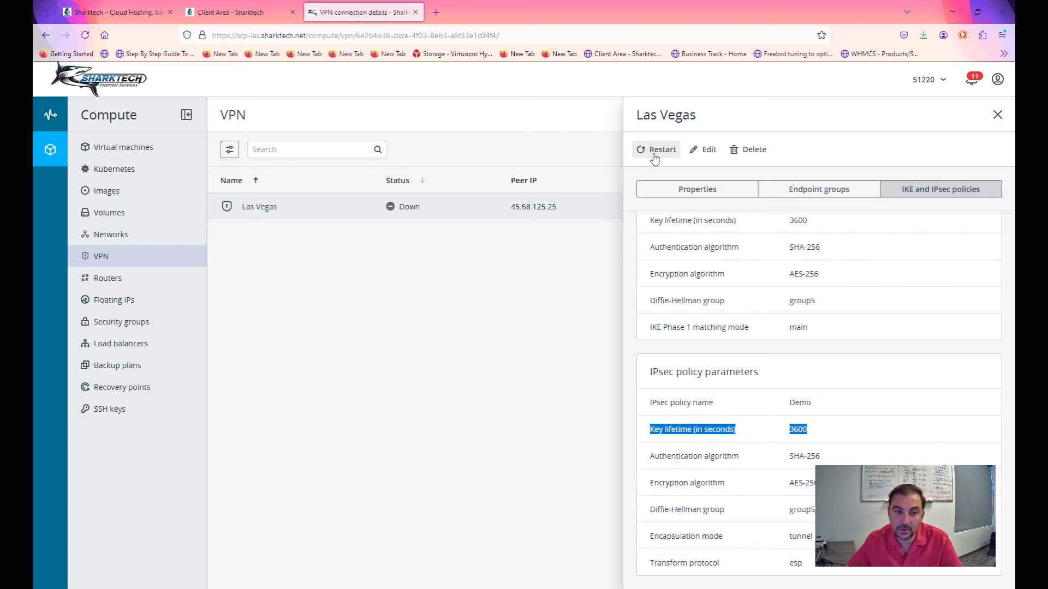
pyautogui.click(998, 117)
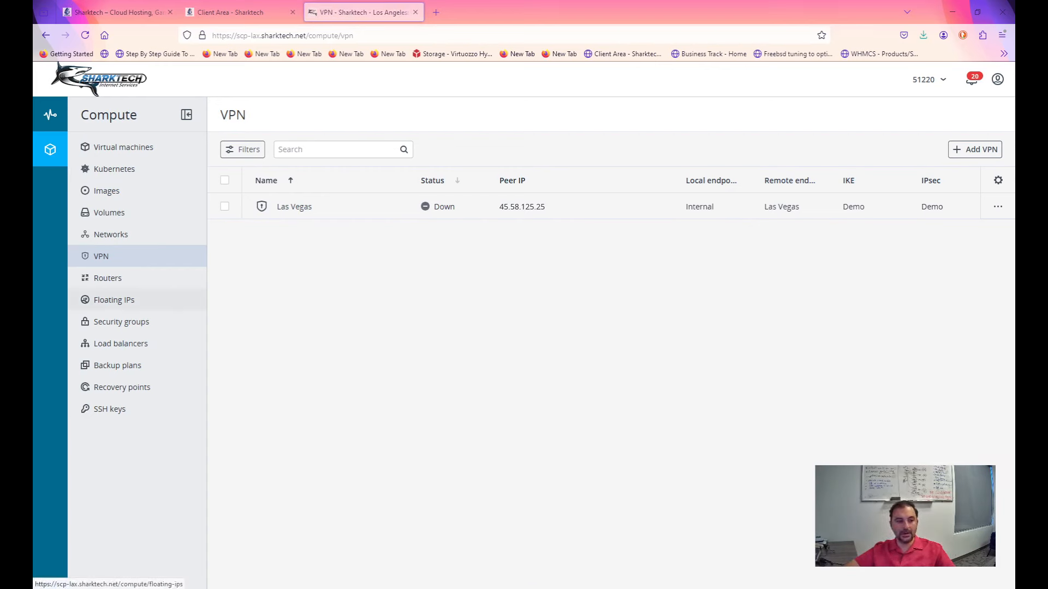
# Add a floating IP from the public network, assigned to the first listed DEMO VM's primary address 192.168.0.223, and refresh the list
pyautogui.click(114, 299)
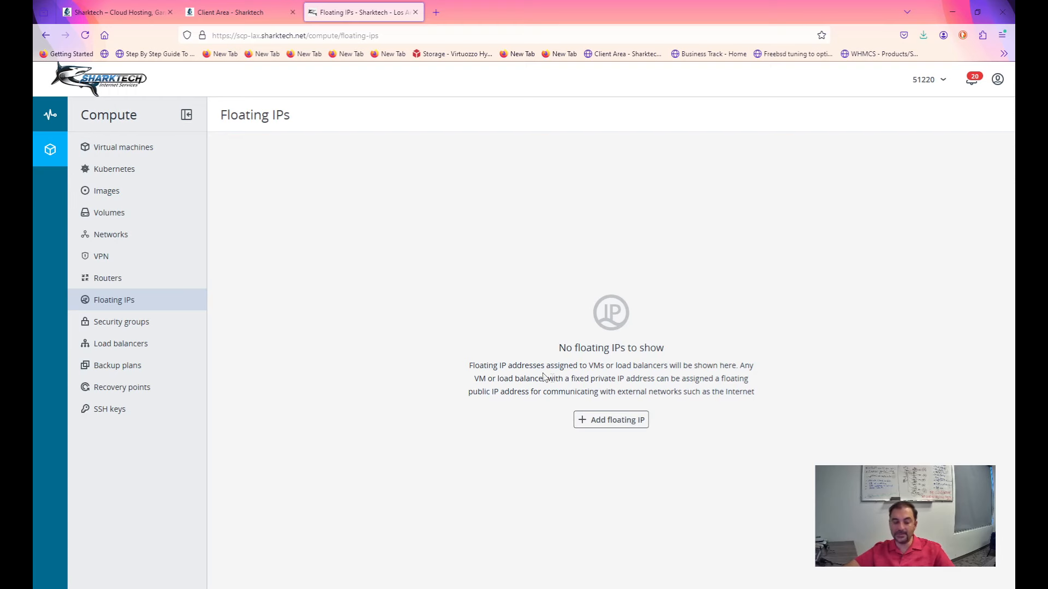
pyautogui.click(597, 421)
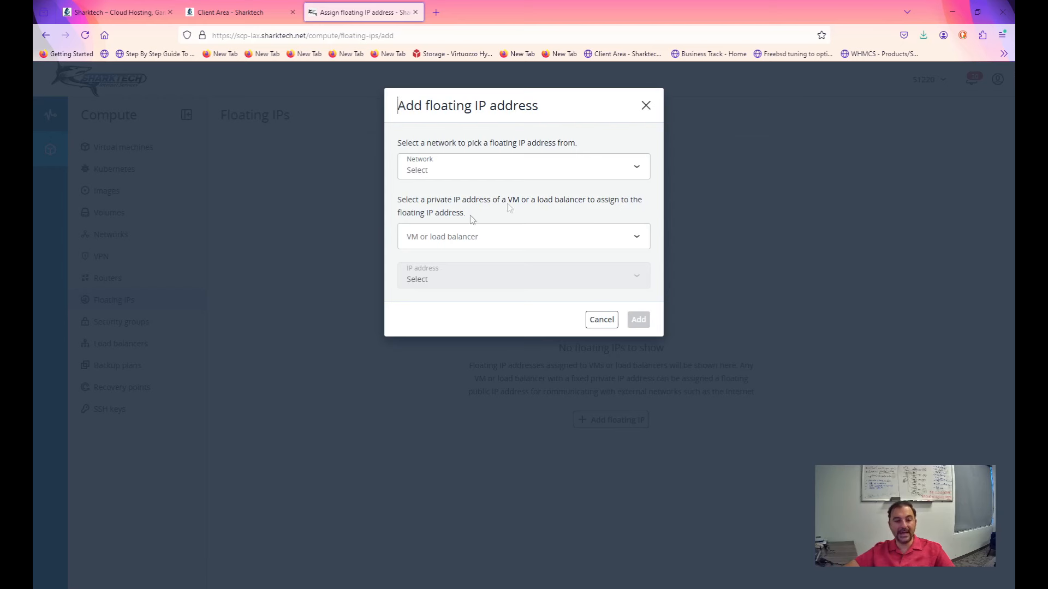
pyautogui.click(550, 170)
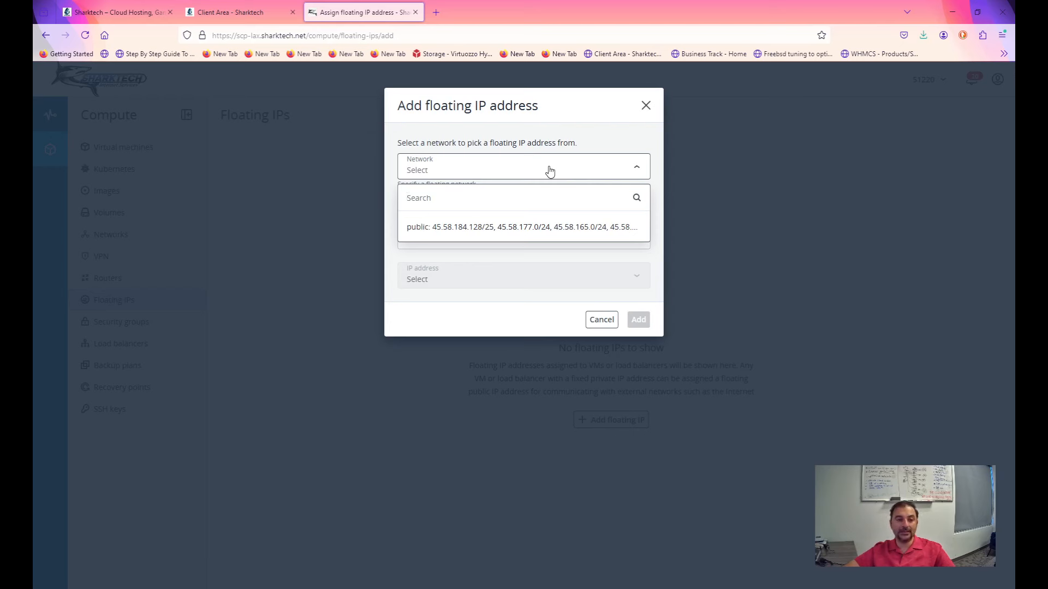
pyautogui.click(555, 226)
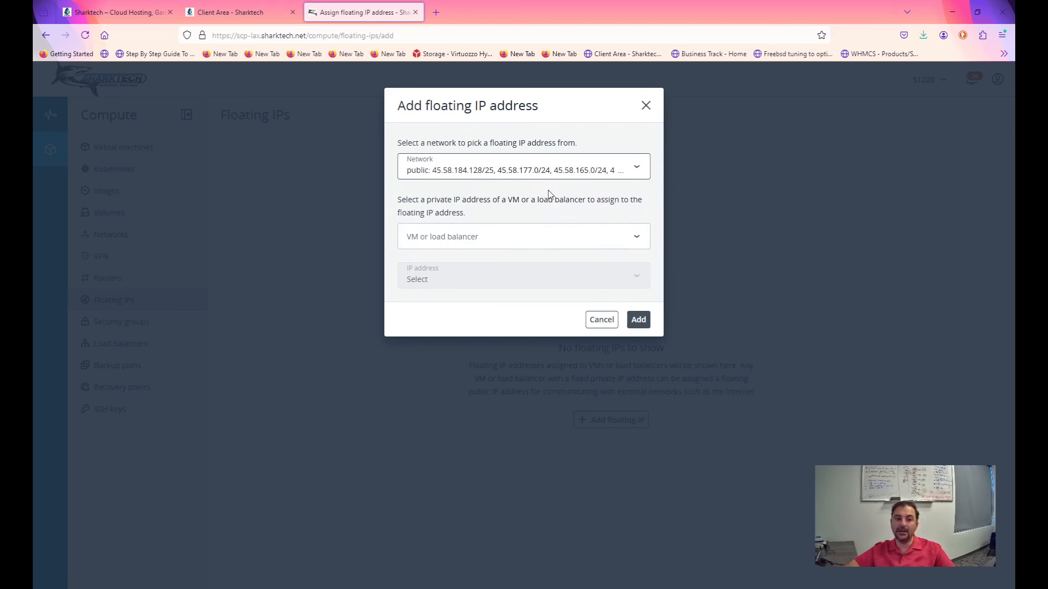
pyautogui.click(523, 249)
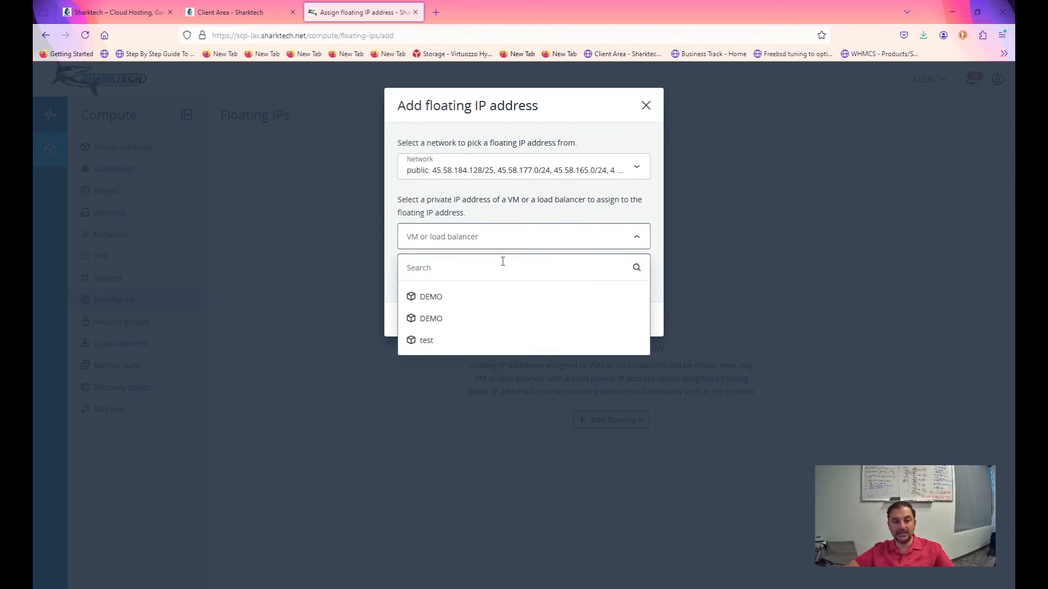
pyautogui.click(470, 298)
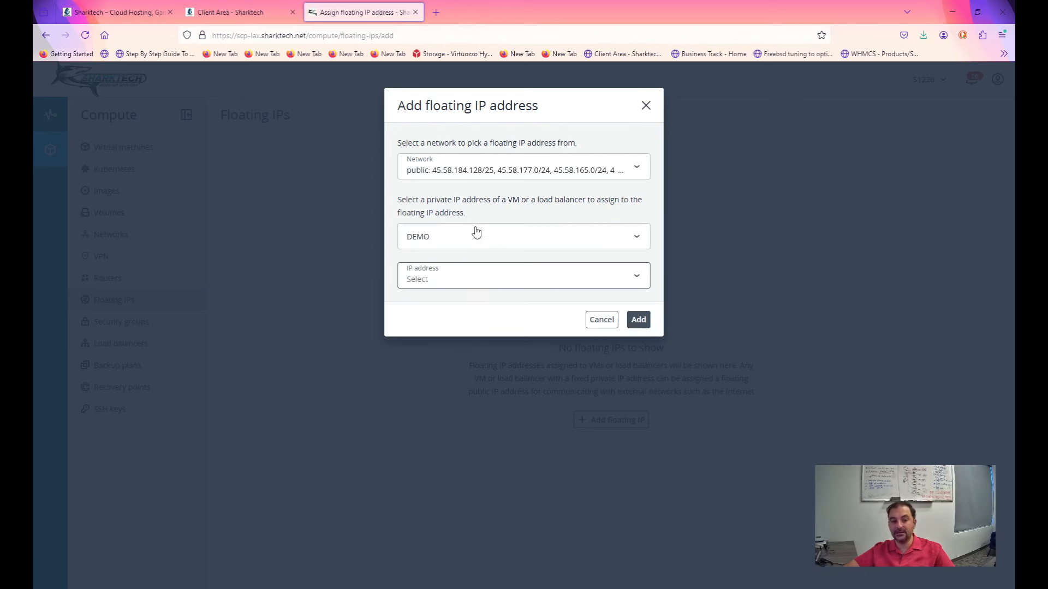
pyautogui.click(467, 287)
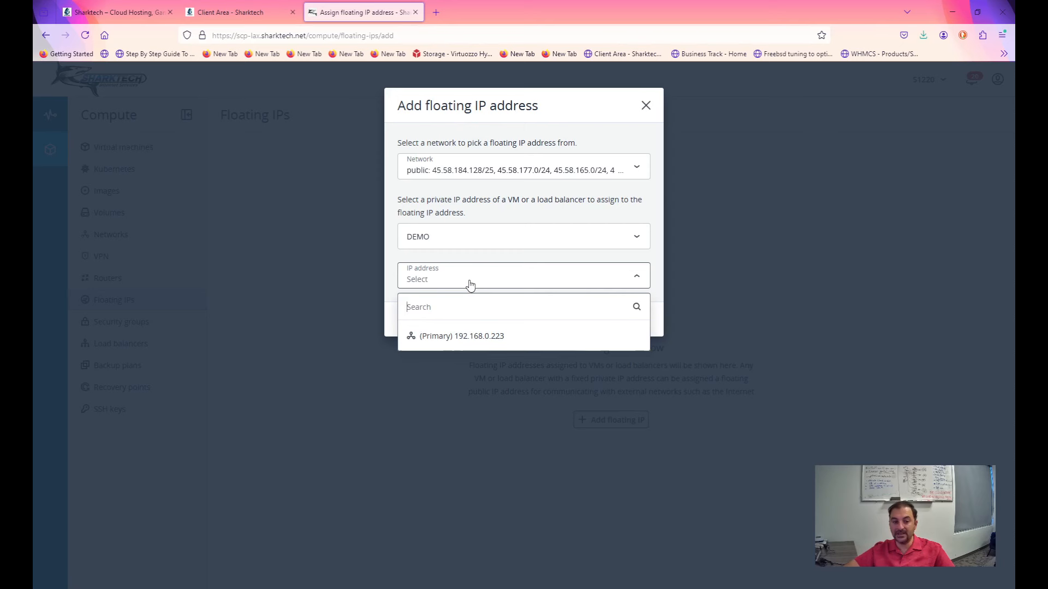
pyautogui.click(454, 337)
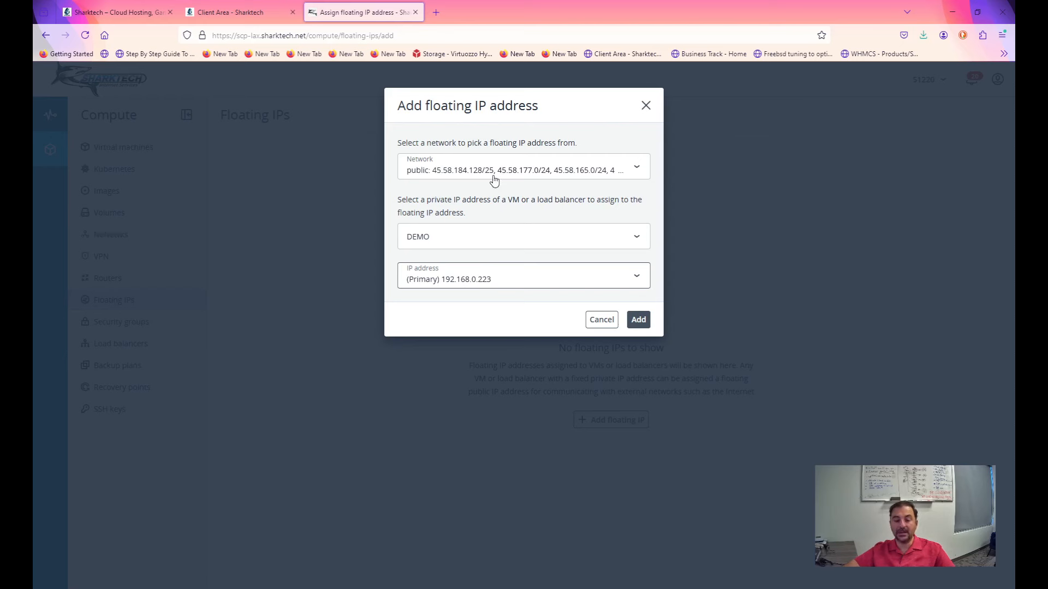
pyautogui.click(638, 320)
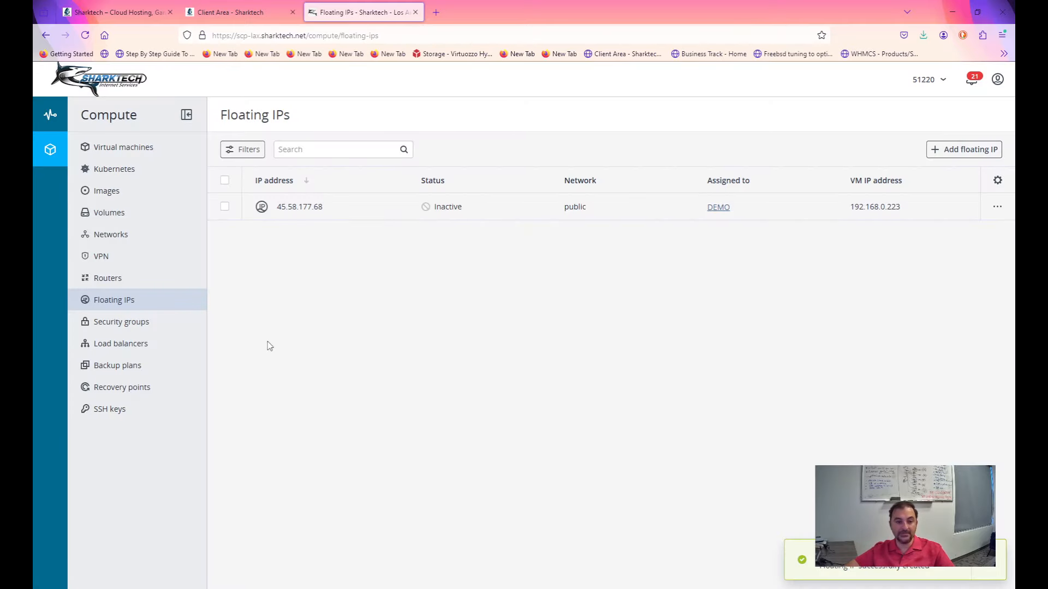
pyautogui.click(85, 35)
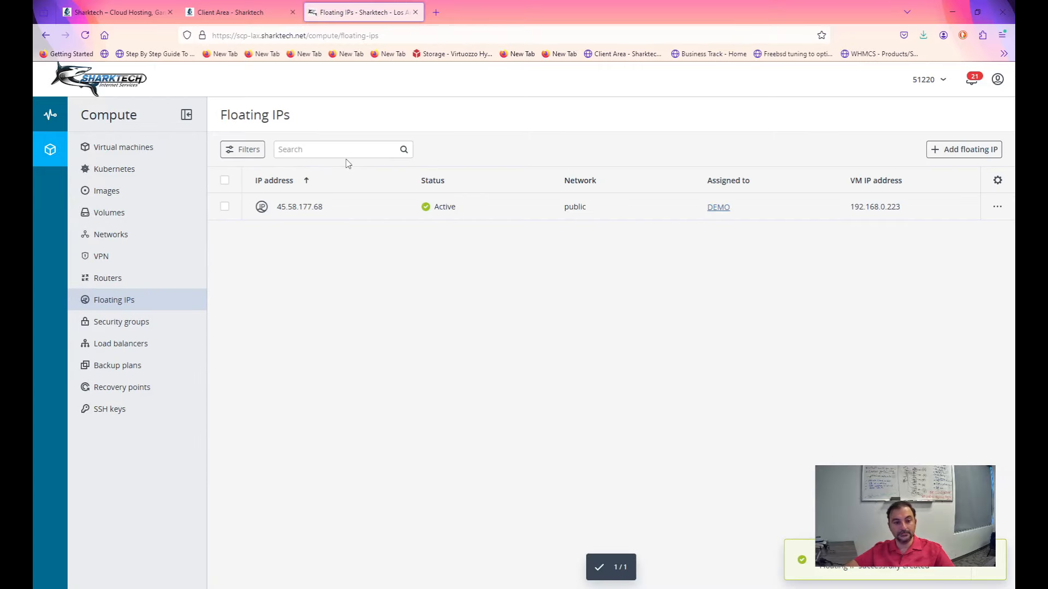
# Unassign the floating IP 45.58.177.68 from the DEMO VM
pyautogui.moveTo(307, 217)
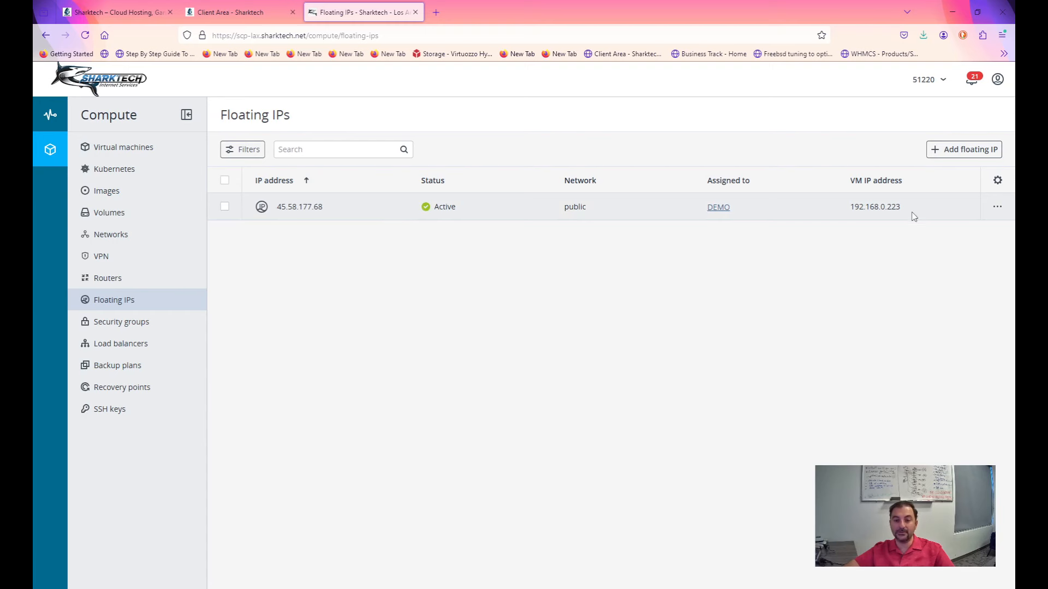
pyautogui.click(996, 207)
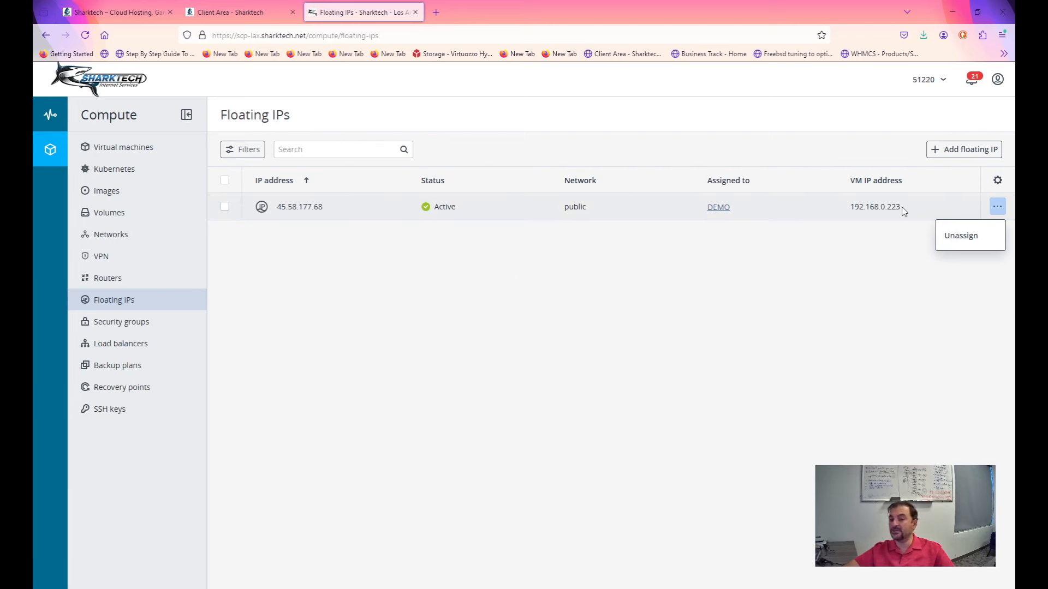
pyautogui.click(967, 235)
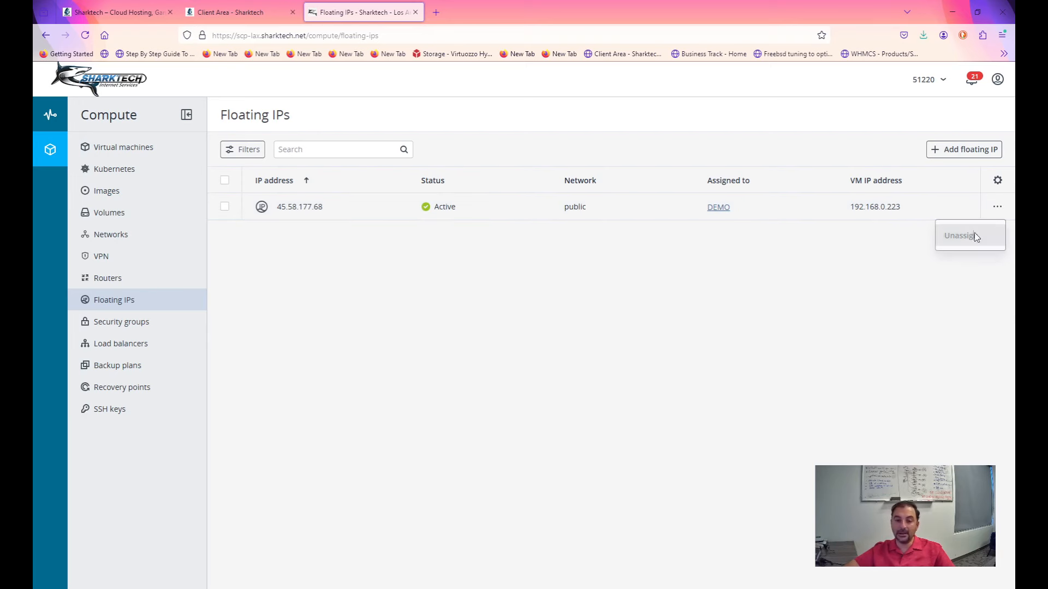
# Assign the floating IP 45.58.177.68 to the other DEMO VM at 192.168.0.210 and open that VM's details
pyautogui.click(995, 212)
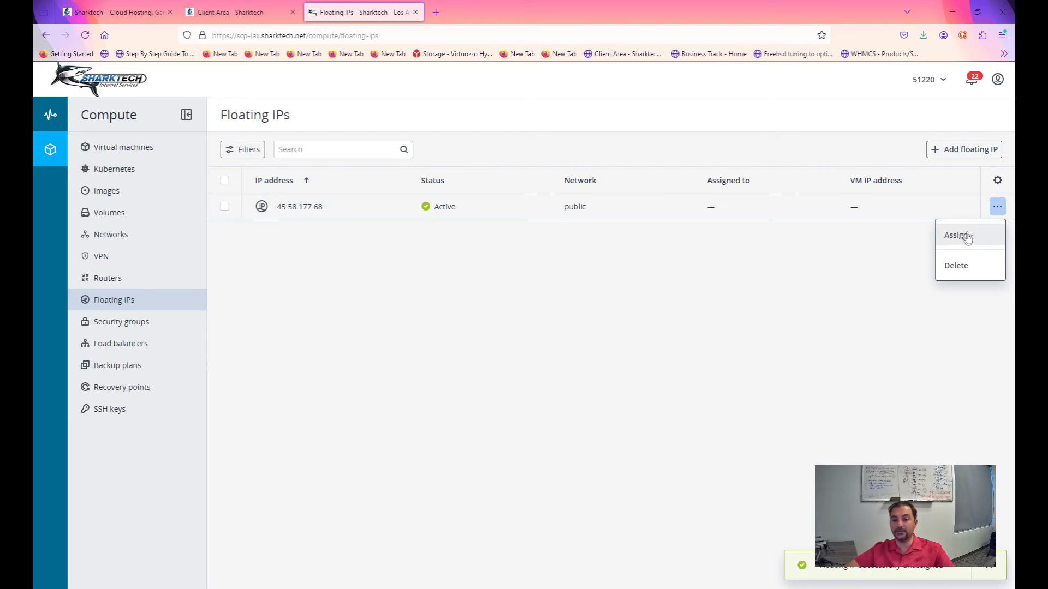
pyautogui.click(966, 236)
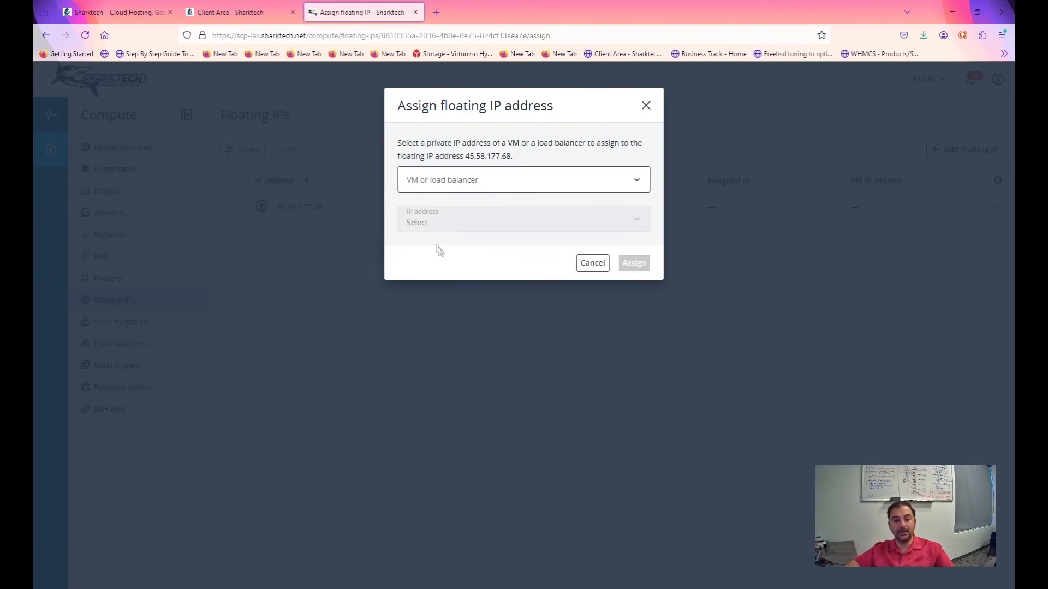
pyautogui.click(479, 181)
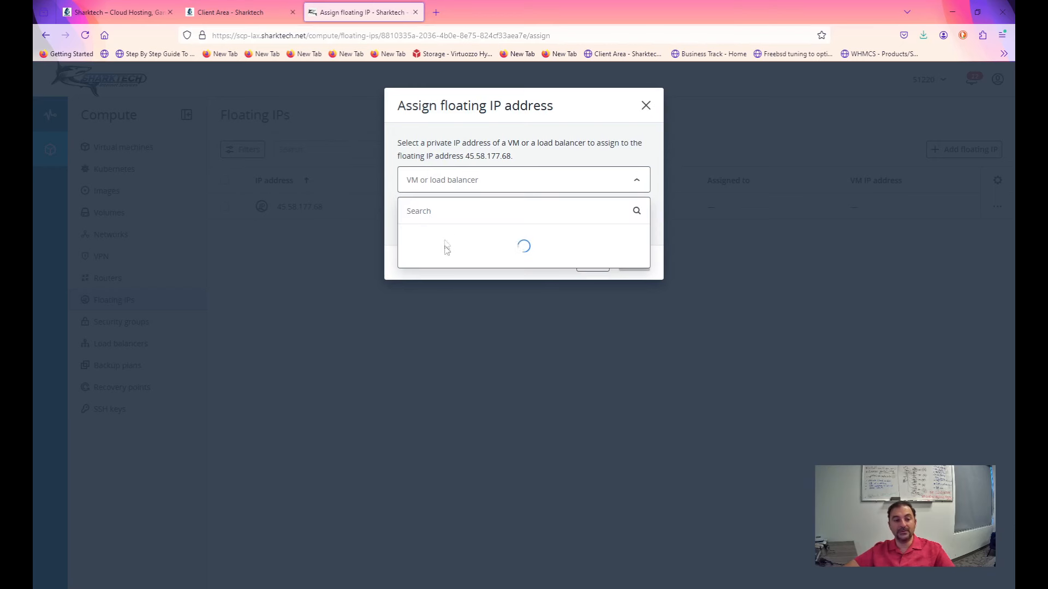
pyautogui.click(436, 261)
pyautogui.click(453, 222)
pyautogui.click(456, 278)
pyautogui.click(634, 264)
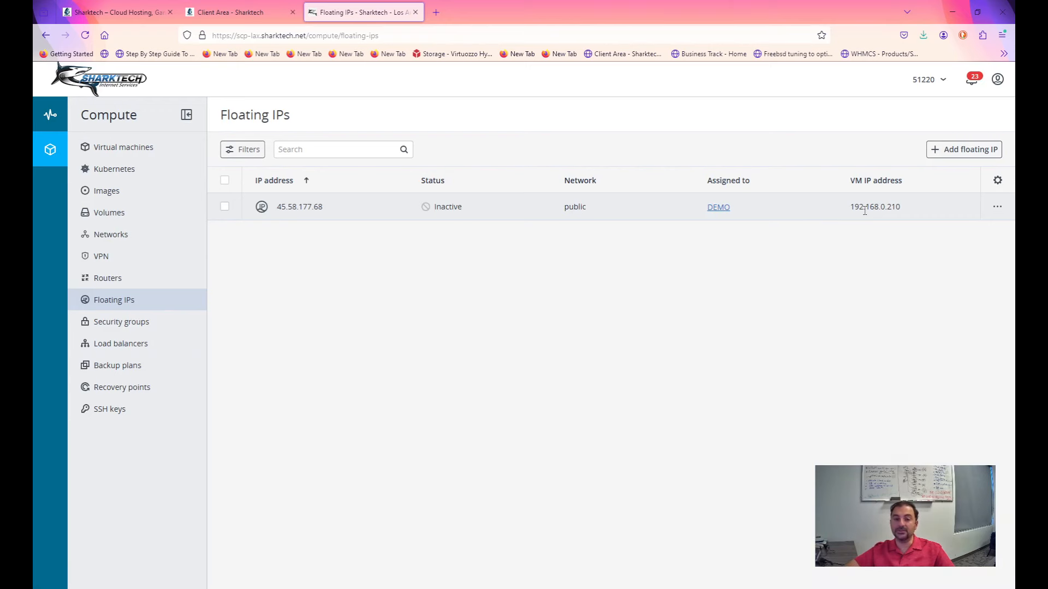
pyautogui.click(718, 207)
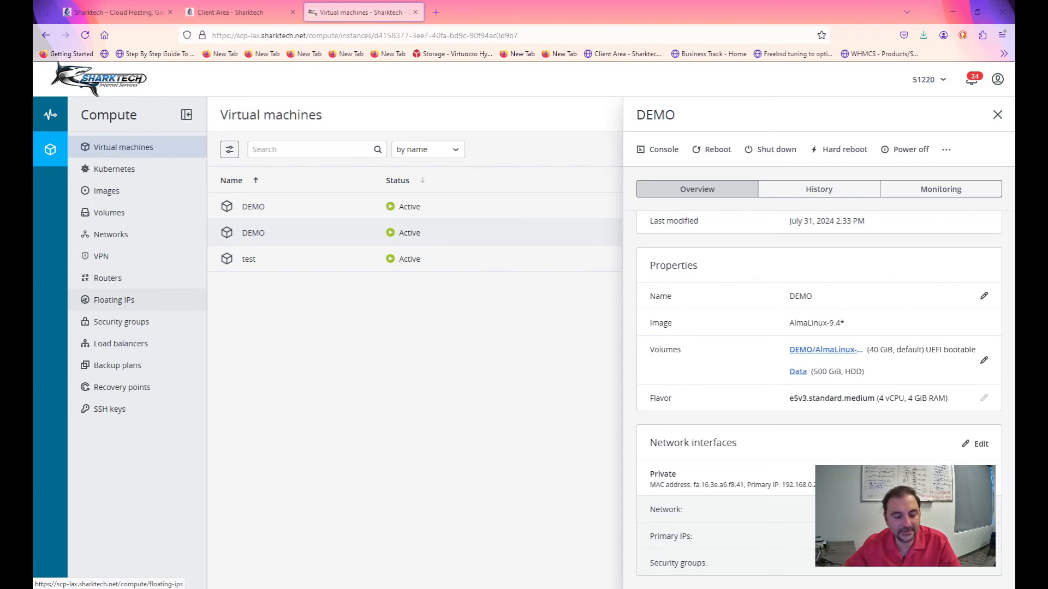
# Start creating a load balancer named Demo with high availability enabled on the public network
pyautogui.click(166, 342)
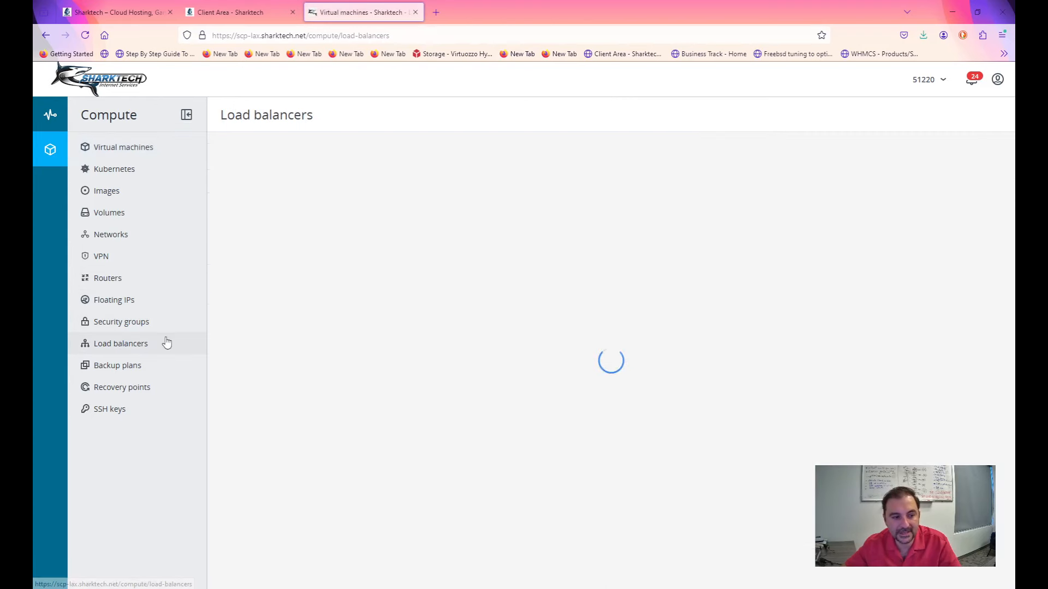
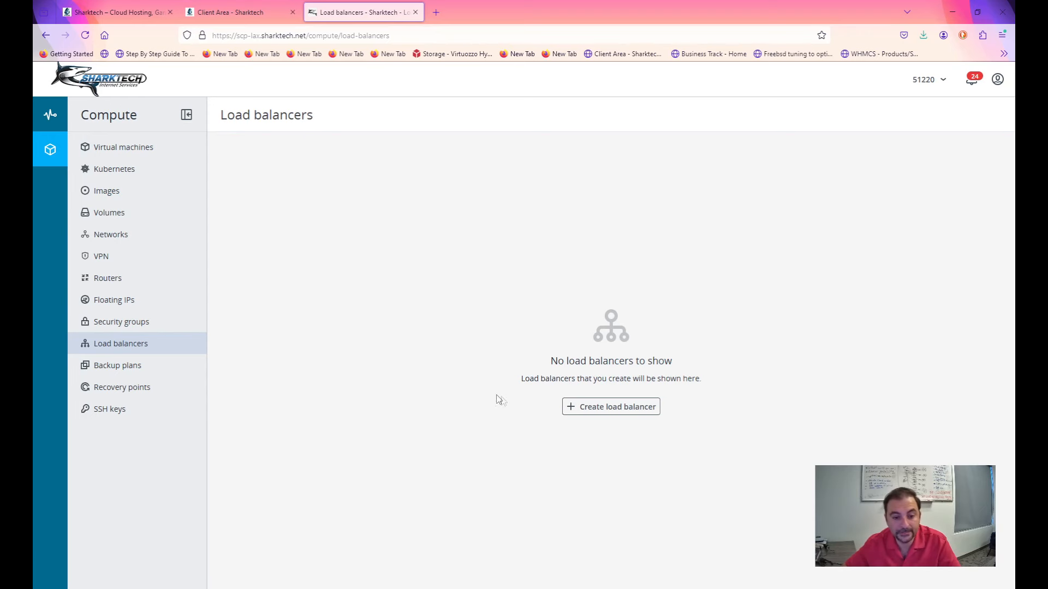
pyautogui.click(580, 408)
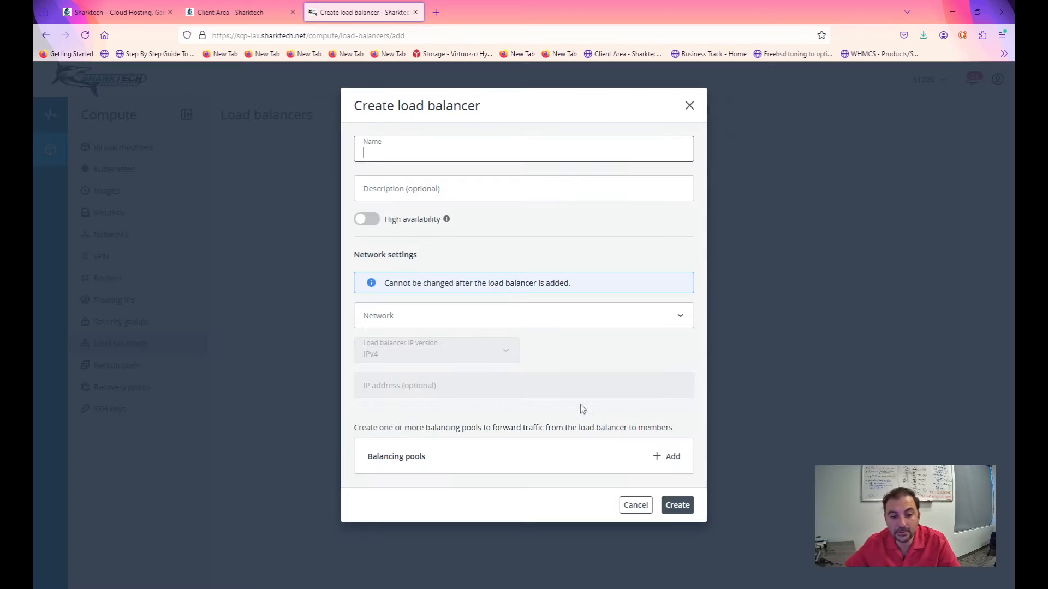
pyautogui.write('Demo')
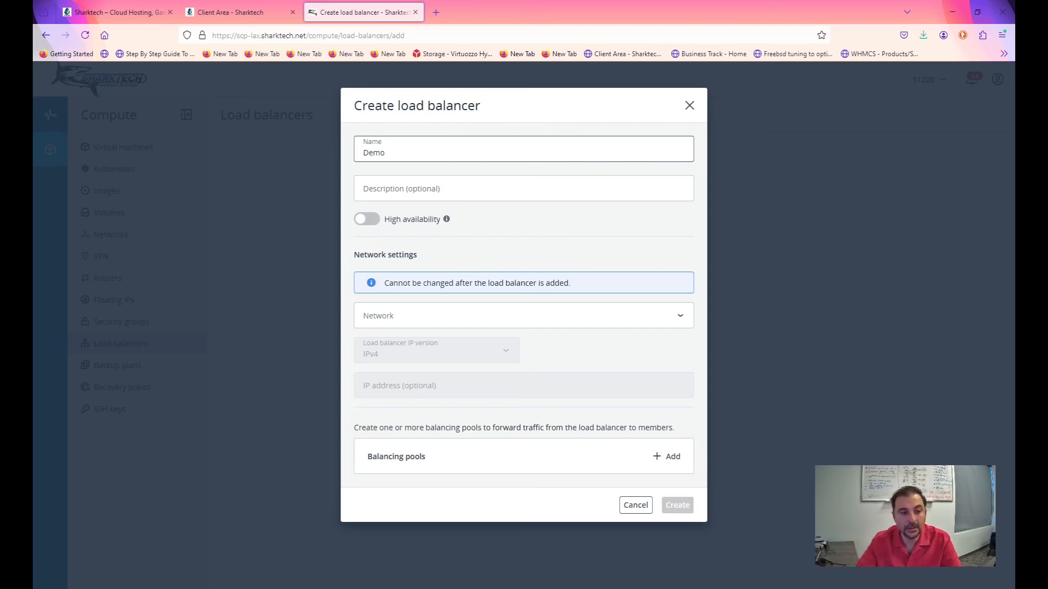
pyautogui.press('Tab')
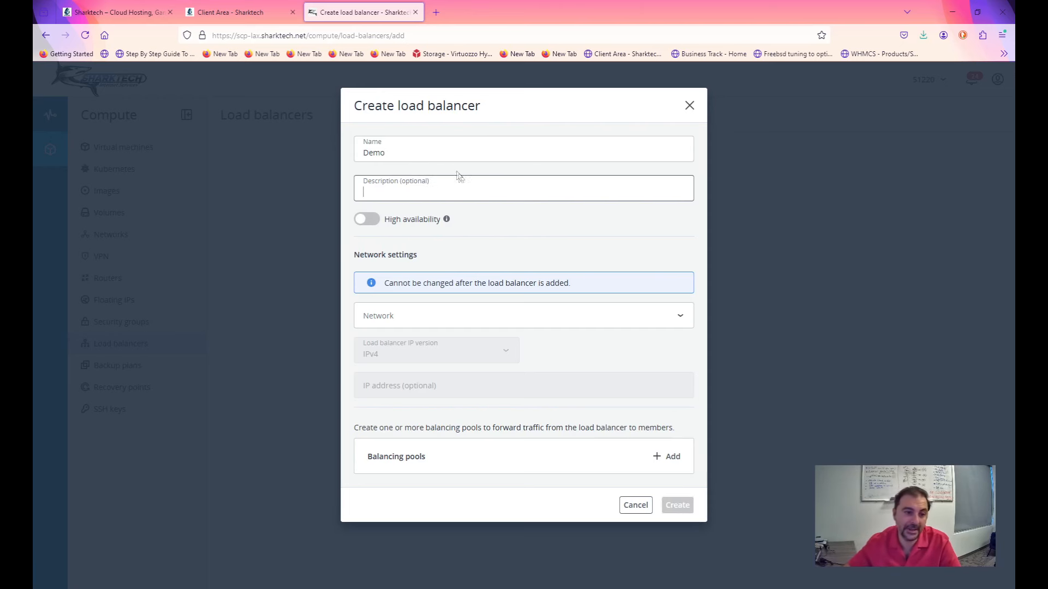
pyautogui.click(400, 221)
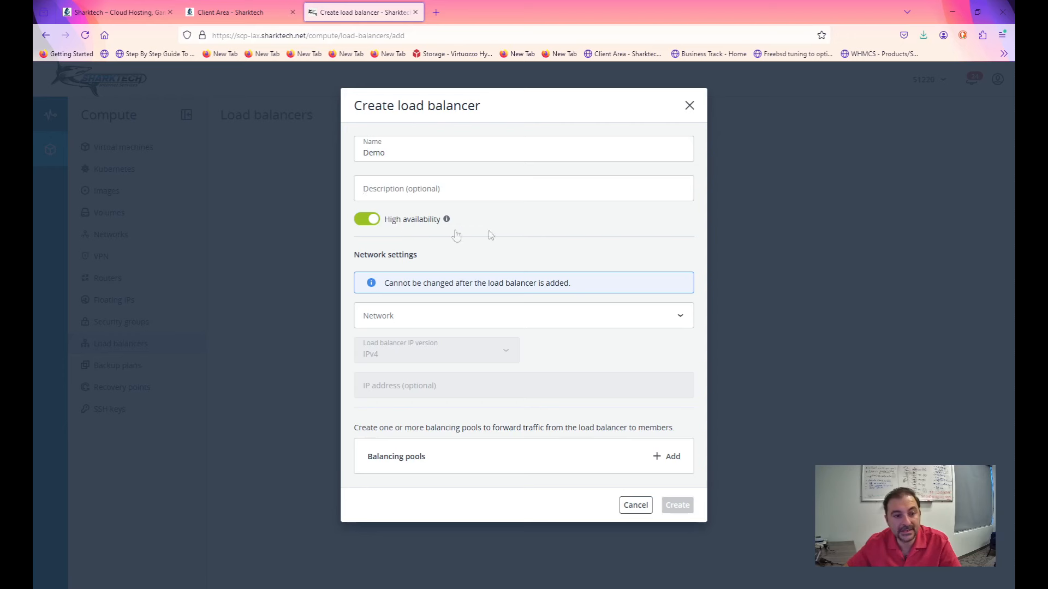
pyautogui.moveTo(449, 221)
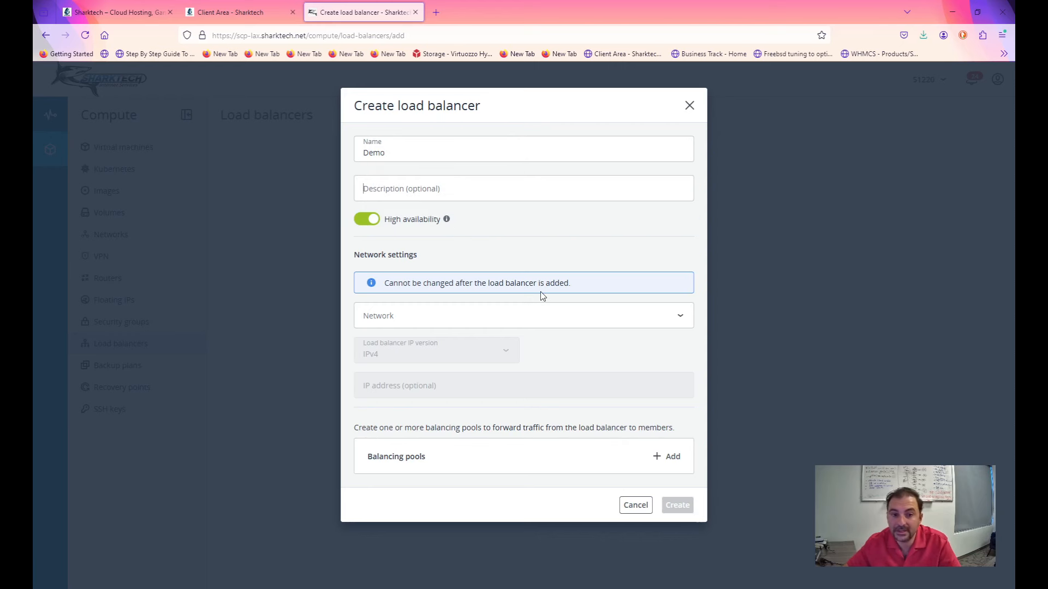
pyautogui.click(533, 323)
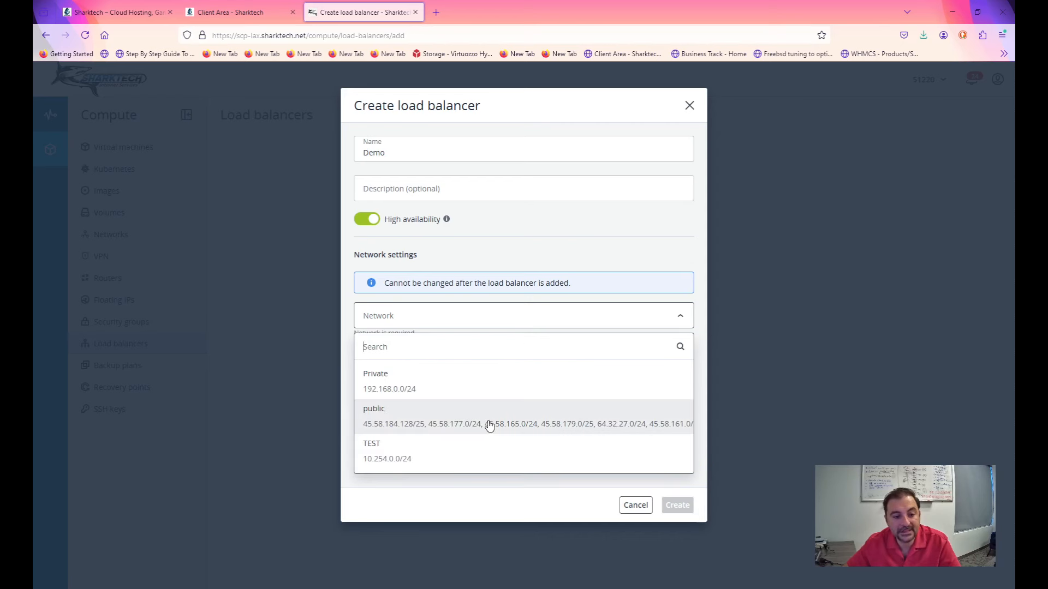
pyautogui.click(490, 426)
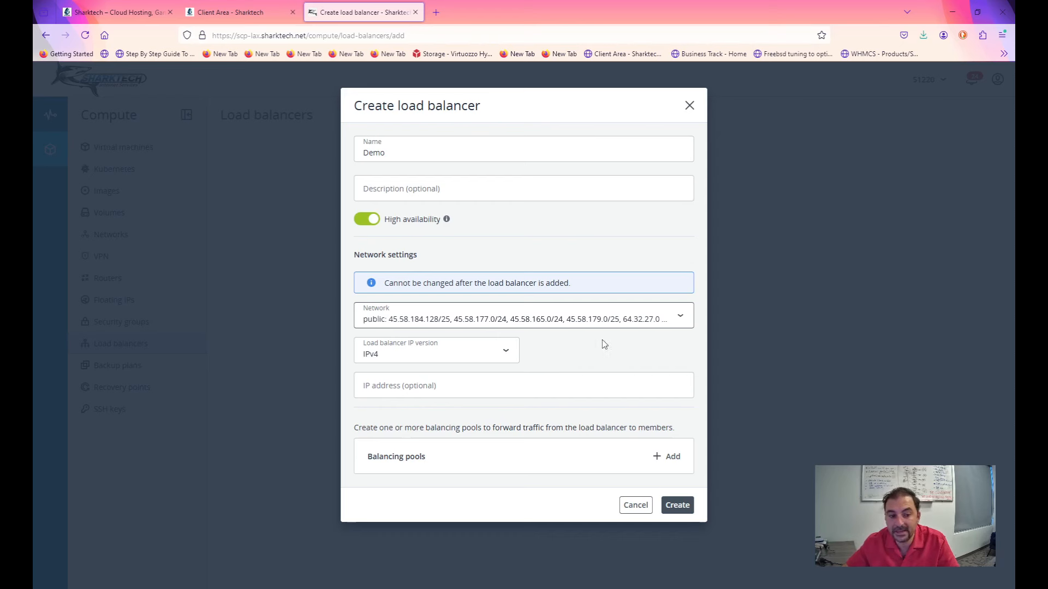
# Try the Private 192.168.0.0/24 network with a floating IP address for the load balancer, and return it to the public network
pyautogui.click(601, 322)
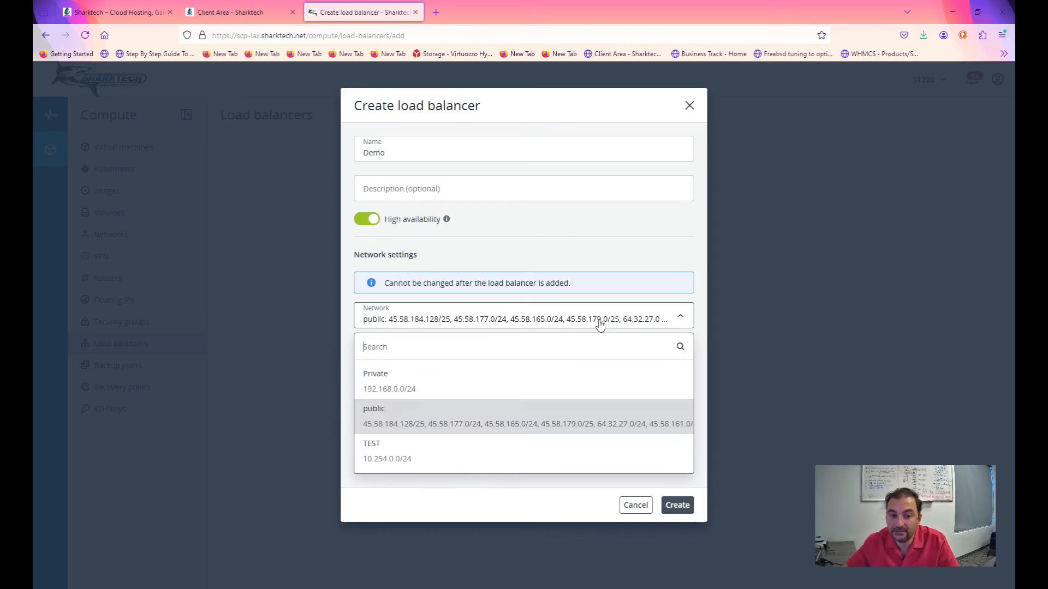
pyautogui.click(564, 379)
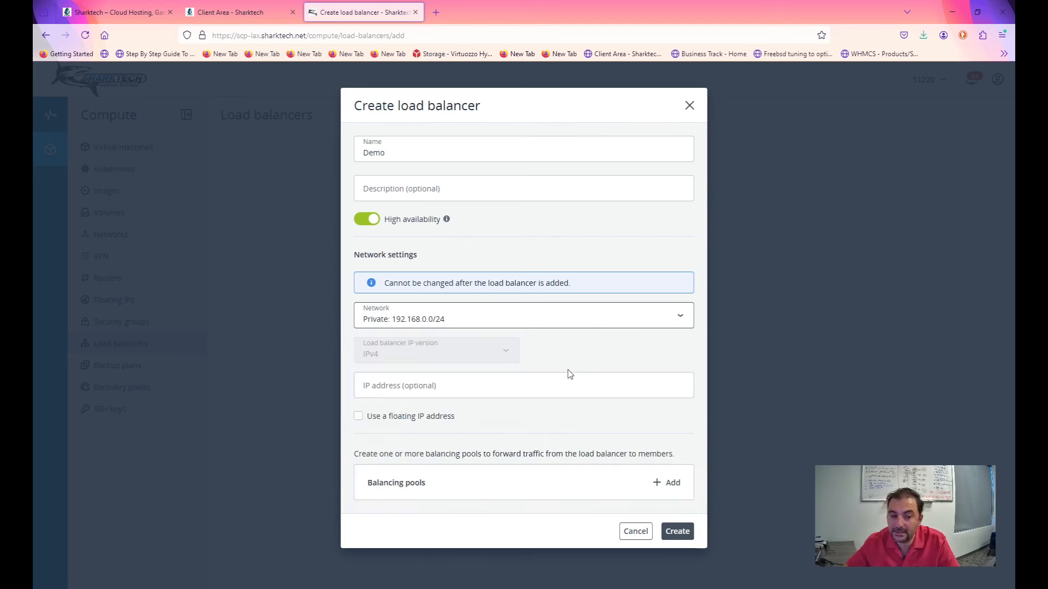
pyautogui.click(404, 421)
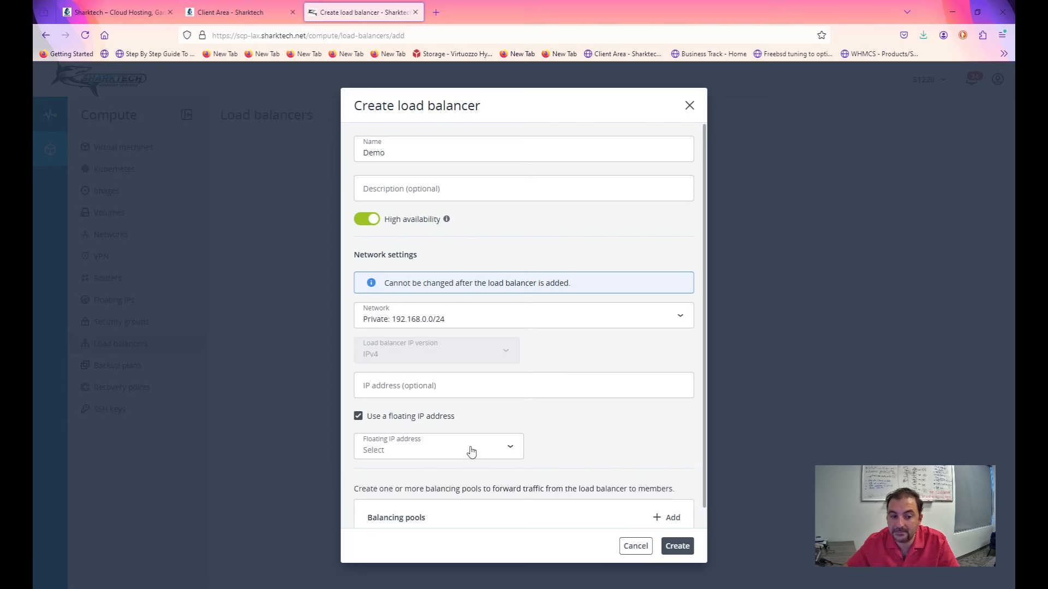
pyautogui.click(469, 453)
pyautogui.click(567, 432)
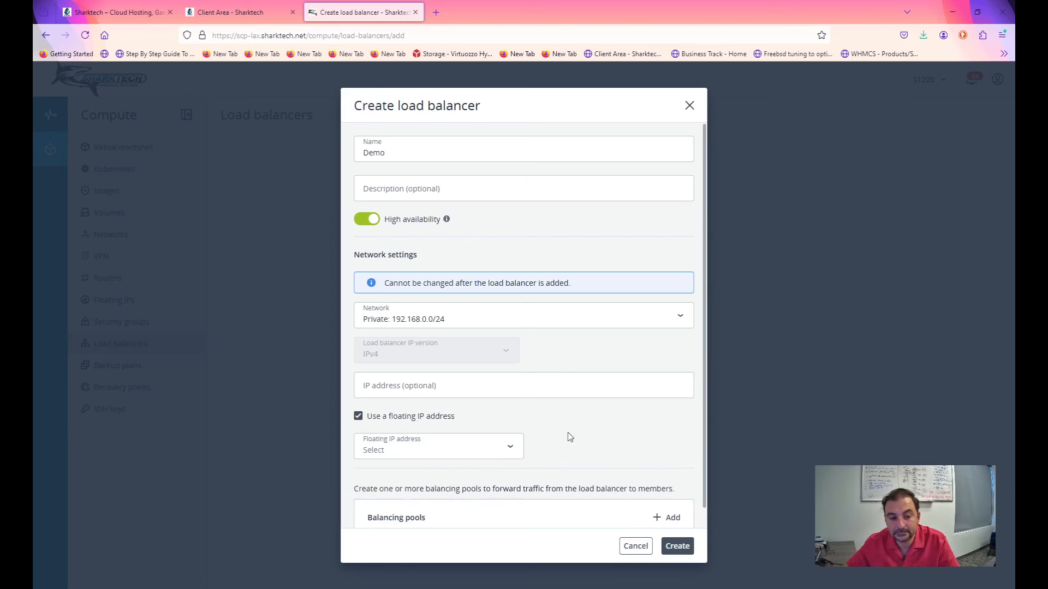
pyautogui.click(404, 419)
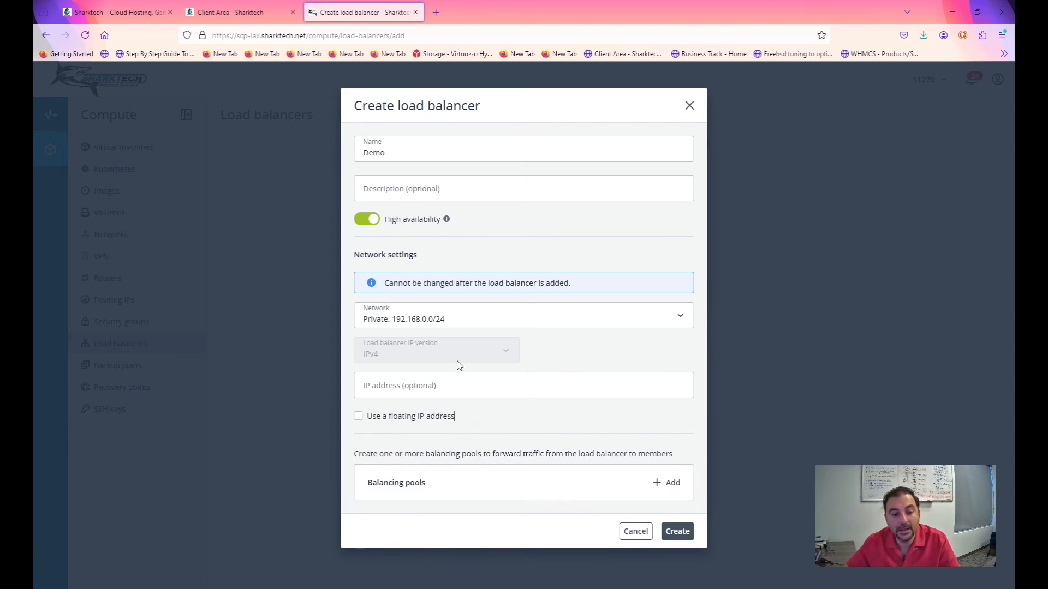
pyautogui.click(474, 327)
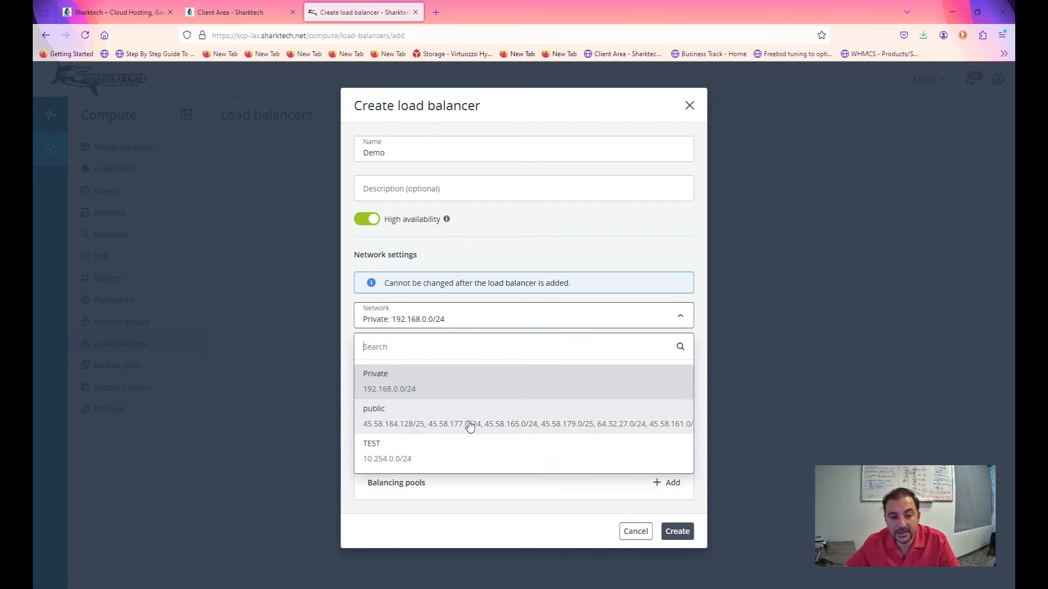
pyautogui.click(467, 425)
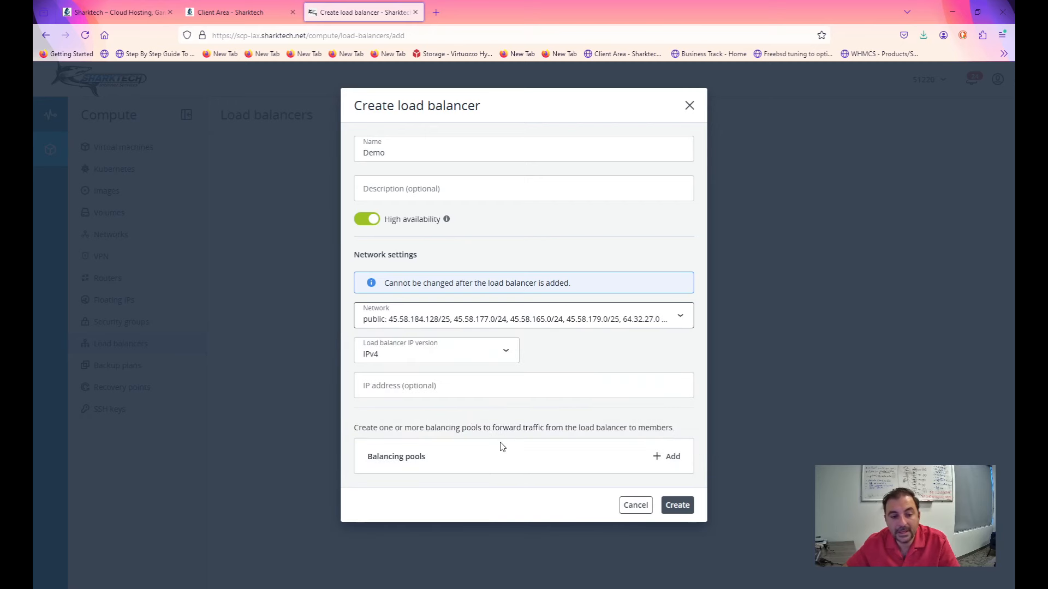
# Add a balancing pool with an HTTPS → HTTPS forwarding rule, using load balancer port 443 and backend port 443
pyautogui.click(667, 457)
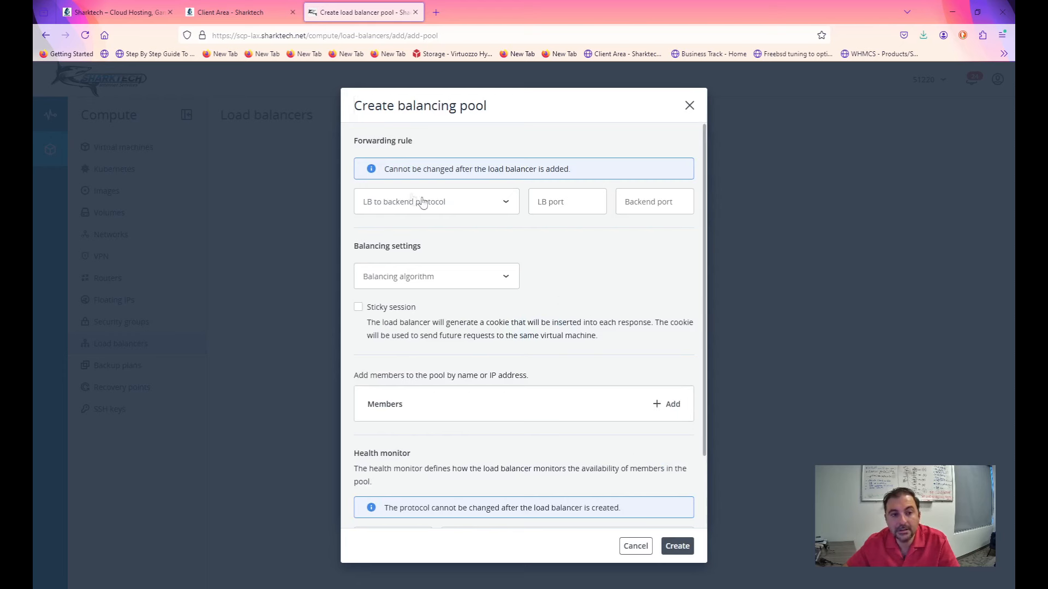
pyautogui.click(445, 206)
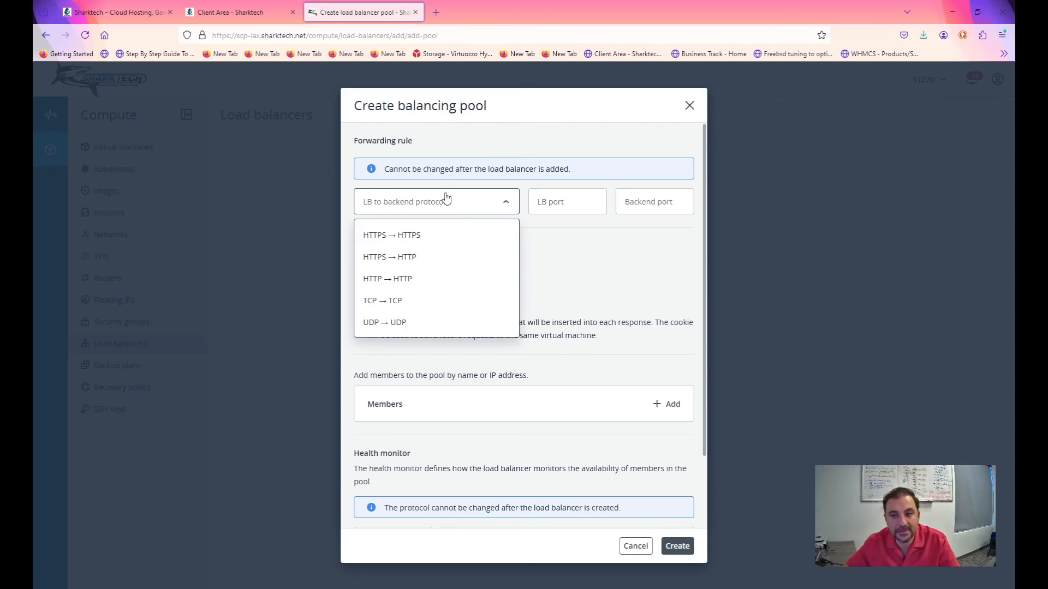
pyautogui.click(442, 234)
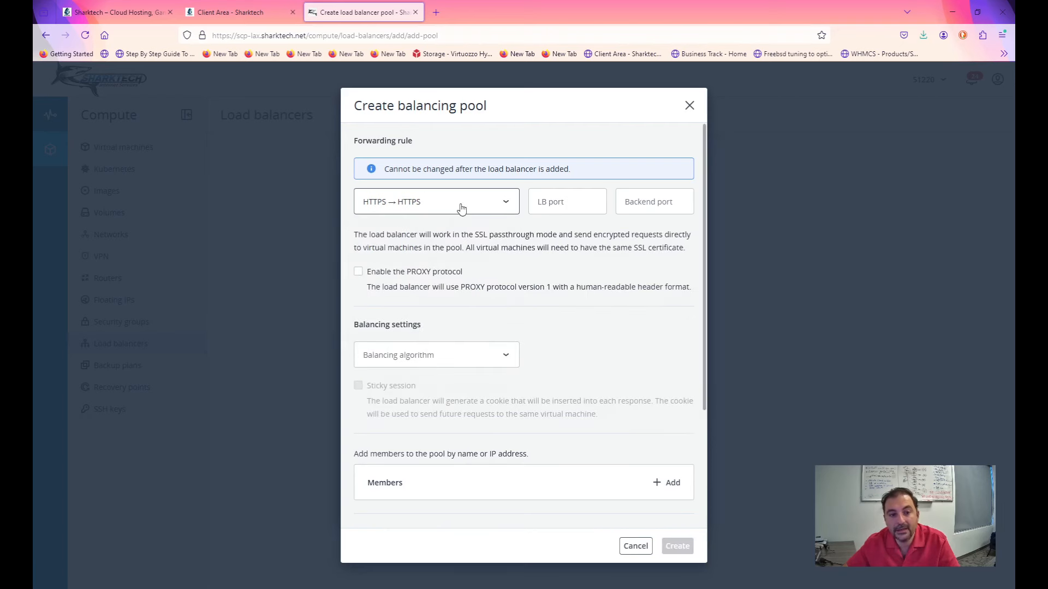
pyautogui.click(569, 200)
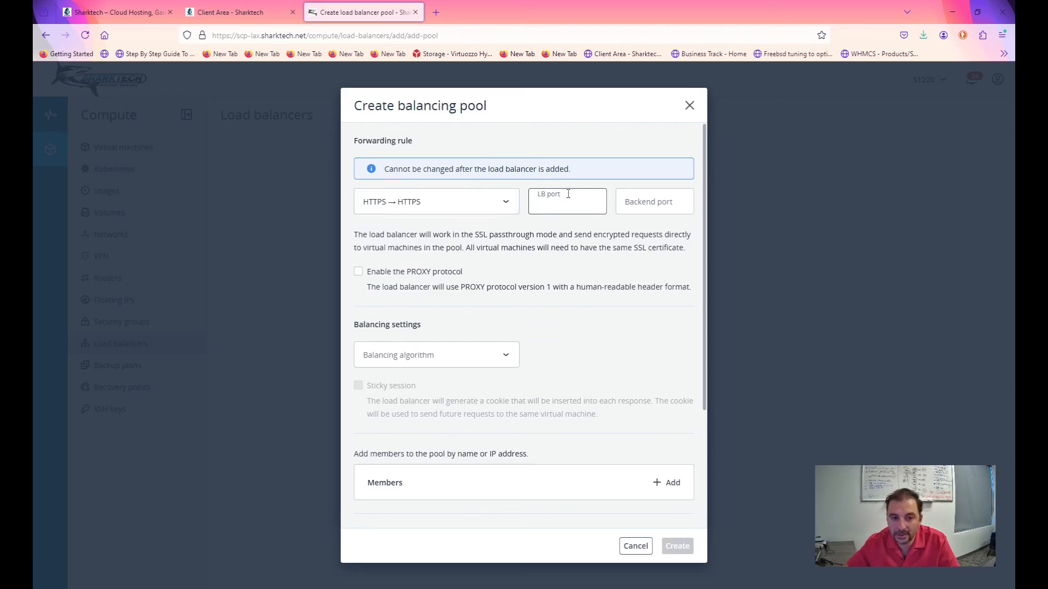
pyautogui.write('443')
pyautogui.press('Tab')
pyautogui.write('443')
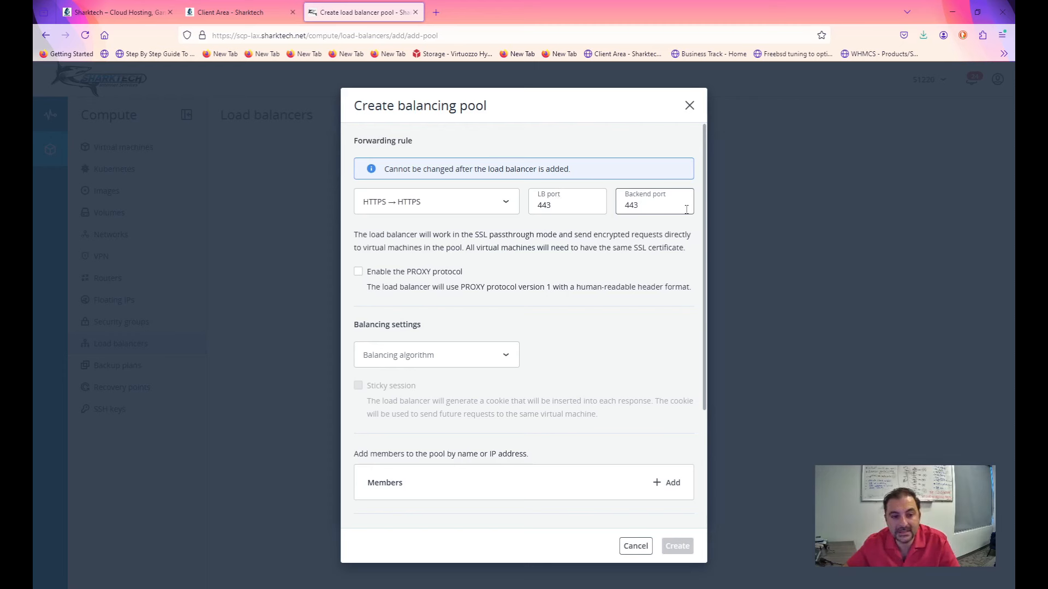
# Try the HTTPS → HTTP forwarding rule, and change it to HTTP → HTTP with port 80 for both load balancer and backend
pyautogui.click(421, 213)
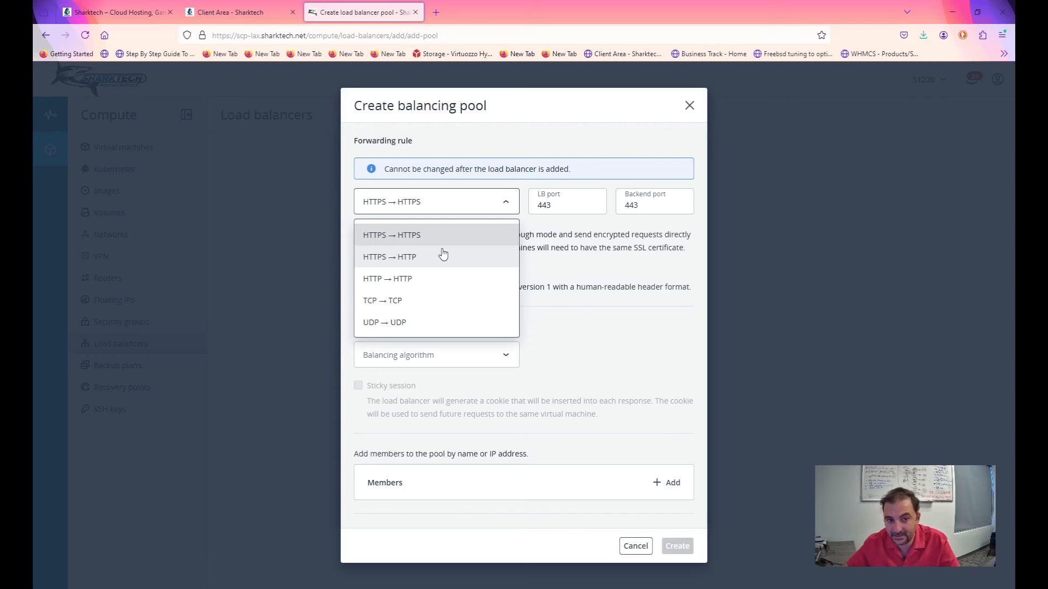
pyautogui.click(443, 255)
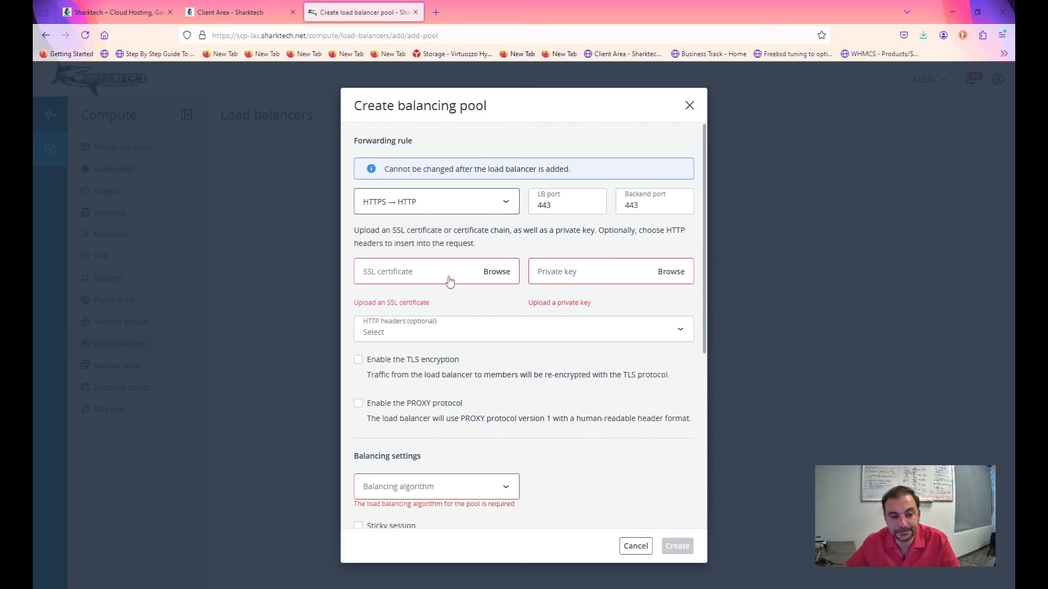
pyautogui.click(471, 212)
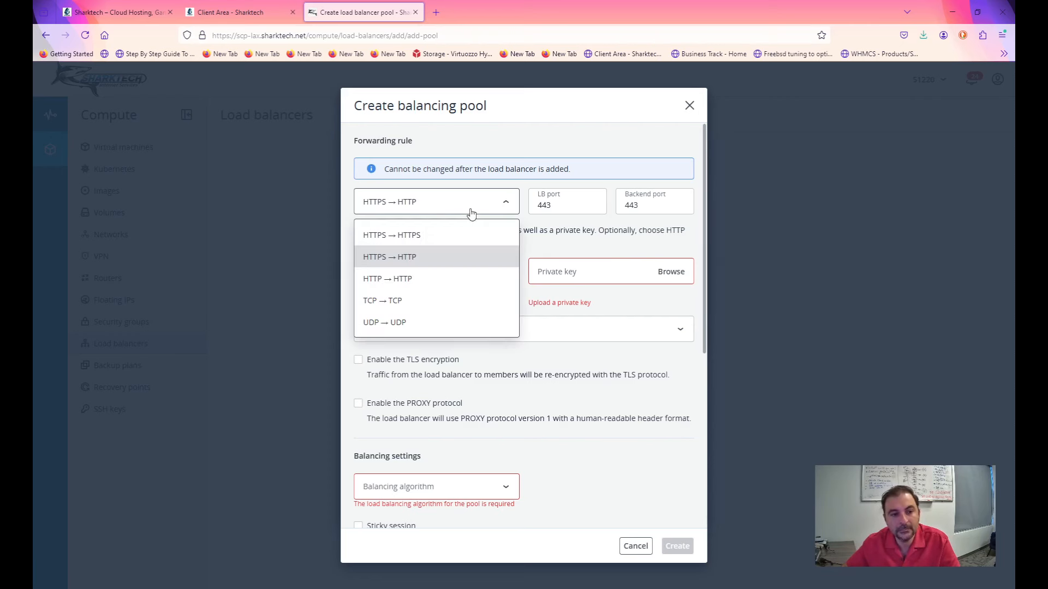
pyautogui.click(423, 278)
pyautogui.doubleClick(537, 206)
pyautogui.write('80')
pyautogui.press('Tab')
pyautogui.write('80')
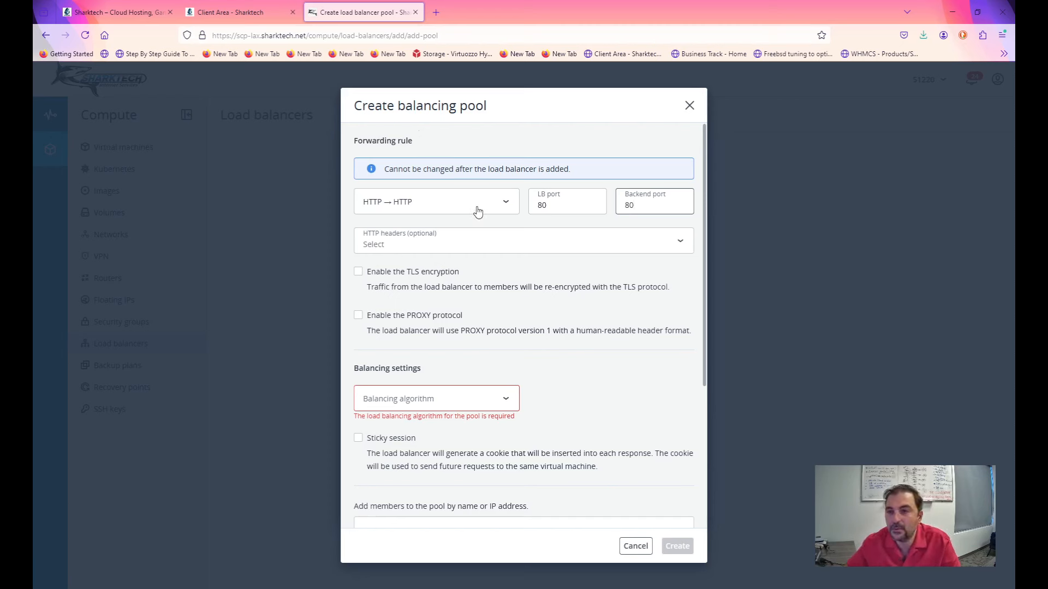
# Try 50 as the backend port of the HTTP forwarding rule and restore it to 80
pyautogui.press('BackSpace')
pyautogui.press('BackSpace')
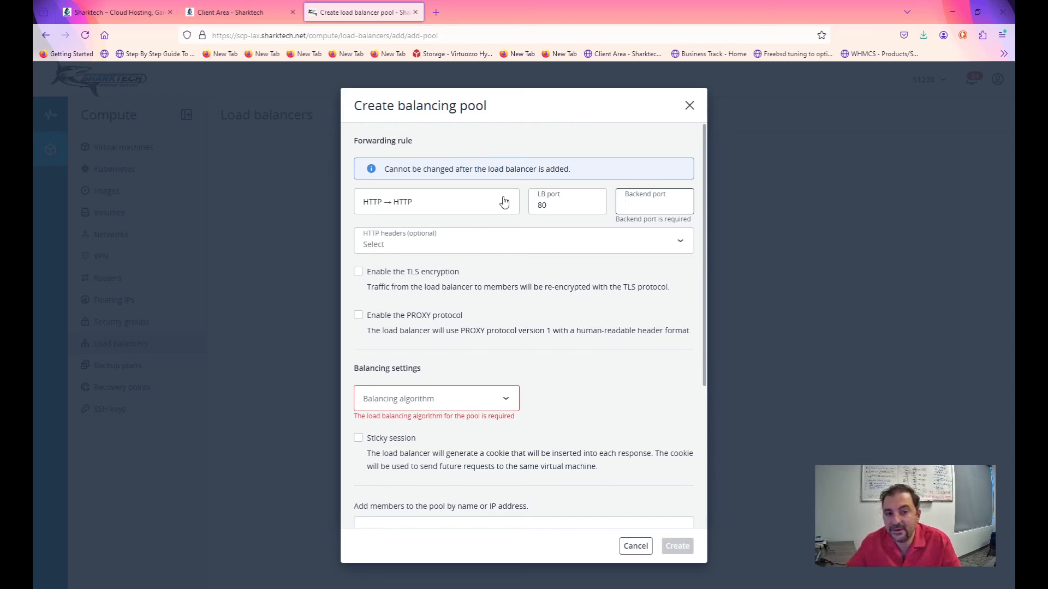
pyautogui.write('50')
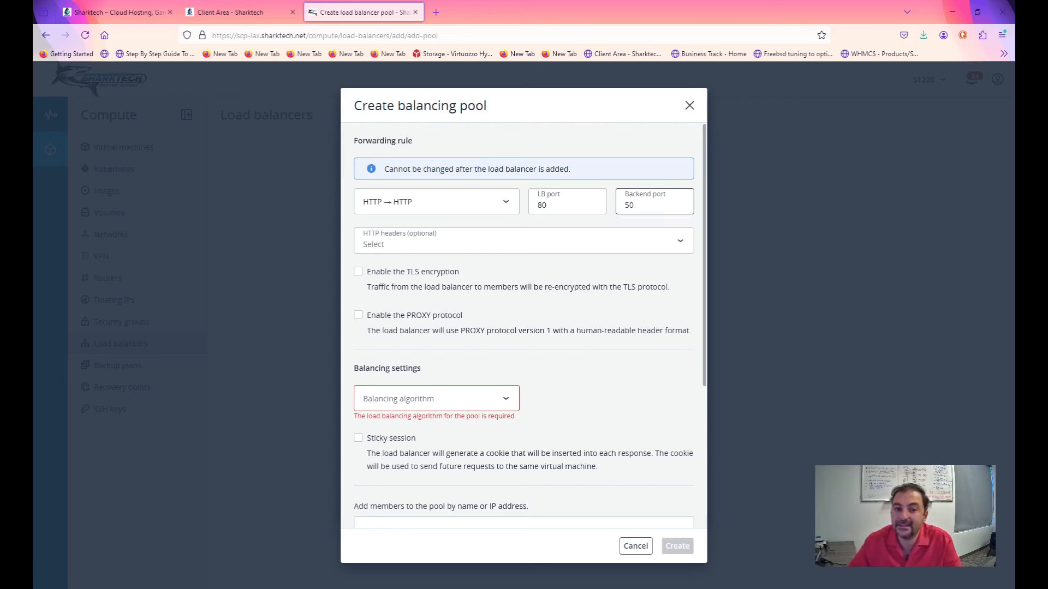
pyautogui.press('BackSpace')
pyautogui.press('BackSpace')
pyautogui.write('80')
# Try the X-Forwarded-For HTTP header on the forwarding rule and deselect it again
pyautogui.click(522, 241)
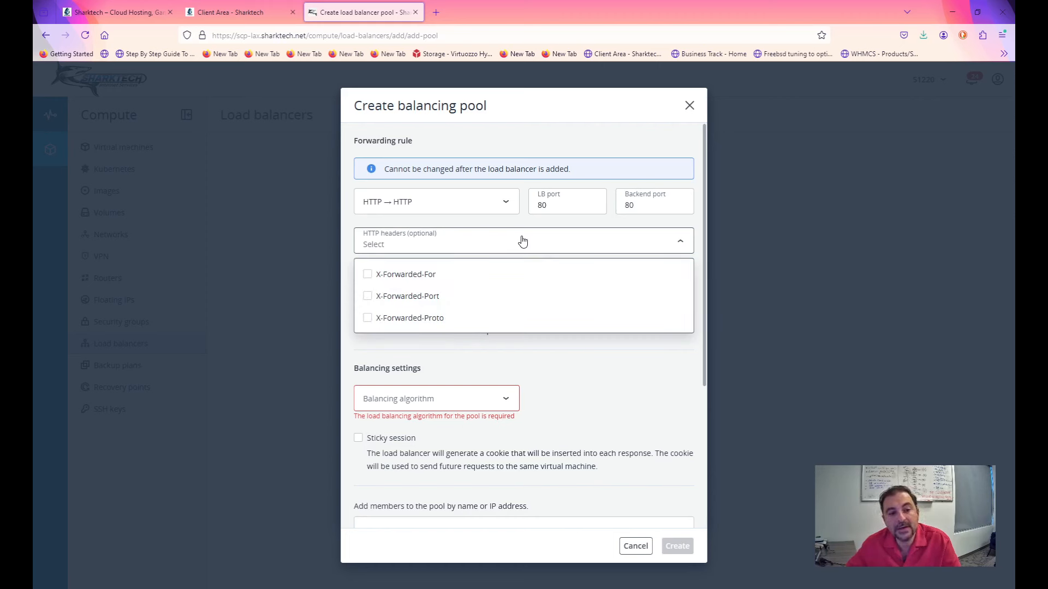
pyautogui.click(414, 275)
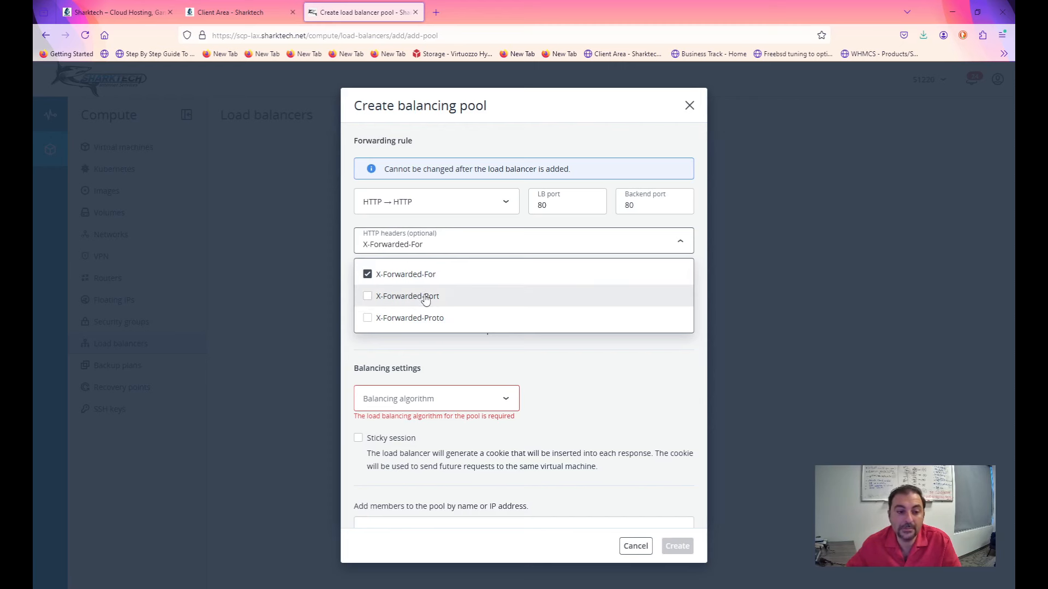
pyautogui.click(547, 355)
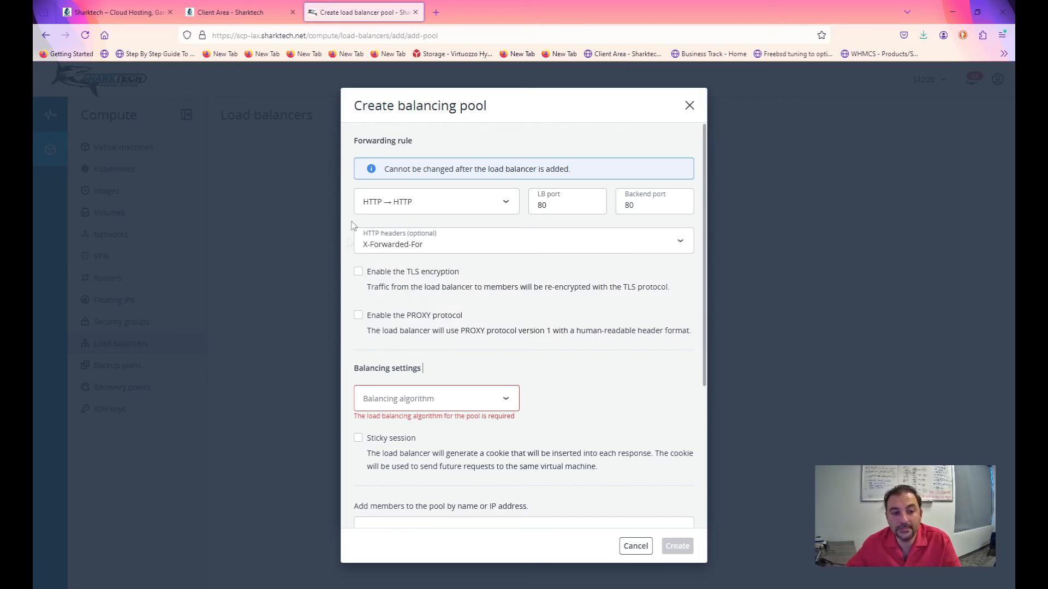
pyautogui.click(440, 256)
pyautogui.click(403, 277)
pyautogui.click(584, 338)
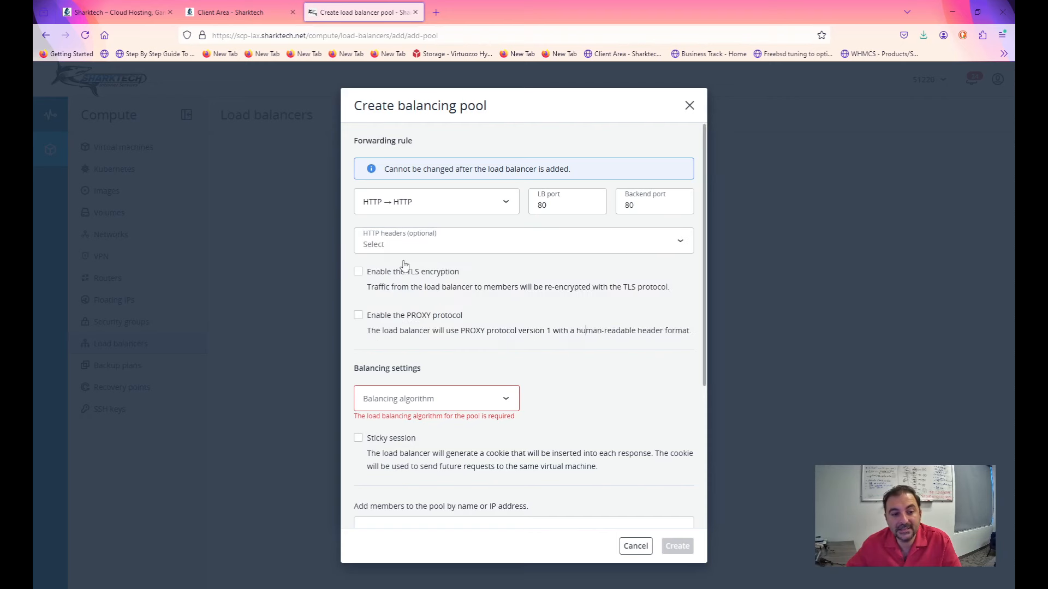
# Try the TCP → TCP forwarding rule with 5040 as both the load balancer port and the backend port
pyautogui.click(468, 200)
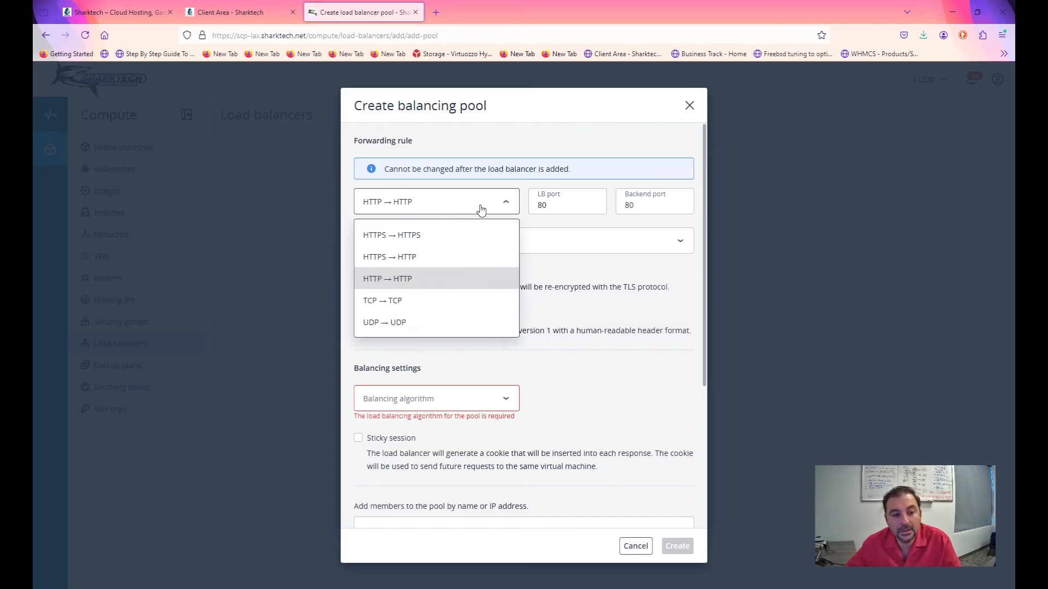
pyautogui.click(434, 304)
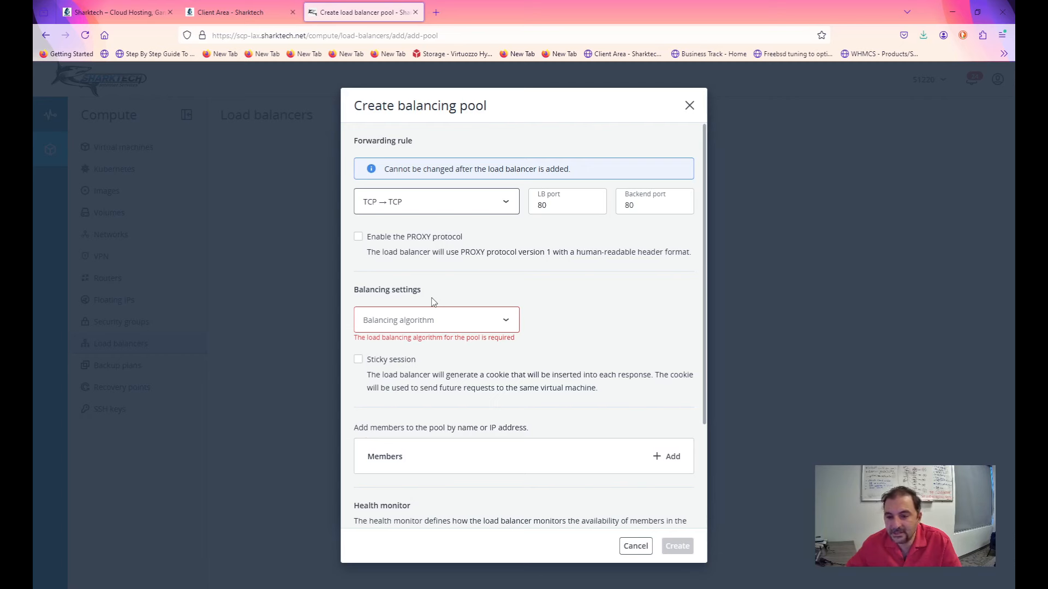
pyautogui.doubleClick(570, 205)
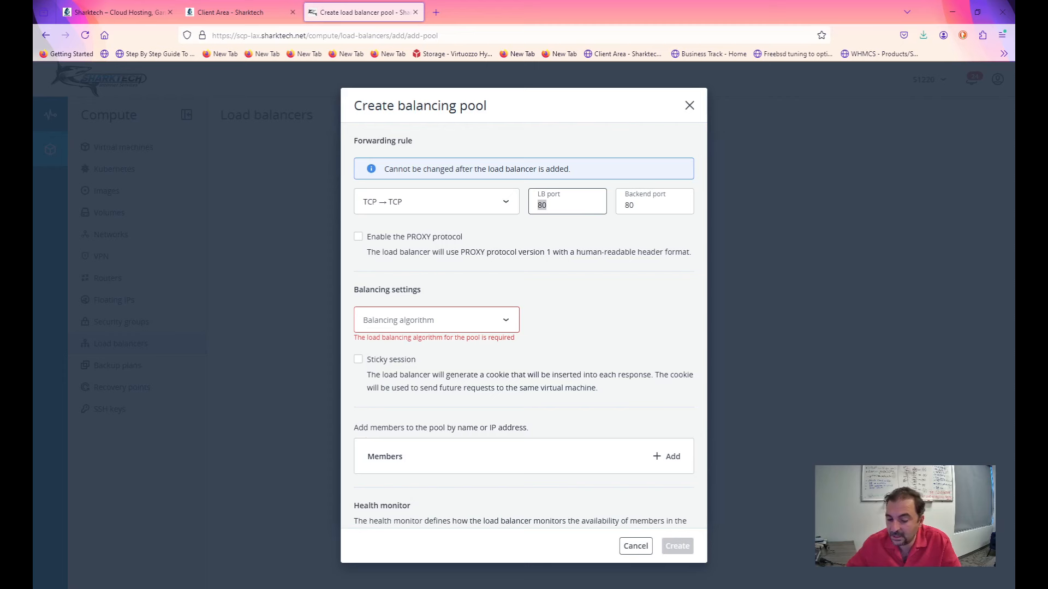
pyautogui.write('5040')
pyautogui.press('Tab')
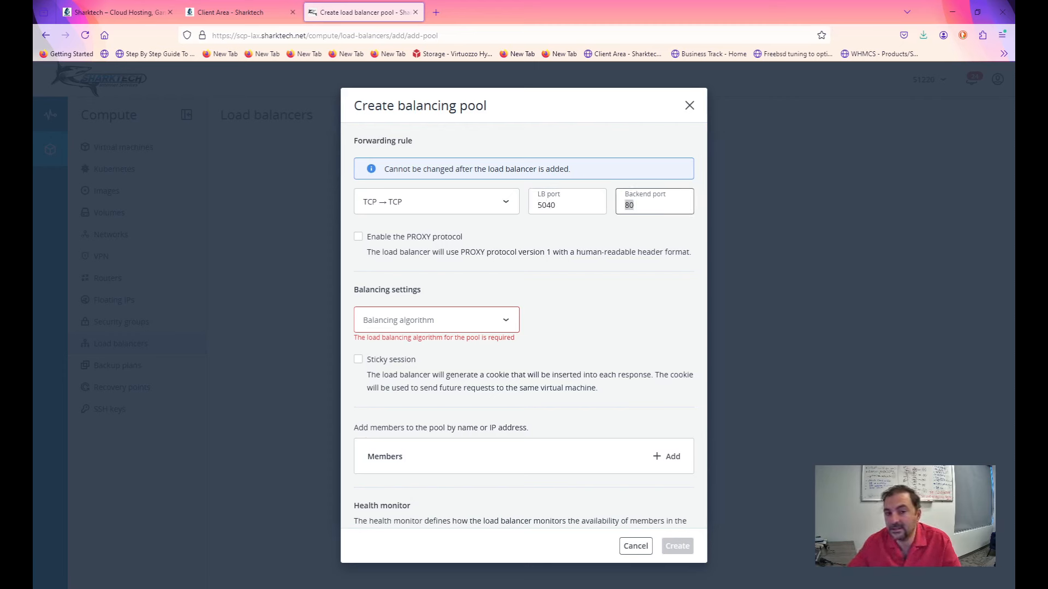
pyautogui.write('5040')
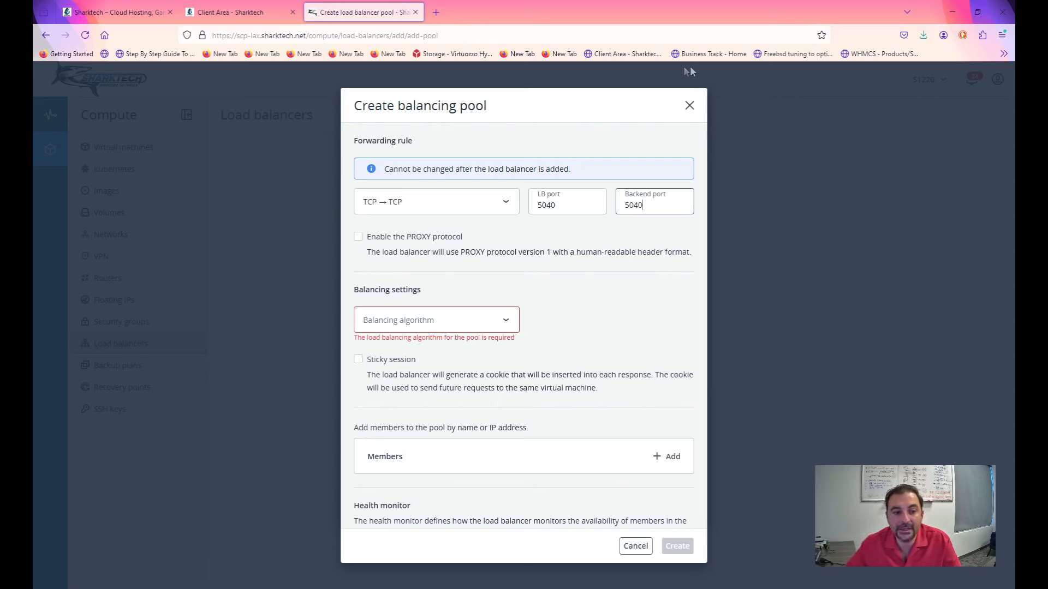
# Change the forwarding rule to UDP → UDP with port 53 for both load balancer and backend
pyautogui.click(485, 203)
pyautogui.click(395, 324)
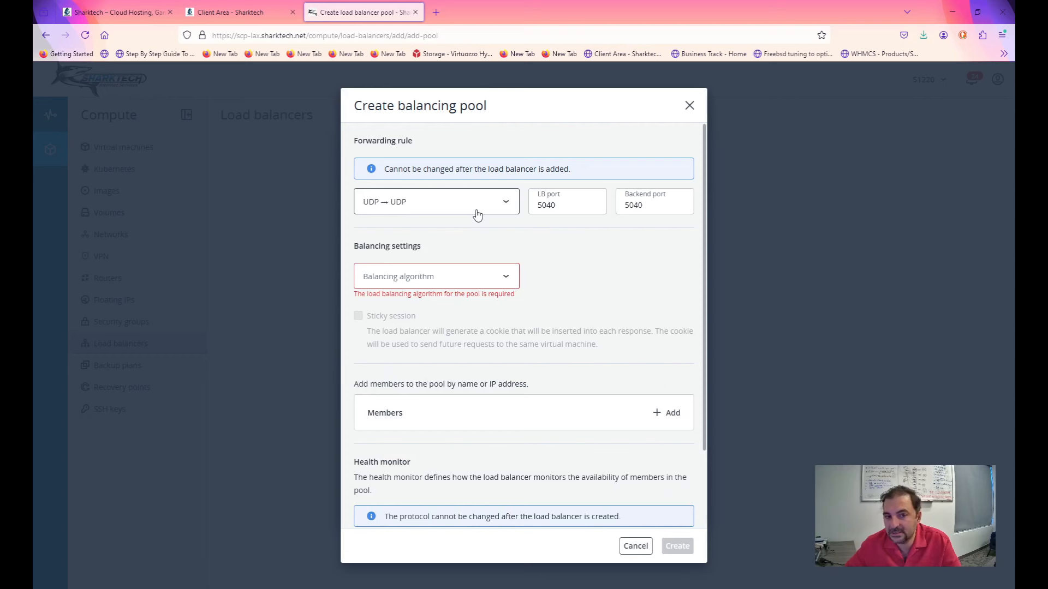
pyautogui.click(542, 210)
pyautogui.doubleClick(571, 209)
pyautogui.write('53')
pyautogui.press('Tab')
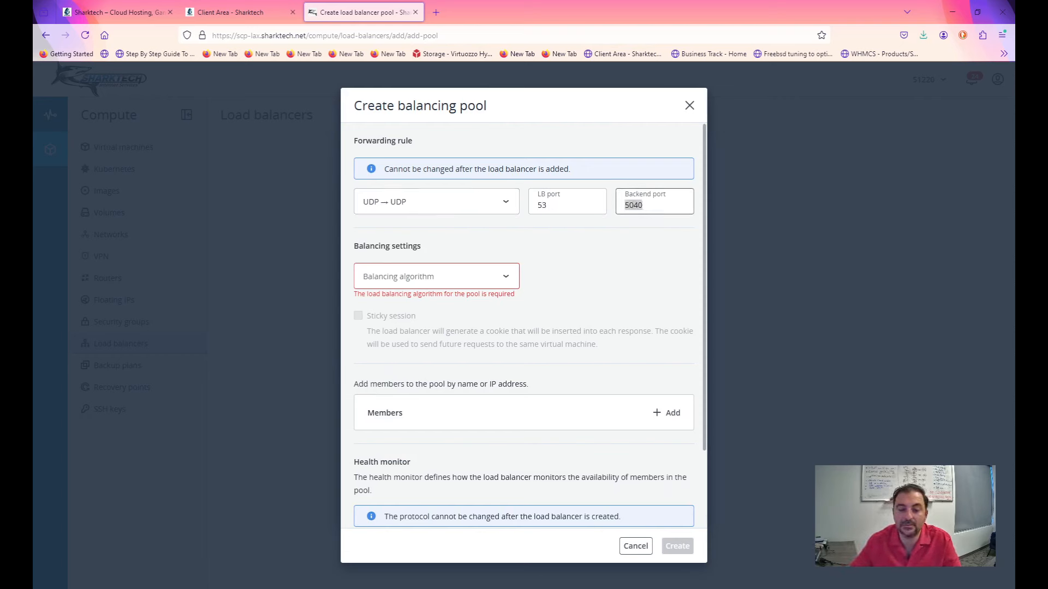
pyautogui.write('53')
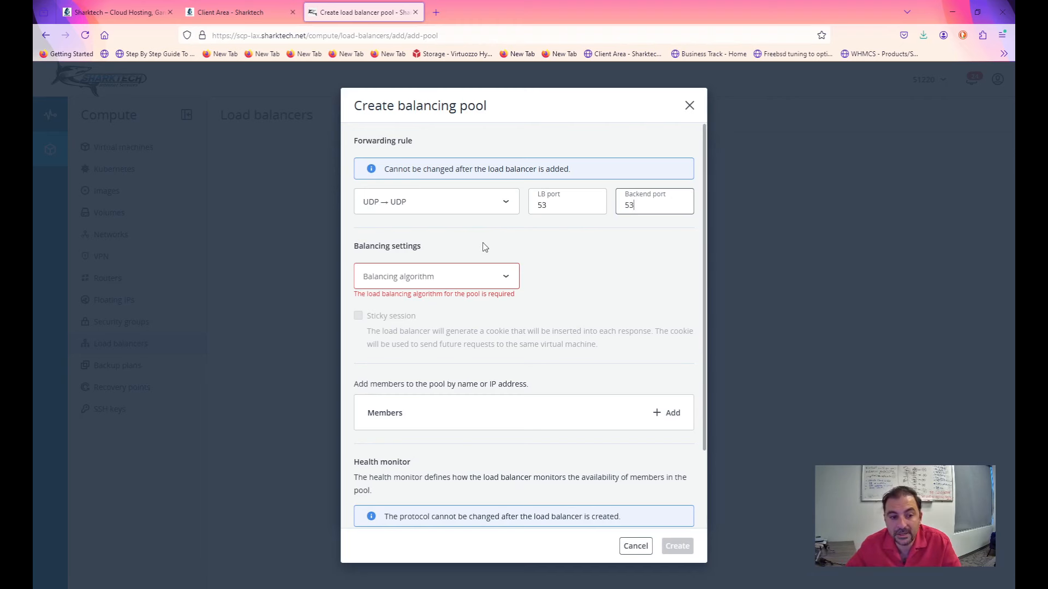
# Set the pool's balancing algorithm to Round robin
pyautogui.scroll(-3, 482, 247)
pyautogui.scroll(3, 480, 232)
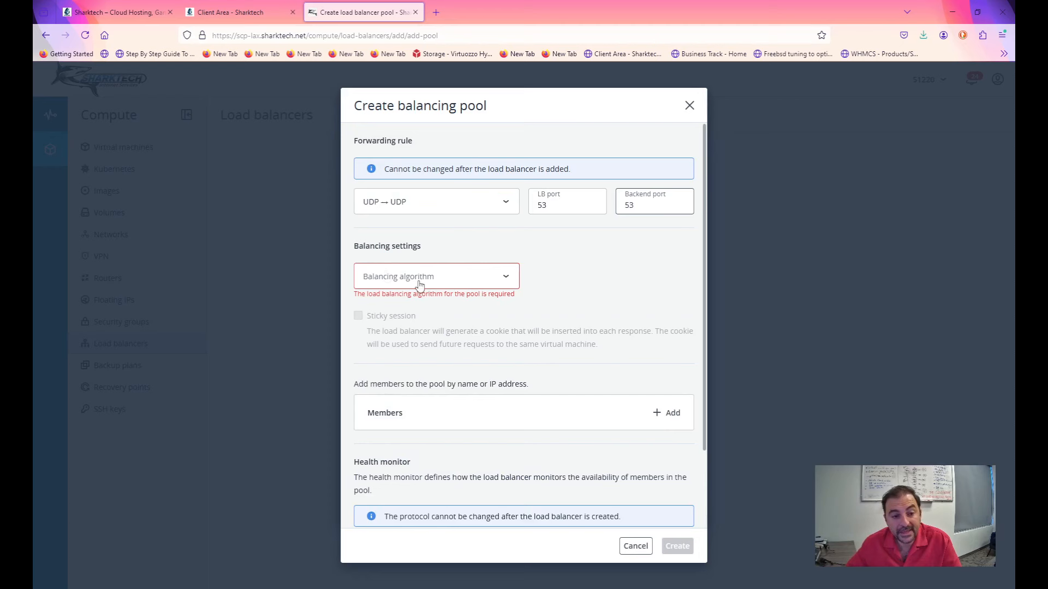
pyautogui.moveTo(391, 246); pyautogui.dragTo(491, 254)
pyautogui.click(491, 256)
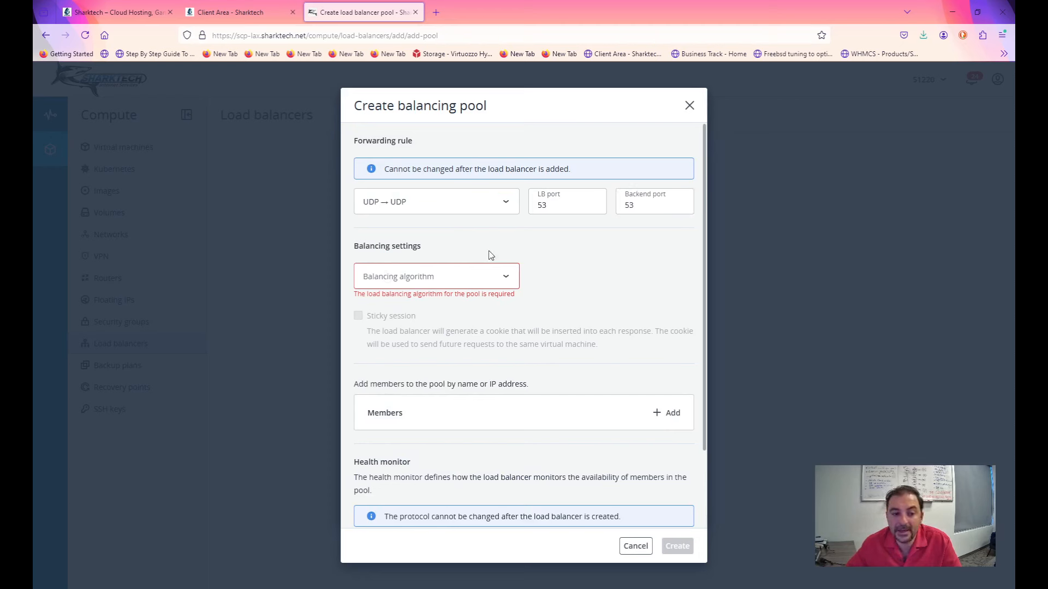
pyautogui.click(491, 284)
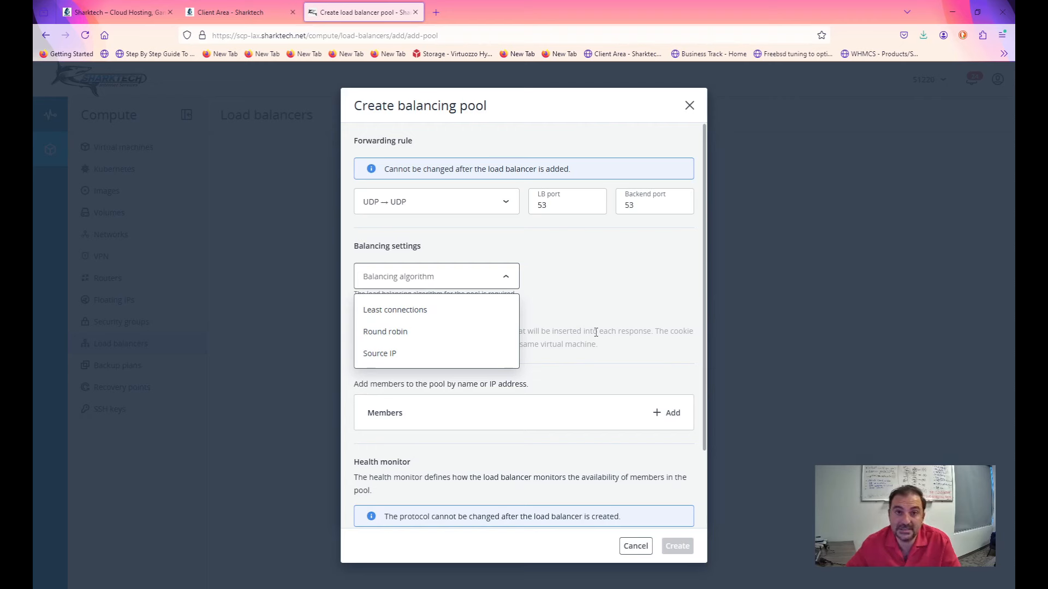
pyautogui.click(596, 333)
pyautogui.click(483, 281)
pyautogui.click(394, 331)
pyautogui.click(485, 283)
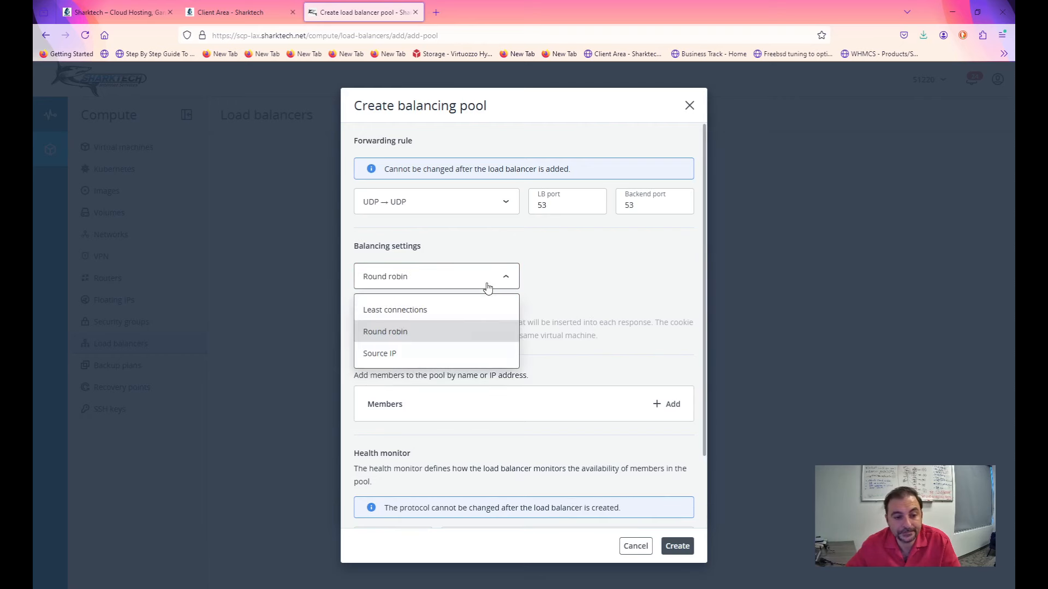
pyautogui.click(621, 295)
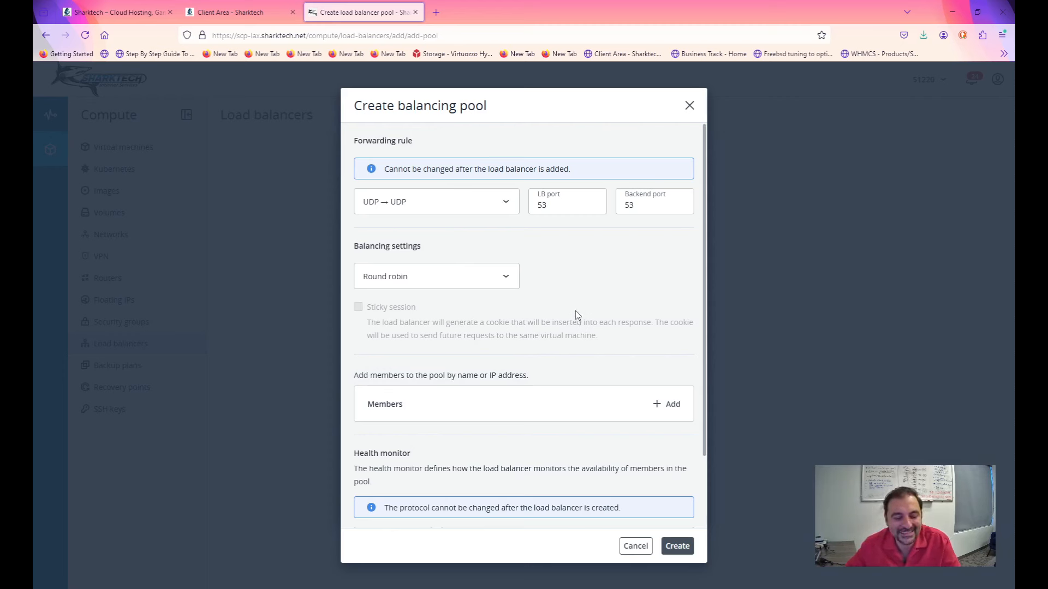
# Add the test virtual machine as a member of the balancing pool
pyautogui.scroll(-2, 628, 404)
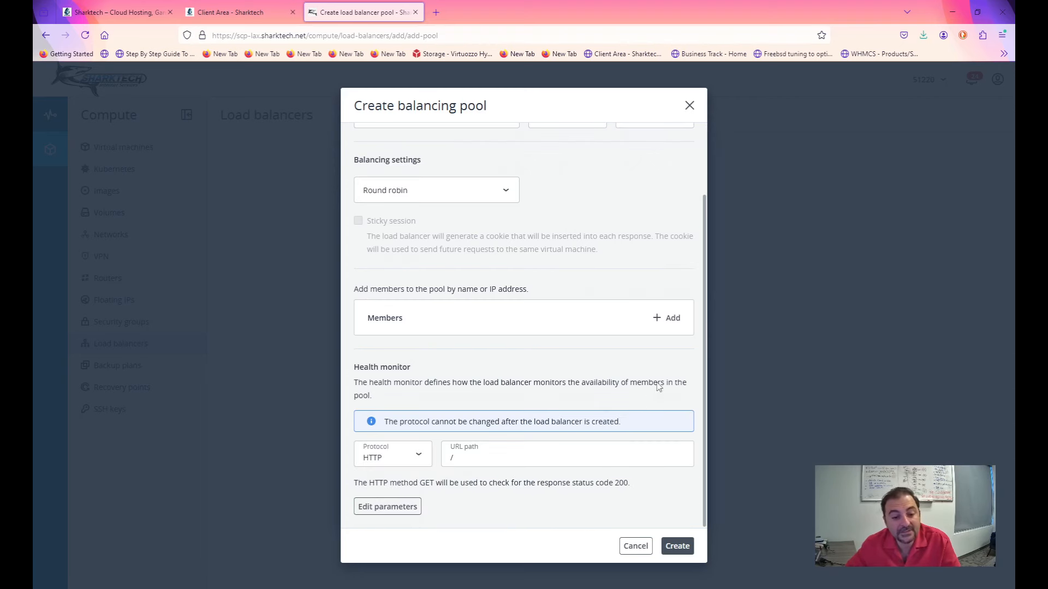
pyautogui.click(668, 318)
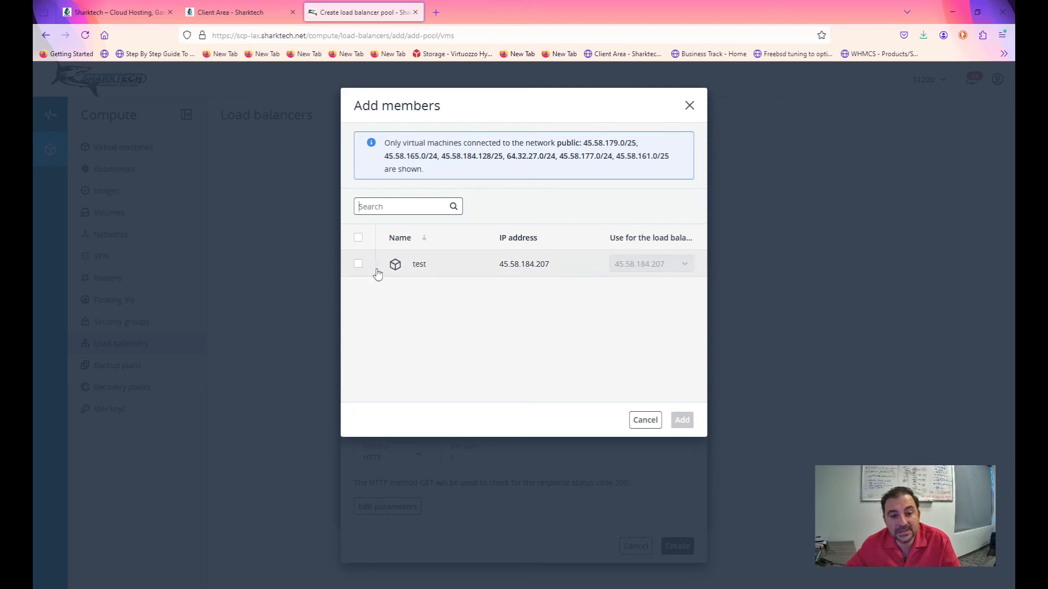
pyautogui.click(376, 273)
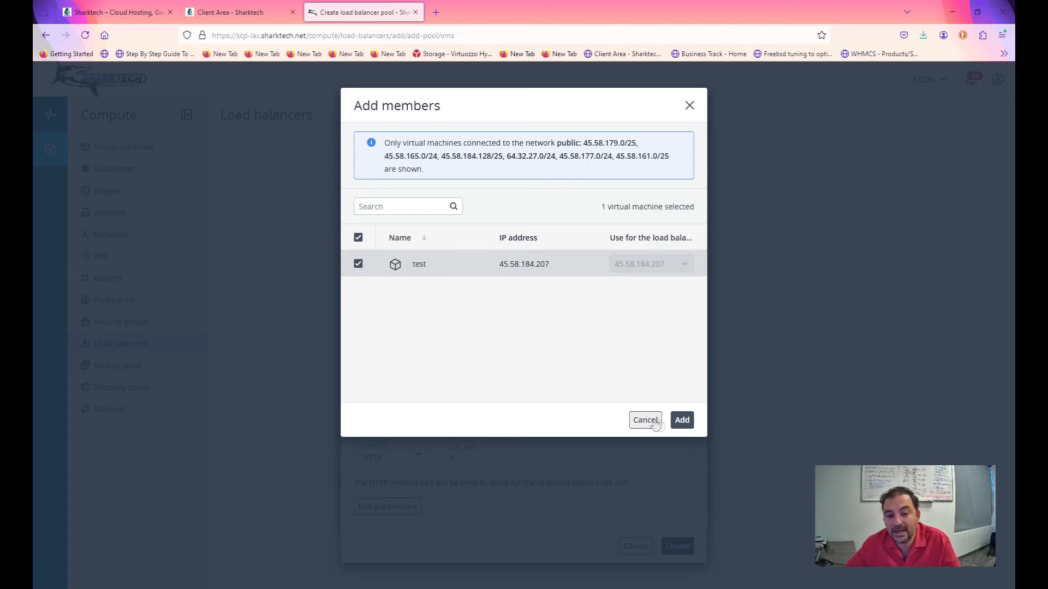
pyautogui.click(680, 422)
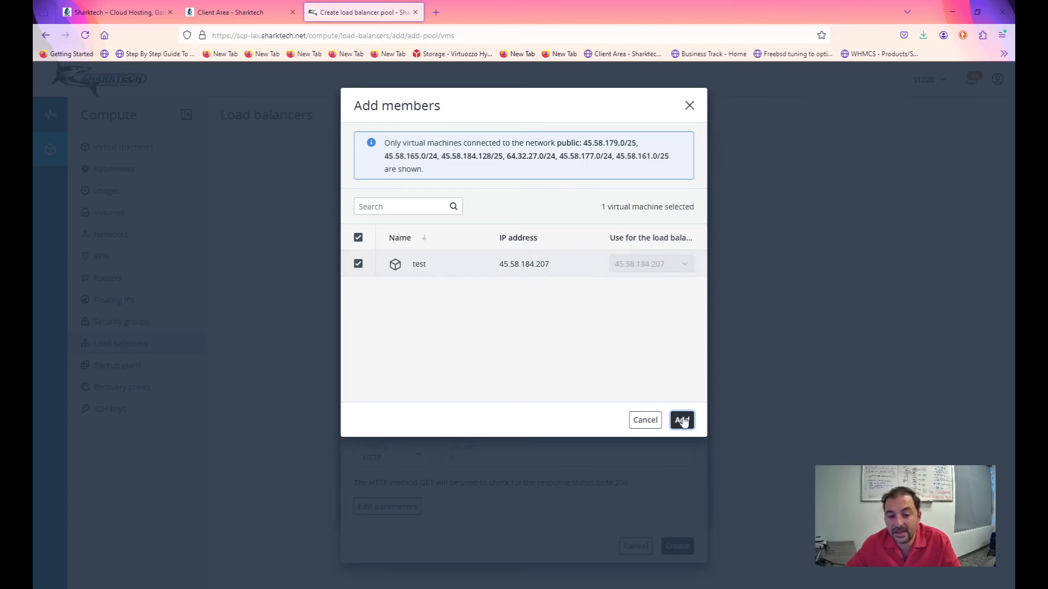
# Set the health monitor protocol to TCP and review its interval, timeout and threshold parameters without changing them
pyautogui.scroll(-2, 525, 400)
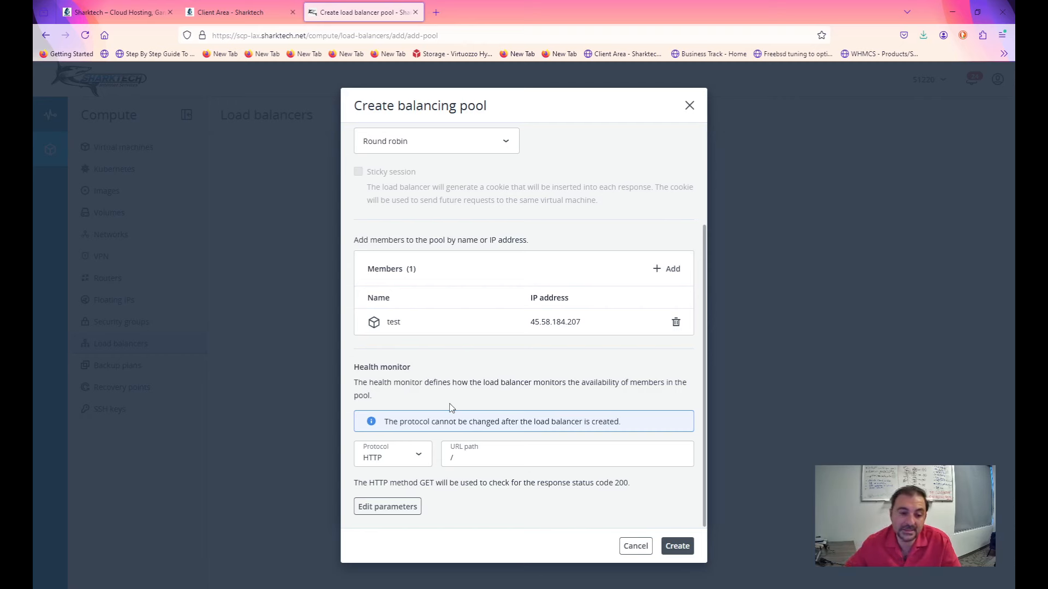
pyautogui.click(412, 462)
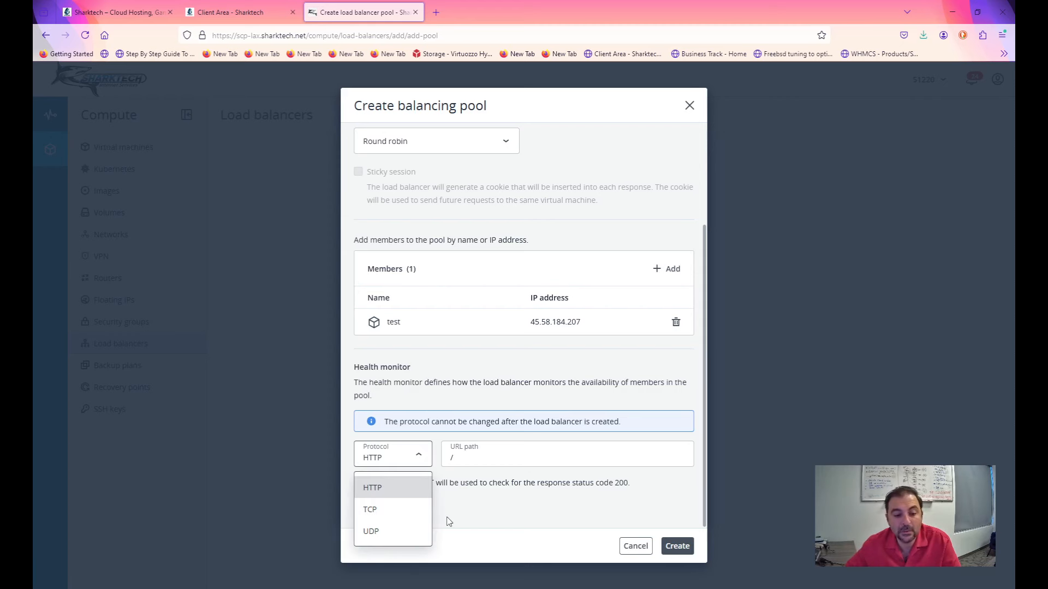
pyautogui.click(370, 508)
pyautogui.click(384, 508)
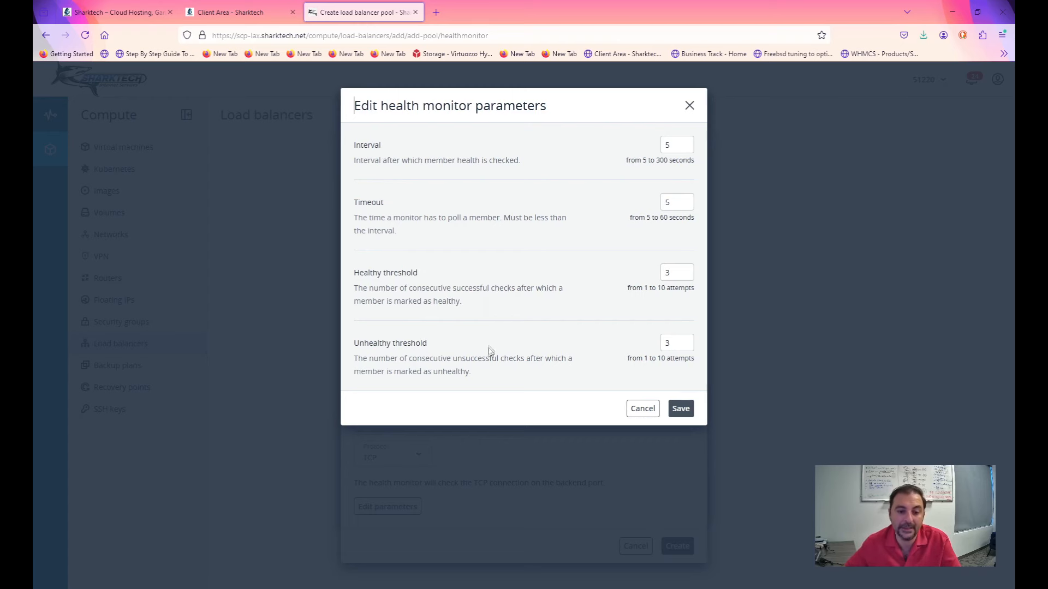
pyautogui.click(643, 409)
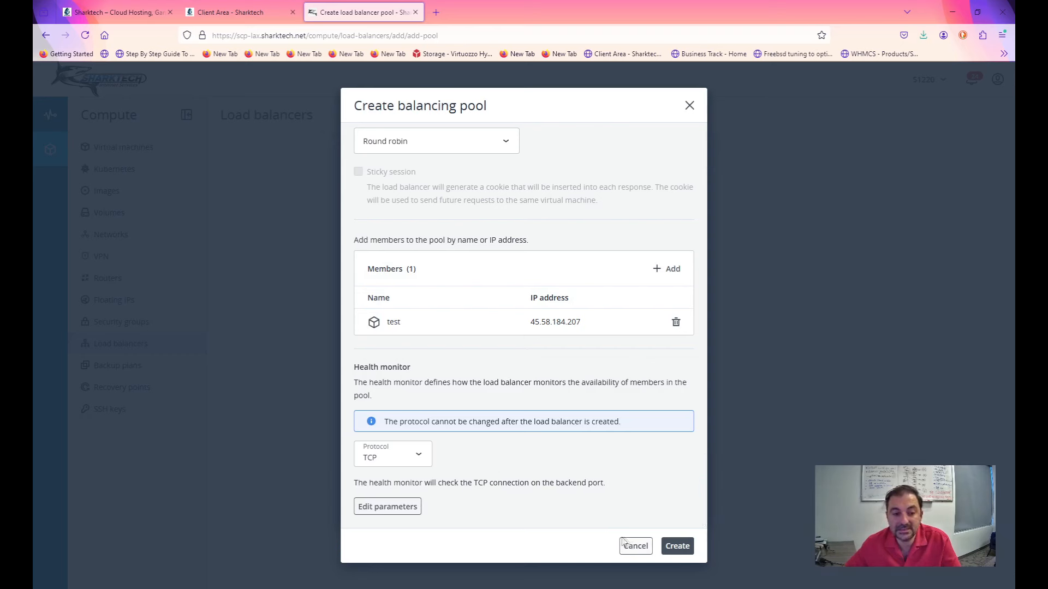
# Create the balancing pool and the Demo load balancer that uses it
pyautogui.click(675, 546)
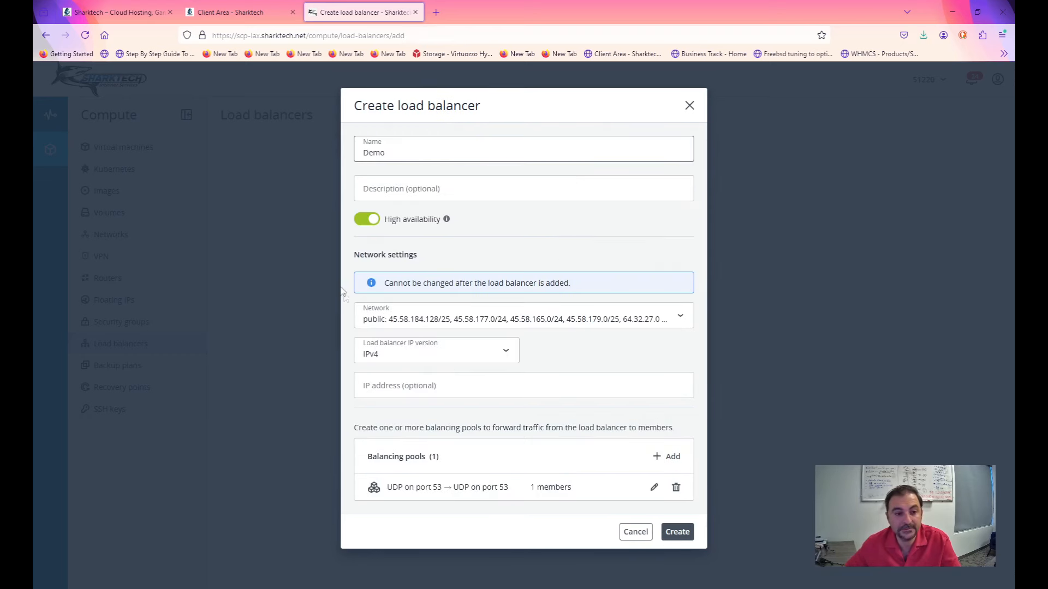
pyautogui.click(677, 532)
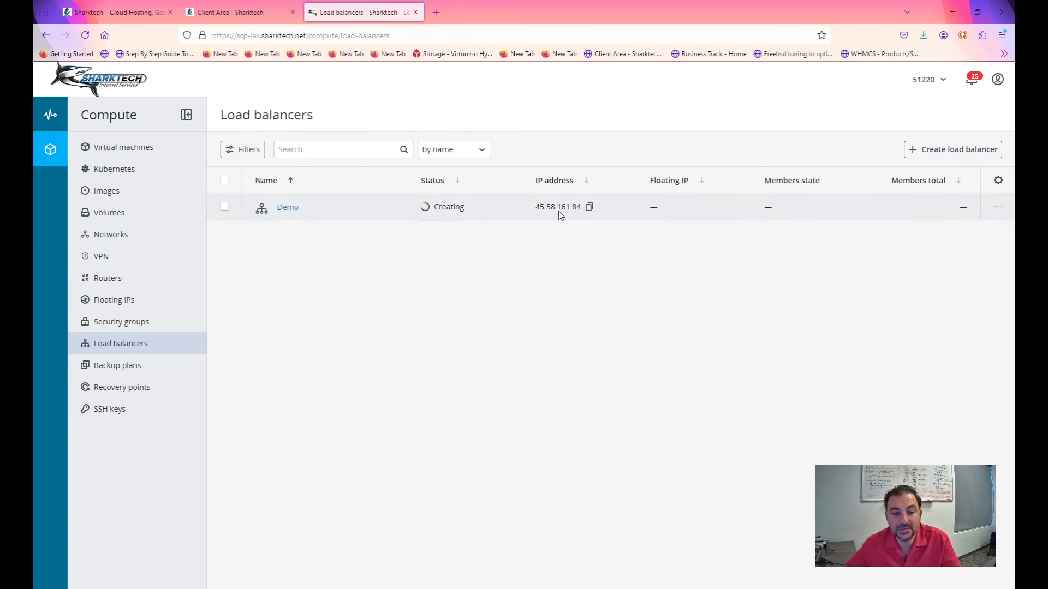
# Review the Demo load balancer's overview charts and property details, and return to the load balancer list
pyautogui.click(808, 213)
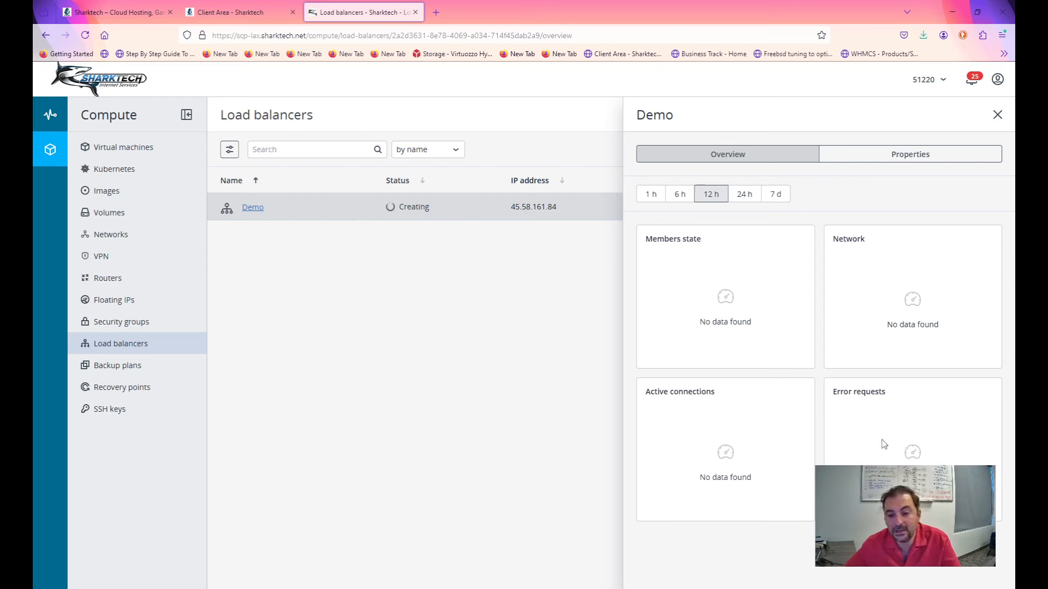
pyautogui.click(889, 156)
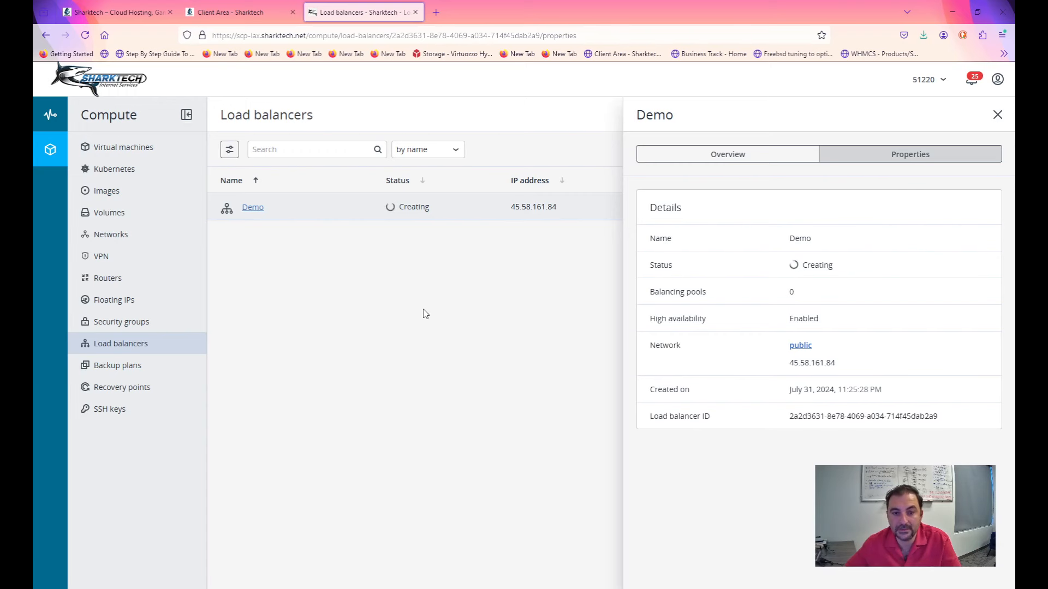
pyautogui.click(997, 115)
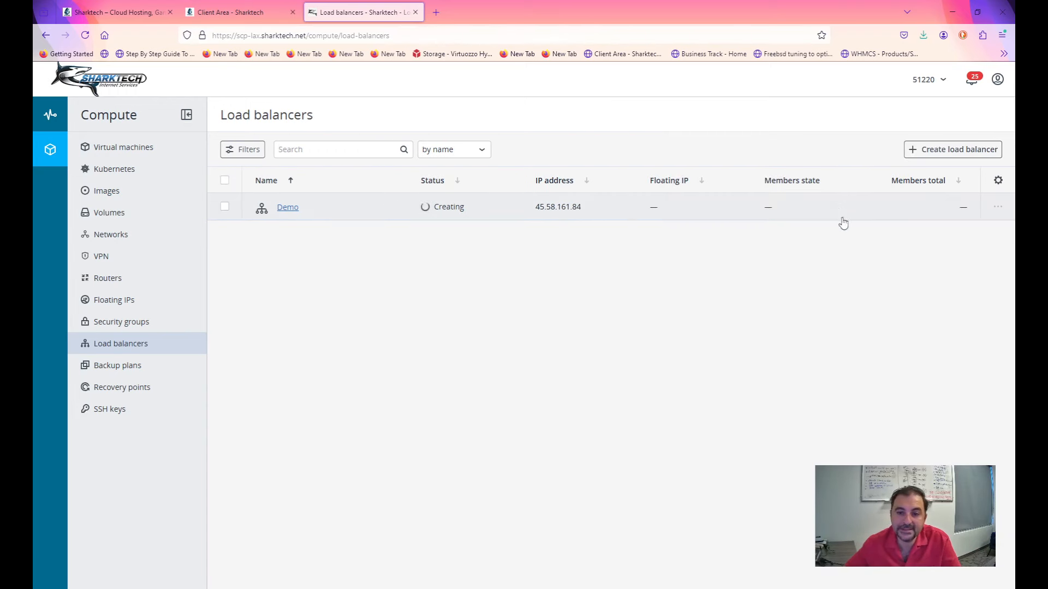
pyautogui.click(914, 213)
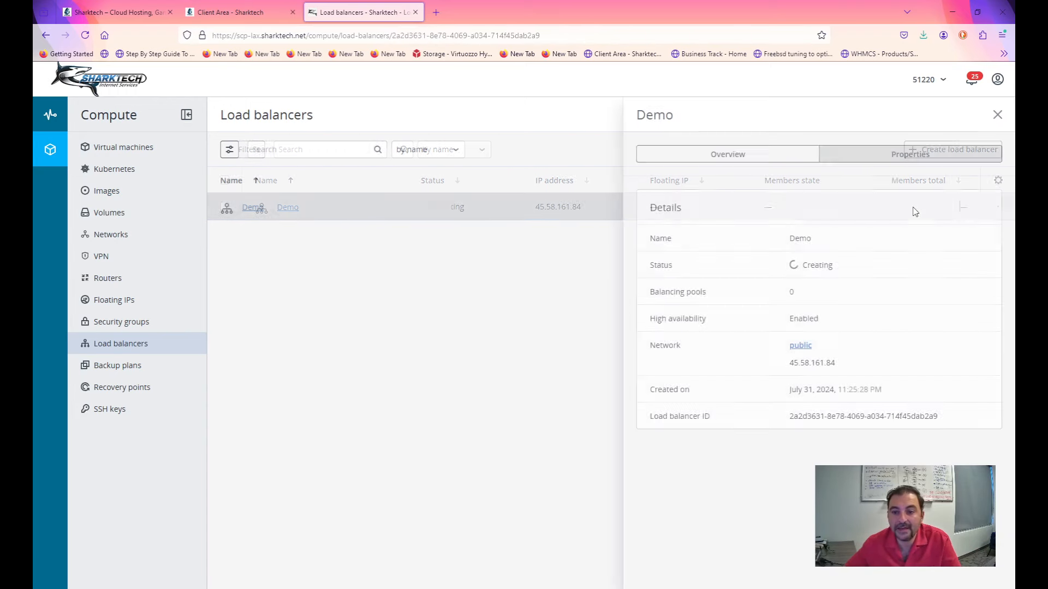
pyautogui.click(756, 158)
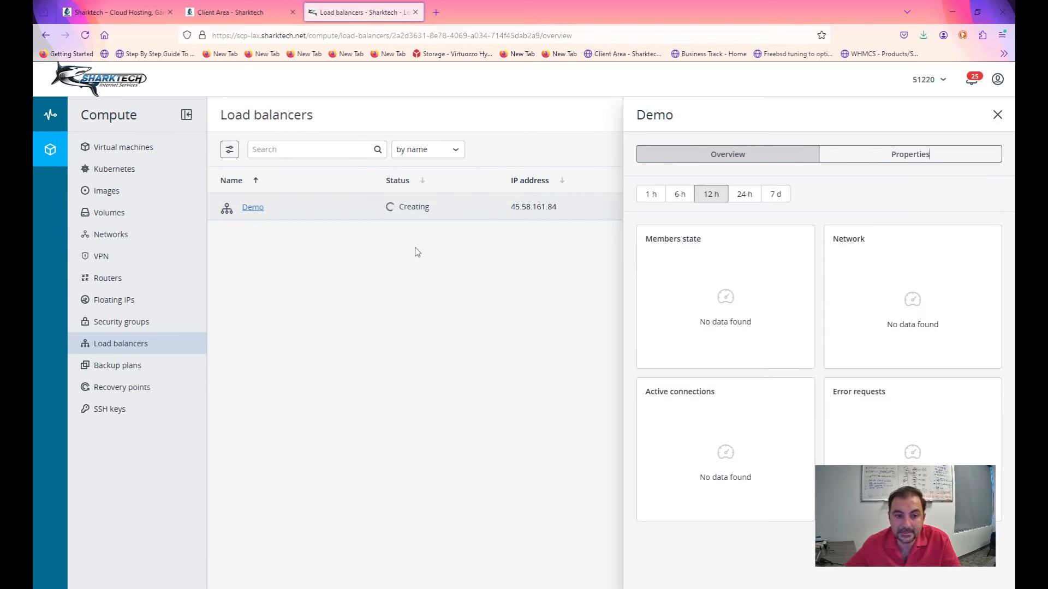
pyautogui.click(490, 219)
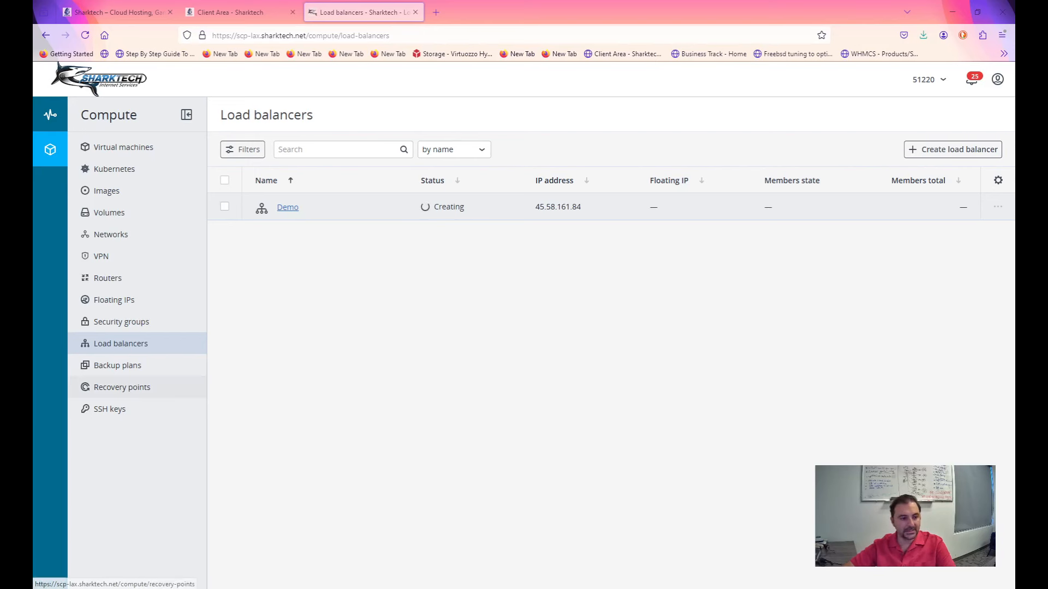
# Start a new backup plan and name it Demo
pyautogui.click(145, 366)
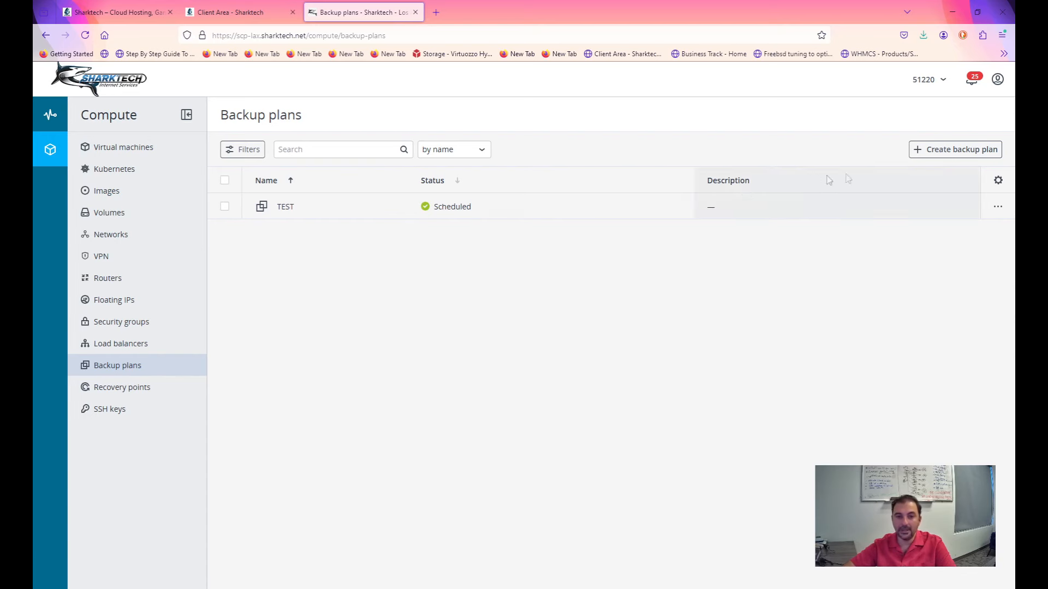
pyautogui.click(960, 155)
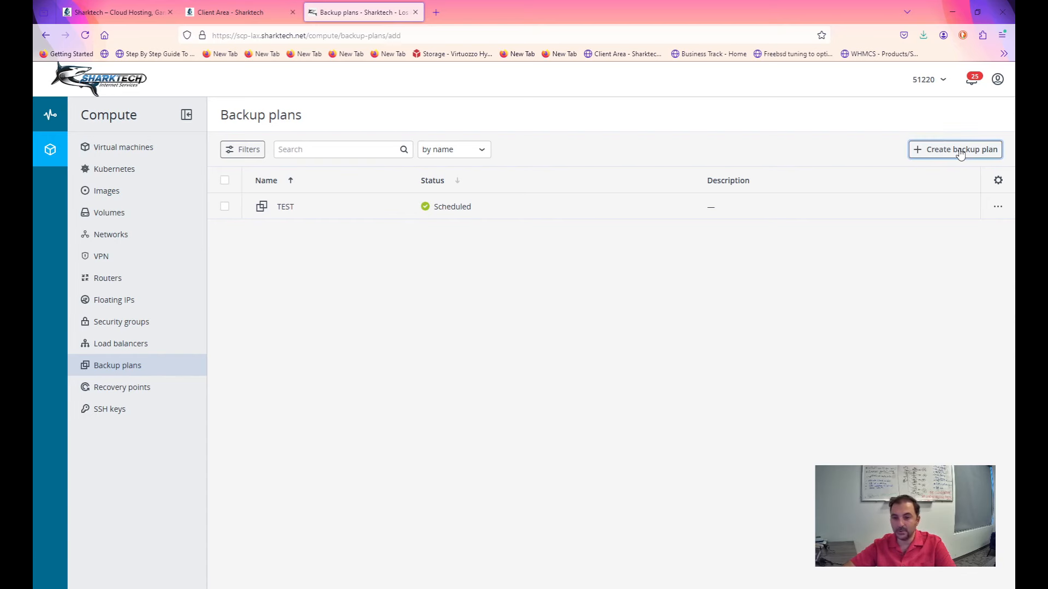
pyautogui.write('Demo')
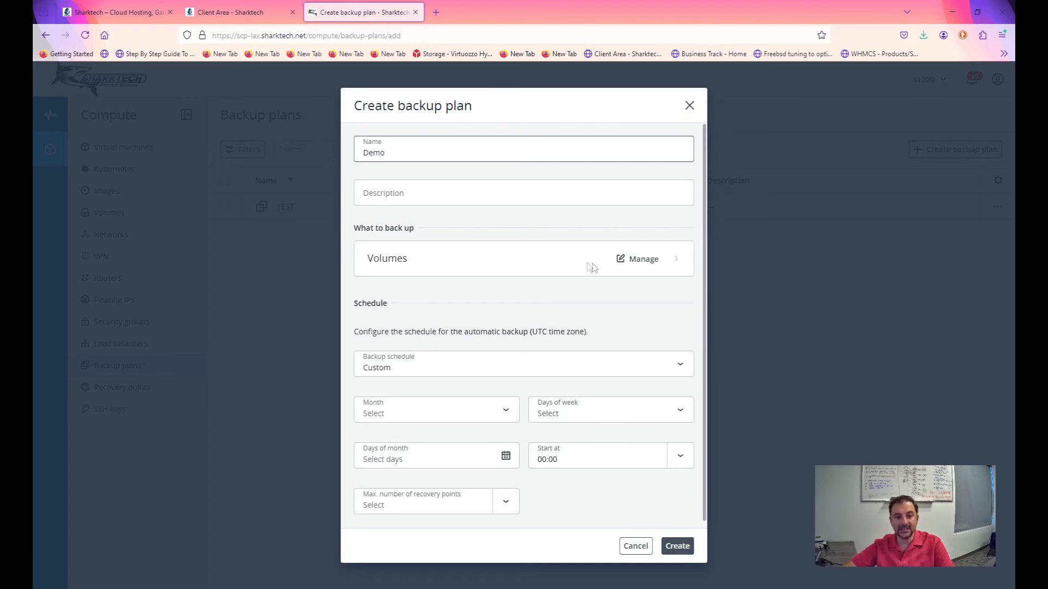
# Preview the Demo backup plan's selectable volumes and the Retention 14 days schedule, and cancel creating the plan
pyautogui.click(628, 263)
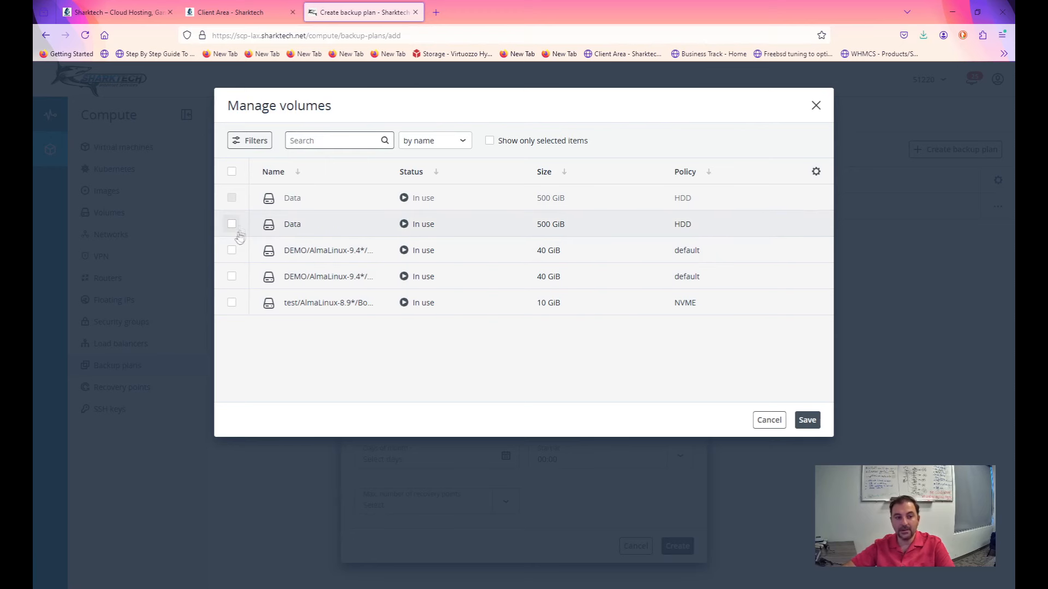
pyautogui.click(769, 420)
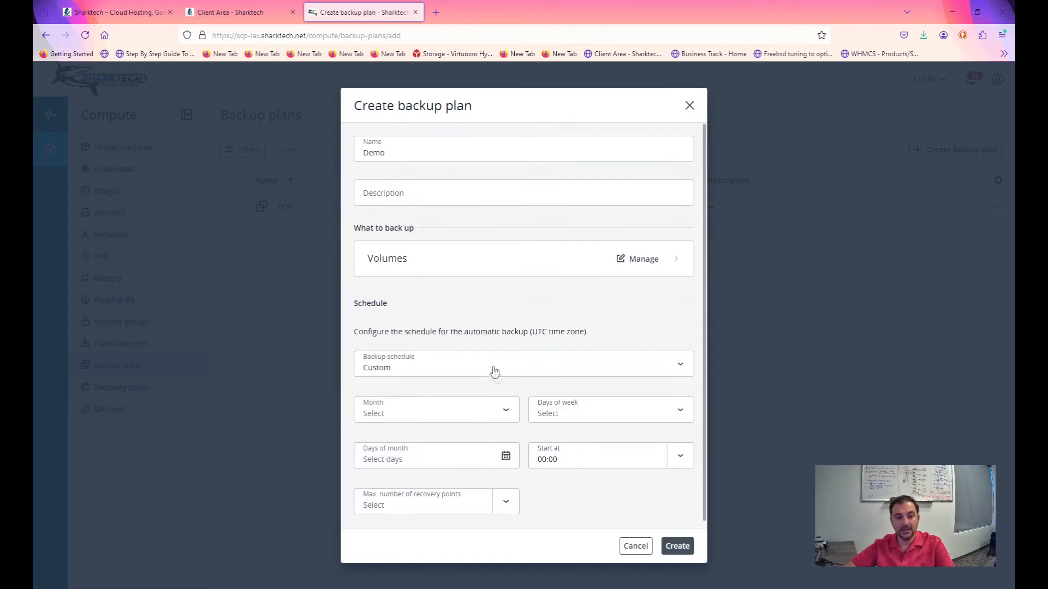
pyautogui.scroll(-1, 400, 344)
pyautogui.click(412, 358)
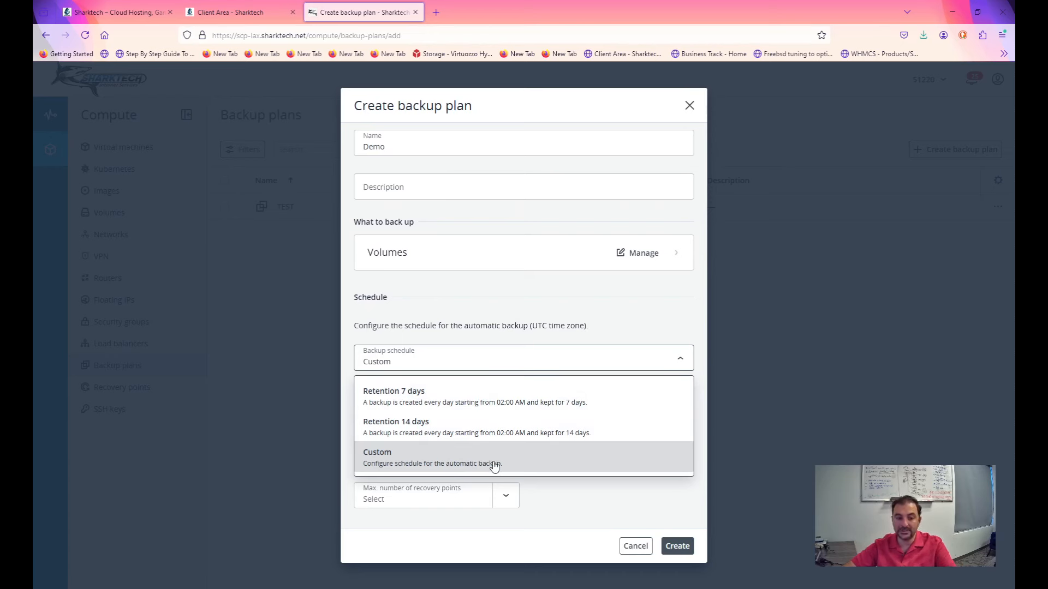
pyautogui.click(489, 434)
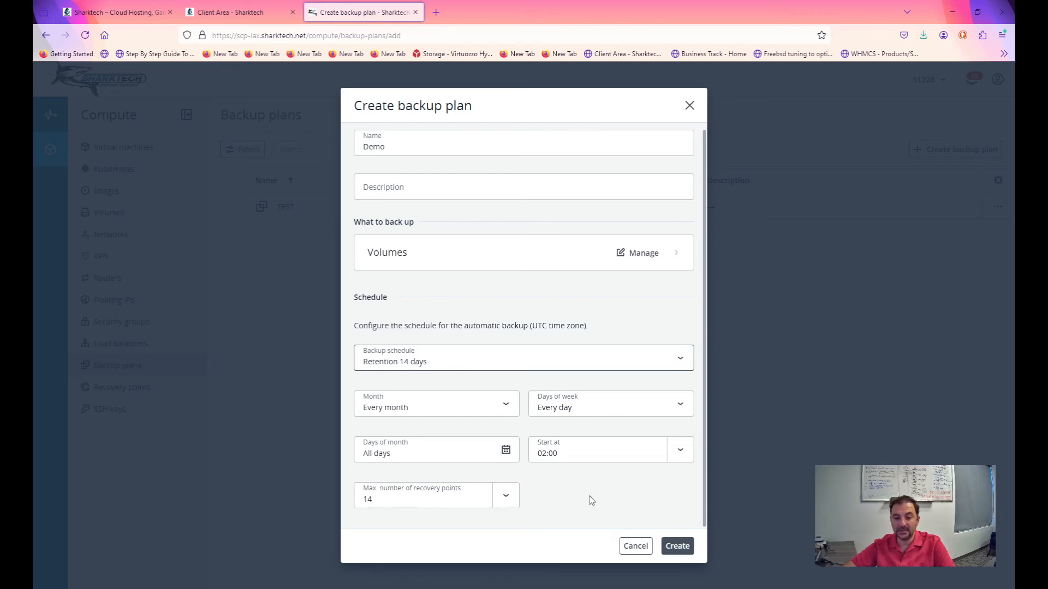
pyautogui.click(638, 548)
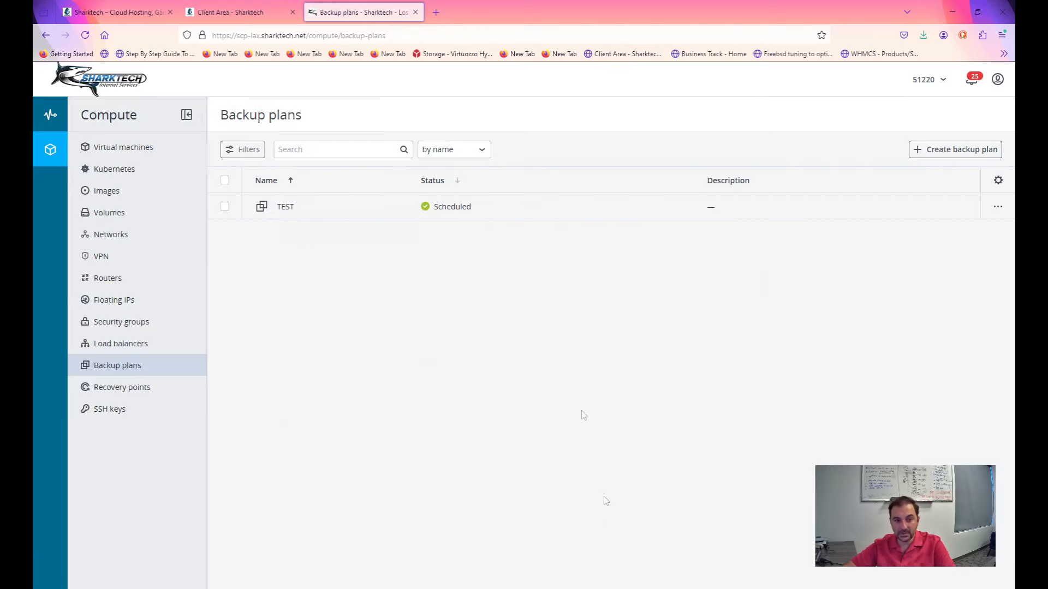
# Review the existing TEST backup plan's details, recovery points entry and backup schedule
pyautogui.click(516, 207)
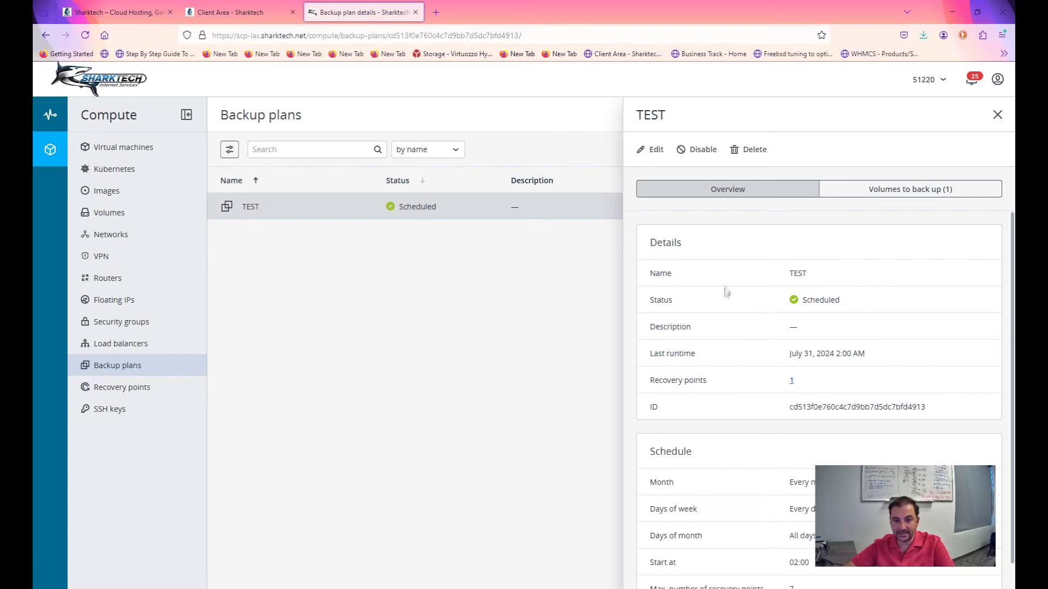
pyautogui.scroll(-1, 726, 293)
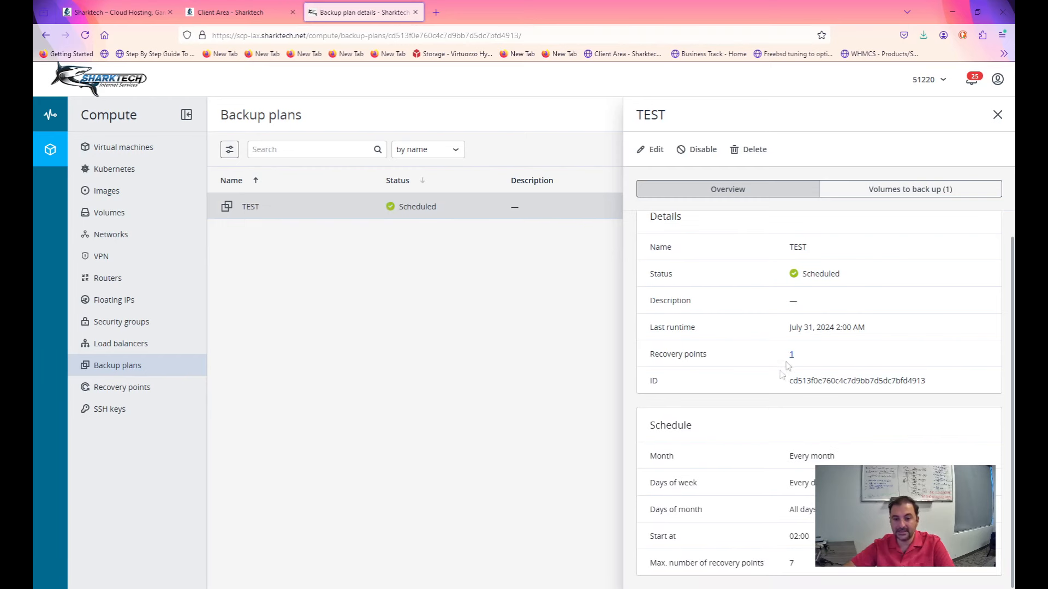
pyautogui.scroll(1, 786, 363)
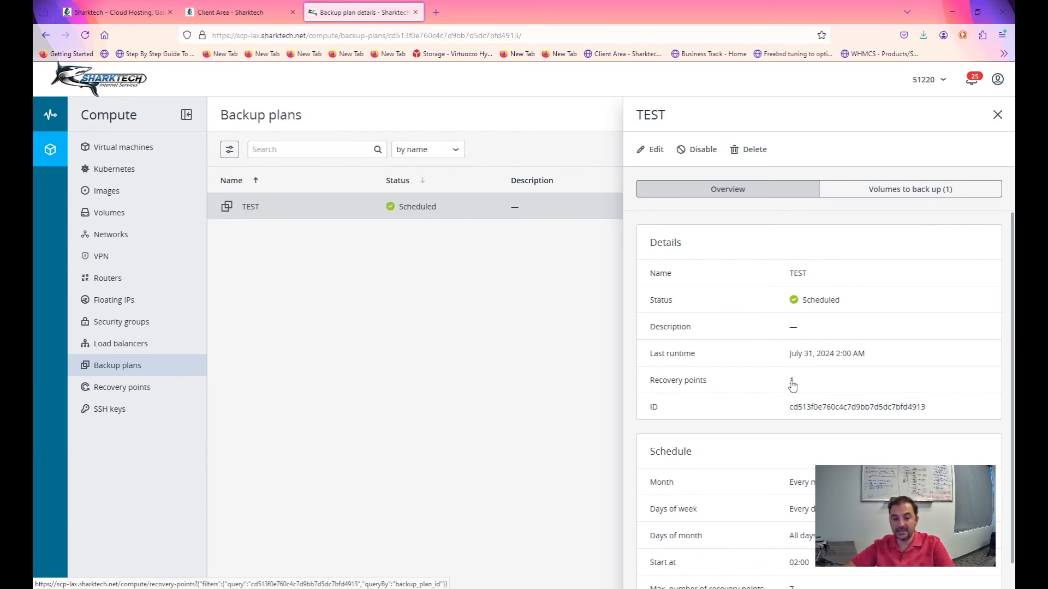
pyautogui.scroll(-1, 764, 390)
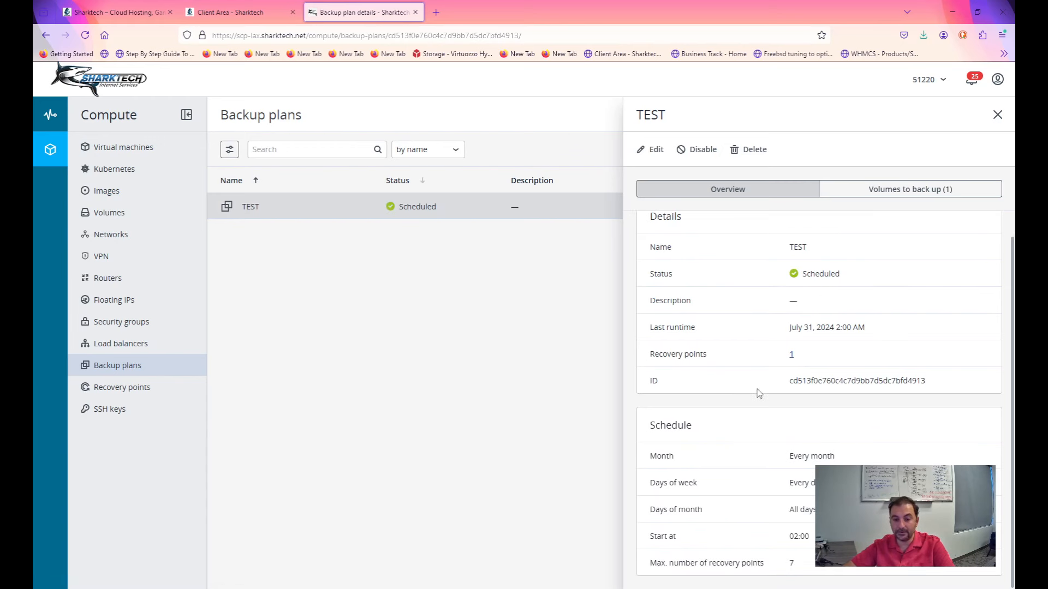
# Add the second Data volume, both DEMO AlmaLinux 9.4 boot volumes and the test AlmaLinux 8.9 boot volume to the TEST backup plan
pyautogui.click(865, 194)
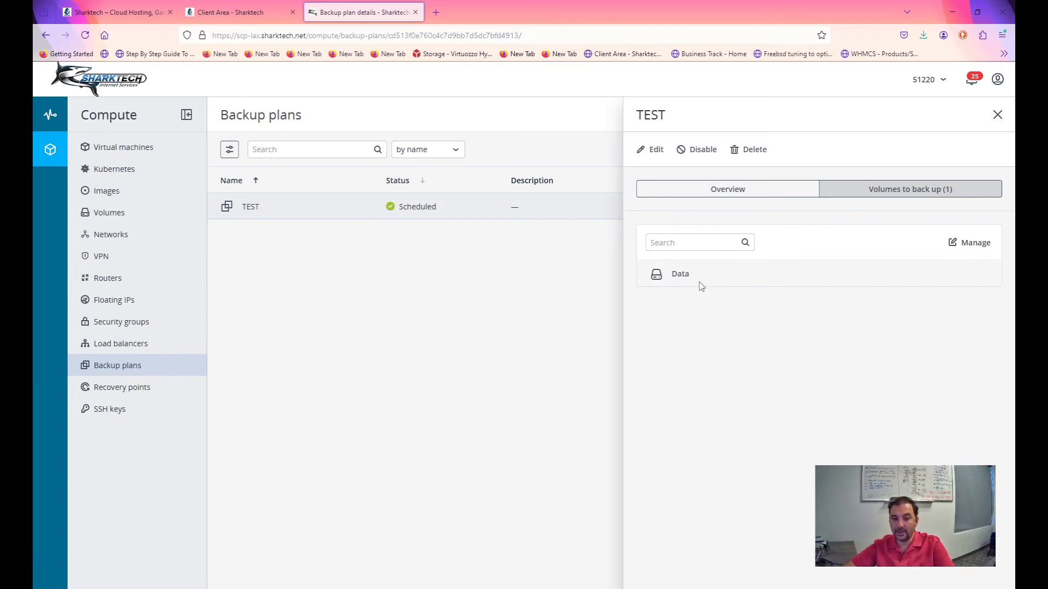
pyautogui.click(965, 244)
pyautogui.click(232, 224)
pyautogui.click(233, 251)
pyautogui.click(231, 277)
pyautogui.click(231, 303)
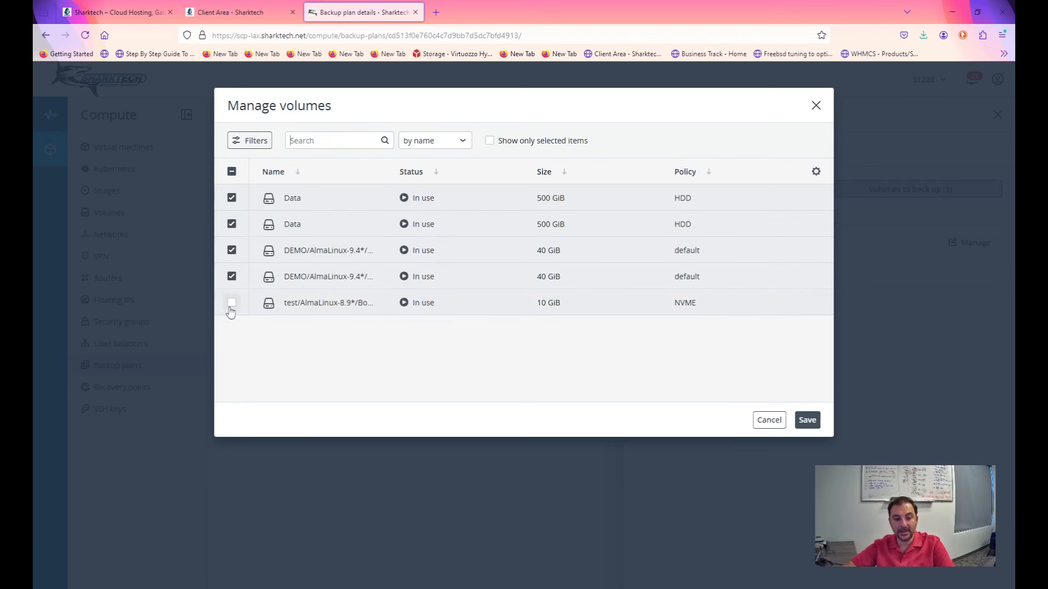
pyautogui.click(807, 420)
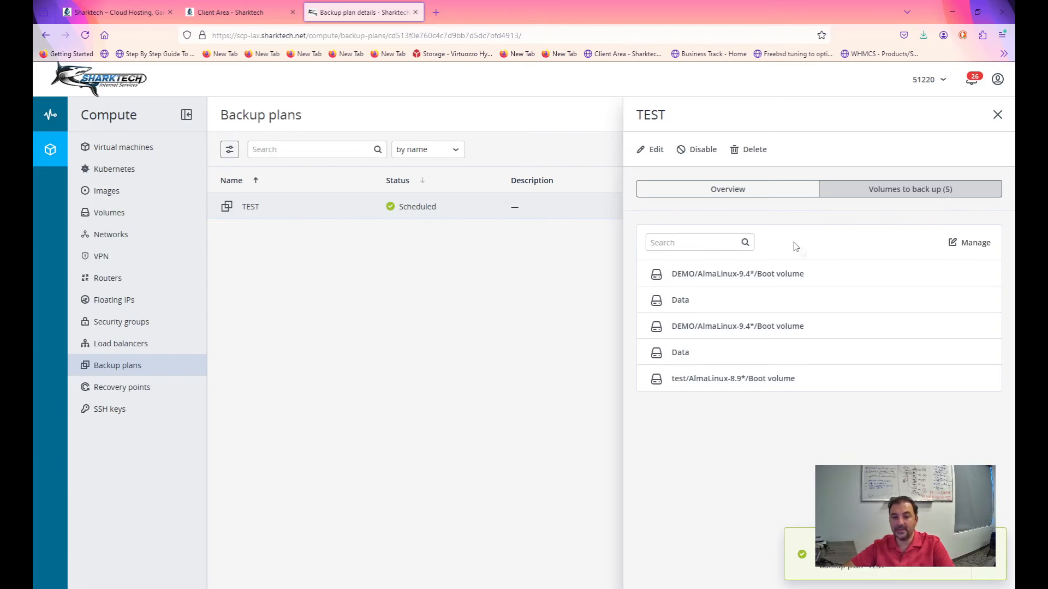
# Recheck the TEST backup plan's overview and schedule, then close its details and reopen them from the plan list
pyautogui.click(715, 189)
pyautogui.scroll(-1, 765, 373)
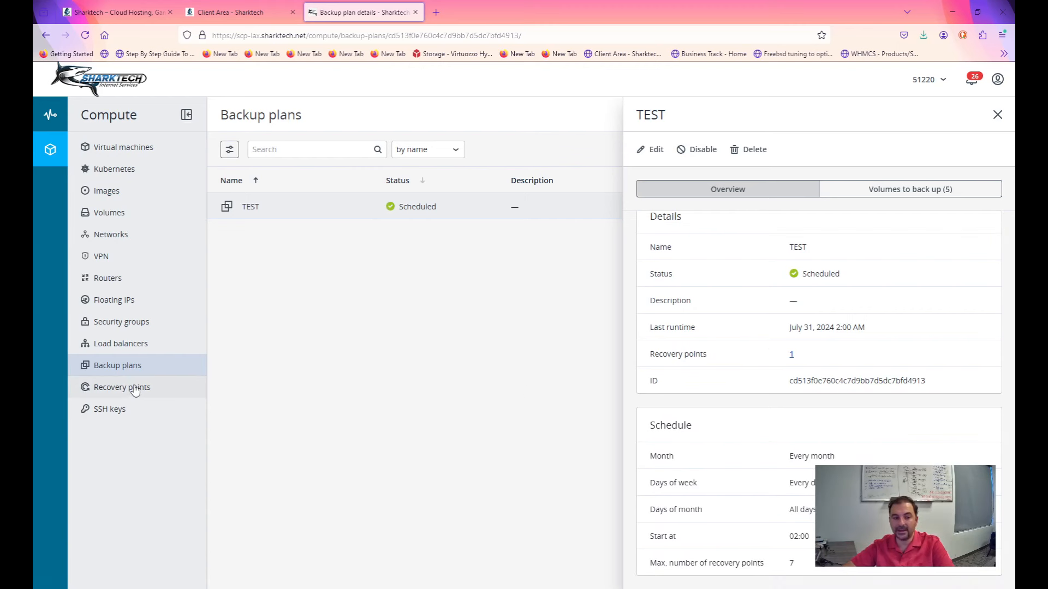
pyautogui.click(997, 115)
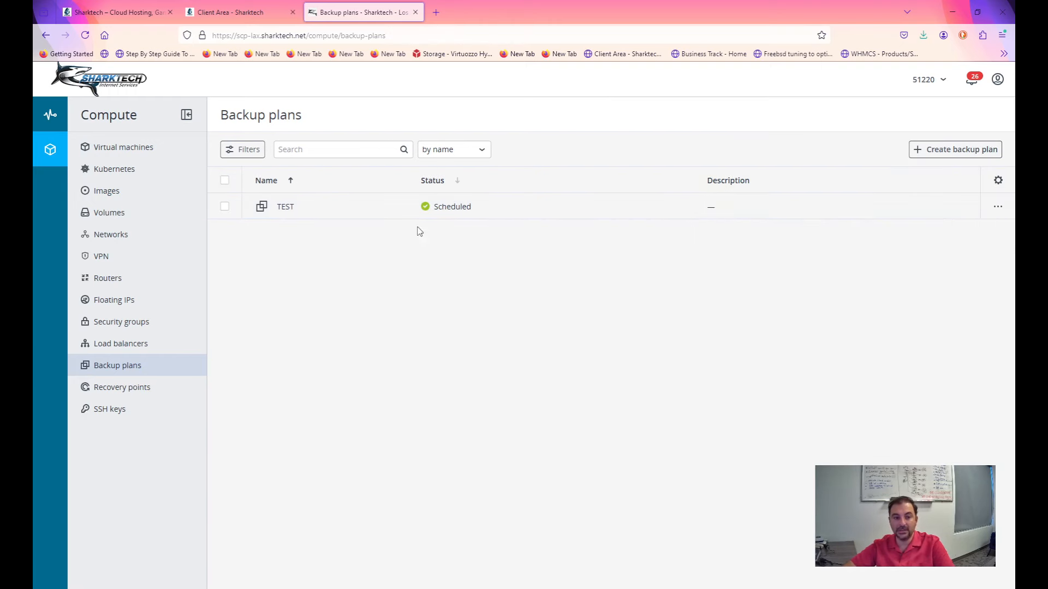
pyautogui.click(403, 218)
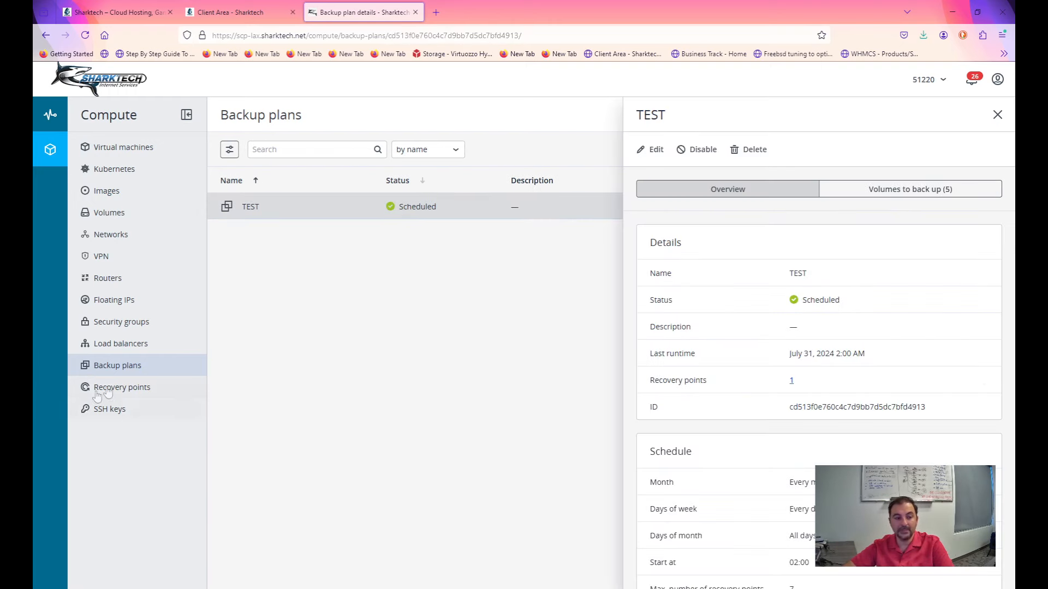
# In the recovery points list, widen the name column and view the details of TEST-Data-2024-07-31T02:00:00
pyautogui.click(112, 388)
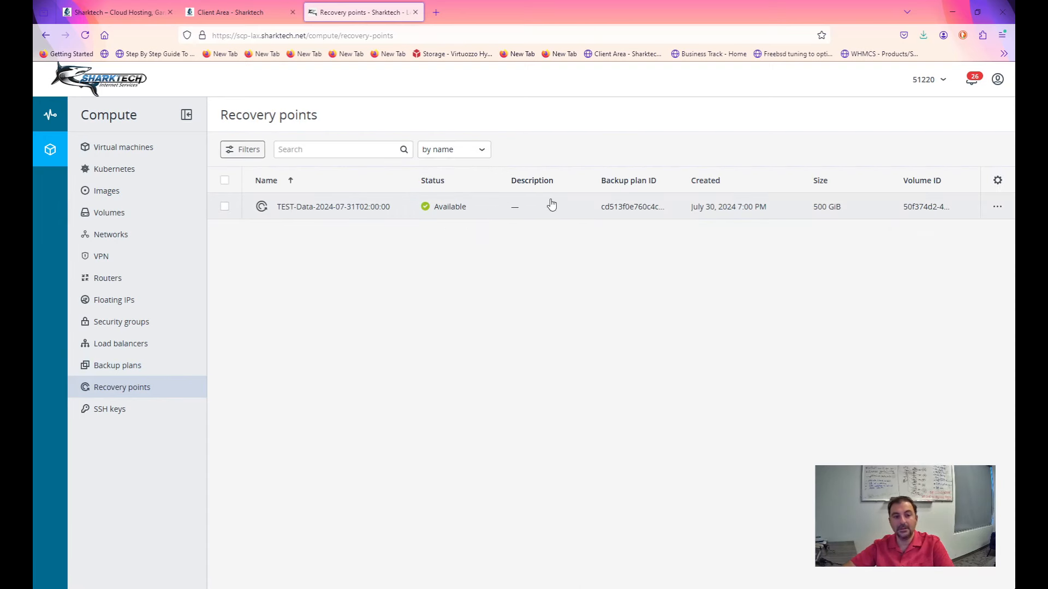
pyautogui.moveTo(408, 181); pyautogui.dragTo(448, 180)
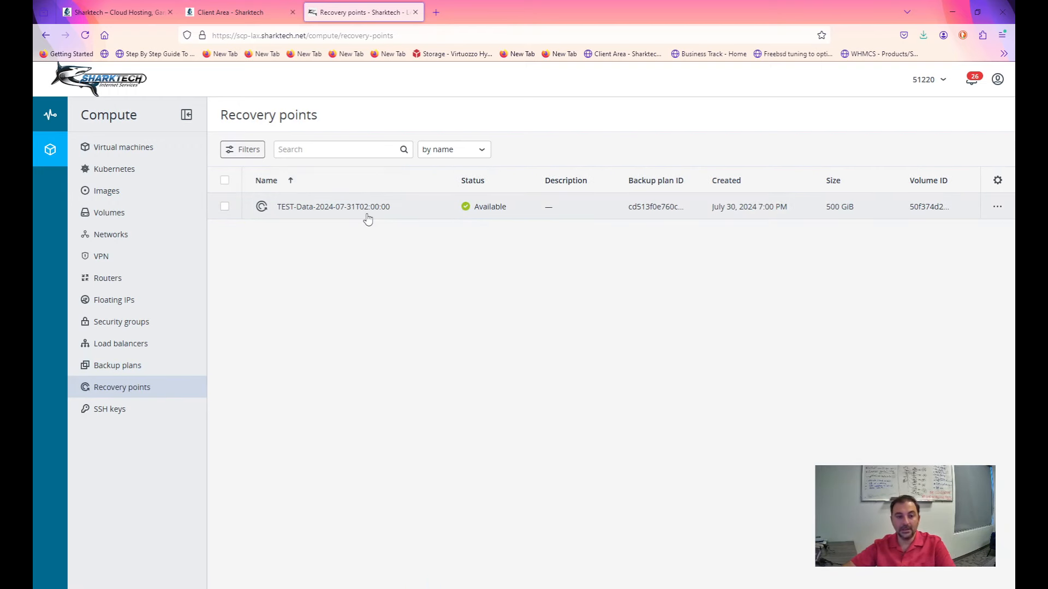
pyautogui.click(368, 218)
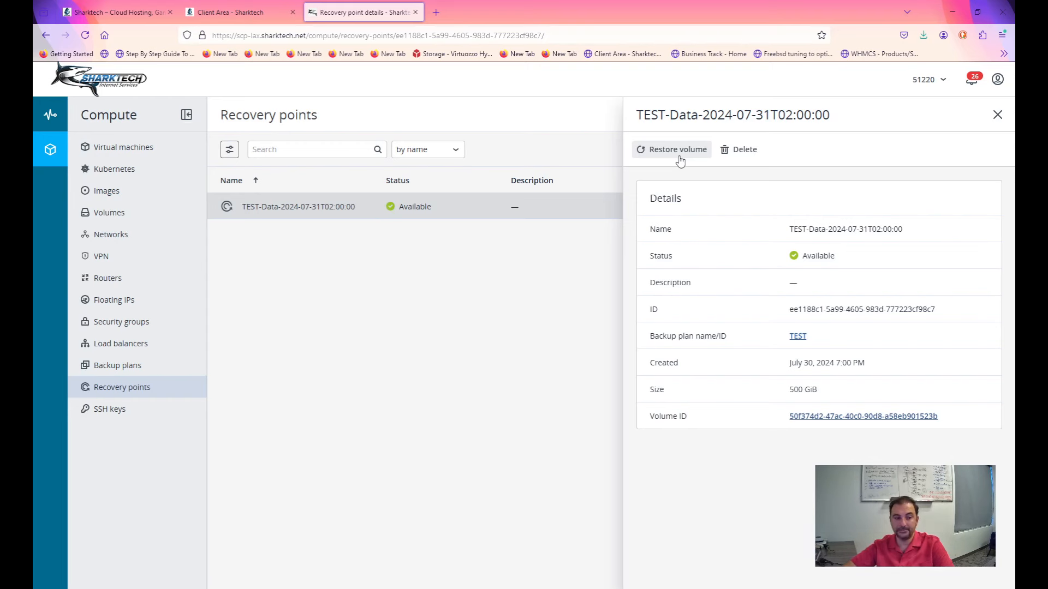
# View the SSH keys list and the fields required for adding a key, and cancel without adding one
pyautogui.click(109, 409)
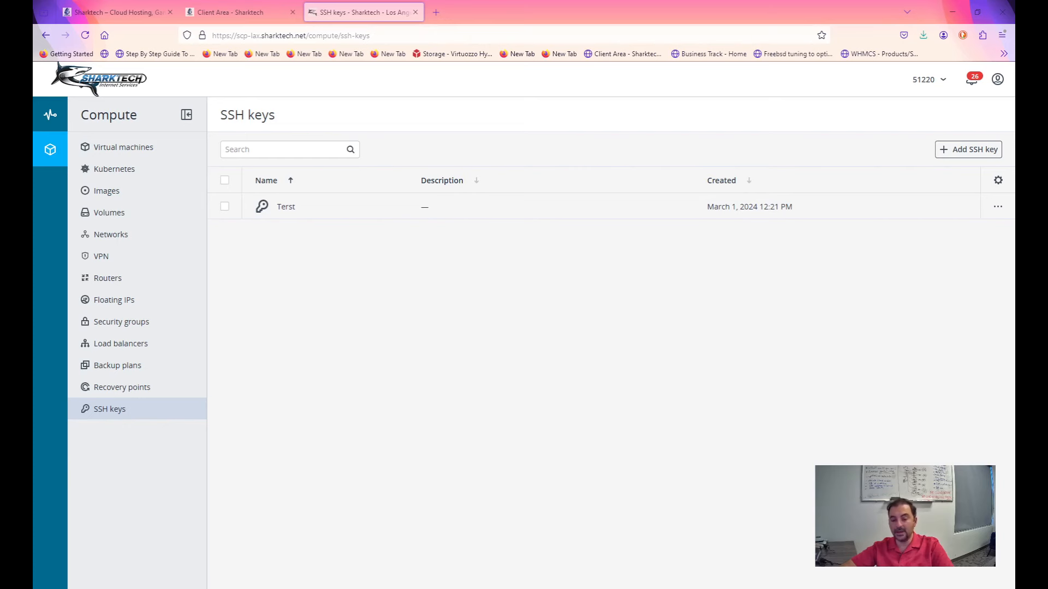
pyautogui.click(968, 149)
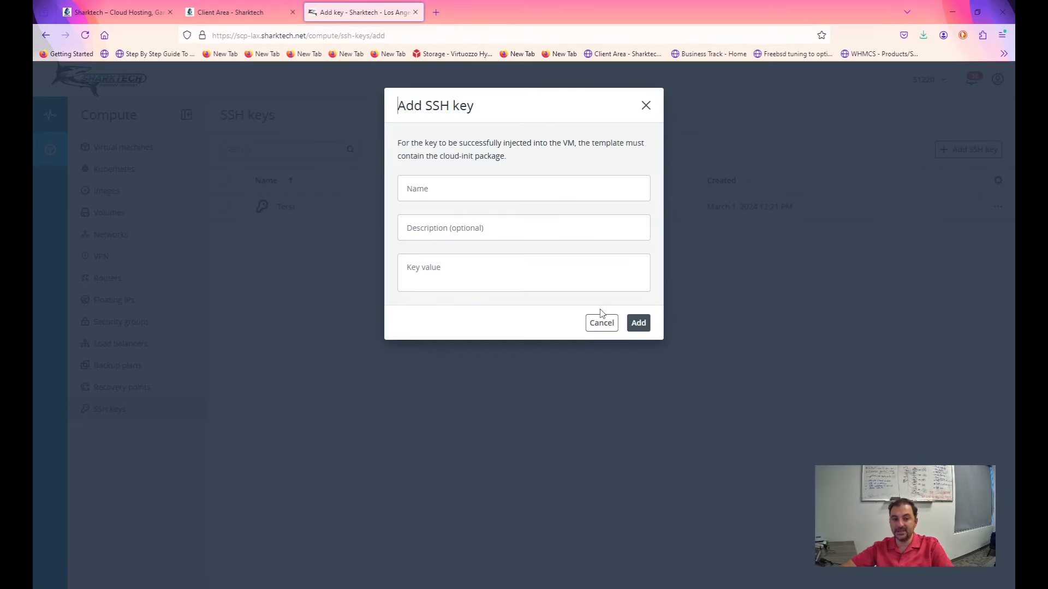
pyautogui.click(596, 330)
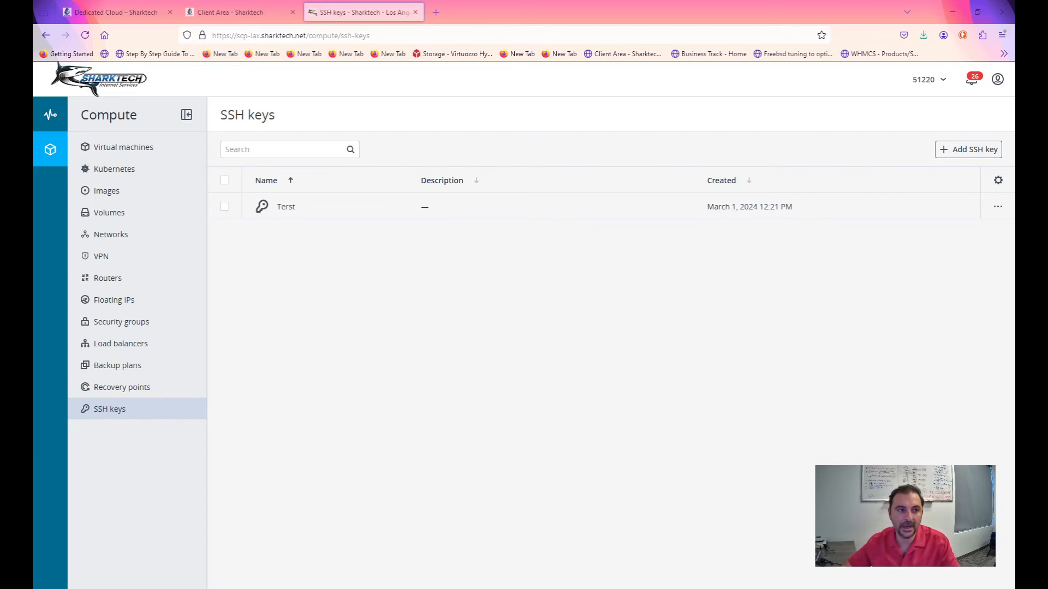
# Switch to the Sharktech website and open its Public Cloud page
pyautogui.click(127, 13)
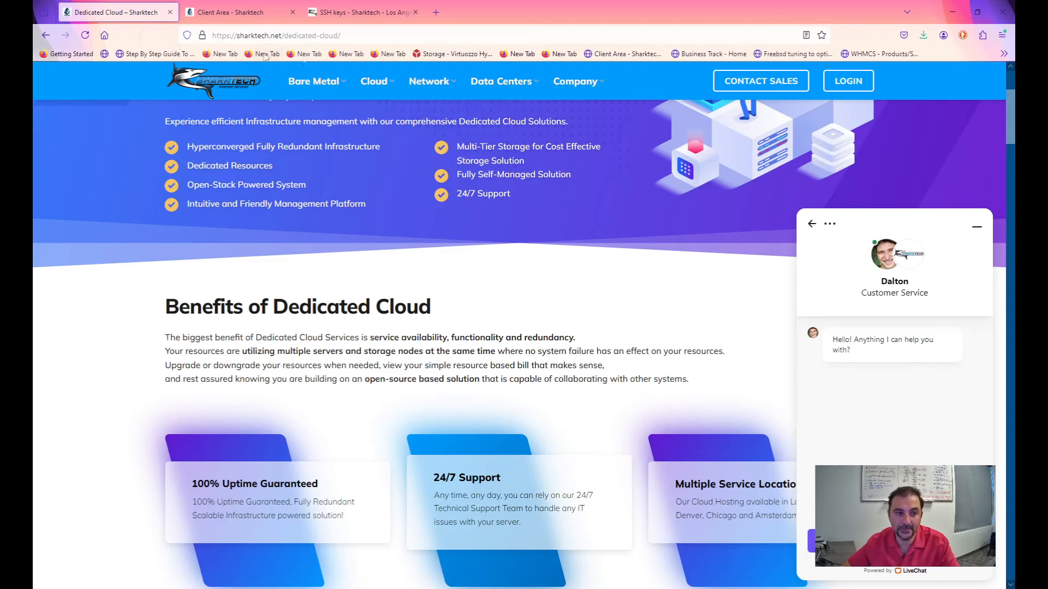
pyautogui.moveTo(372, 90)
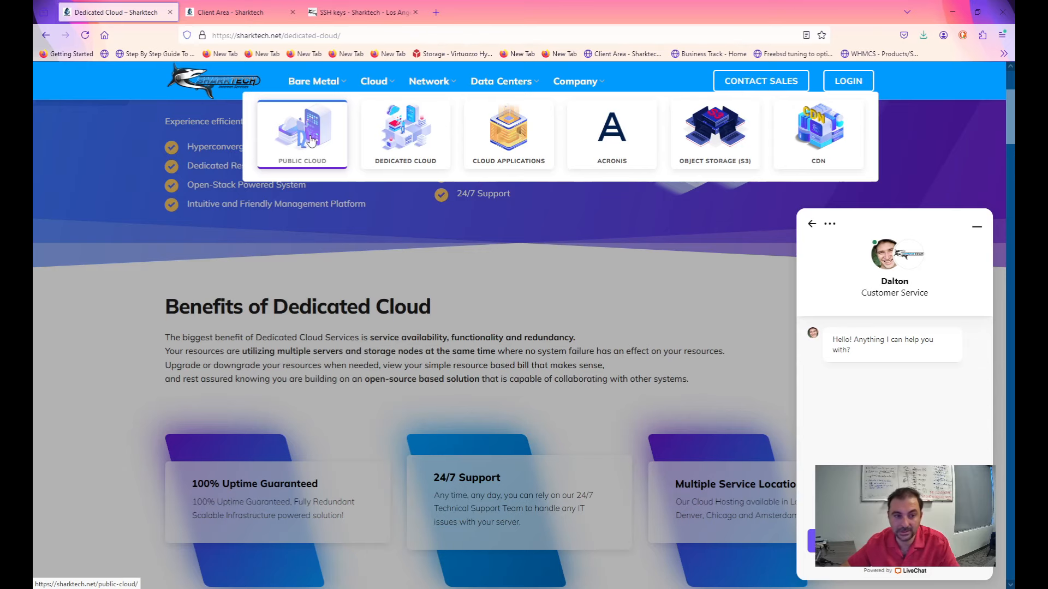
pyautogui.click(311, 141)
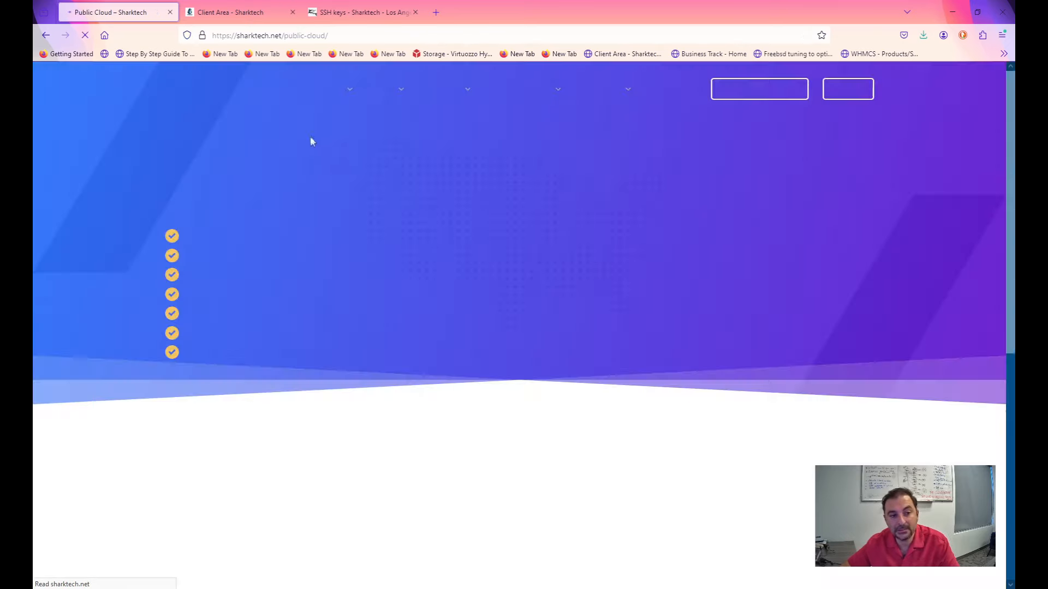
# Examine the Small public cloud tier's included commits, maximum thresholds and rates, minimizing the support chat window that covers the table
pyautogui.scroll(-3, 408, 260)
pyautogui.scroll(-2, 379, 262)
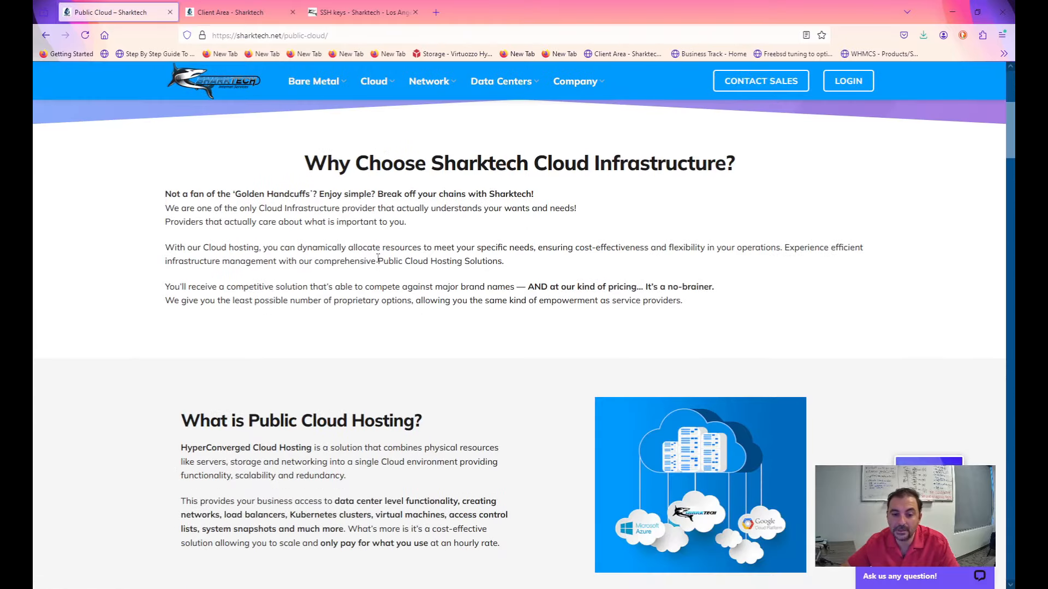
pyautogui.scroll(-4, 377, 257)
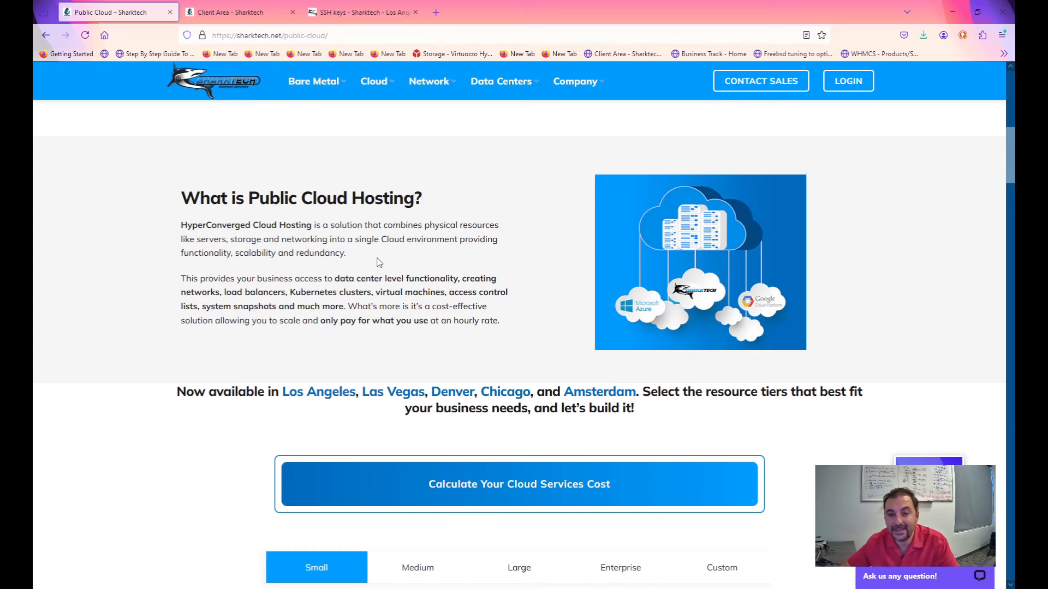
pyautogui.scroll(-1, 379, 262)
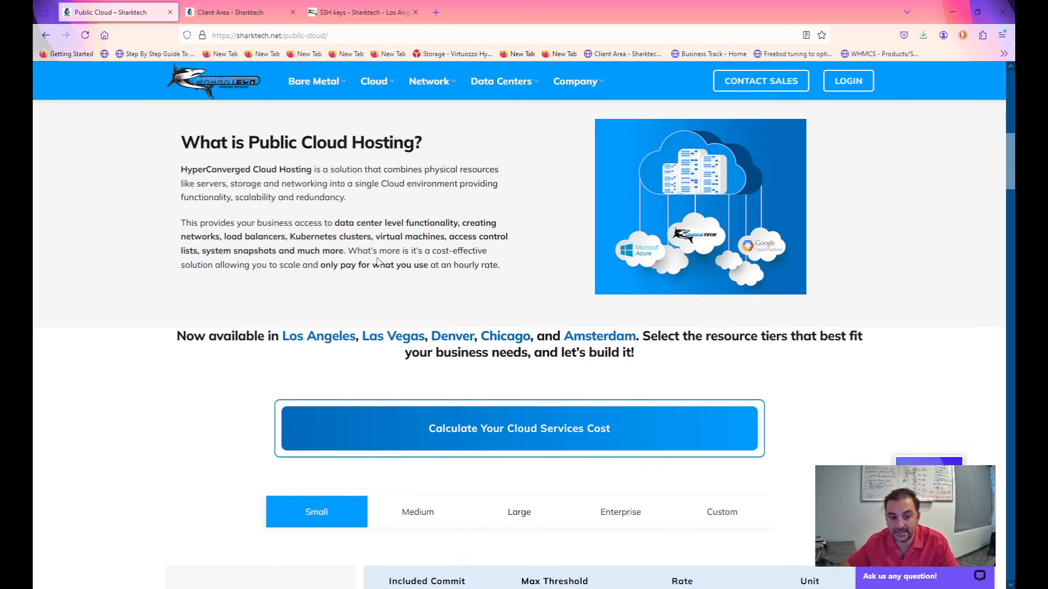
pyautogui.scroll(-4, 378, 262)
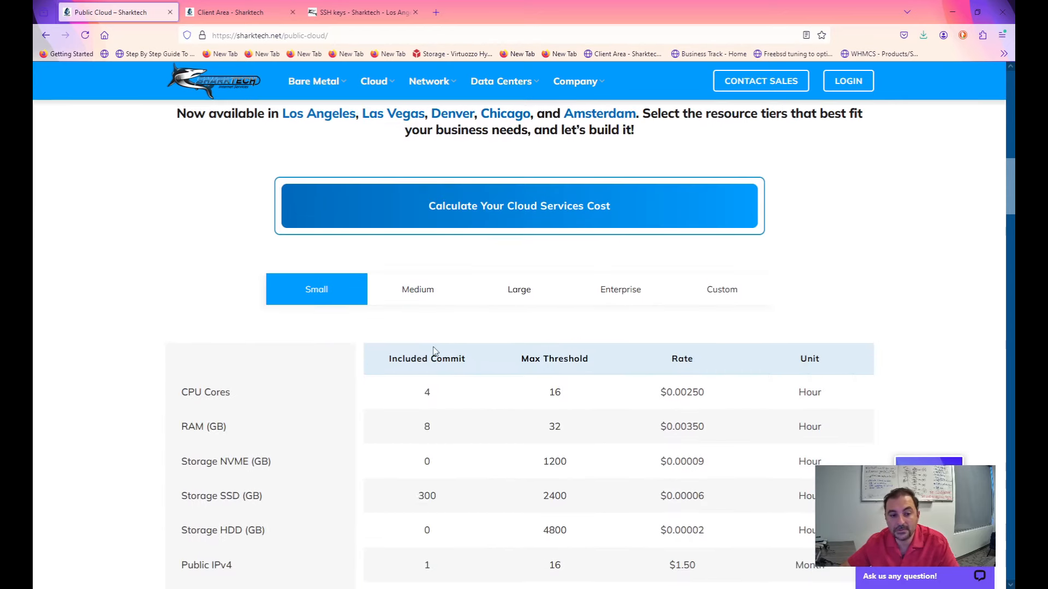
pyautogui.scroll(-2, 416, 382)
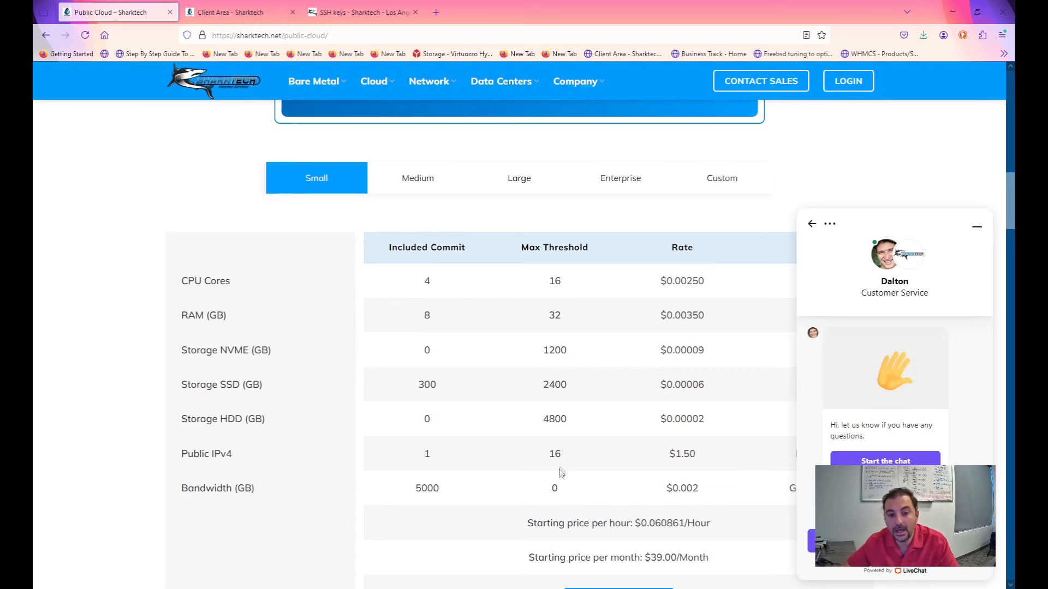
pyautogui.click(977, 226)
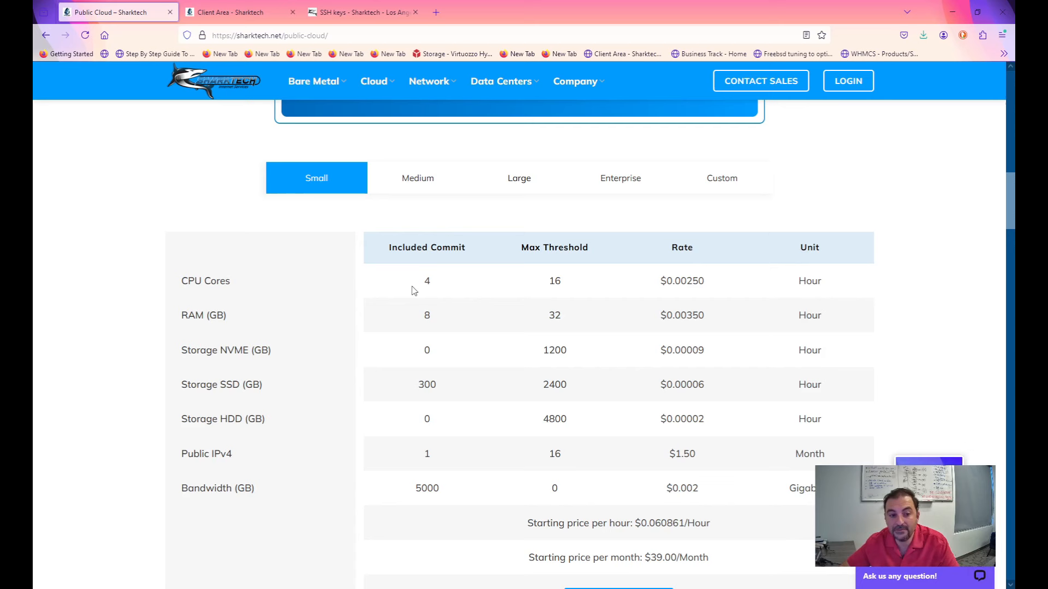
pyautogui.doubleClick(553, 282)
pyautogui.click(583, 287)
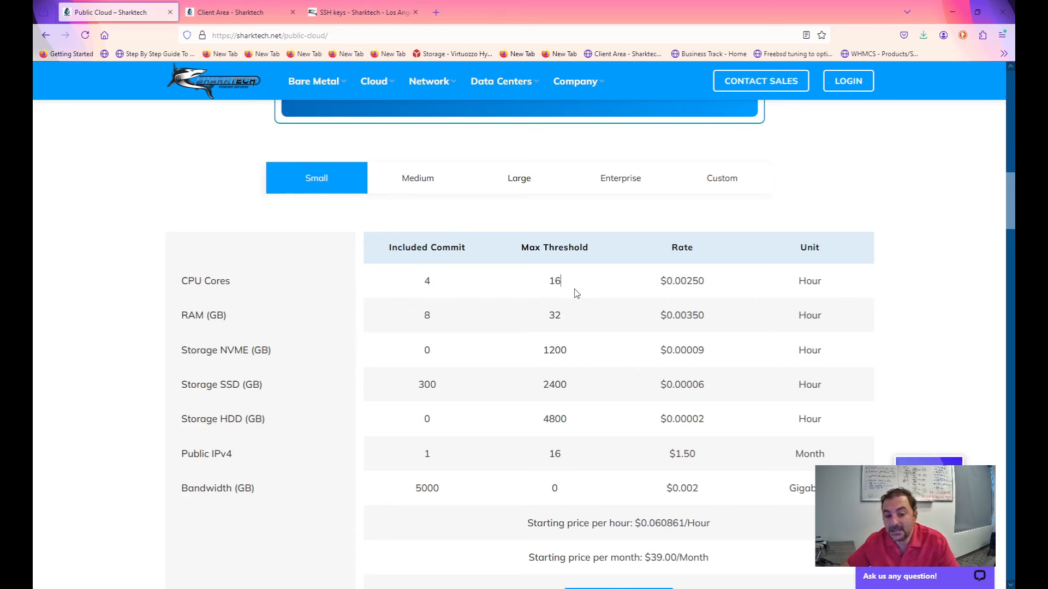
# Compare the Medium, Large and Enterprise tier pricing, and return to the Small tier to review its rates and starting prices
pyautogui.click(431, 180)
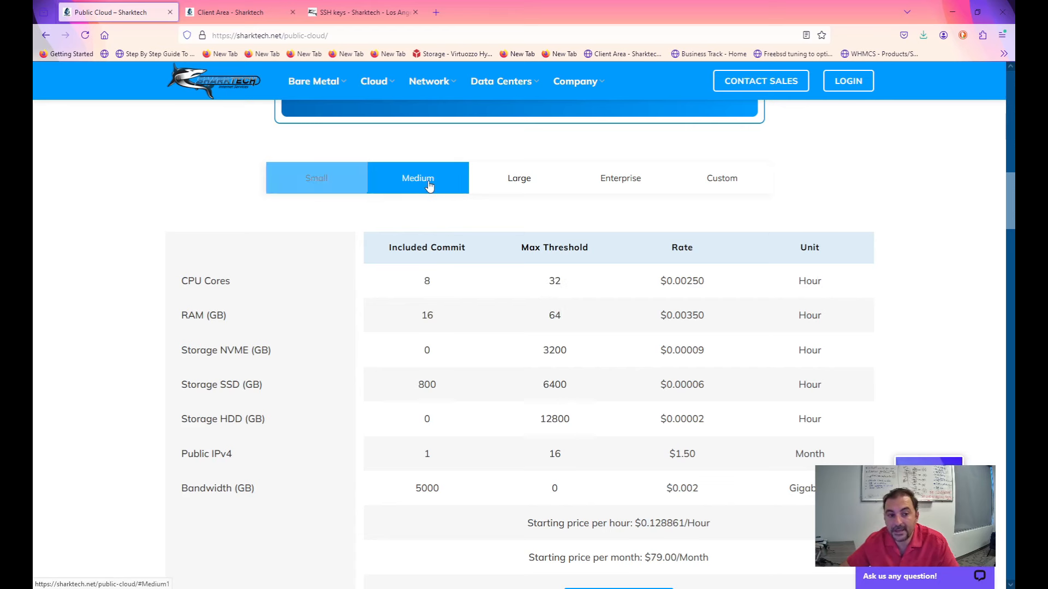
pyautogui.click(516, 188)
pyautogui.click(621, 187)
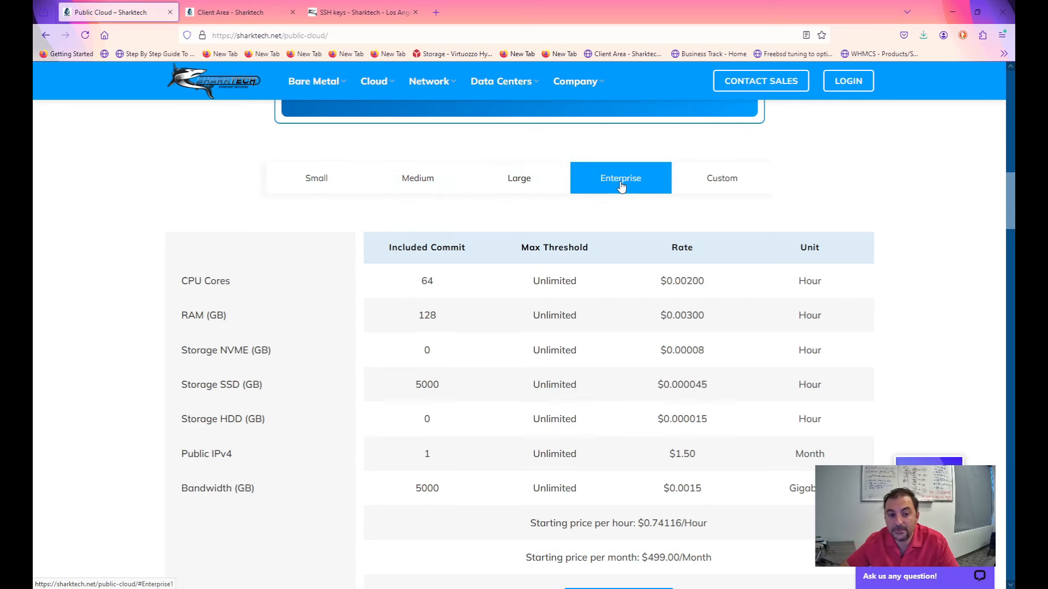
pyautogui.click(339, 190)
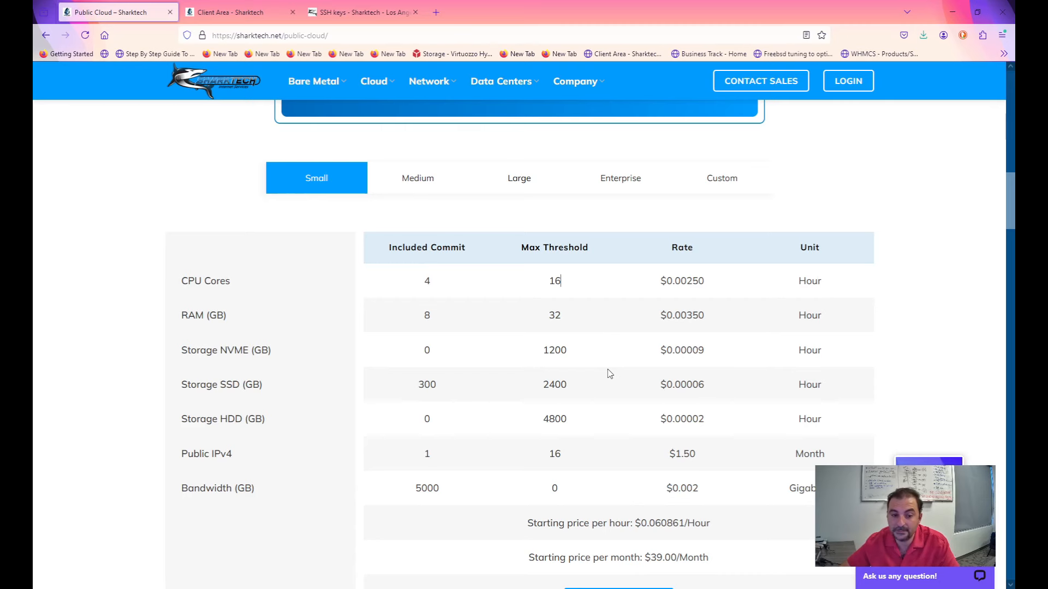
pyautogui.scroll(-1, 609, 374)
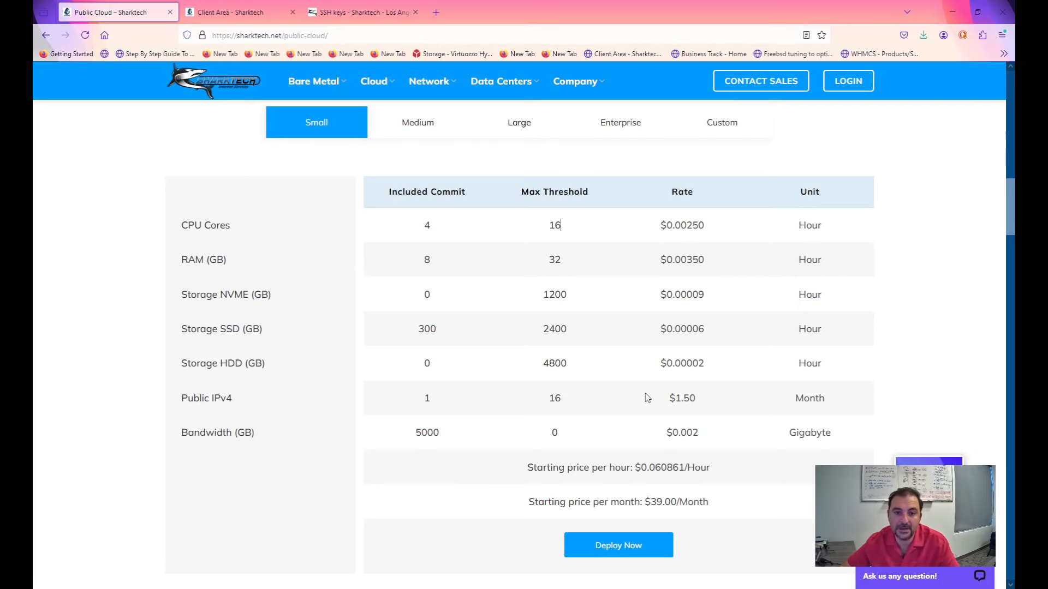
# Open the website's Dedicated Cloud page and examine its benefits, locations, billing cycles, size options and included resources
pyautogui.scroll(5, 637, 413)
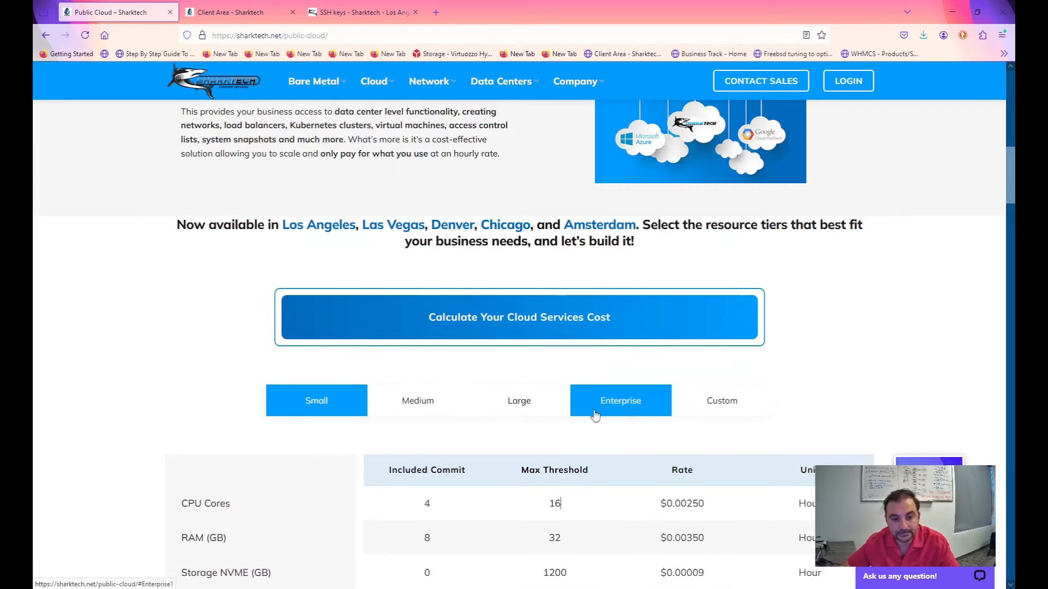
pyautogui.scroll(2, 276, 375)
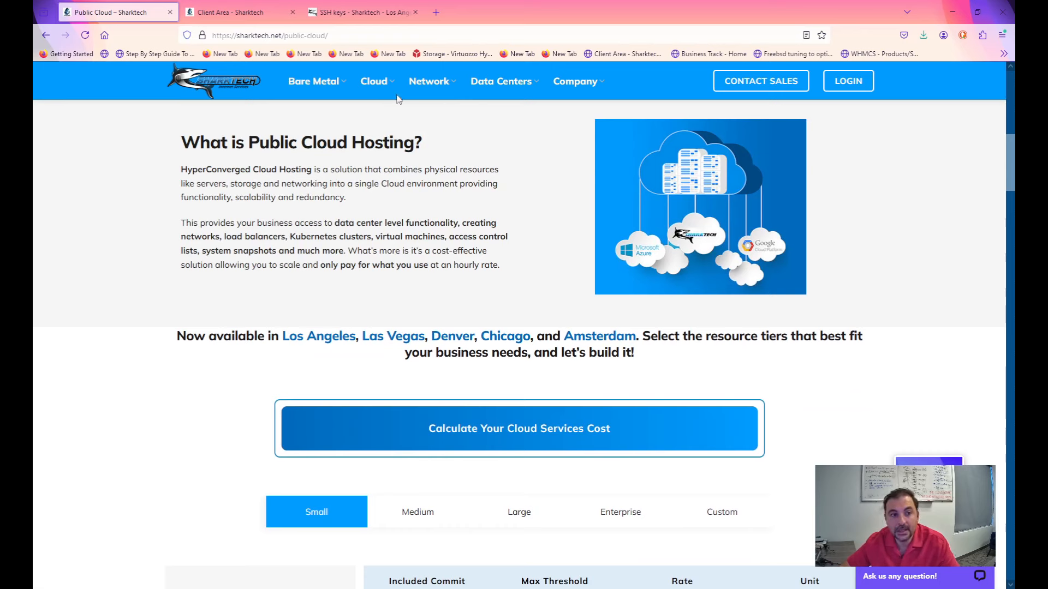
pyautogui.moveTo(365, 93)
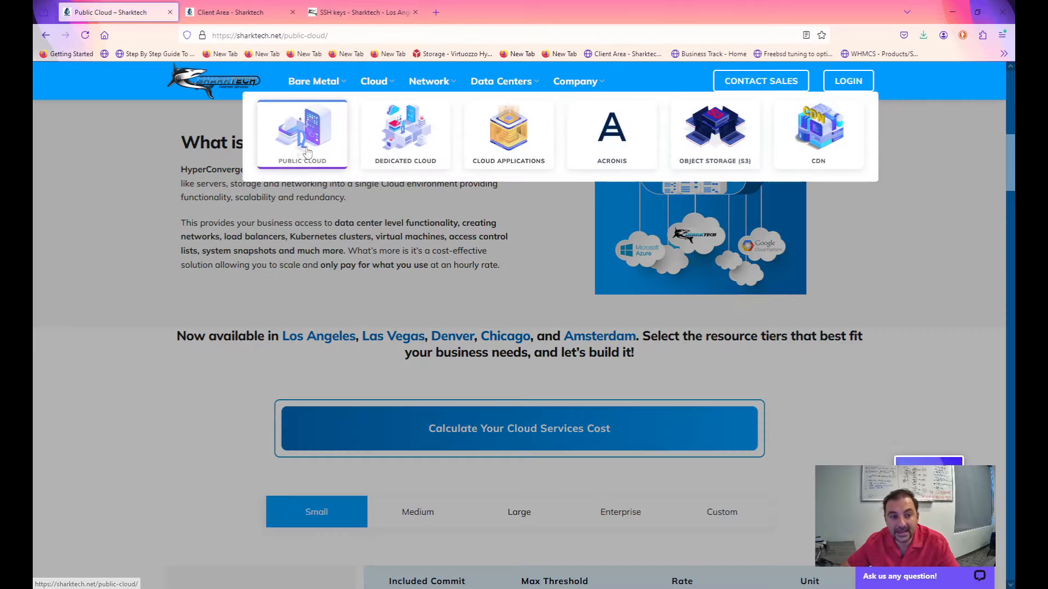
pyautogui.click(384, 156)
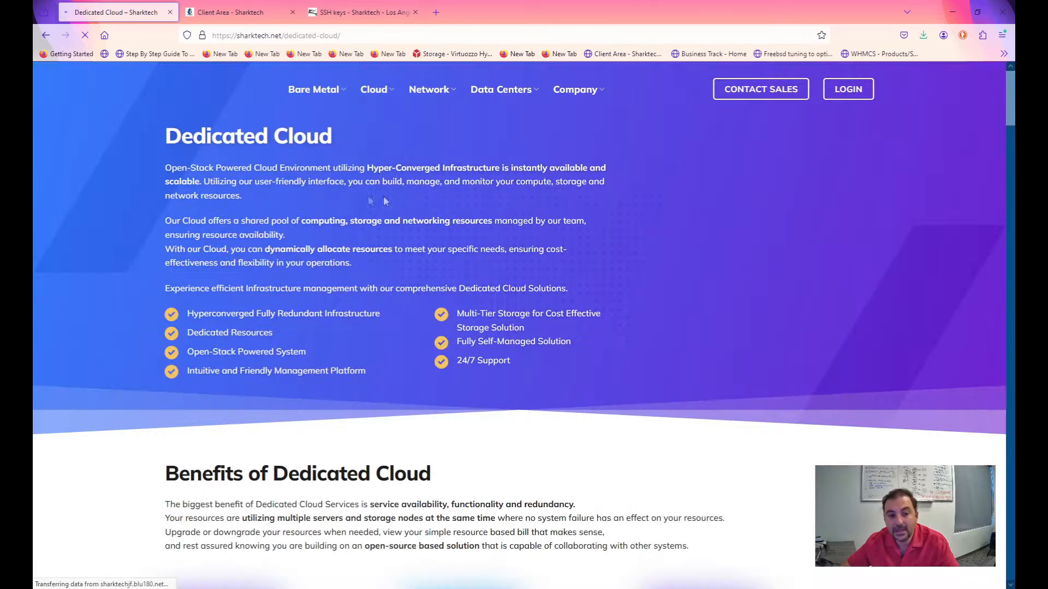
pyautogui.scroll(-5, 339, 209)
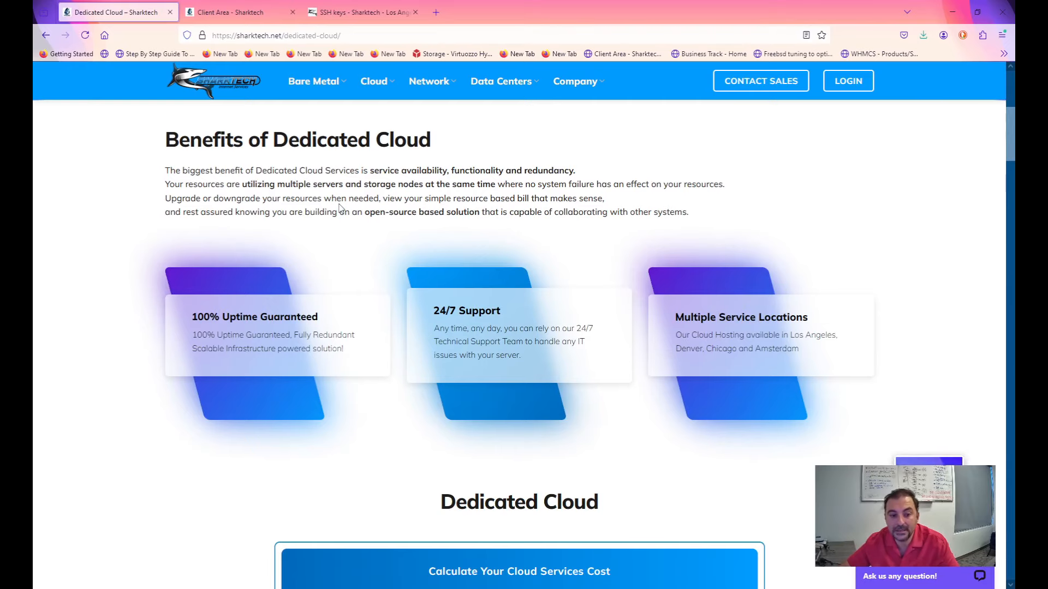
pyautogui.scroll(-6, 339, 209)
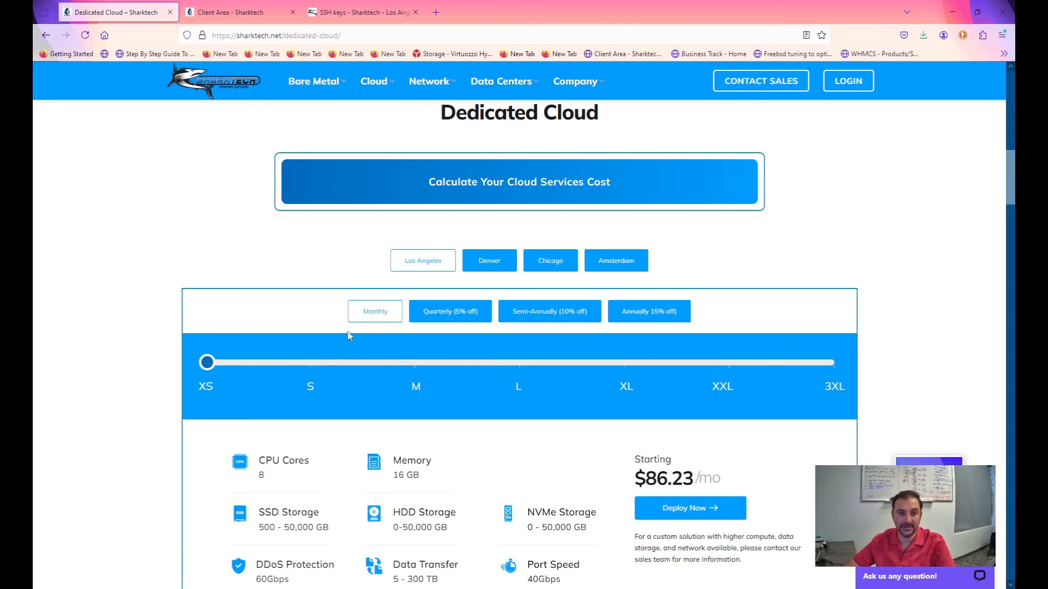
pyautogui.scroll(-1, 44, 323)
pyautogui.scroll(-1, 44, 323)
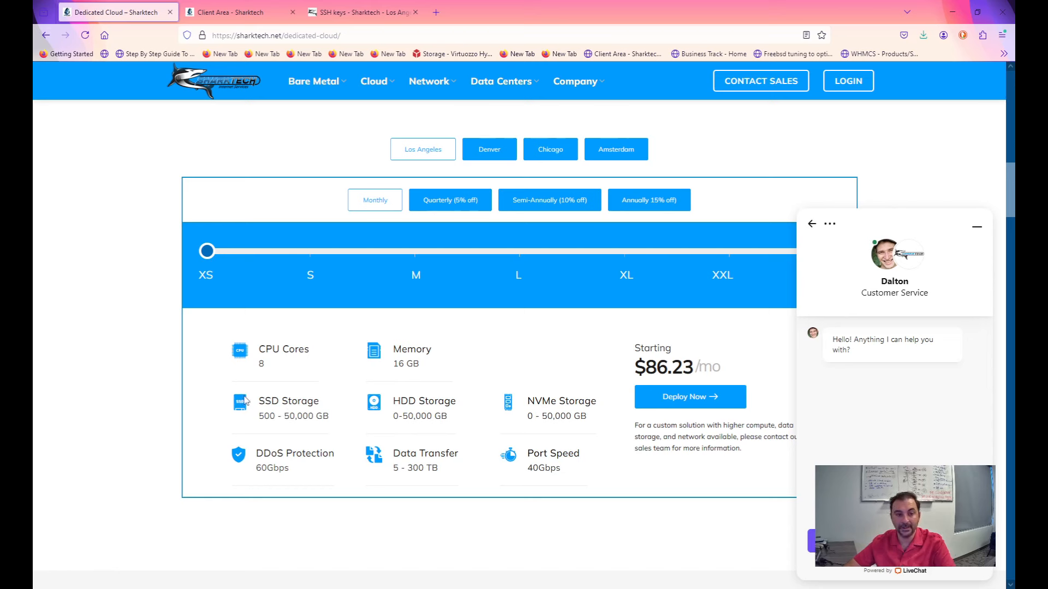
# Return to the Public Cloud page and start deploying the Small tier
pyautogui.scroll(2, 289, 379)
pyautogui.scroll(6, 289, 379)
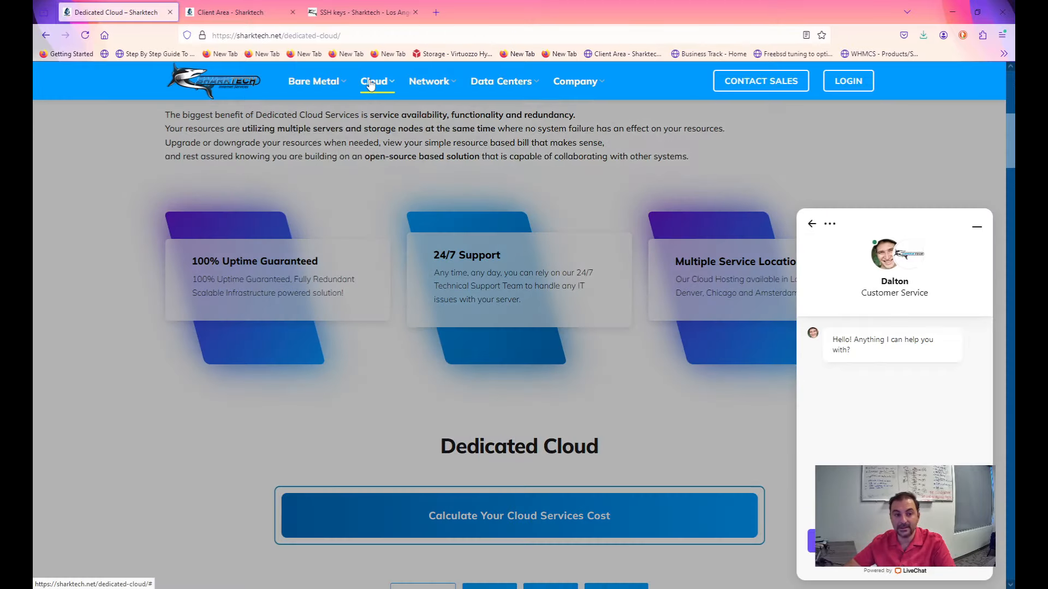
pyautogui.moveTo(371, 88)
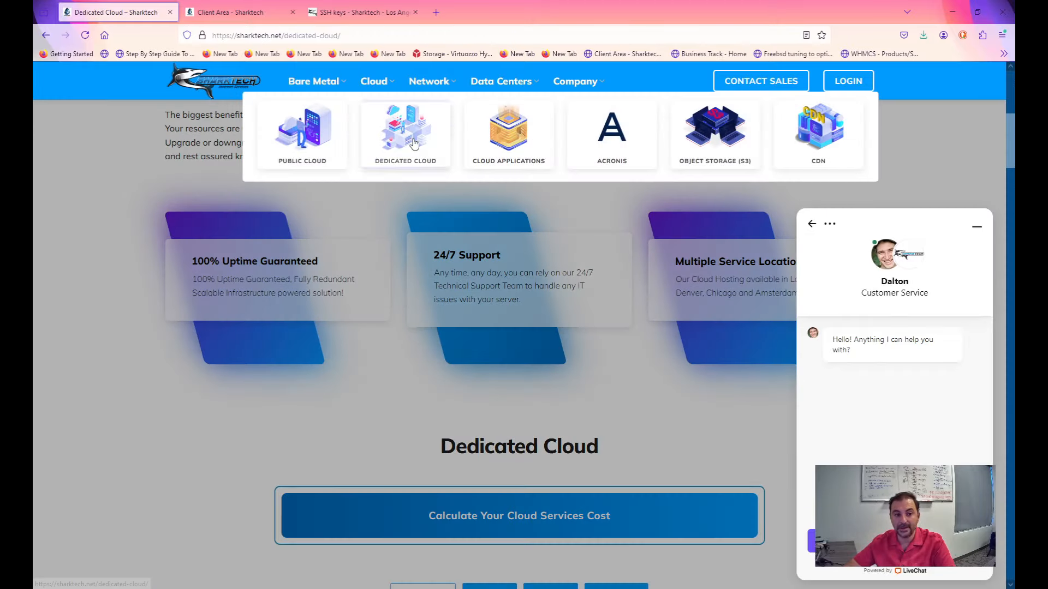
pyautogui.click(339, 152)
pyautogui.scroll(-15, 335, 235)
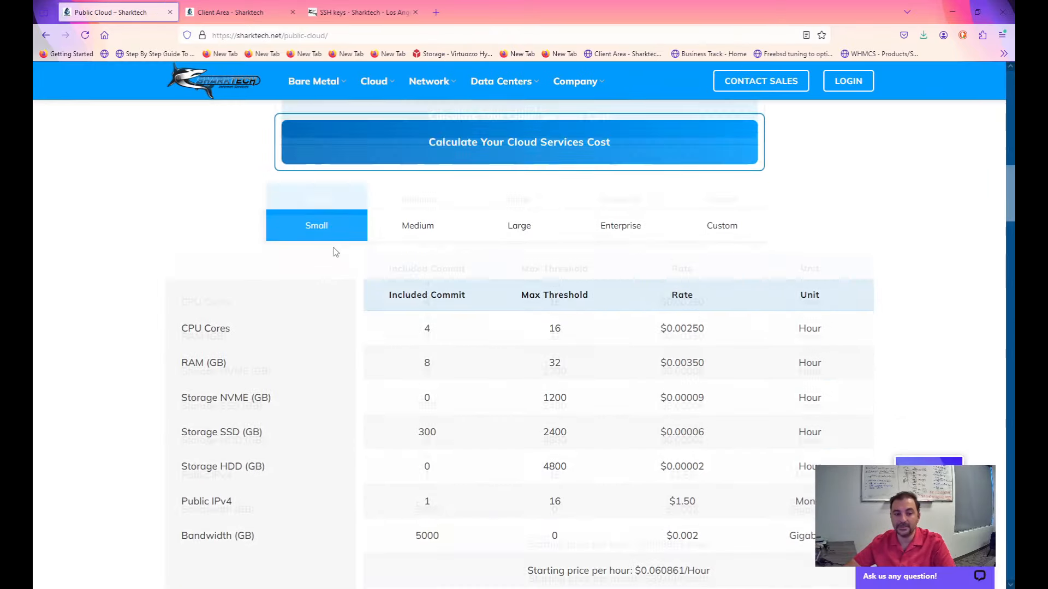
pyautogui.scroll(-4, 339, 252)
pyautogui.scroll(2, 451, 325)
pyautogui.click(636, 501)
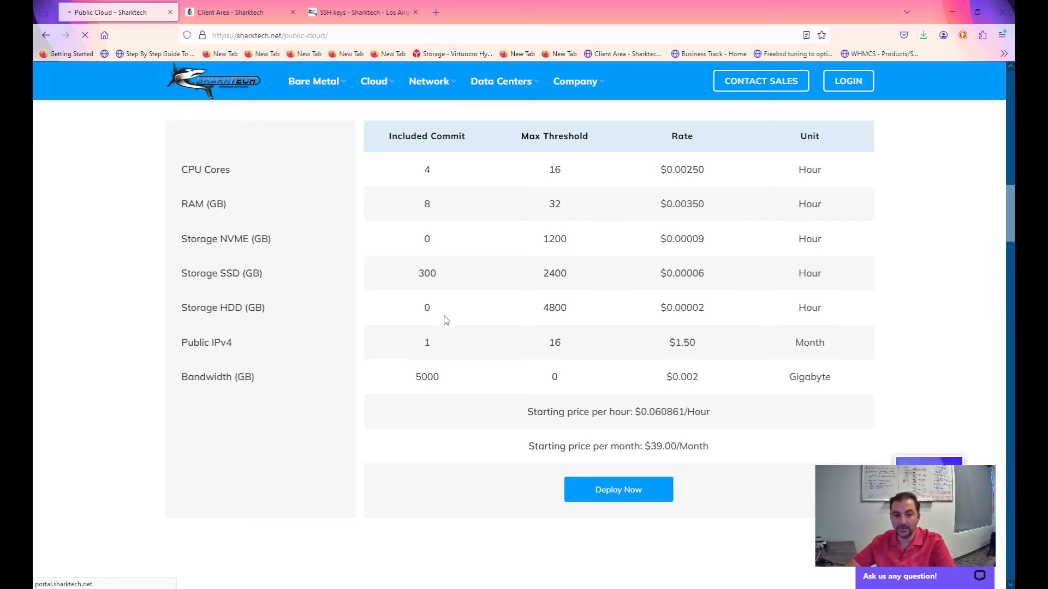
# Select the Medium resource tier in the Public Cloud Hosting order and review its compute, storage and price summary
pyautogui.scroll(-3, 446, 320)
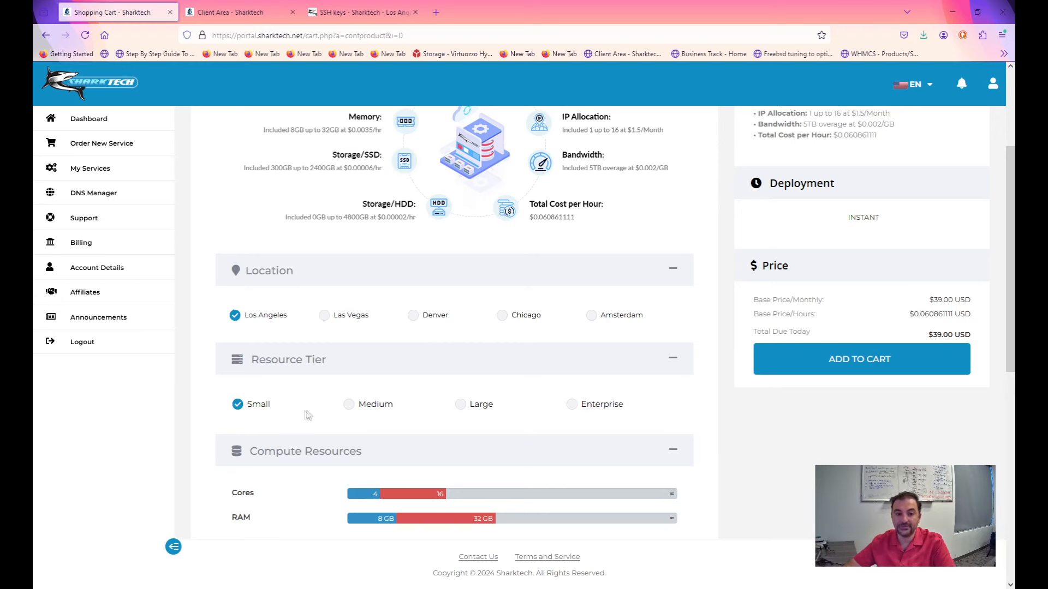
pyautogui.click(353, 411)
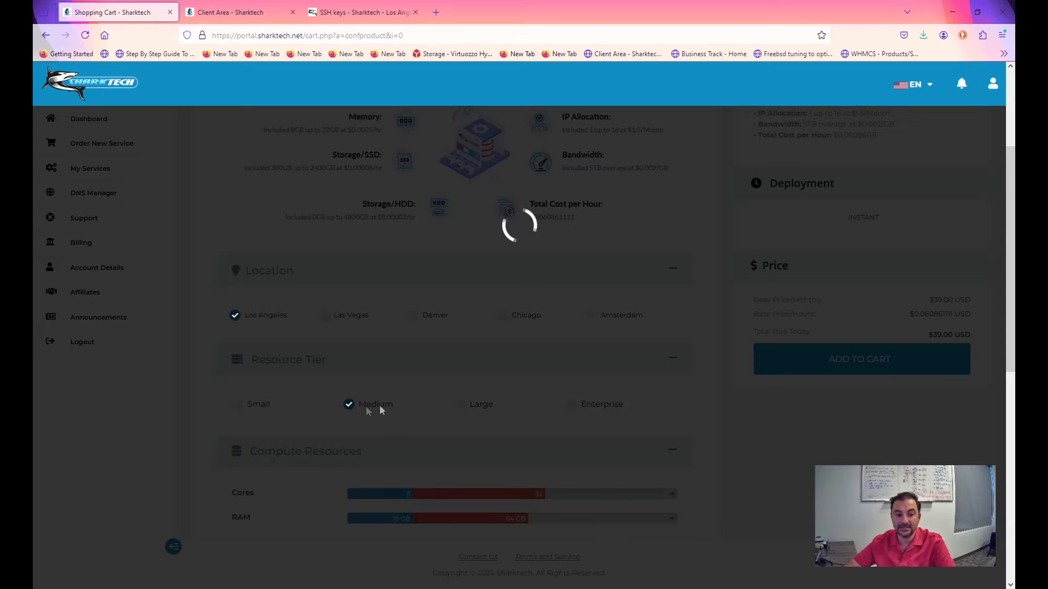
pyautogui.scroll(-4, 415, 404)
pyautogui.scroll(2, 474, 399)
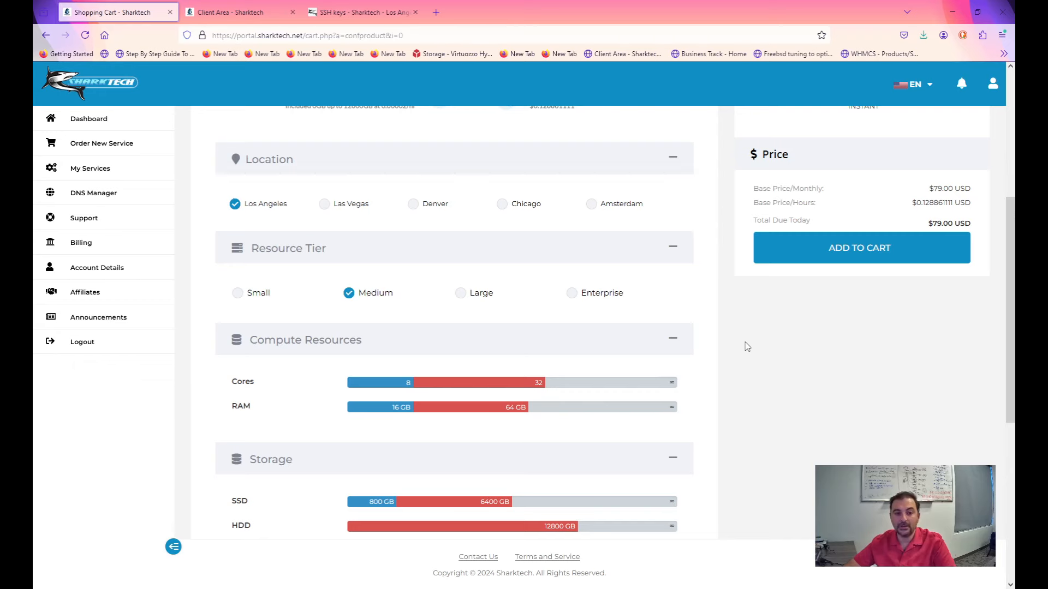
pyautogui.scroll(5, 577, 350)
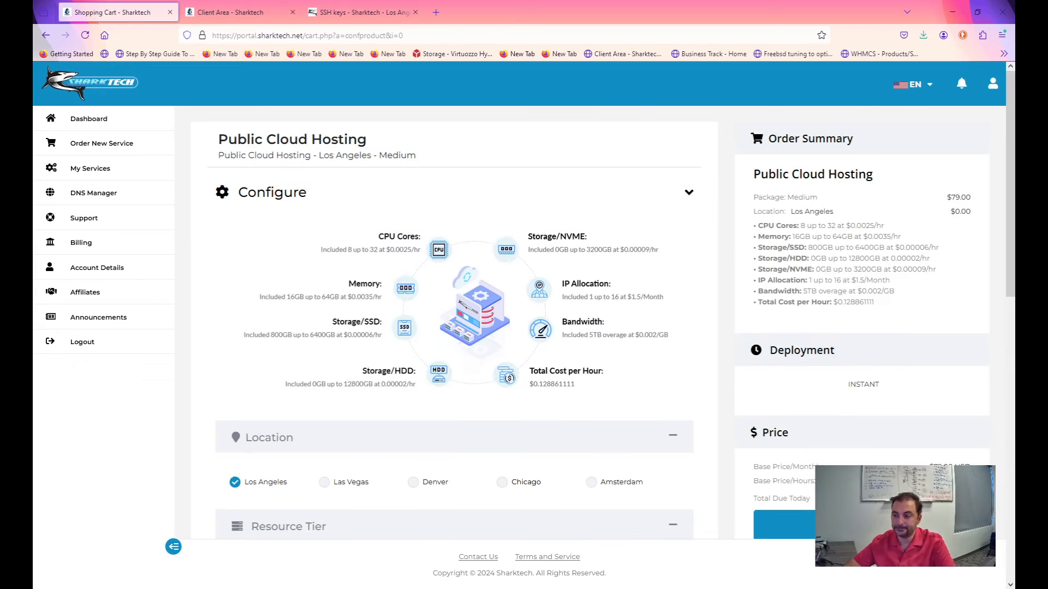
pyautogui.scroll(-3, 454, 327)
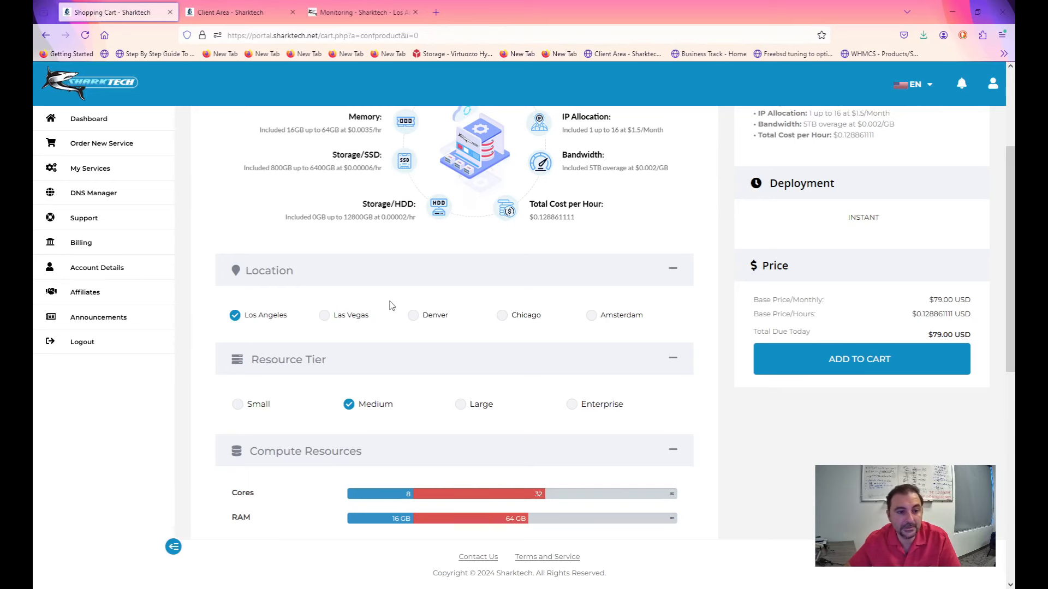
# Switch to the client area, open the Los Angeles Small public cloud service, and review its billing, product, access and usage details
pyautogui.hotkey('ctrl', 'Tab')
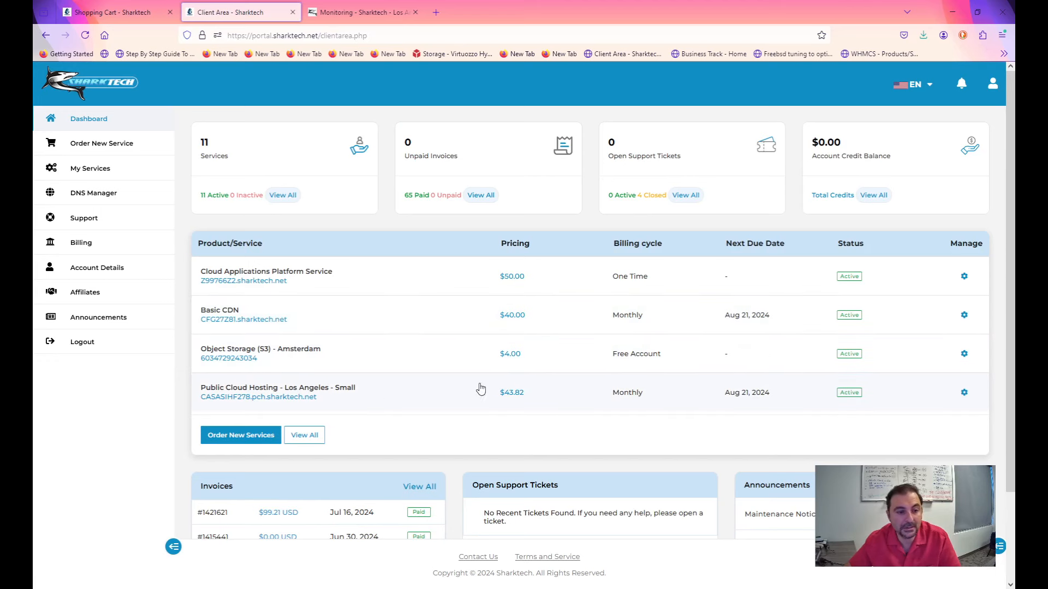
pyautogui.click(373, 408)
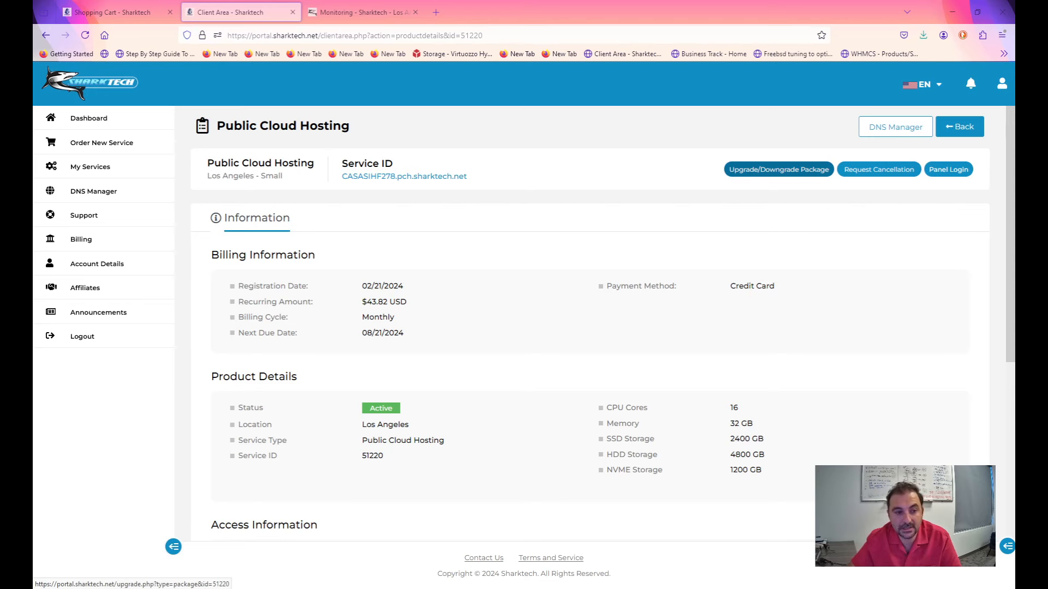
pyautogui.scroll(-1, 779, 169)
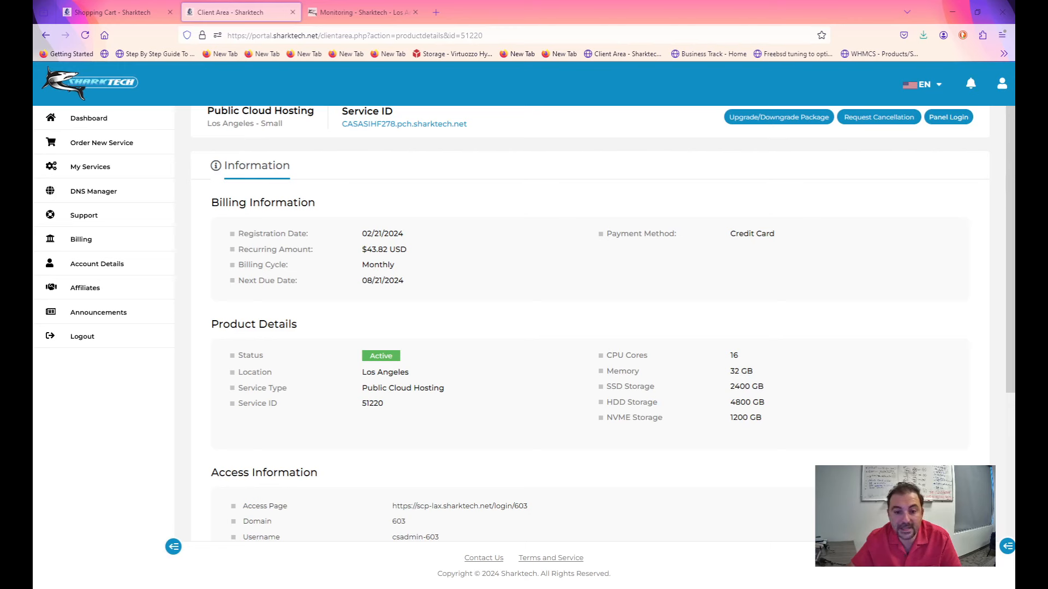
pyautogui.scroll(-2, 592, 327)
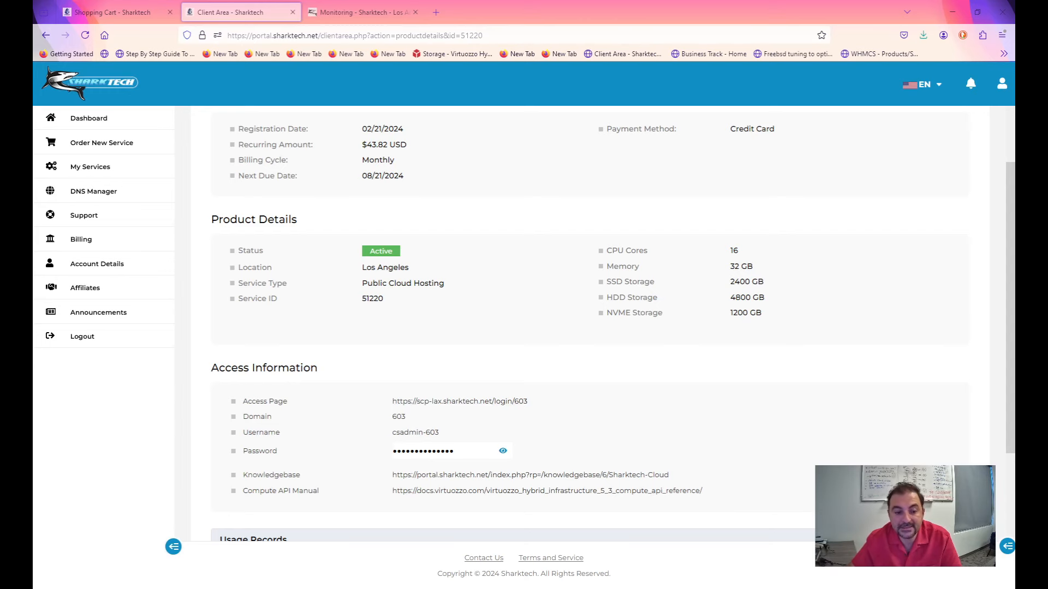
pyautogui.scroll(-2, 592, 328)
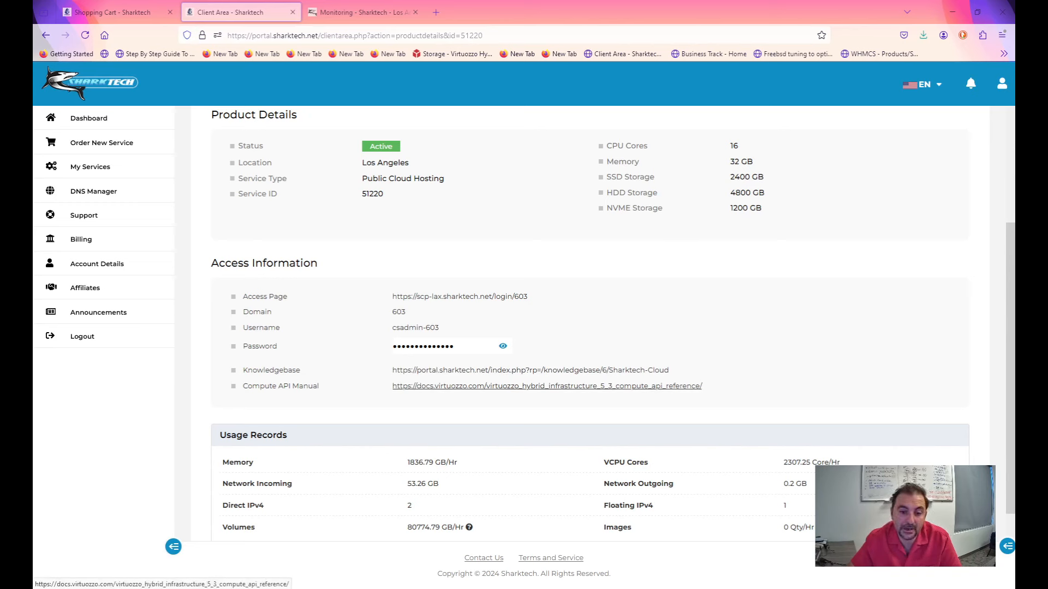
pyautogui.scroll(-2, 524, 327)
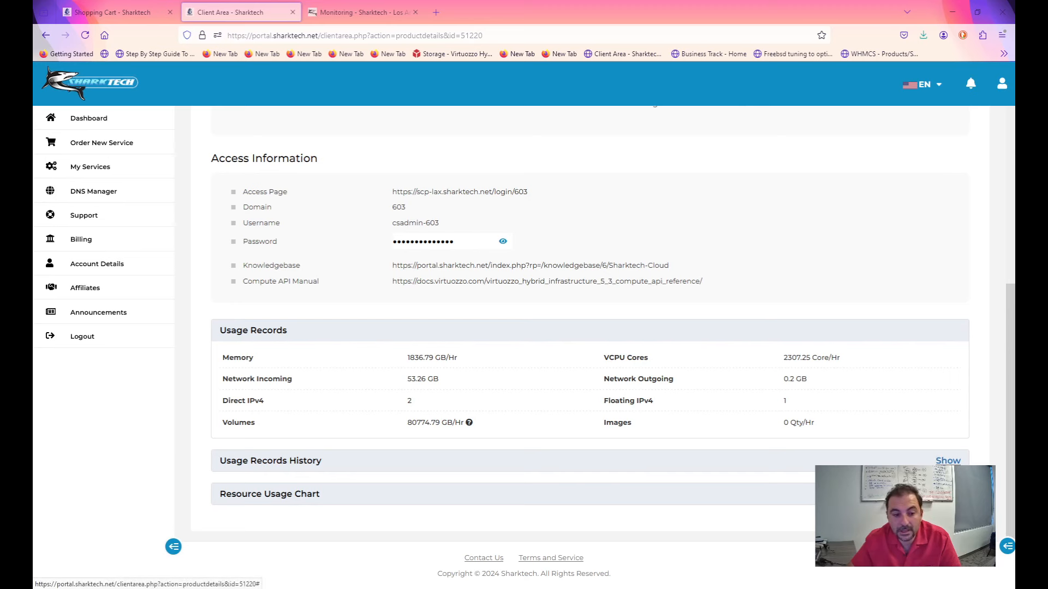
# Show the service's usage records history and examine the resource usage, volume and total cost entries
pyautogui.click(948, 460)
pyautogui.scroll(-3, 540, 398)
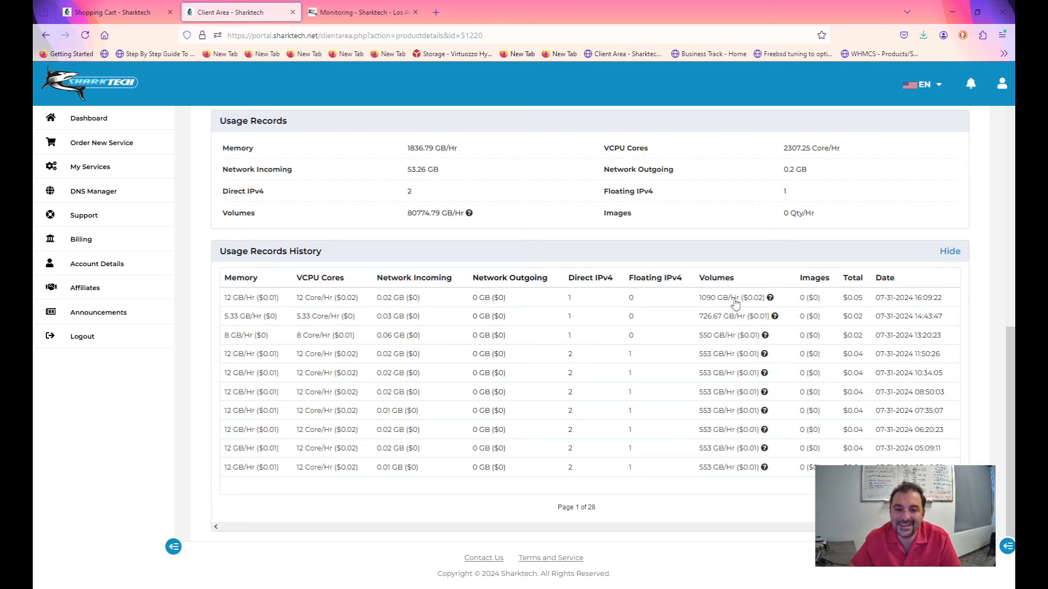
pyautogui.moveTo(775, 301)
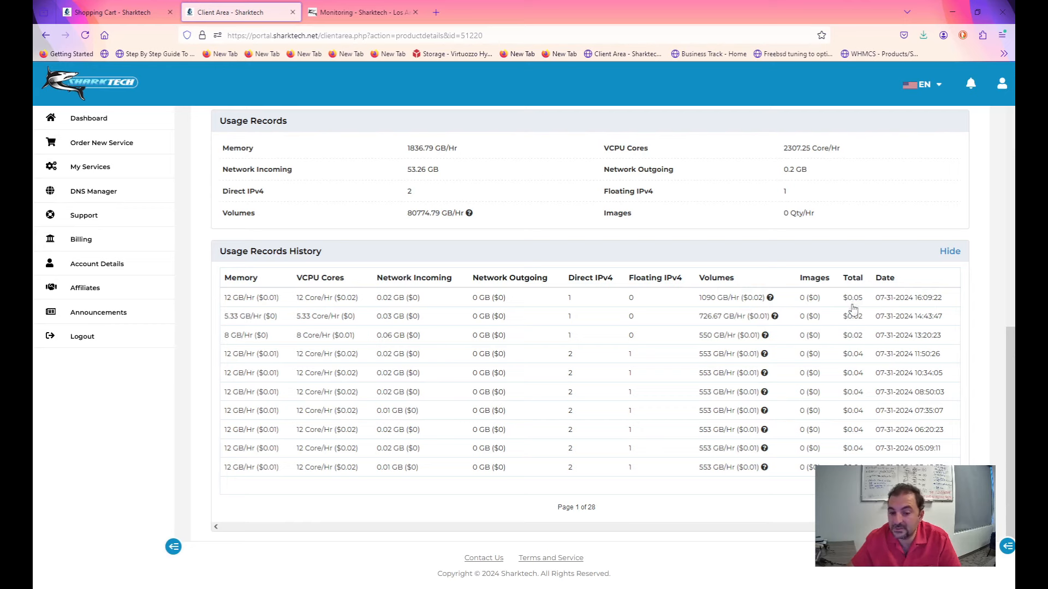
pyautogui.scroll(-2, 855, 304)
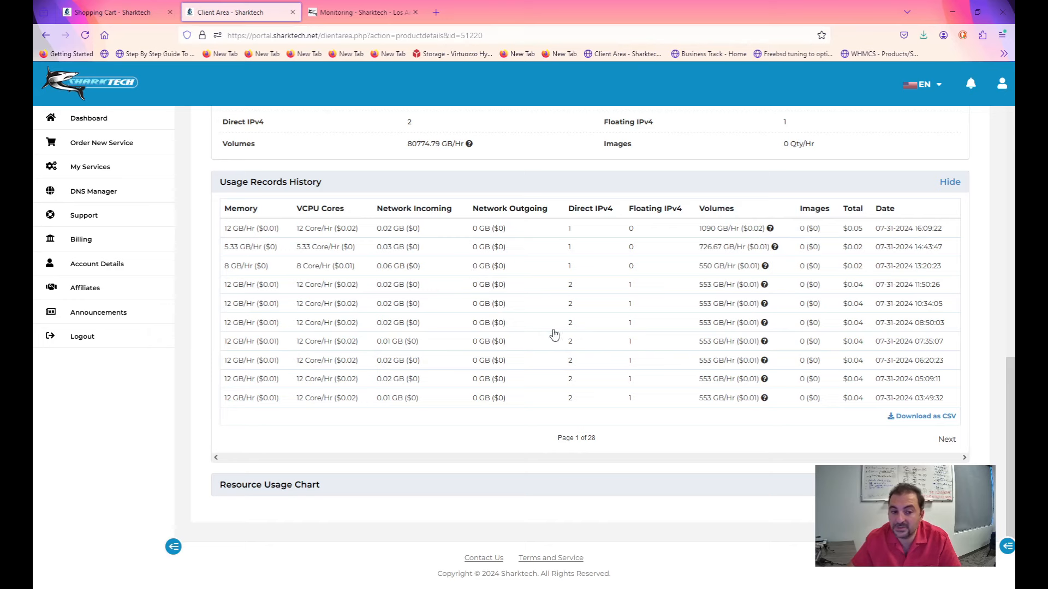
# Show the resource usage chart and display Network Incoming (GB) for 2024-07-01 to 2024-07-31
pyautogui.click(950, 484)
pyautogui.scroll(-4, 437, 417)
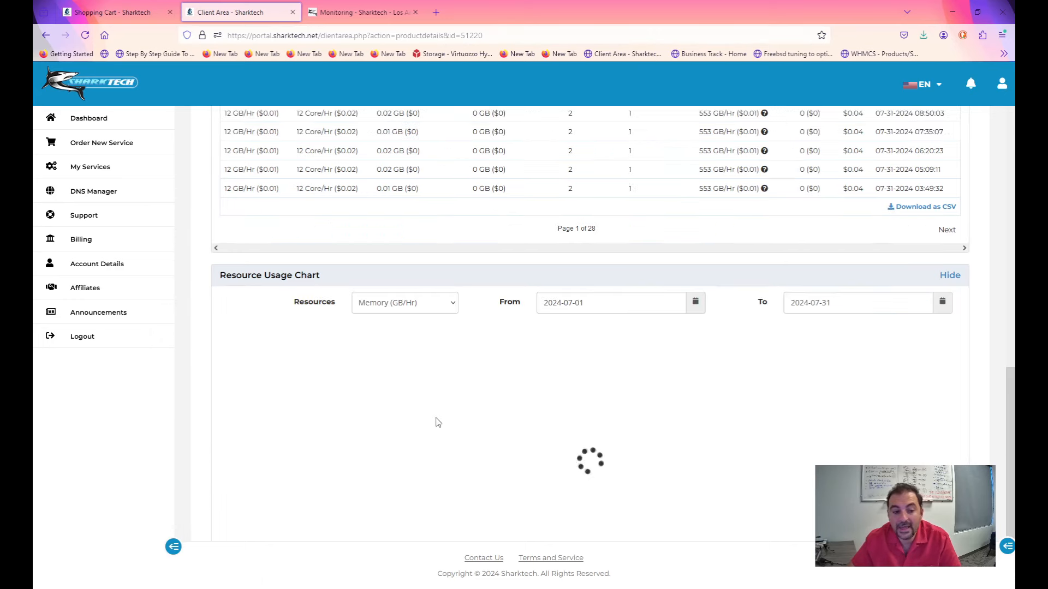
pyautogui.click(439, 309)
pyautogui.click(399, 354)
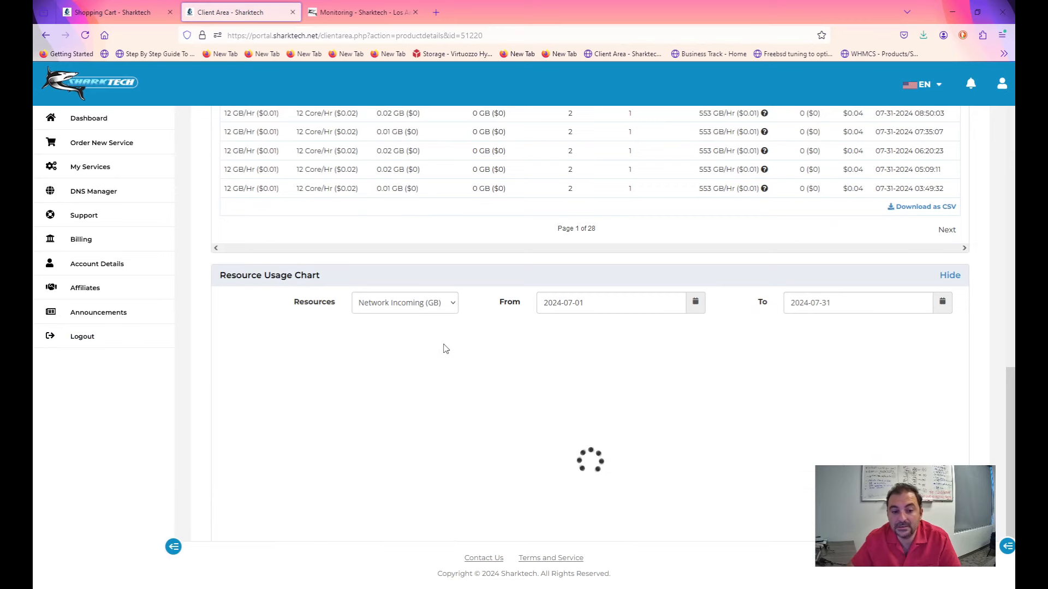
pyautogui.scroll(-2, 443, 350)
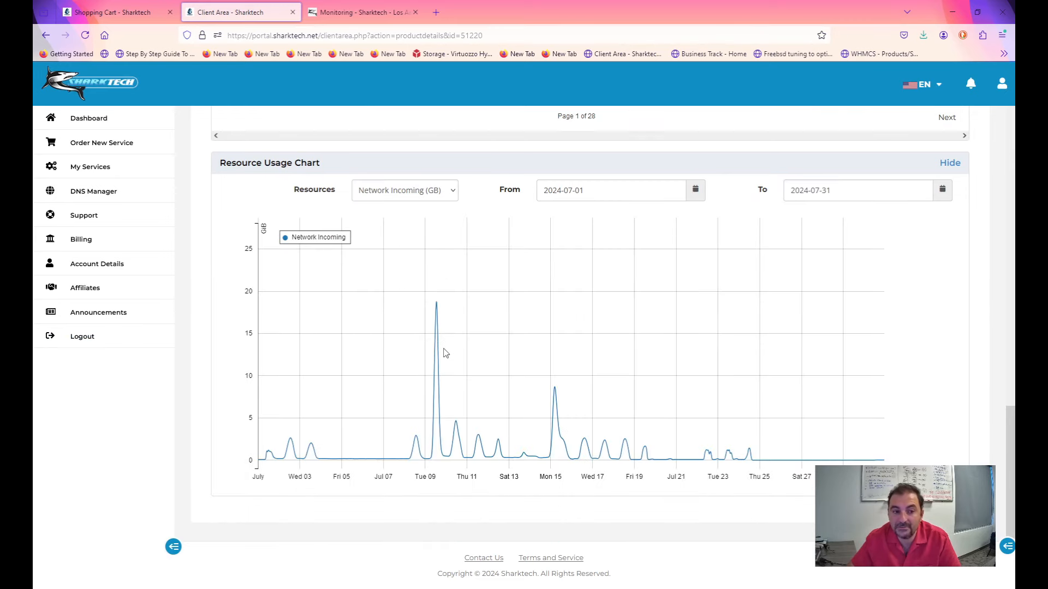
pyautogui.scroll(10, 445, 353)
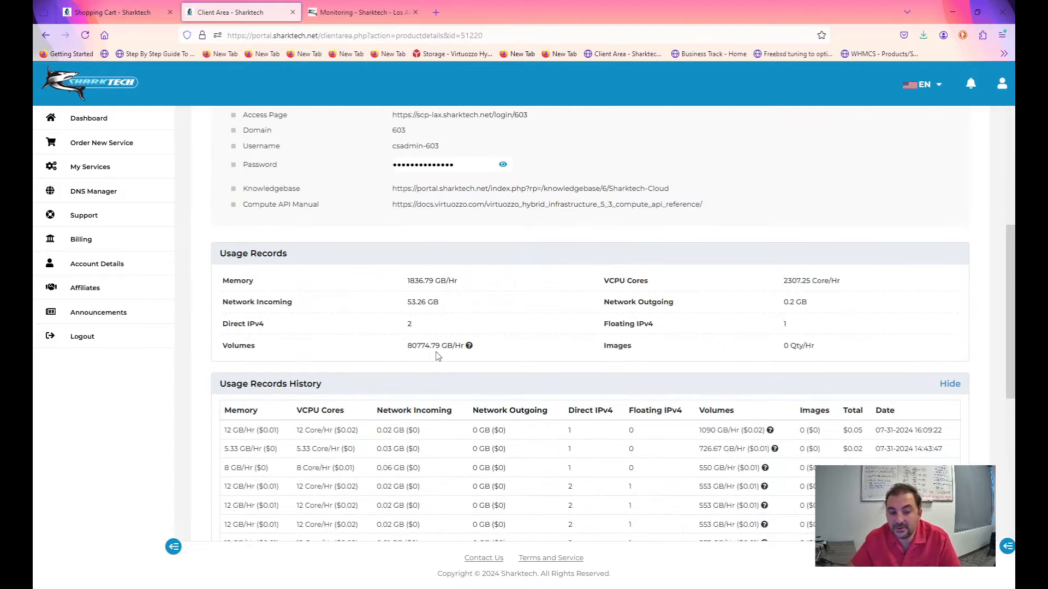
pyautogui.scroll(6, 438, 356)
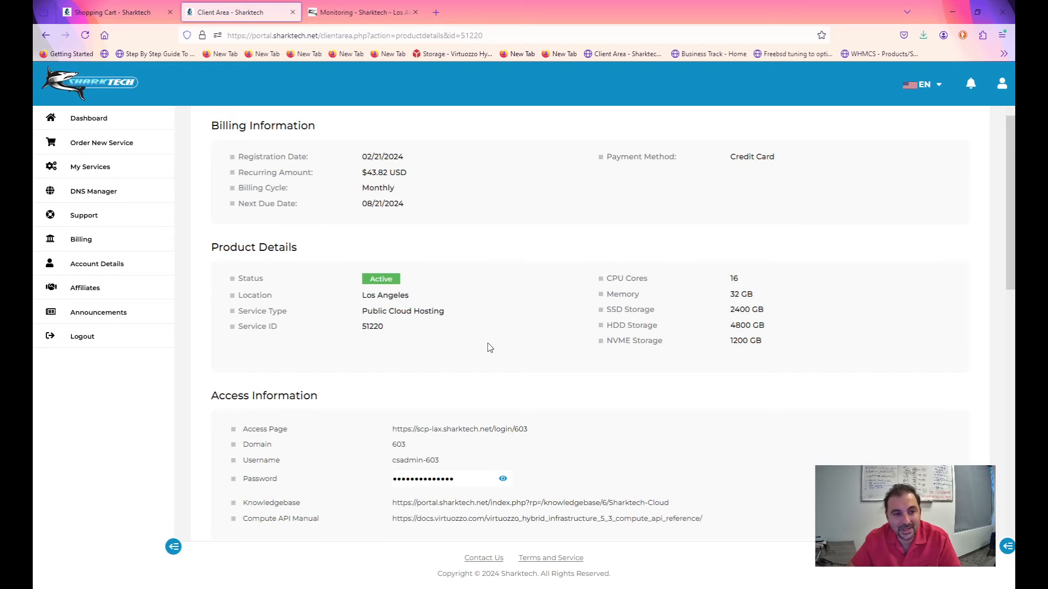
pyautogui.scroll(2, 489, 348)
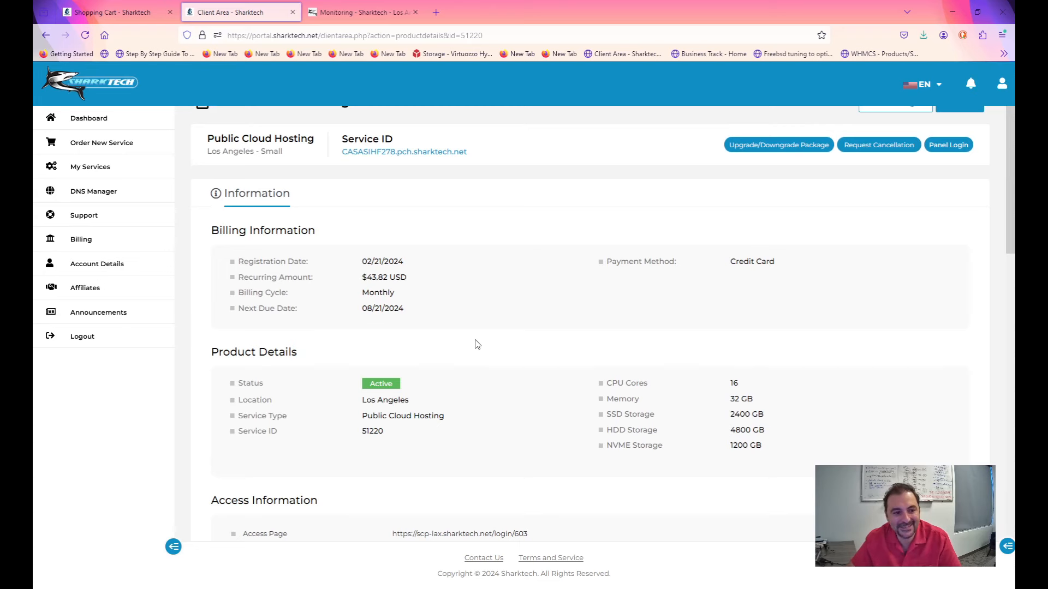
pyautogui.scroll(1, 478, 344)
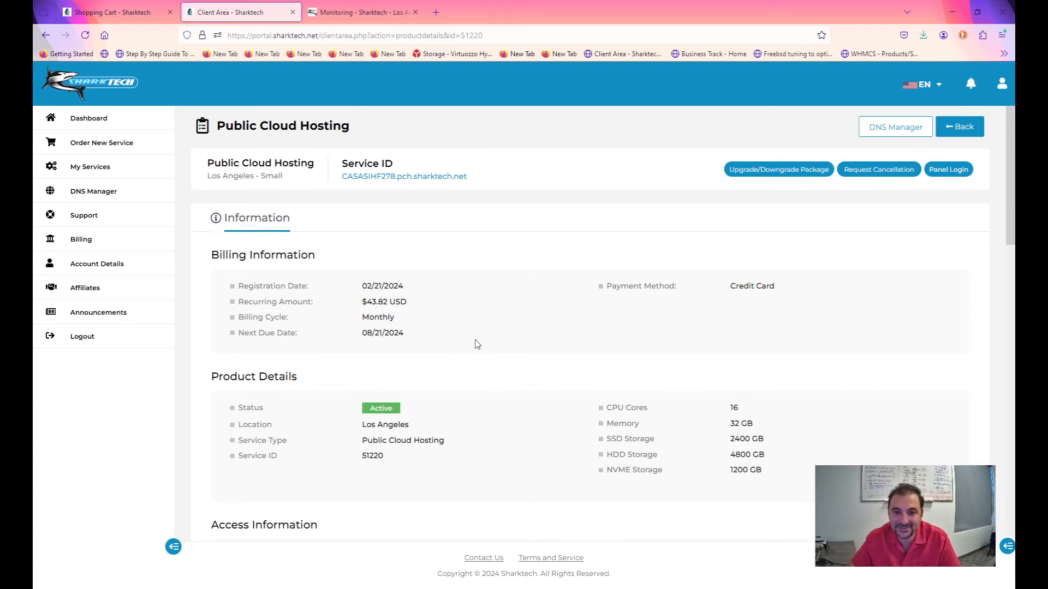